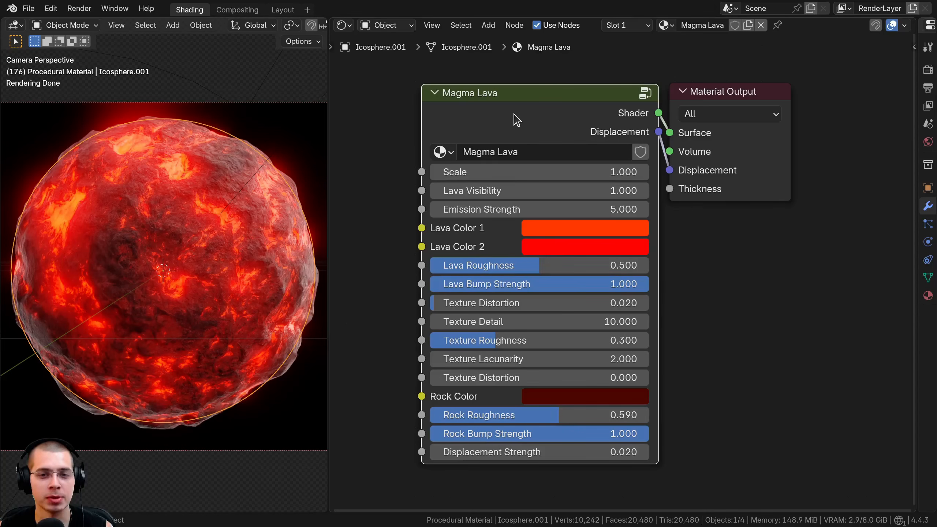
# Try a different Scale value on the Magma Lava node group, restoring the original value
pyautogui.scroll(1, 517, 120)
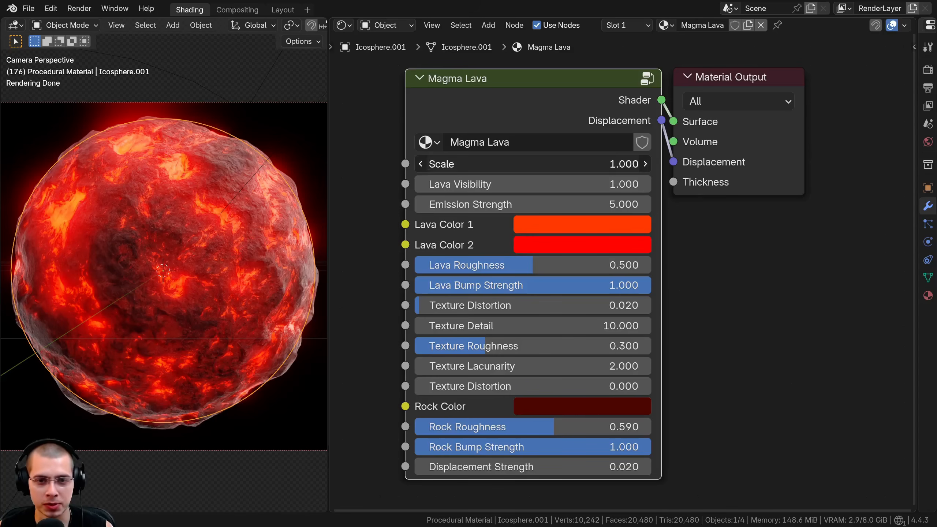
pyautogui.moveTo(531, 164); pyautogui.dragTo(622, 164)
pyautogui.rightClick(531, 164)
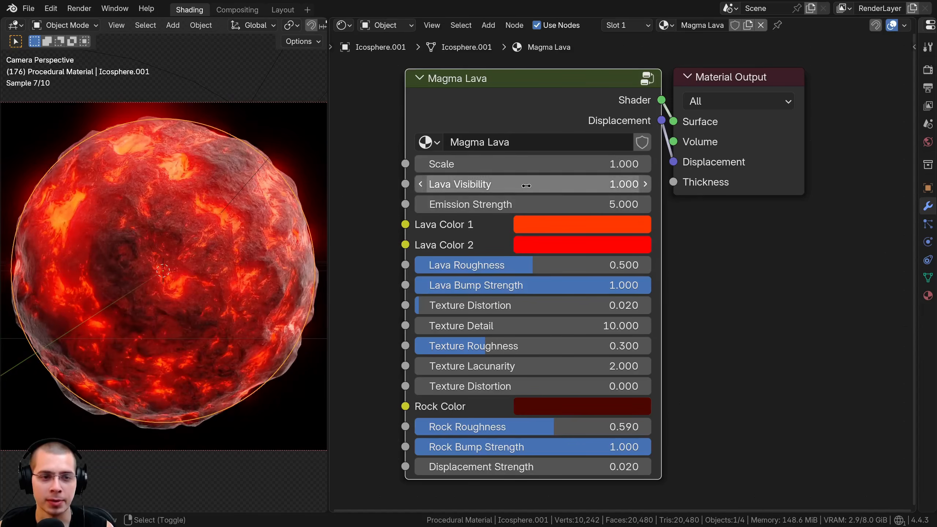
# Try Lava Visibility at 0.850 and 0.890 and Emission Strength at 54.900 on the Magma Lava node, restoring both
pyautogui.moveTo(527, 184); pyautogui.dragTo(511, 184)
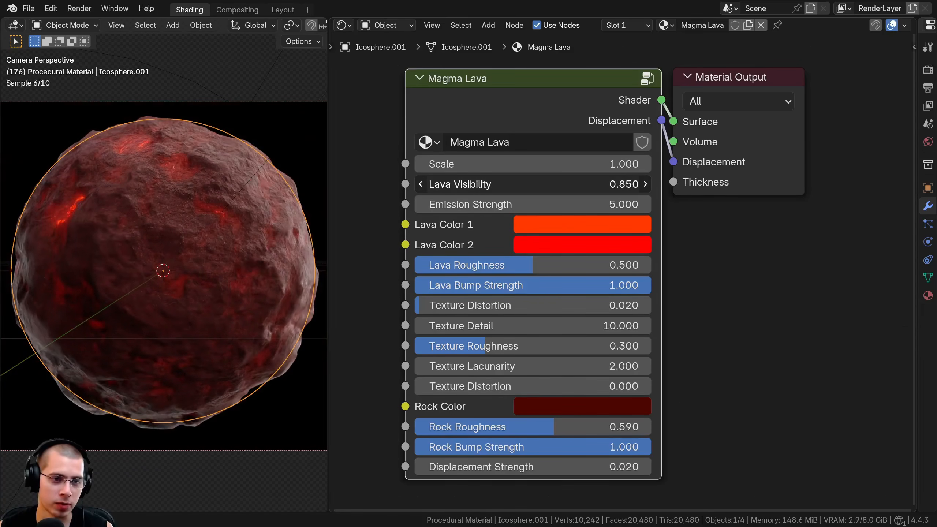
pyautogui.moveTo(521, 184)
pyautogui.mouseDown()
pyautogui.moveTo(538, 184)
pyautogui.moveTo(518, 184)
pyautogui.mouseUp()
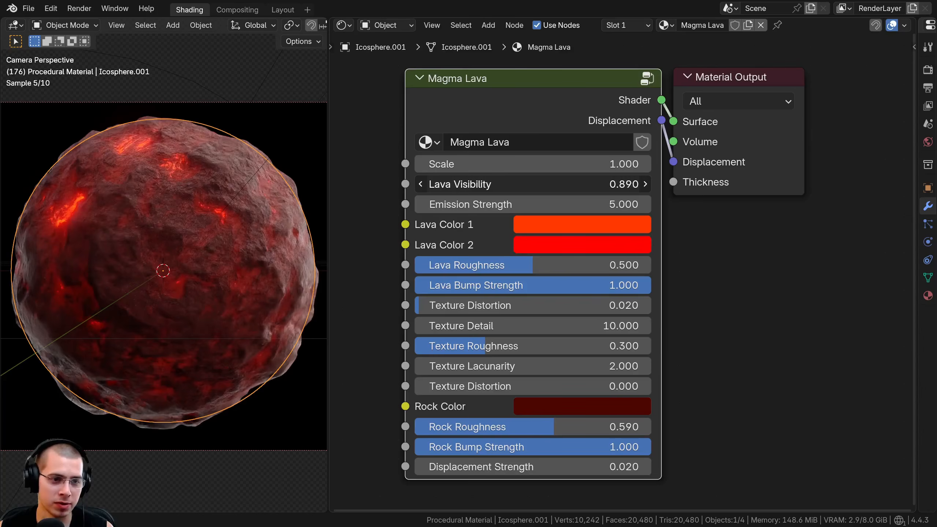
pyautogui.moveTo(523, 184); pyautogui.dragTo(632, 204)
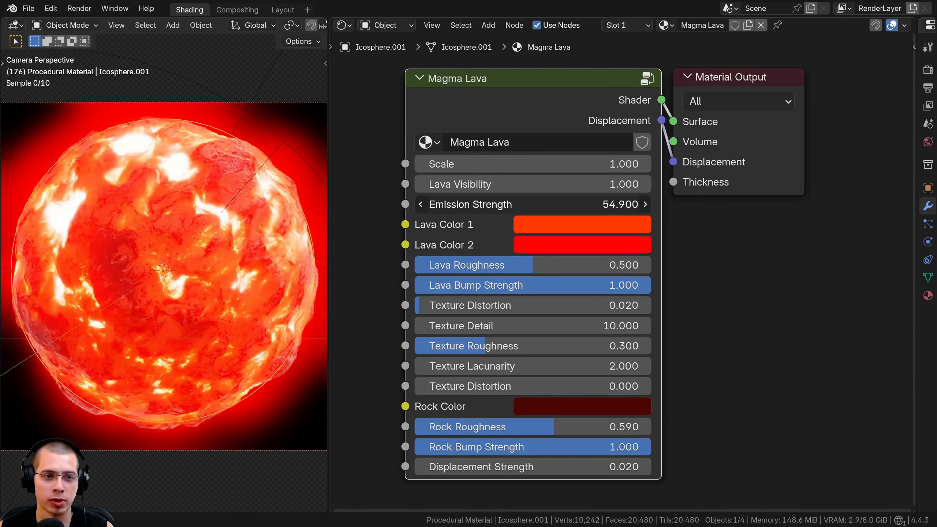
pyautogui.rightClick(546, 204)
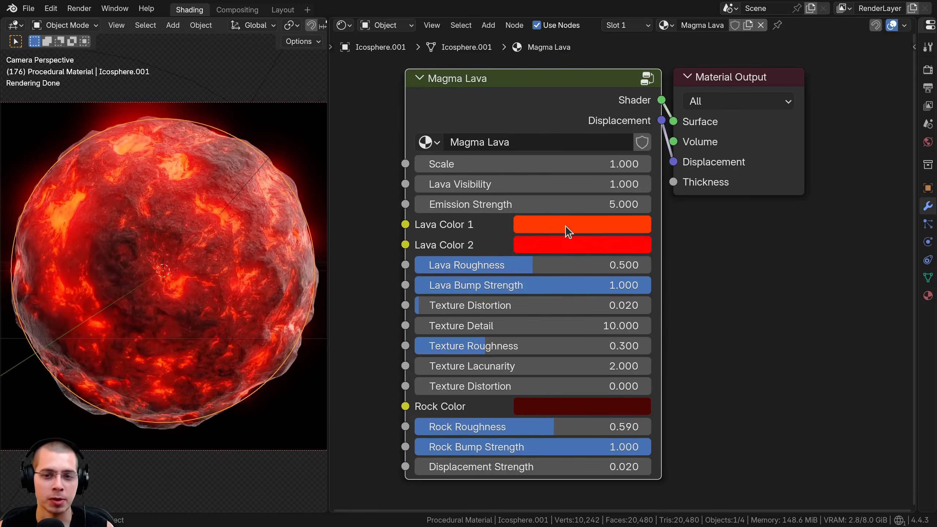
# Try out different hues for Lava Color 1 and Lava Color 2, restoring the original colors
pyautogui.click(568, 229)
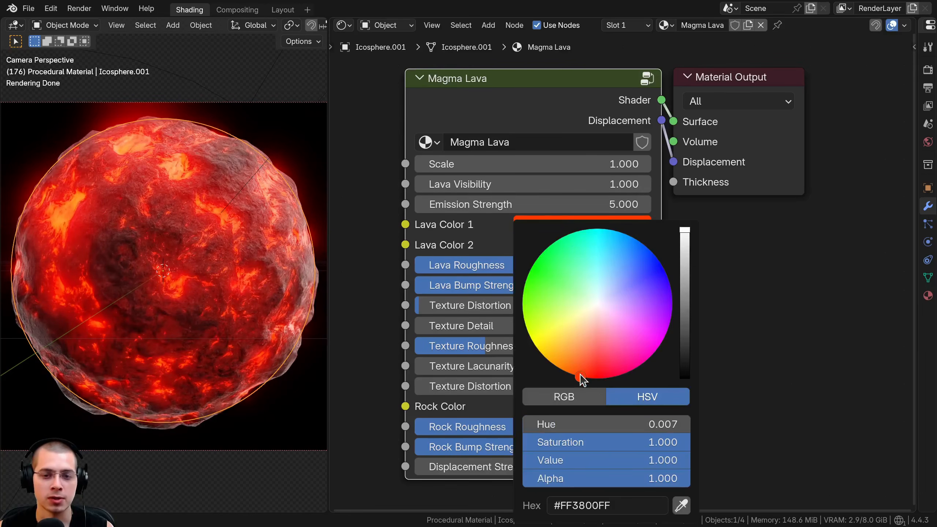
pyautogui.moveTo(580, 378)
pyautogui.mouseDown()
pyautogui.moveTo(535, 347)
pyautogui.moveTo(523, 320)
pyautogui.moveTo(566, 374)
pyautogui.moveTo(604, 380)
pyautogui.moveTo(588, 377)
pyautogui.mouseUp()
pyautogui.click(537, 244)
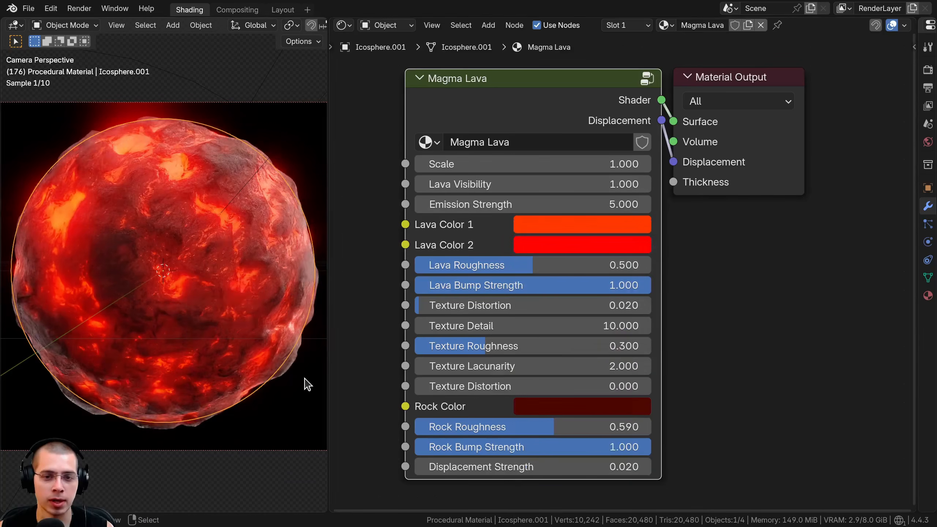
# Try a lower Lava Roughness and a Lava Bump Strength of 0.055, restoring both values
pyautogui.moveTo(535, 268); pyautogui.dragTo(308, 285)
pyautogui.rightClick(491, 268)
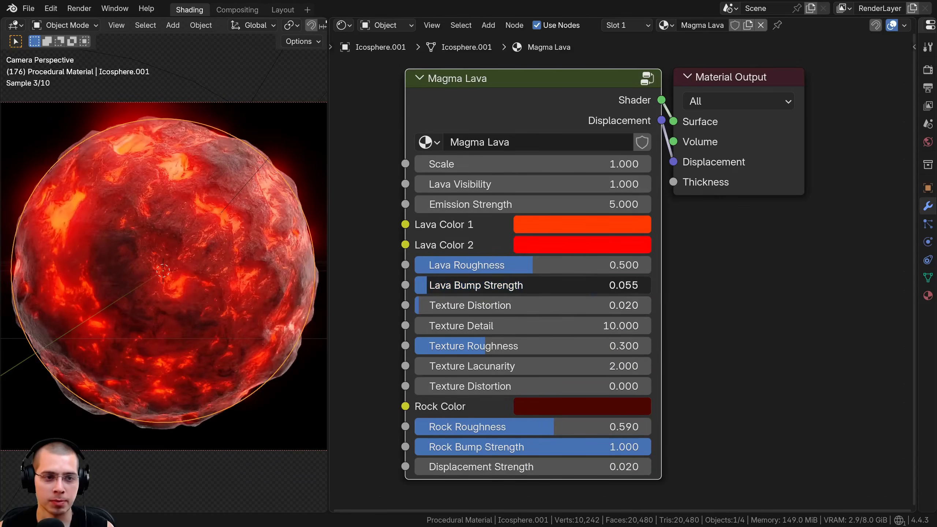
pyautogui.rightClick(427, 285)
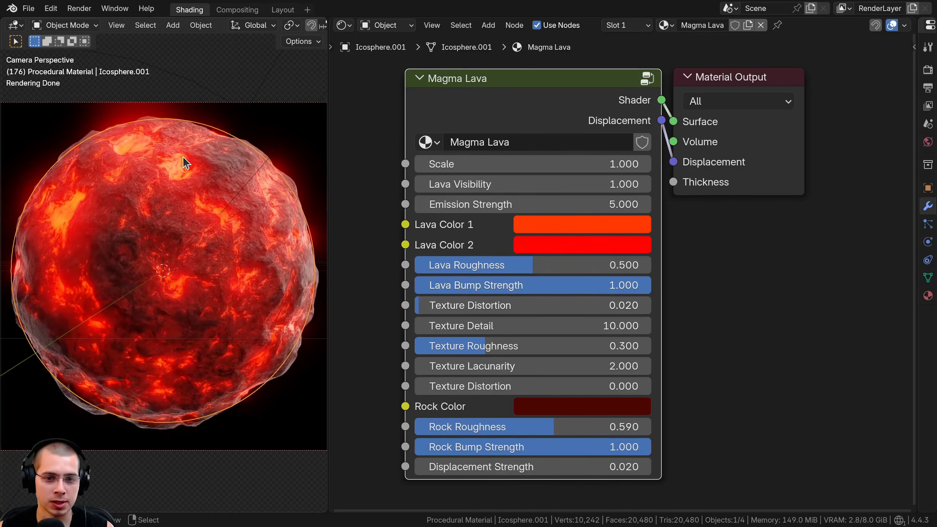
# Try the first Texture Distortion at 0.068 and Texture Detail at 0, restoring both values
pyautogui.moveTo(479, 305); pyautogui.dragTo(480, 305)
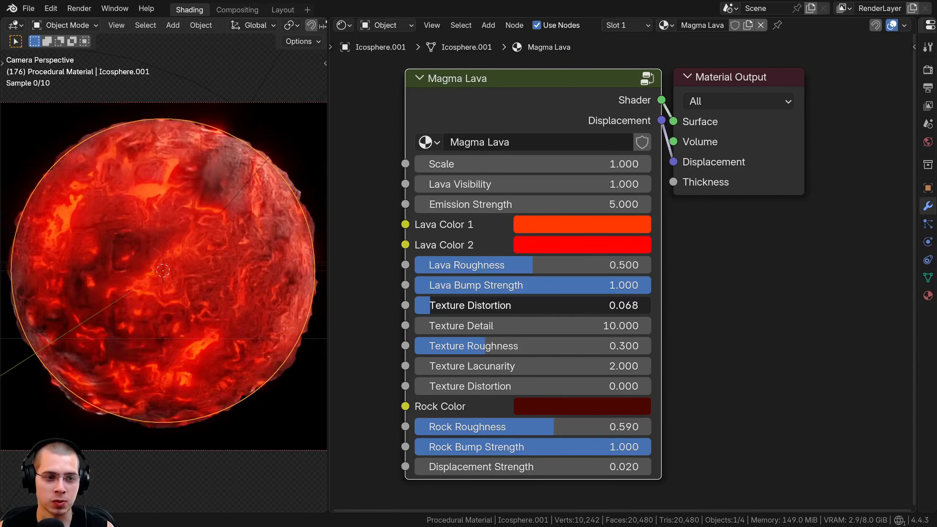
pyautogui.rightClick(480, 305)
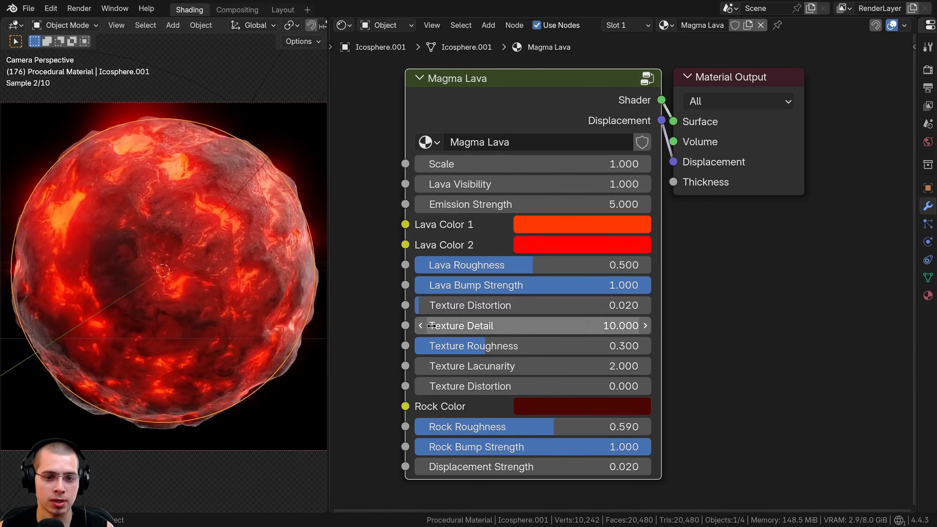
pyautogui.moveTo(480, 325); pyautogui.dragTo(416, 326)
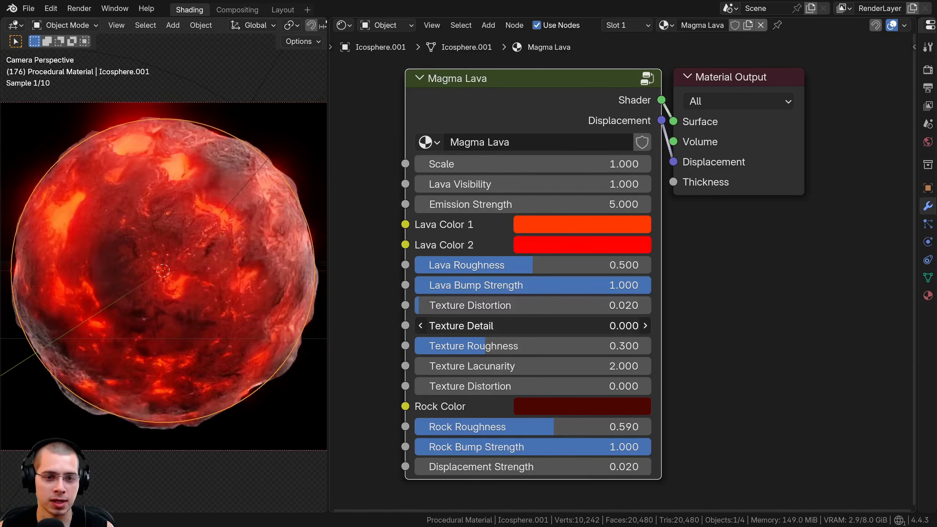
pyautogui.rightClick(416, 326)
# Try Texture Lacunarity at 9.200 and the second Texture Distortion at 4.200, restoring both values
pyautogui.moveTo(481, 346)
pyautogui.mouseDown()
pyautogui.moveTo(420, 345)
pyautogui.moveTo(624, 346)
pyautogui.moveTo(485, 345)
pyautogui.mouseUp()
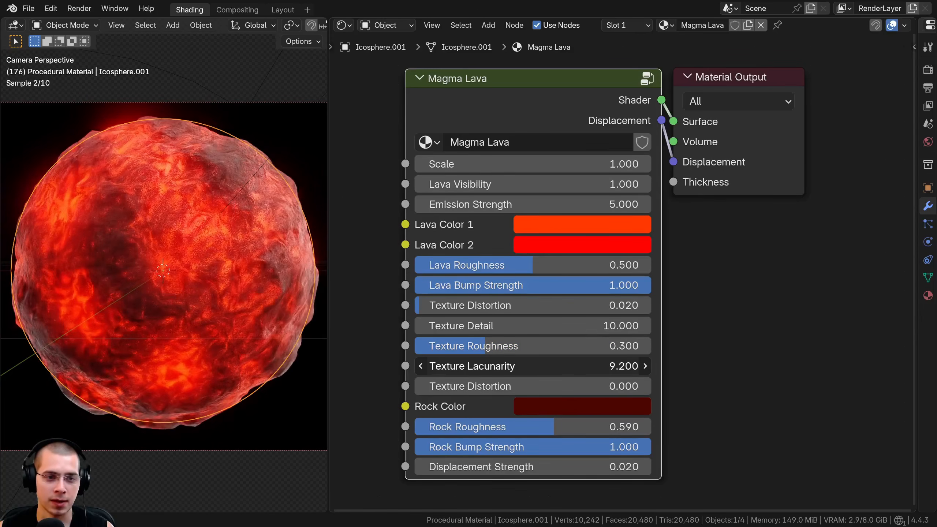
pyautogui.press('Escape')
pyautogui.moveTo(533, 386); pyautogui.dragTo(532, 386)
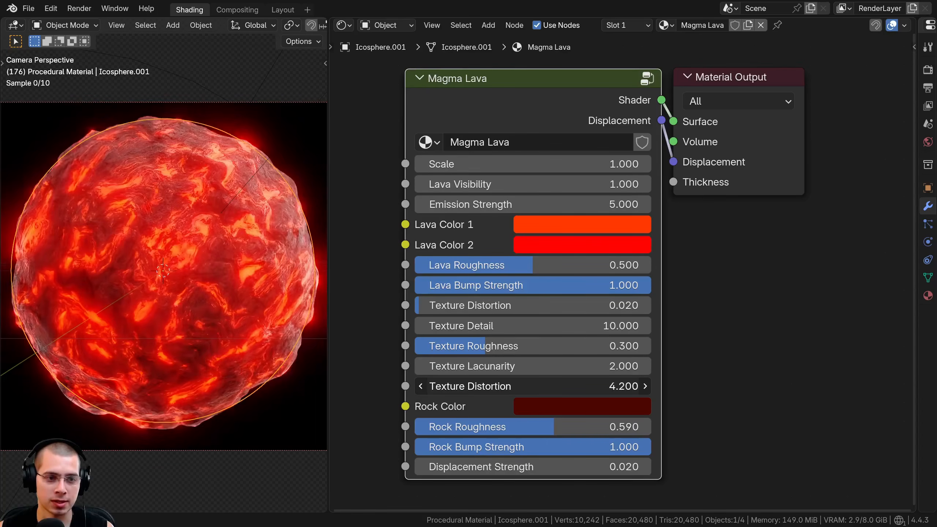
pyautogui.press('Escape')
# Try a brighter Rock Color with a value of 0.448 on the Magma Lava node, restoring the original color
pyautogui.moveTo(517, 388); pyautogui.dragTo(507, 334, button='middle')
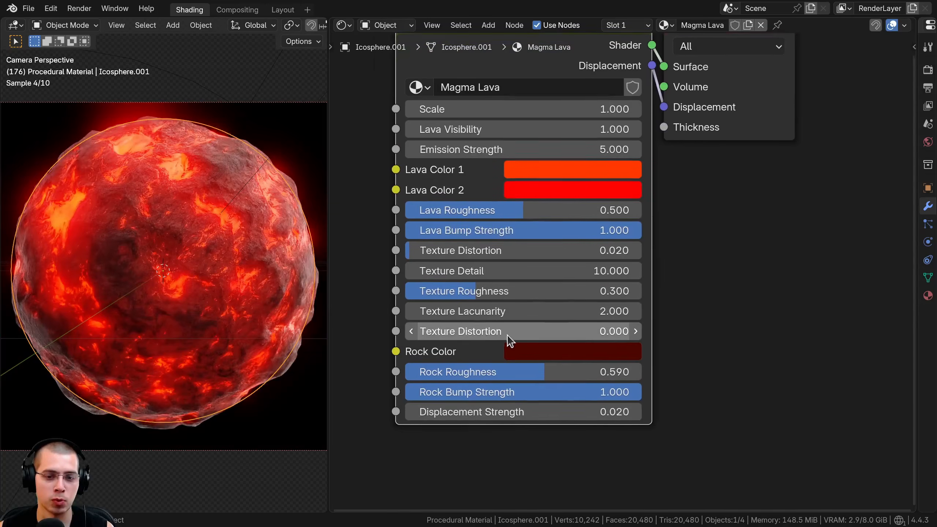
pyautogui.scroll(1, 509, 336)
pyautogui.moveTo(536, 368); pyautogui.dragTo(539, 375, button='middle')
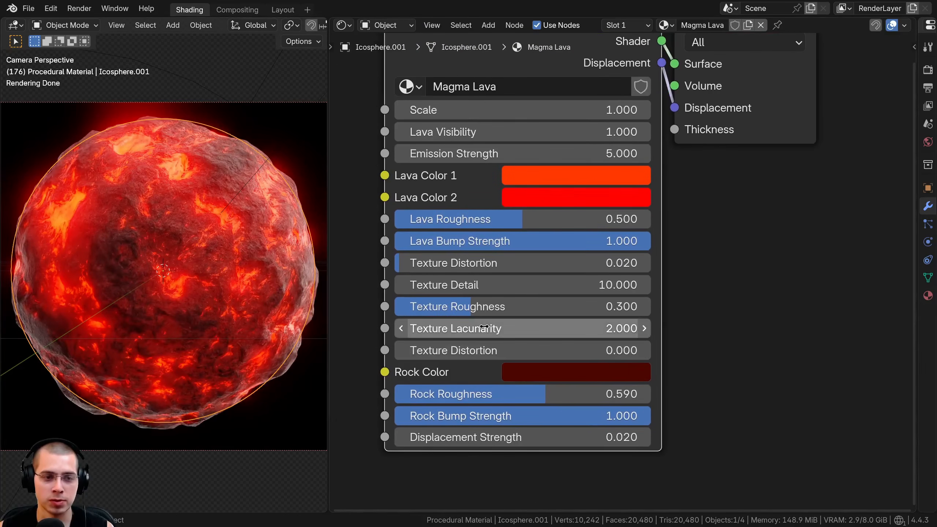
pyautogui.click(544, 377)
pyautogui.moveTo(685, 139); pyautogui.dragTo(687, 92)
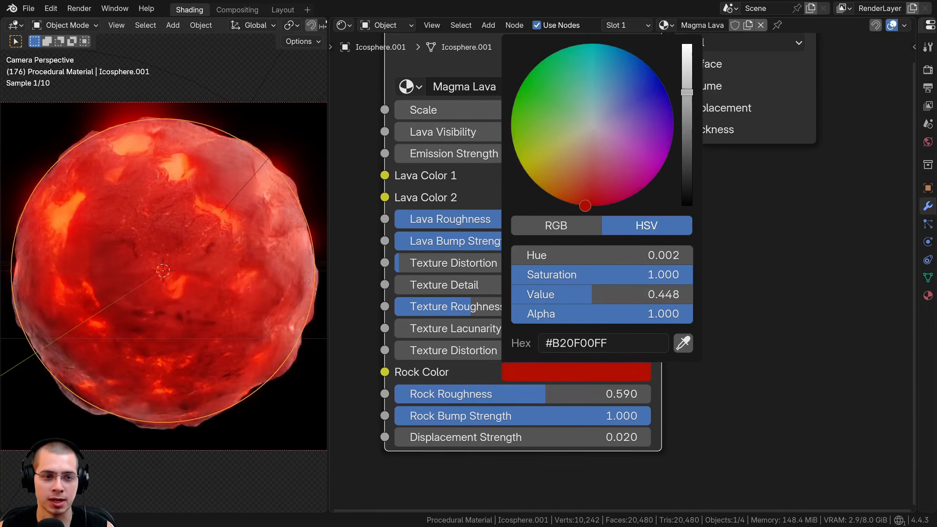
pyautogui.press('Escape')
pyautogui.moveTo(584, 190)
pyautogui.mouseDown()
pyautogui.moveTo(515, 150)
pyautogui.moveTo(576, 201)
pyautogui.moveTo(532, 179)
pyautogui.moveTo(546, 191)
pyautogui.moveTo(586, 205)
pyautogui.mouseUp()
# Try lowering the Rock Roughness and Rock Bump Strength of the Magma Lava node, restoring both values
pyautogui.moveTo(447, 457); pyautogui.dragTo(450, 415, button='middle')
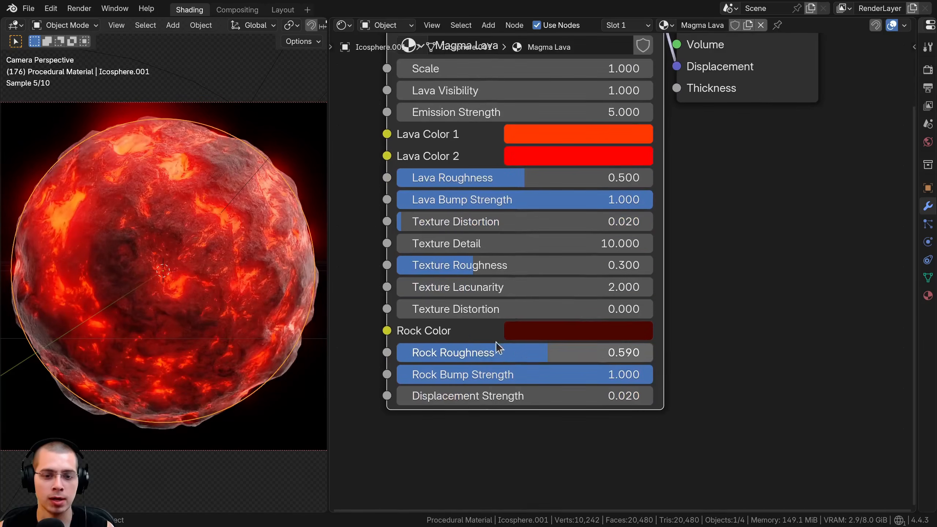
pyautogui.moveTo(497, 351); pyautogui.dragTo(346, 352)
pyautogui.press('Escape')
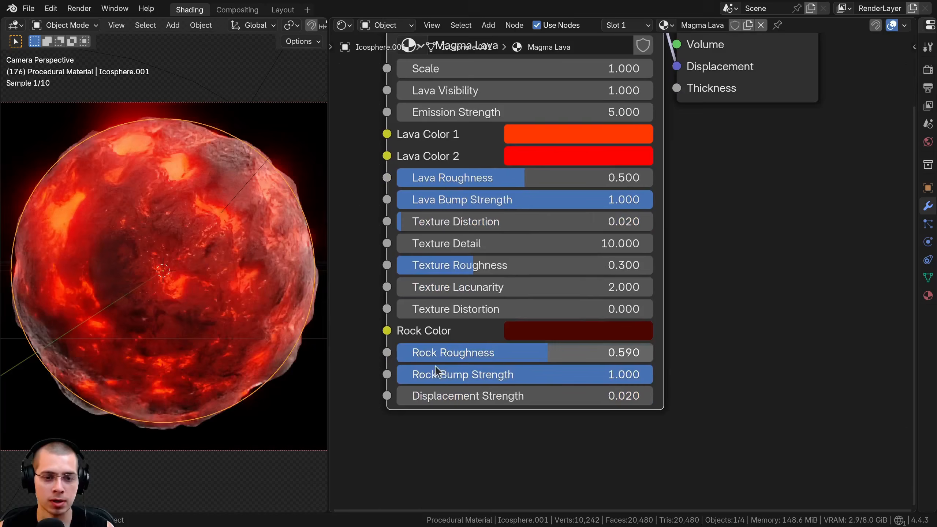
pyautogui.moveTo(437, 372); pyautogui.dragTo(181, 374)
pyautogui.press('Escape')
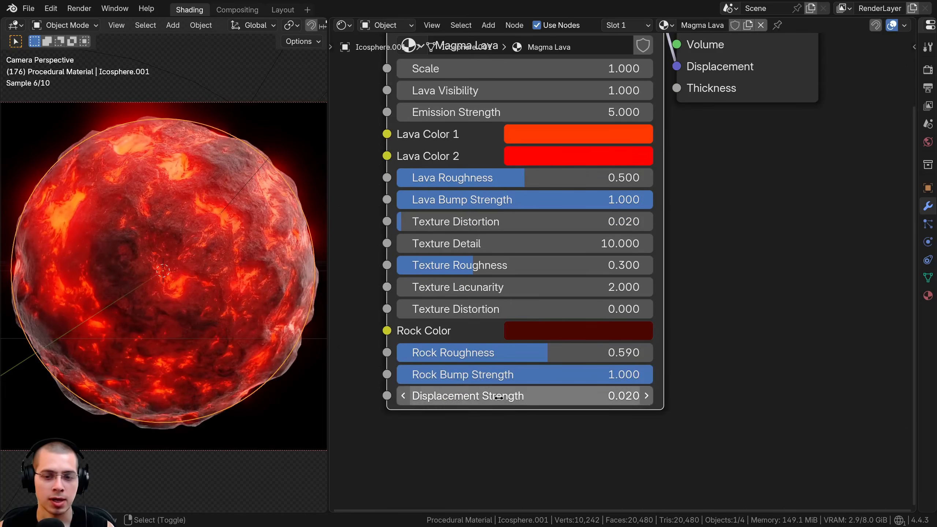
# Try Displacement Strength at 0 on the Magma Lava node, restoring the original value
pyautogui.moveTo(493, 395); pyautogui.dragTo(476, 396)
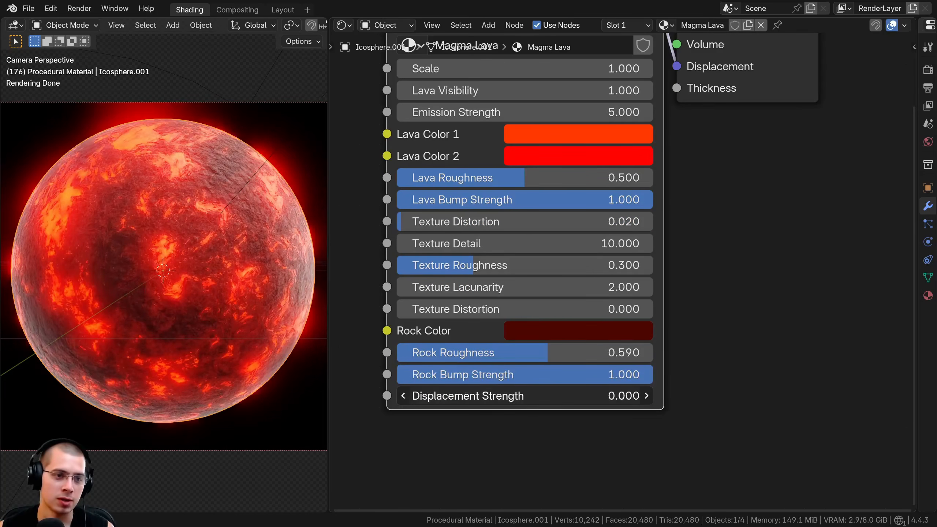
pyautogui.press('Escape')
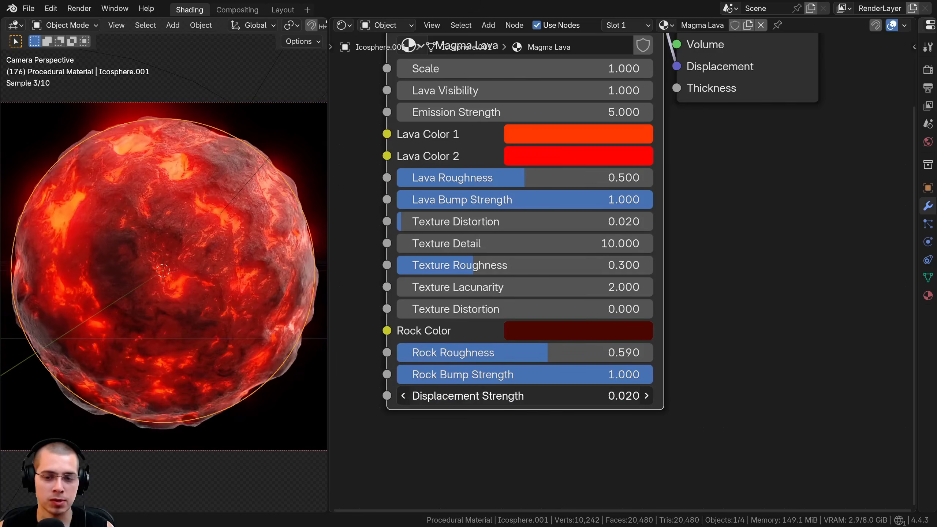
pyautogui.moveTo(494, 396); pyautogui.dragTo(528, 396)
# Browse through the procedural material thumbnails in the asset library
pyautogui.scroll(-4, 511, 397)
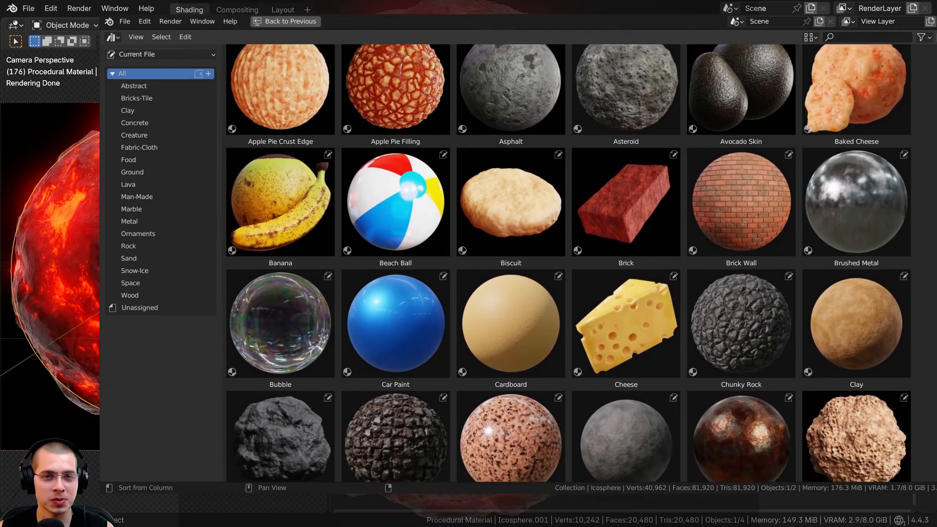
pyautogui.scroll(-4, 568, 262)
pyautogui.scroll(-8, 568, 262)
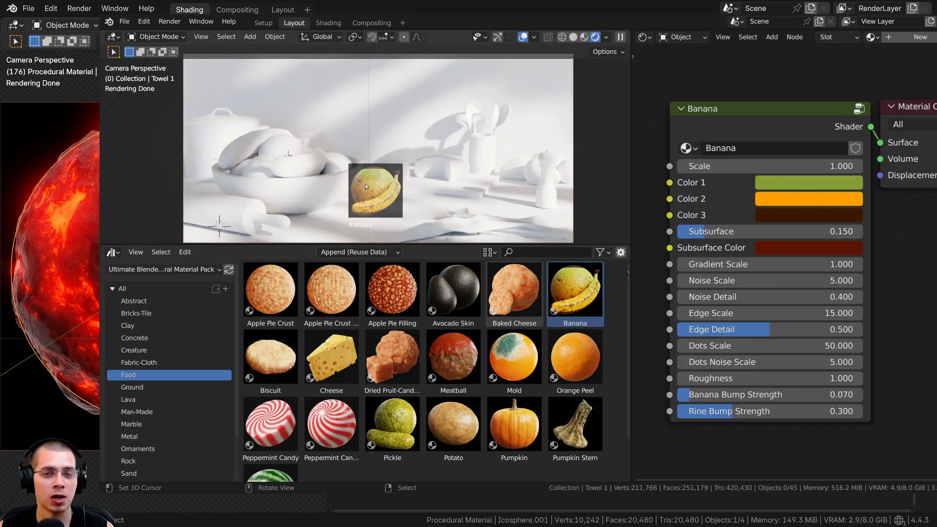
# Apply the Banana material and other Food materials from the asset library to the objects in the kitchen scene
pyautogui.moveTo(364, 183); pyautogui.dragTo(302, 162)
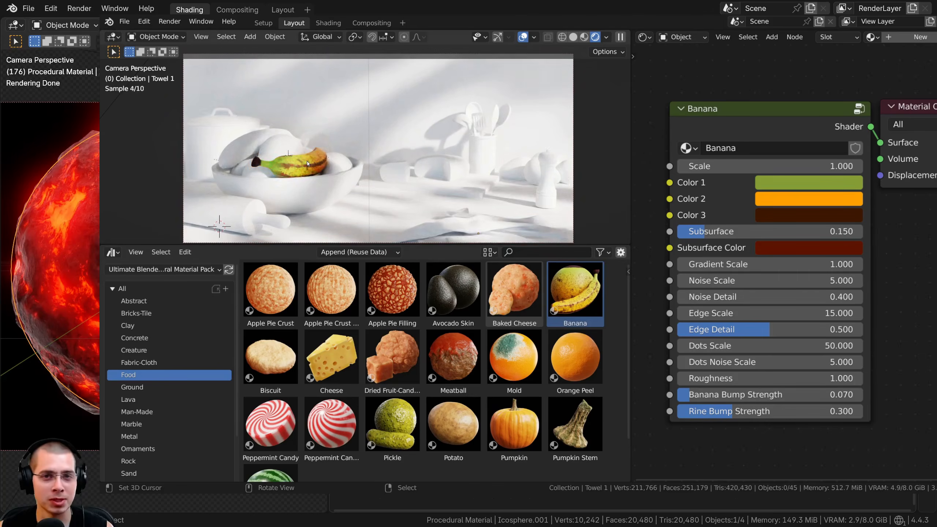
pyautogui.moveTo(556, 289); pyautogui.dragTo(259, 147)
pyautogui.scroll(-3, 556, 290)
pyautogui.moveTo(575, 316); pyautogui.dragTo(274, 142)
pyautogui.moveTo(331, 316); pyautogui.dragTo(442, 162)
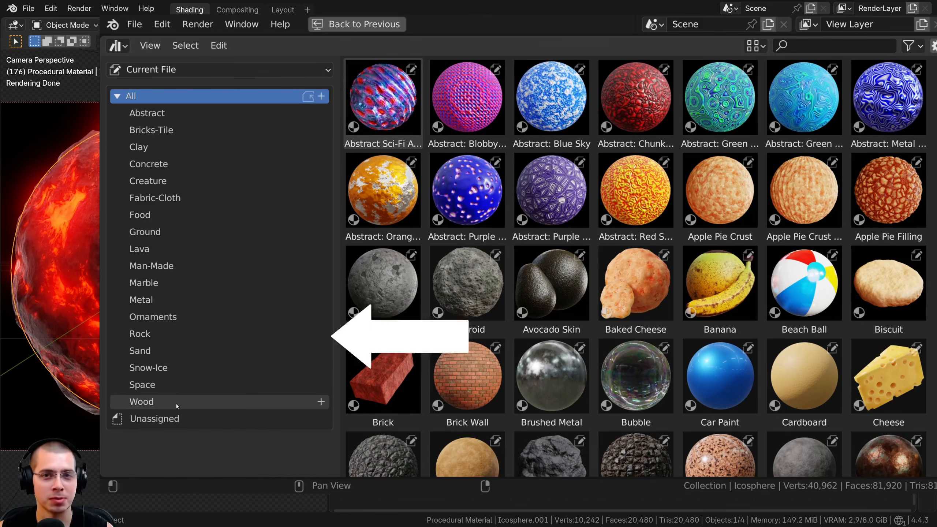
# Show the Rock catalog of the material asset library
pyautogui.click(161, 332)
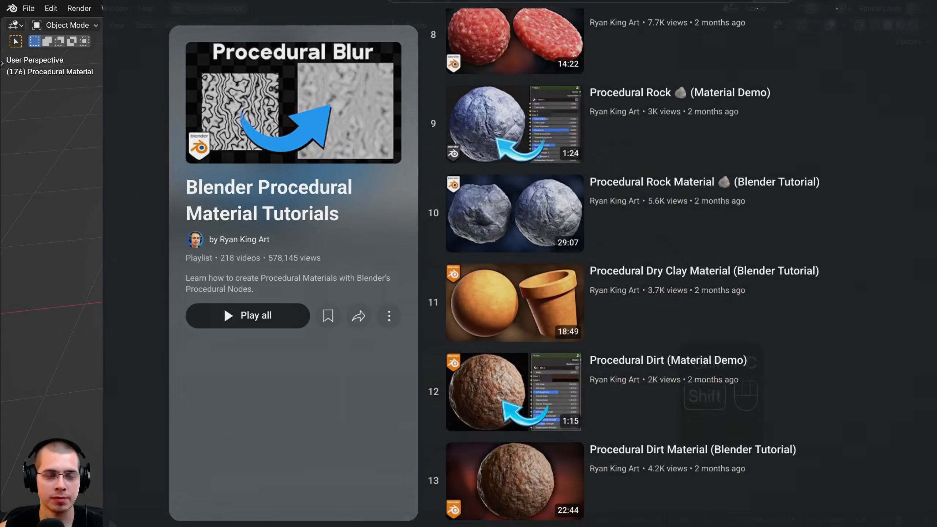
# Add an ico sphere at the world origin with 6 subdivisions
pyautogui.hotkey('shift', 'c')
pyautogui.hotkey('shift', 'a')
pyautogui.moveTo(461, 169)
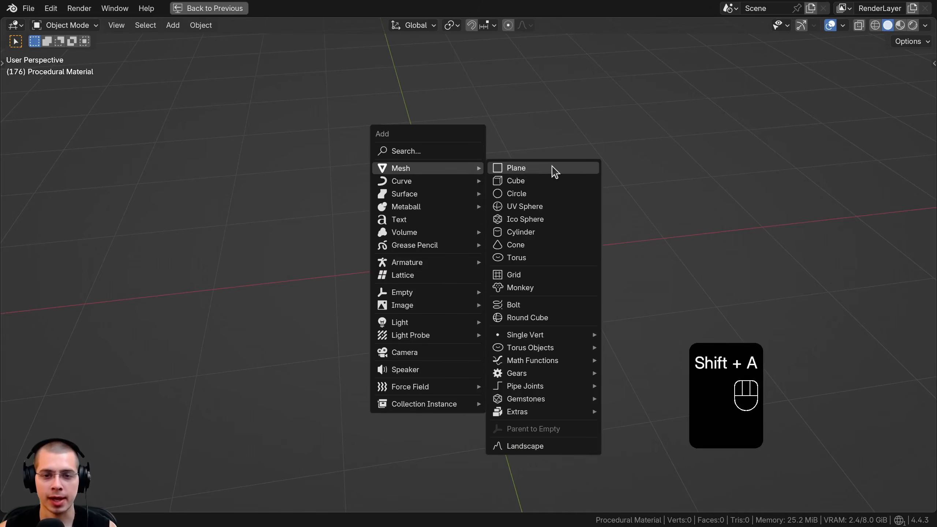
pyautogui.click(561, 220)
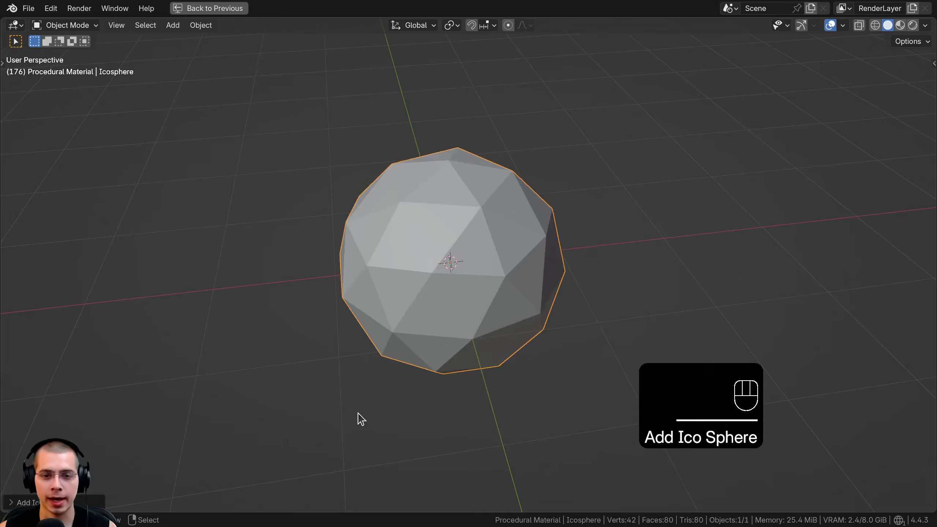
pyautogui.click(16, 496)
pyautogui.click(102, 377)
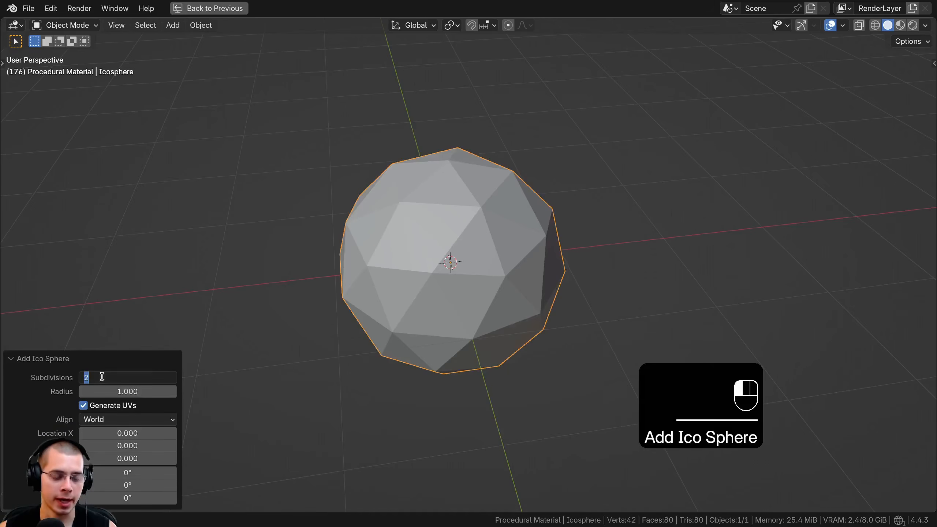
pyautogui.write('6')
pyautogui.press('Return')
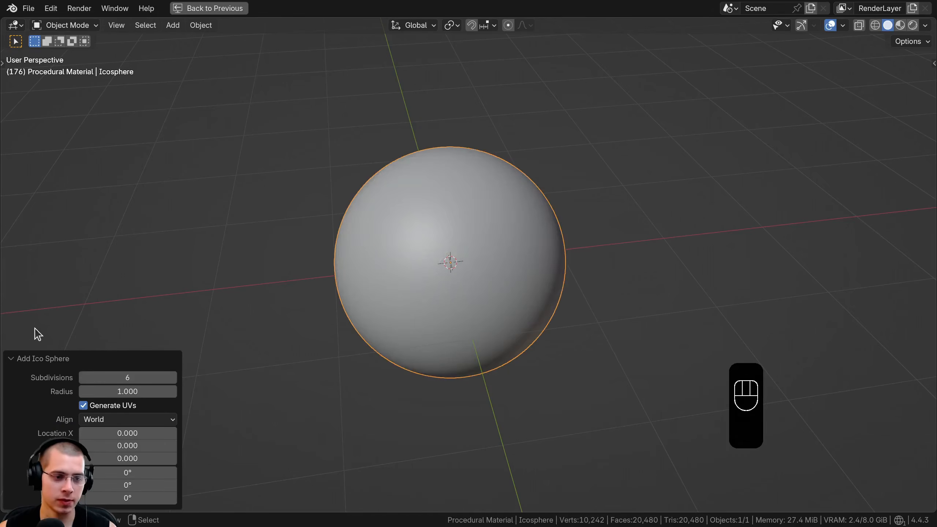
pyautogui.click(30, 358)
# Shade the ico sphere smooth
pyautogui.scroll(4, 391, 153)
pyautogui.press('w')
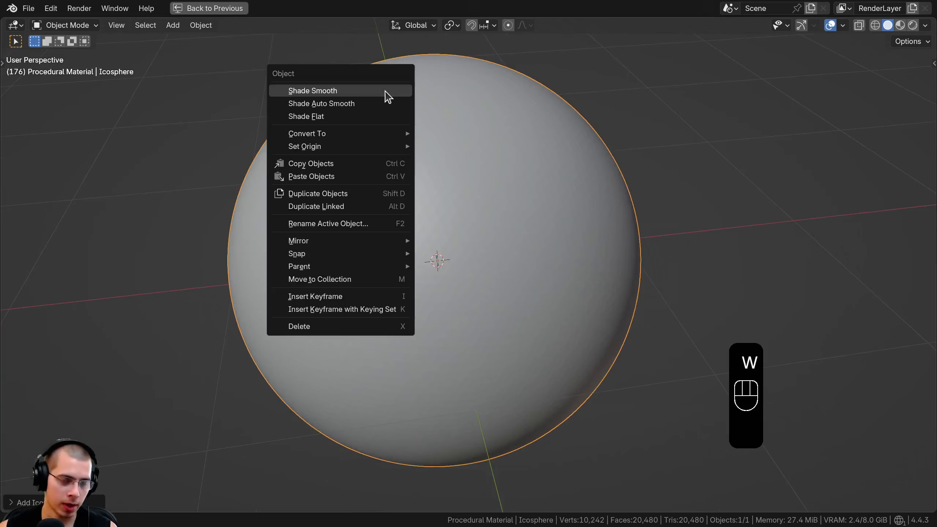
pyautogui.click(334, 92)
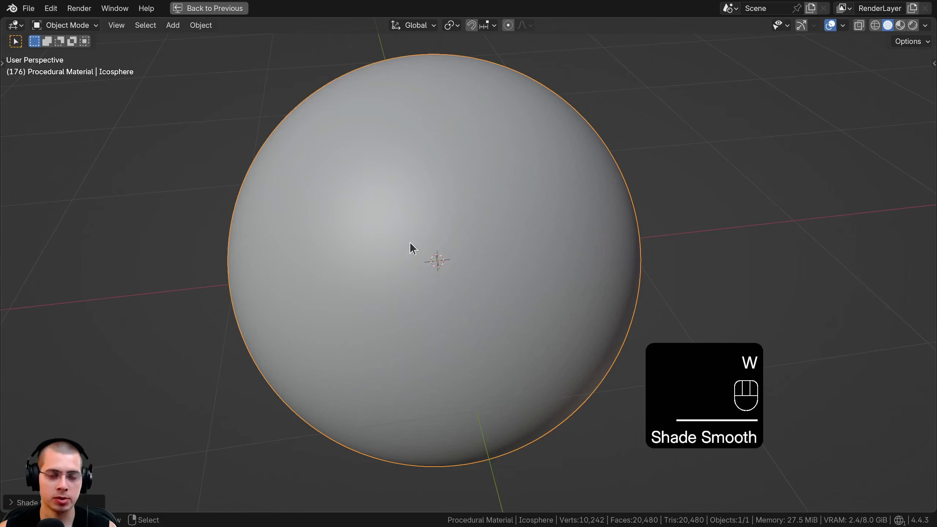
# Scale the ico sphere down by a factor of 0.2 and apply its scale
pyautogui.press('s')
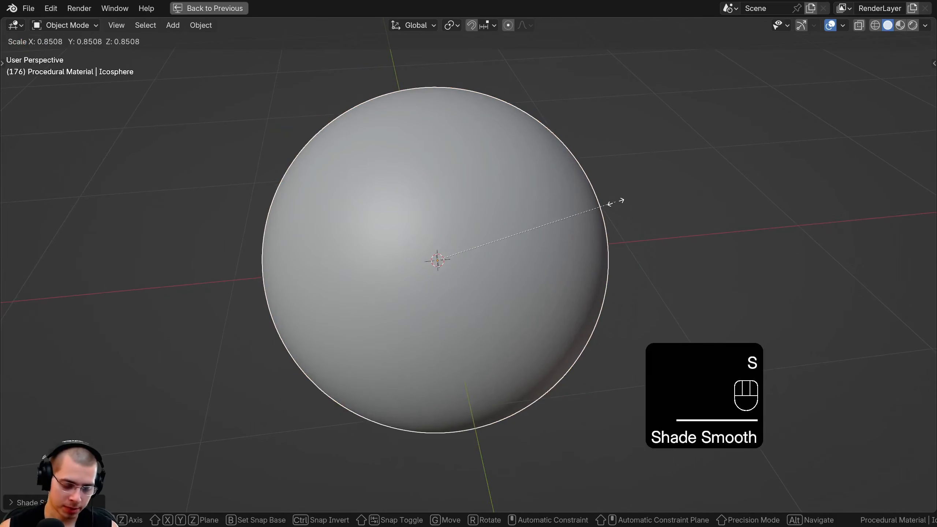
pyautogui.write('0.2')
pyautogui.click(615, 204)
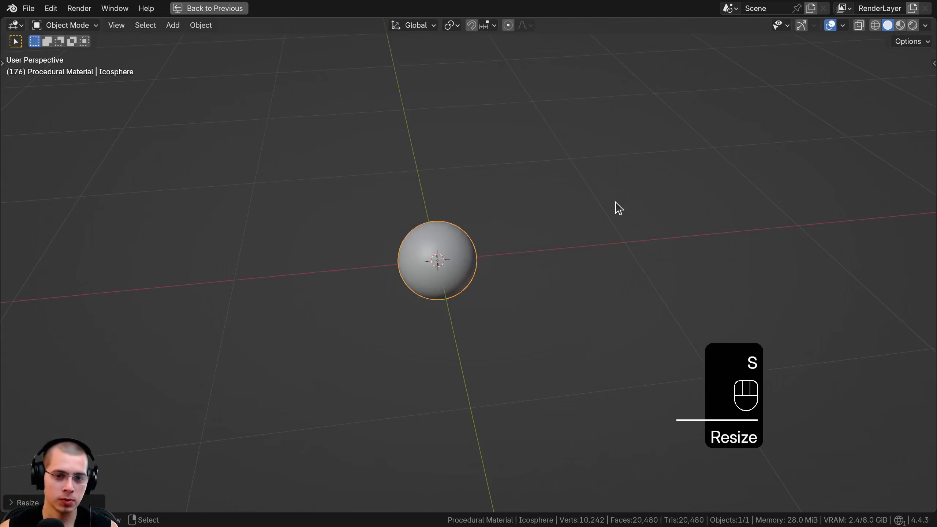
pyautogui.scroll(5, 400, 156)
pyautogui.hotkey('ctrl', 'a')
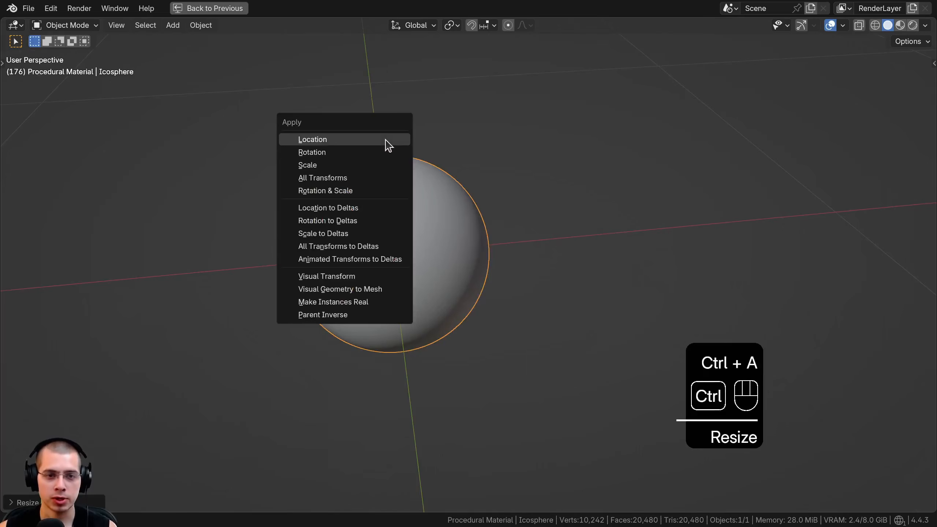
pyautogui.click(311, 166)
pyautogui.keyDown('shift'); pyautogui.moveTo(336, 181); pyautogui.dragTo(376, 184, button='middle'); pyautogui.keyUp('shift')
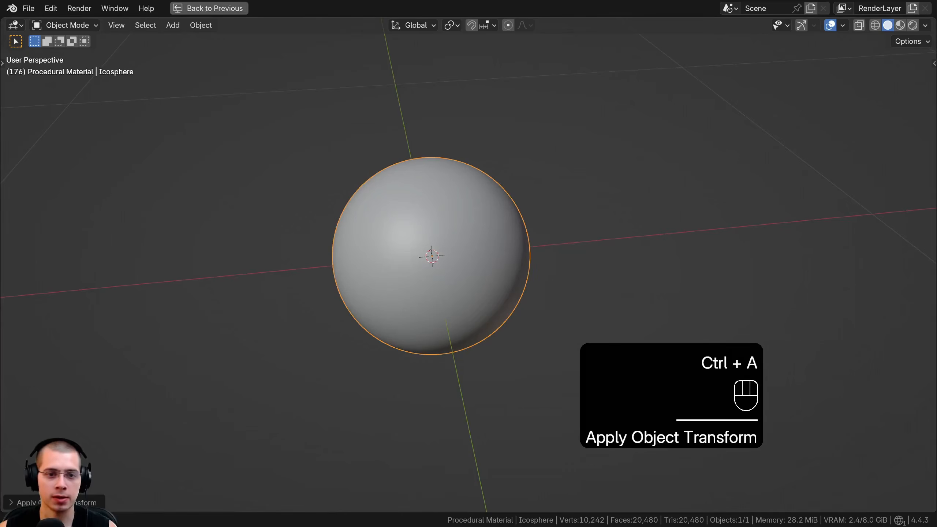
# Unhide the hidden scene objects, then select the camera and view the sphere through it
pyautogui.hotkey('alt', 'h')
pyautogui.press('a')
pyautogui.scroll(-3, 412, 77)
pyautogui.click(415, 76)
pyautogui.press('KP_0')
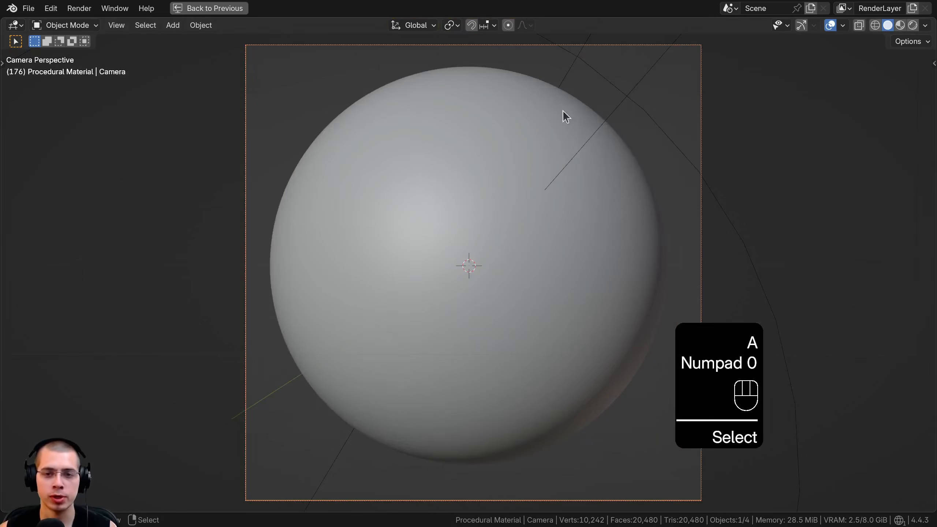
# Return to the full Shading workspace and show the camera's lens settings, including the focal length
pyautogui.click(185, 7)
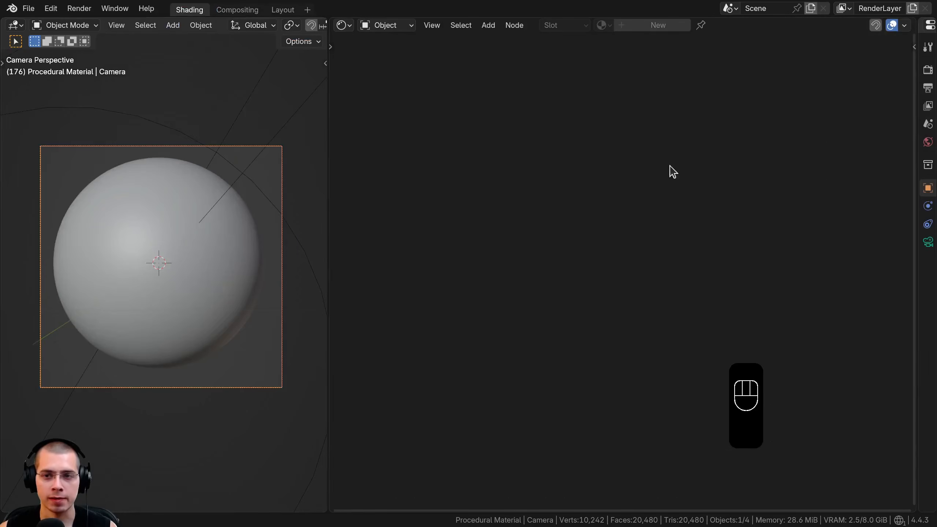
pyautogui.moveTo(916, 140); pyautogui.dragTo(637, 75)
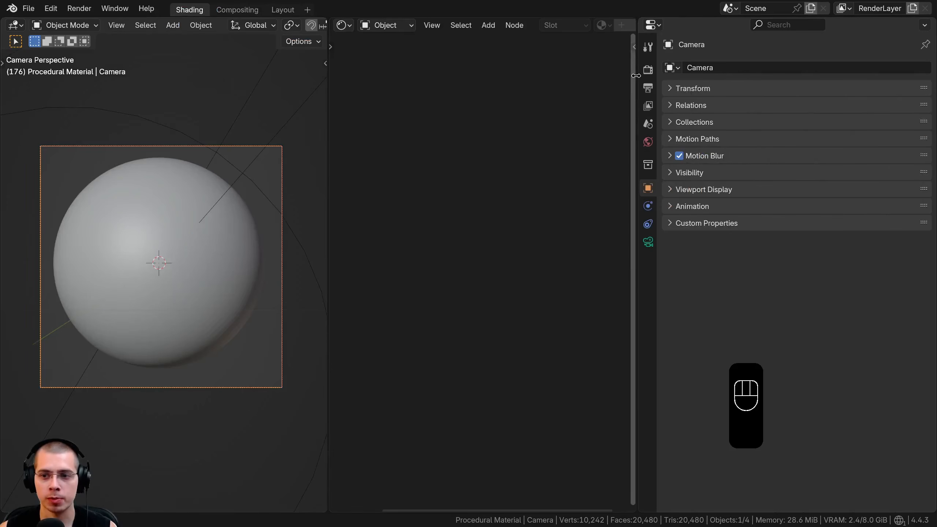
pyautogui.click(648, 243)
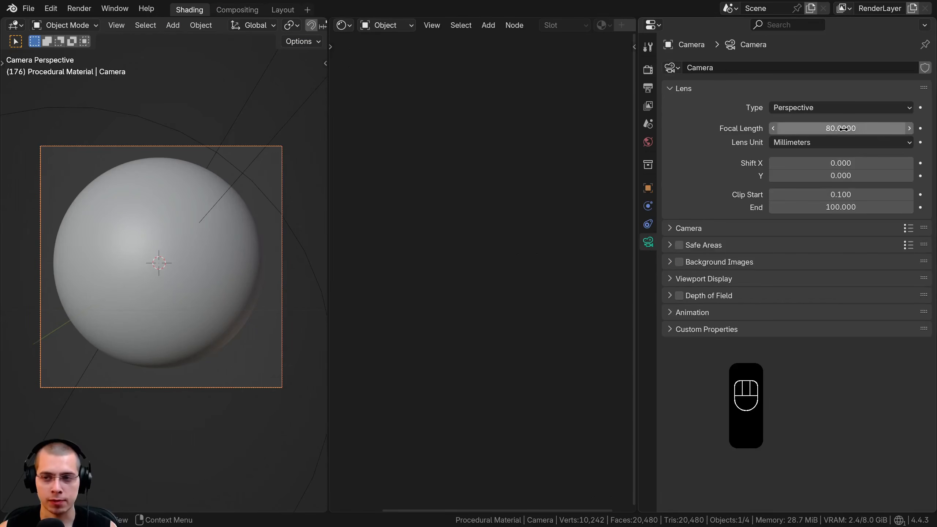
pyautogui.keyDown('shift'); pyautogui.moveTo(194, 243); pyautogui.dragTo(201, 245, button='middle'); pyautogui.keyUp('shift')
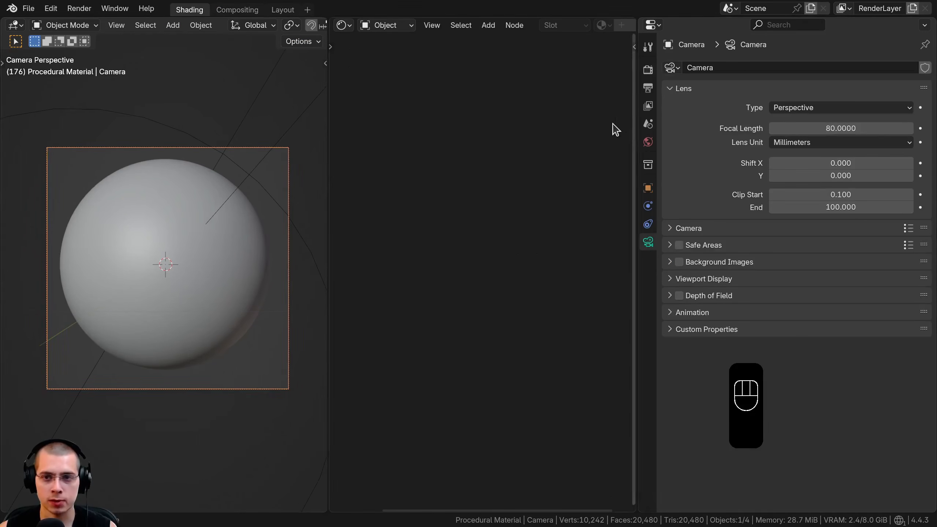
# Show the scene's output format settings with the render resolution
pyautogui.click(648, 88)
pyautogui.click(647, 70)
pyautogui.click(649, 88)
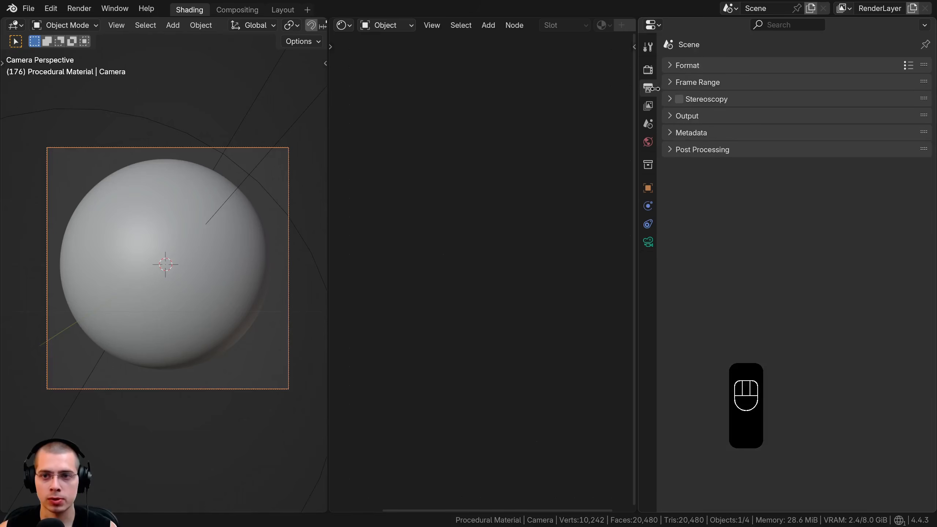
pyautogui.click(672, 67)
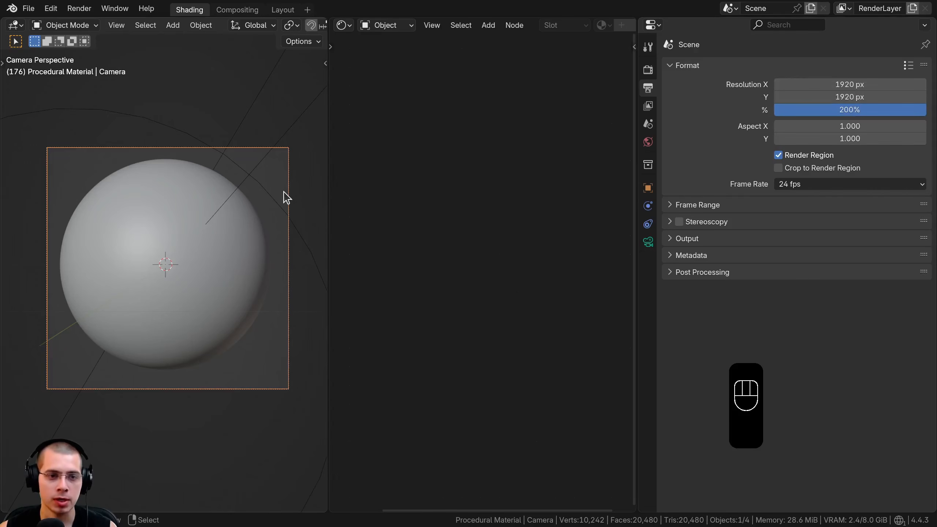
# Leave the camera view, switch the viewport to rendered shading and select the area light above the sphere
pyautogui.scroll(1, 286, 197)
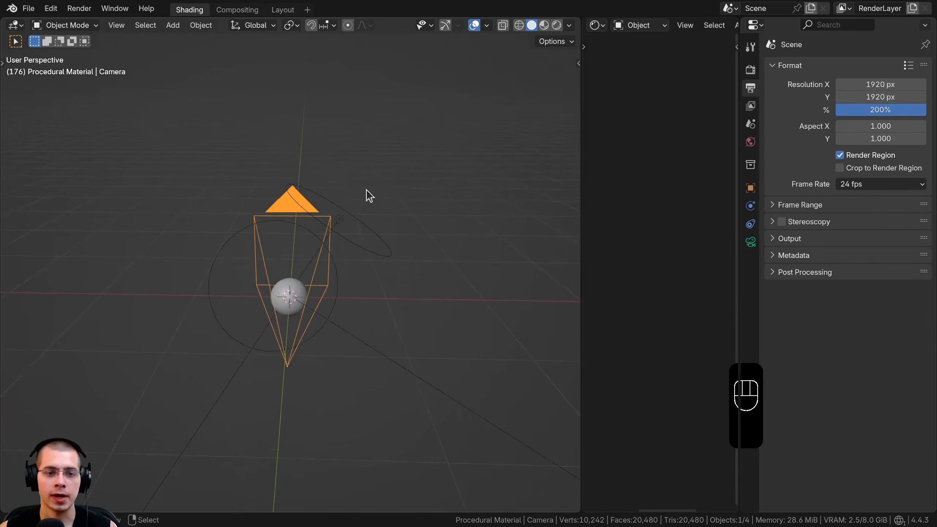
pyautogui.scroll(5, 362, 258)
pyautogui.press('z')
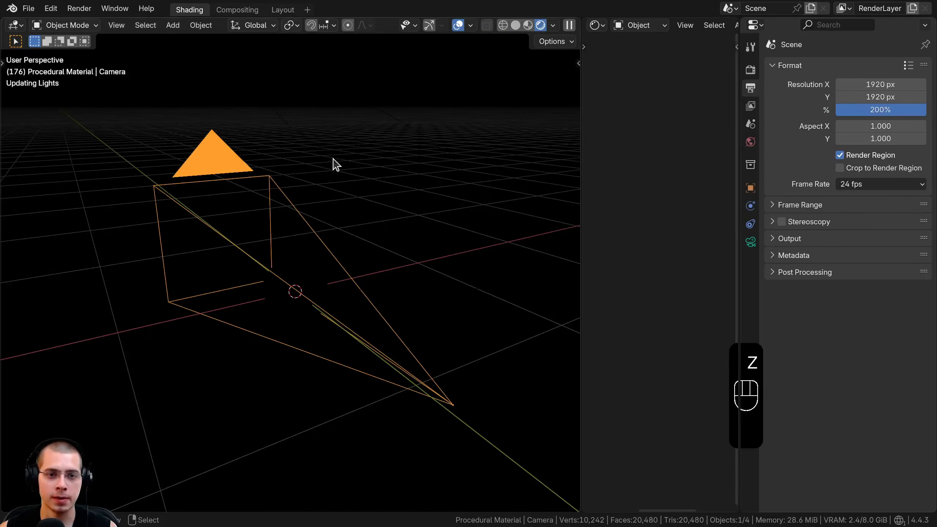
pyautogui.click(362, 147)
pyautogui.press('g')
pyautogui.click(359, 135)
# Show the light types that can be added and examine the selected area light's power, shape and size settings
pyautogui.hotkey('shift', 'a')
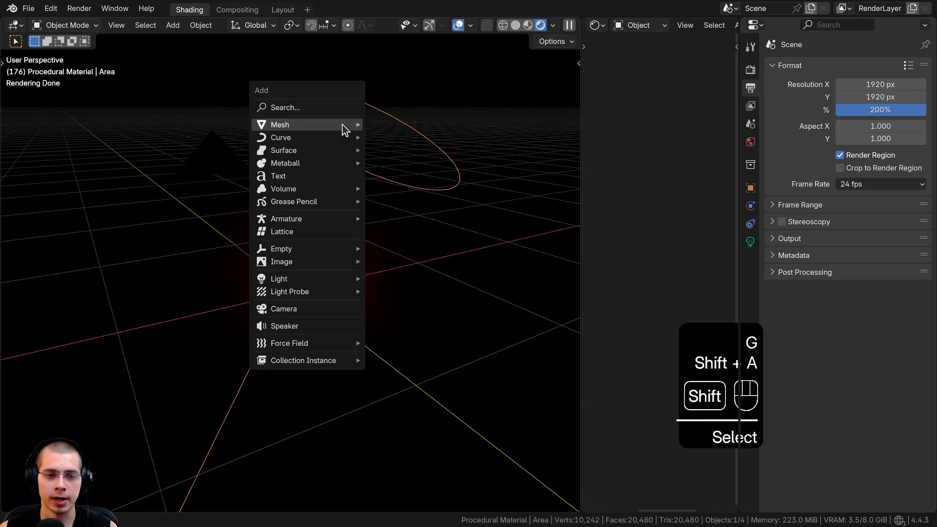
pyautogui.moveTo(292, 293)
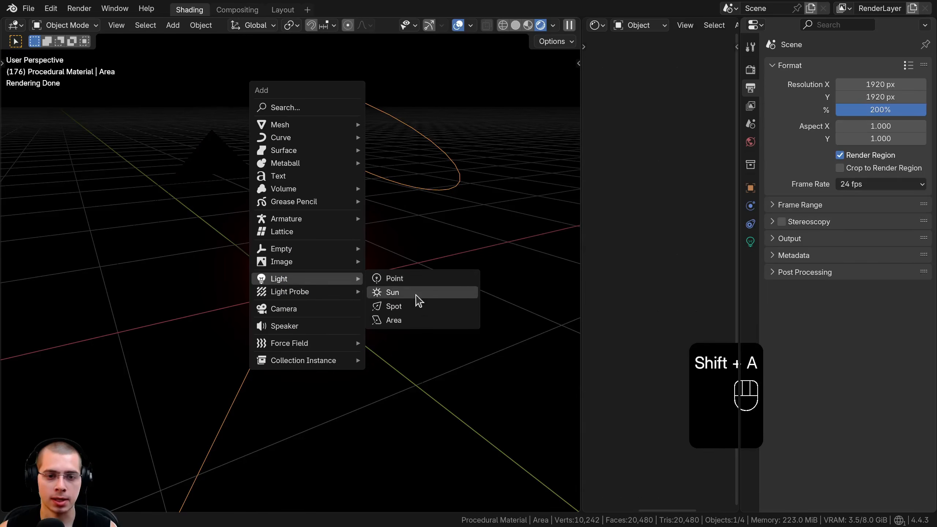
pyautogui.click(749, 242)
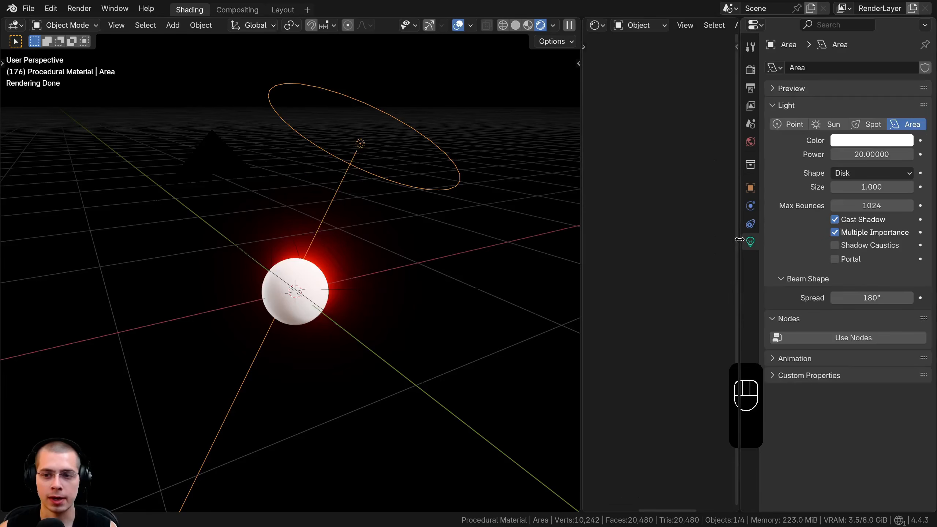
pyautogui.moveTo(740, 241); pyautogui.dragTo(704, 240)
pyautogui.click(843, 174)
pyautogui.click(843, 177)
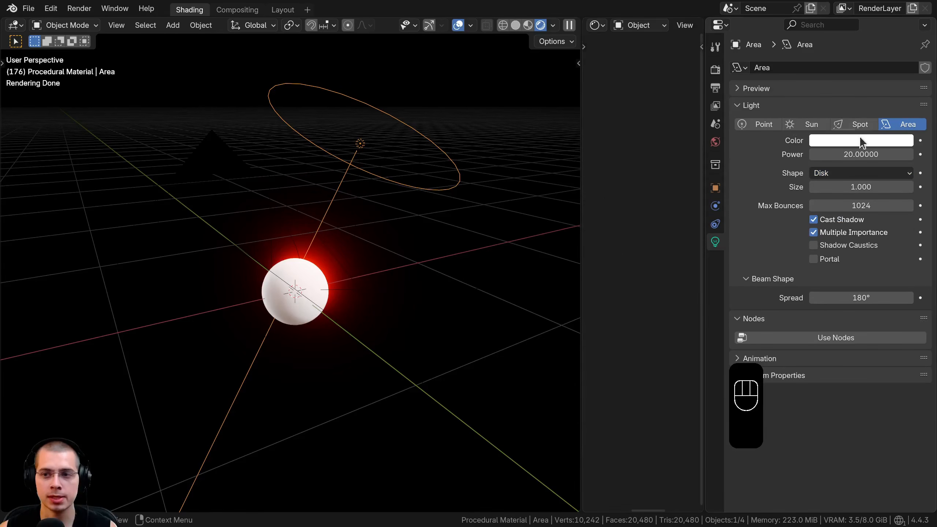
# Select the second area light behind the sphere and inspect the lighting from several angles and through the camera
pyautogui.keyDown('shift'); pyautogui.moveTo(292, 218); pyautogui.dragTo(345, 252, button='middle'); pyautogui.keyUp('shift')
pyautogui.press('a')
pyautogui.press('a')
pyautogui.click(157, 245)
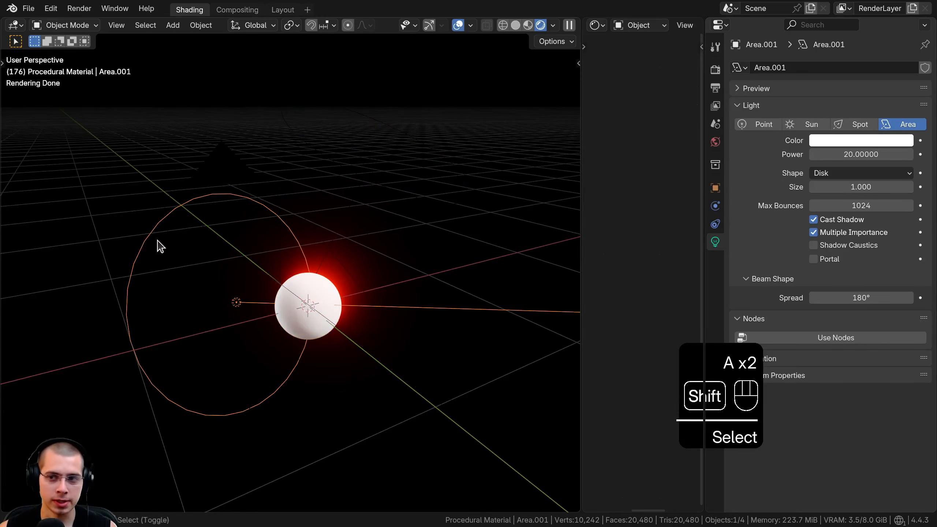
pyautogui.moveTo(157, 244); pyautogui.dragTo(376, 222, button='middle')
pyautogui.moveTo(298, 311); pyautogui.dragTo(359, 289, button='middle')
pyautogui.press('KP_Decimal')
pyautogui.press('KP_0')
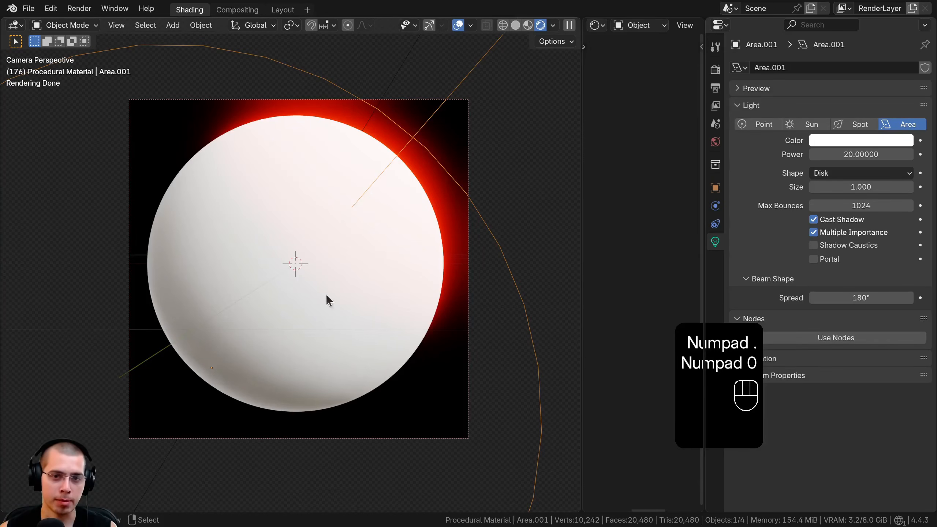
pyautogui.moveTo(387, 172); pyautogui.dragTo(349, 287, button='middle')
pyautogui.press('KP_0')
pyautogui.press('KP_0')
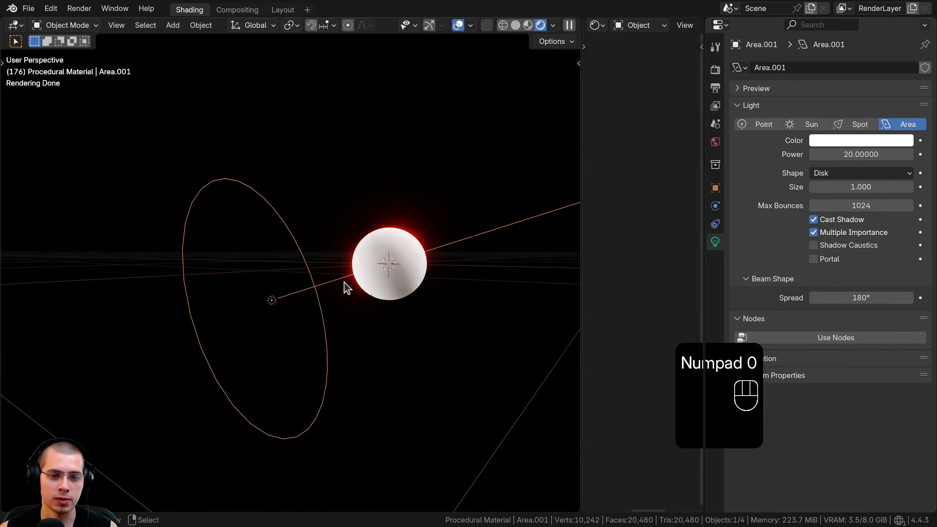
pyautogui.scroll(2, 347, 293)
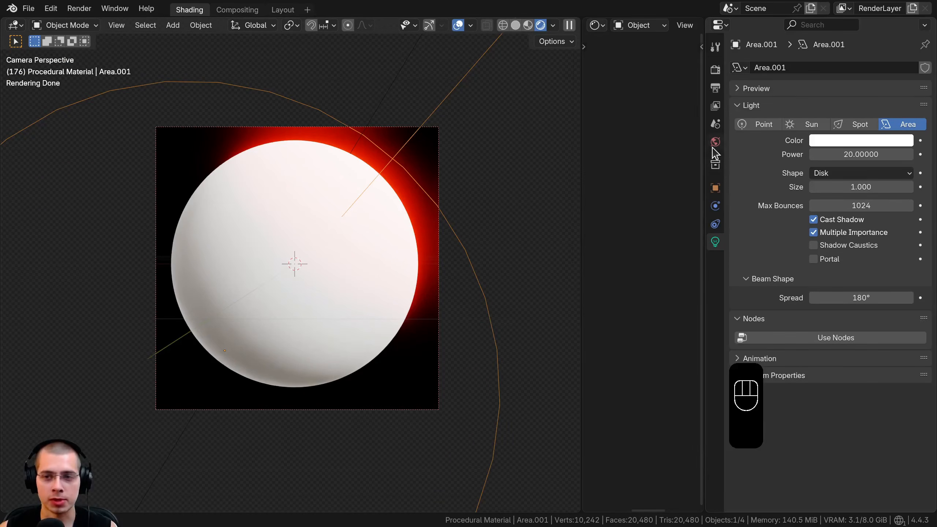
# Show the world's surface settings and point out the machine_shop_02_1k.hdr environment texture
pyautogui.click(715, 142)
pyautogui.moveTo(703, 143); pyautogui.dragTo(678, 144)
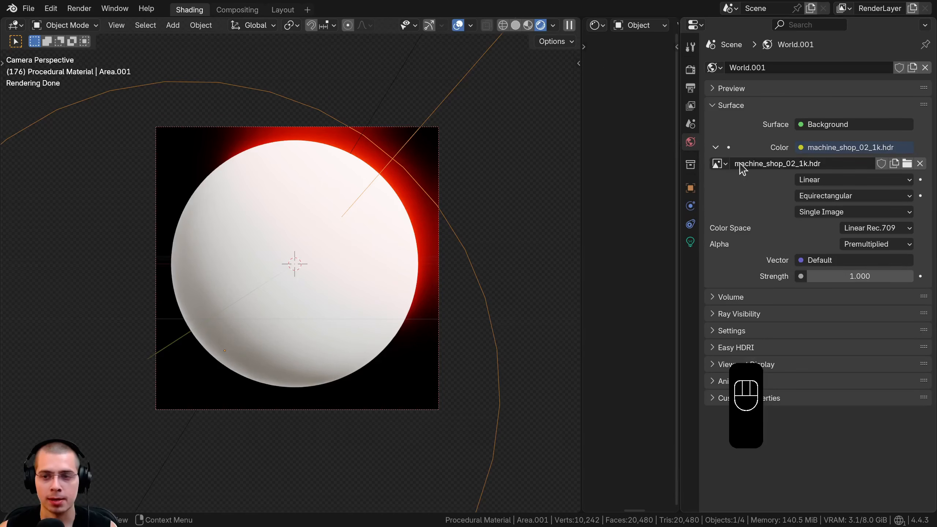
pyautogui.click(805, 163)
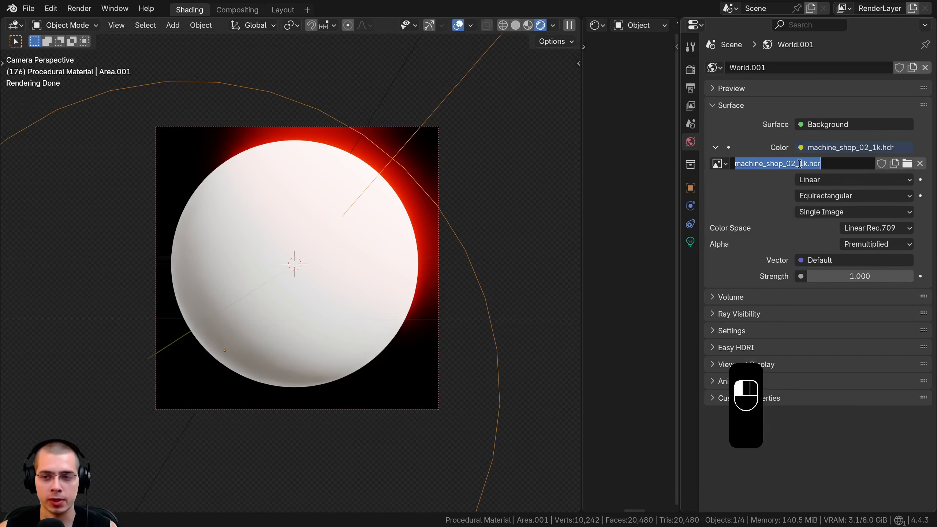
pyautogui.click(799, 164)
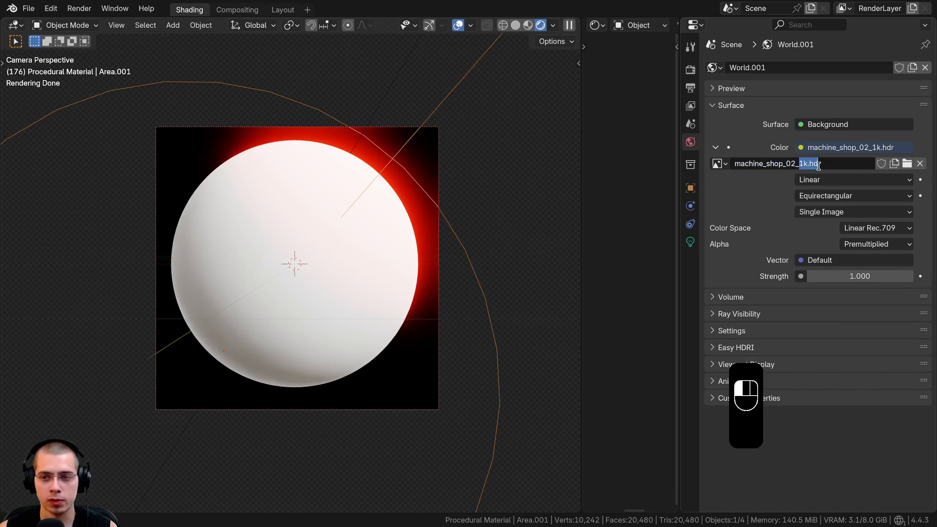
pyautogui.click(774, 200)
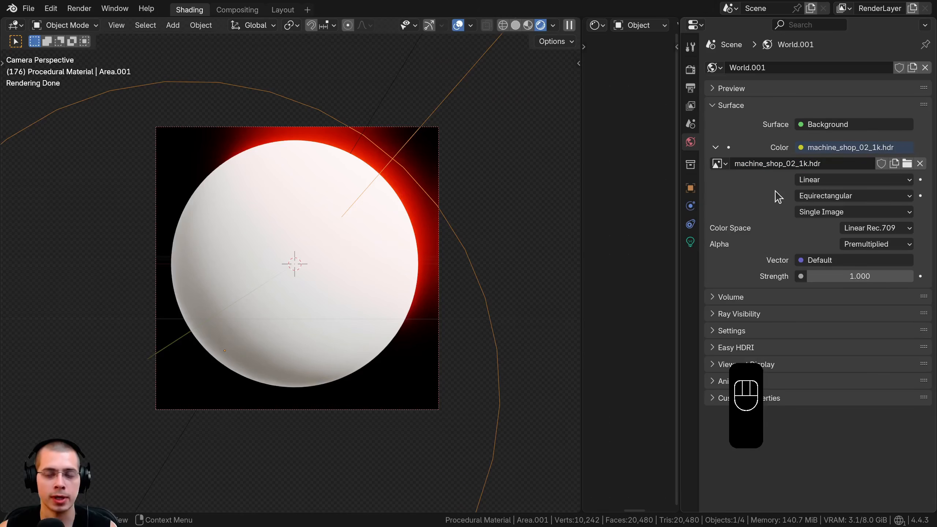
pyautogui.click(800, 149)
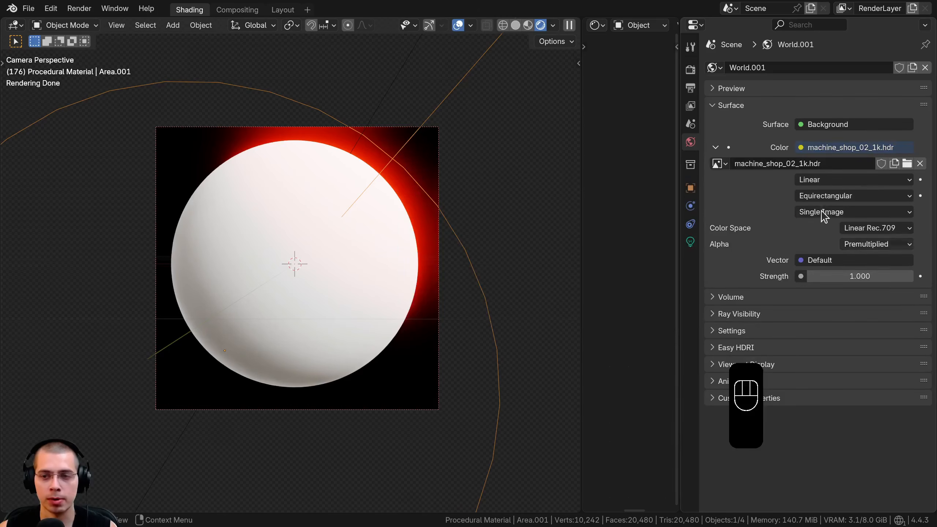
# Review the Cycles sampling settings and the Transparent option of the Film settings
pyautogui.click(690, 70)
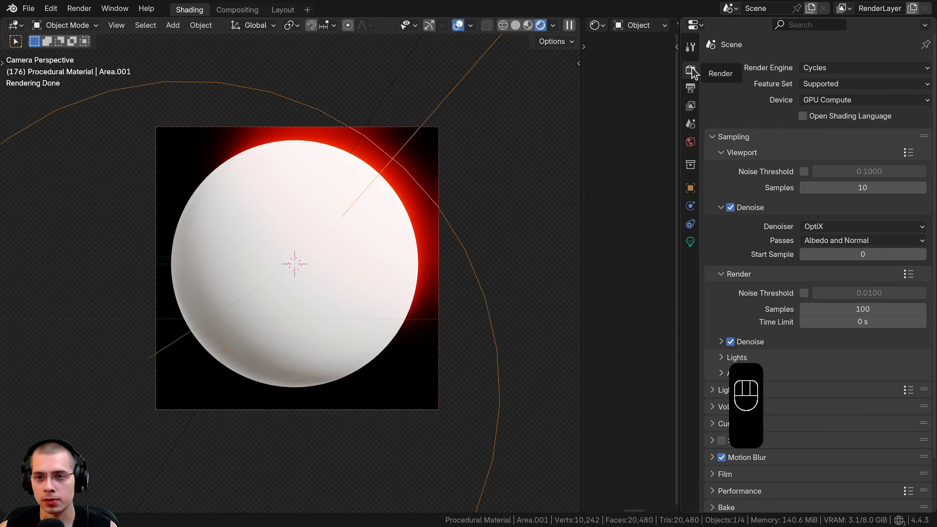
pyautogui.scroll(-2, 757, 122)
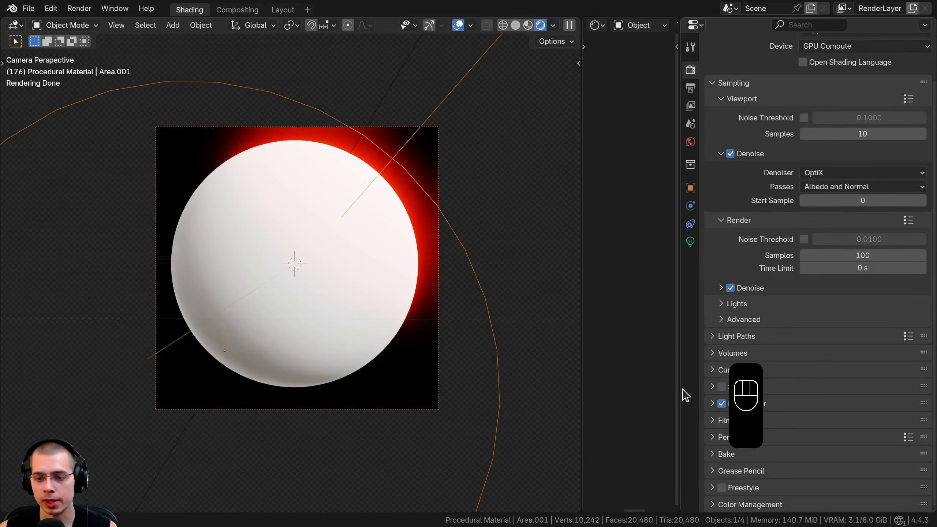
pyautogui.moveTo(683, 393); pyautogui.dragTo(742, 405)
pyautogui.click(768, 419)
pyautogui.scroll(-5, 767, 413)
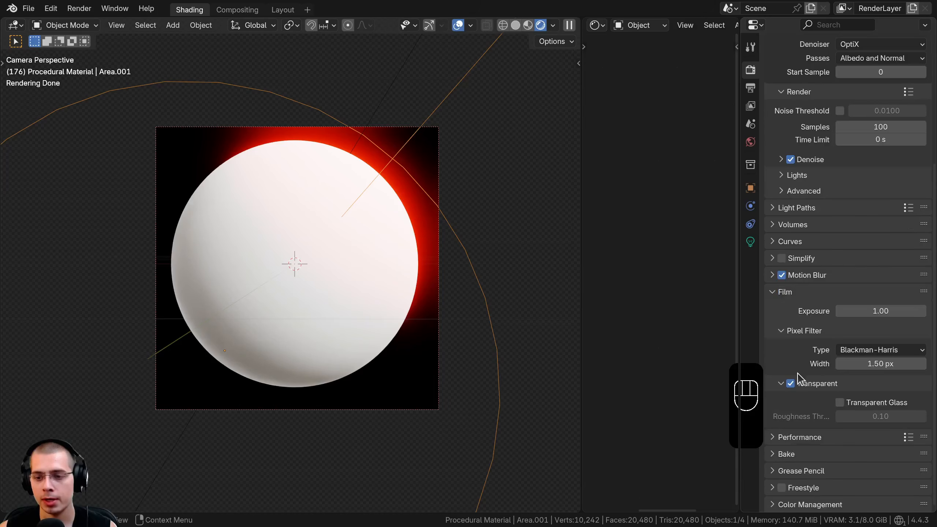
pyautogui.click(789, 384)
pyautogui.click(790, 383)
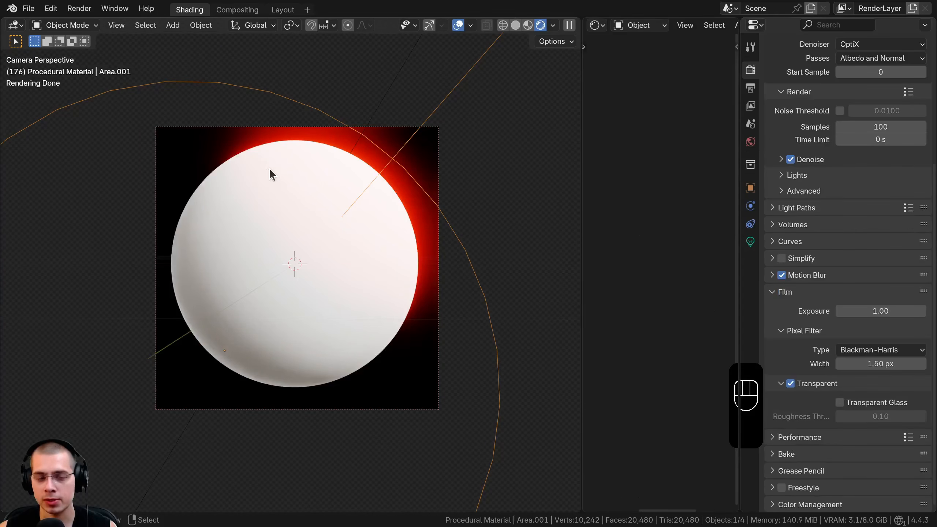
# Show the color management settings, checking the choices for View Transform and Look
pyautogui.scroll(2, 269, 167)
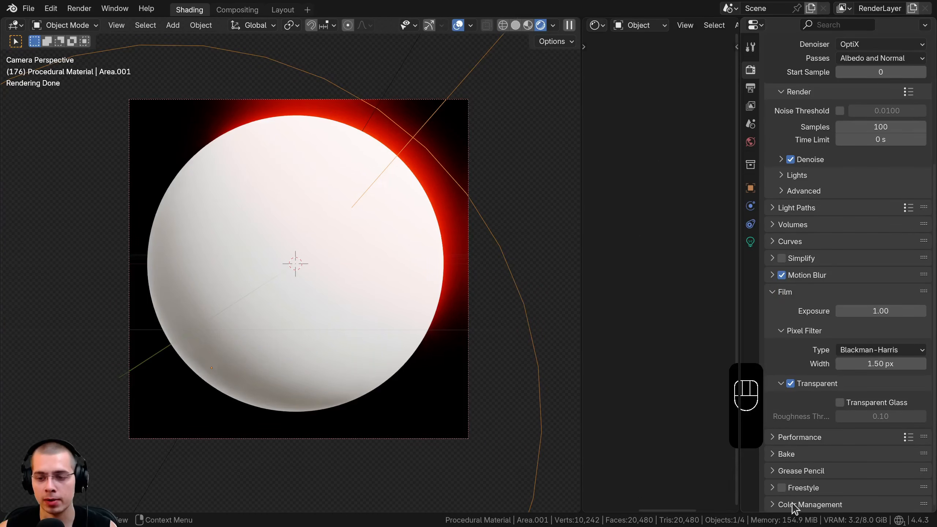
pyautogui.click(793, 504)
pyautogui.scroll(-5, 791, 487)
pyautogui.click(873, 397)
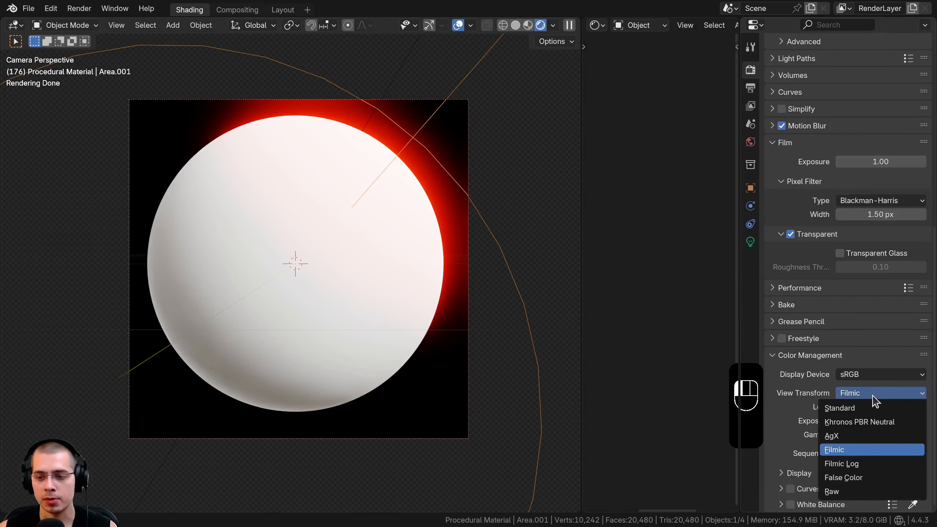
pyautogui.click(874, 394)
pyautogui.click(874, 407)
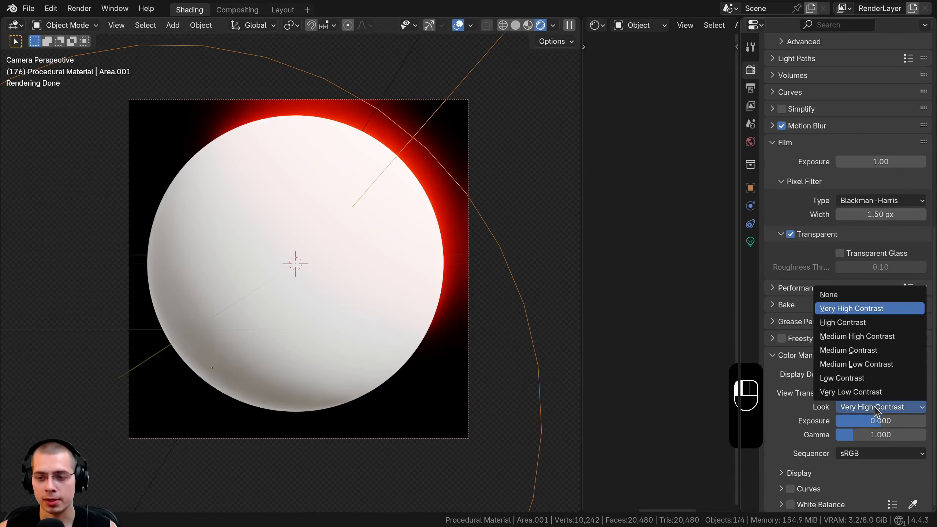
# Set the Compositor option of the viewport shading to Disabled
pyautogui.keyDown('shift'); pyautogui.moveTo(524, 295); pyautogui.dragTo(534, 293, button='middle'); pyautogui.keyUp('shift')
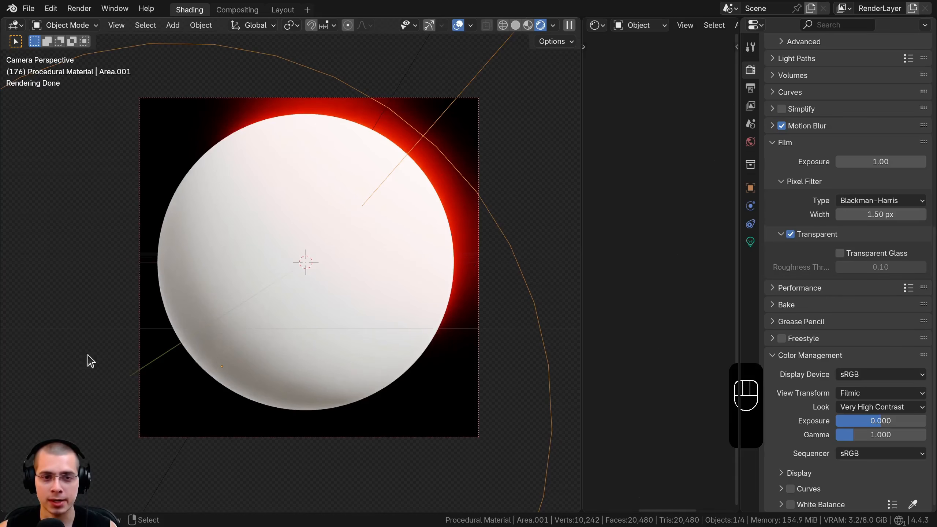
pyautogui.click(552, 25)
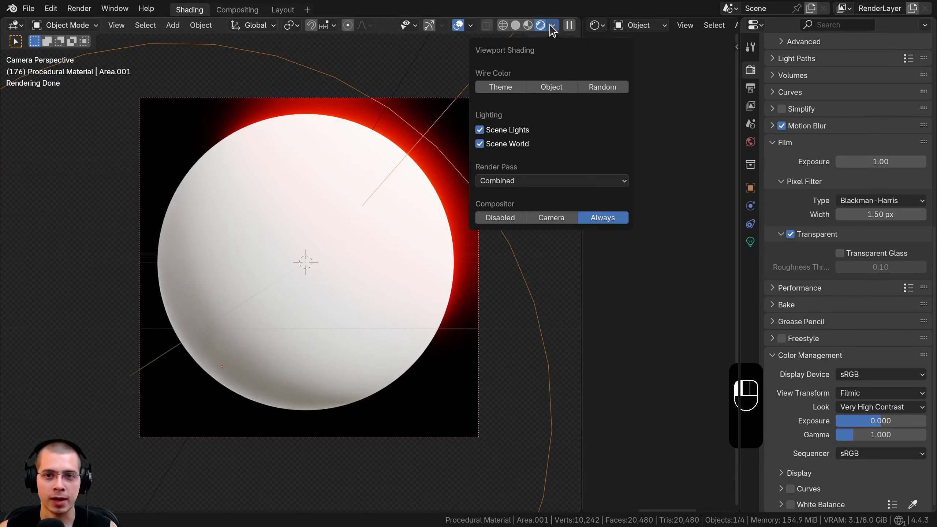
pyautogui.click(499, 221)
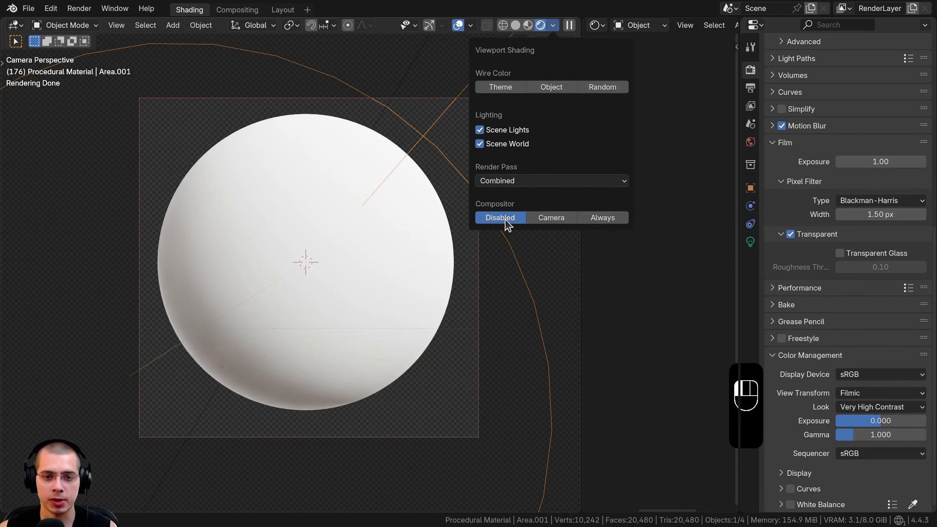
pyautogui.keyDown('shift'); pyautogui.moveTo(349, 140); pyautogui.dragTo(265, 118, button='middle'); pyautogui.keyUp('shift')
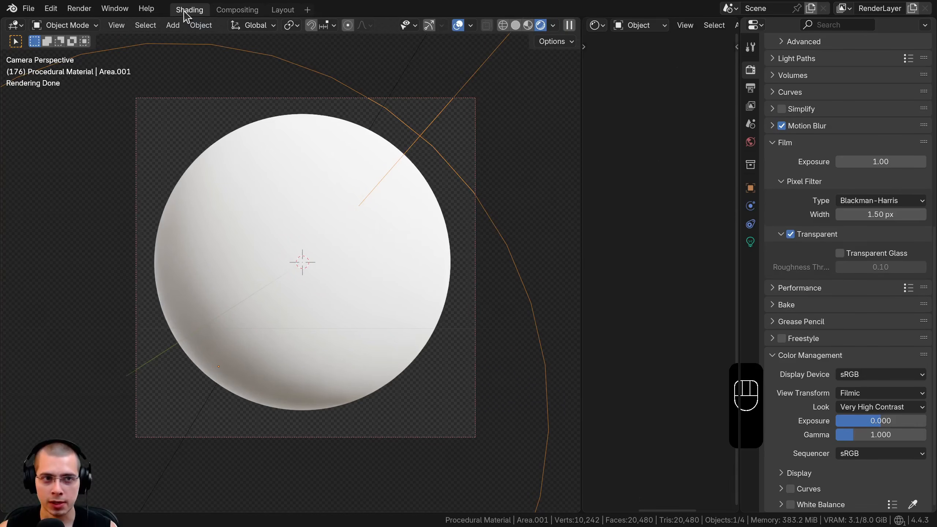
# Widen the shader editor and create a new material named Magma Lava on the ico sphere
pyautogui.moveTo(580, 87); pyautogui.dragTo(317, 89)
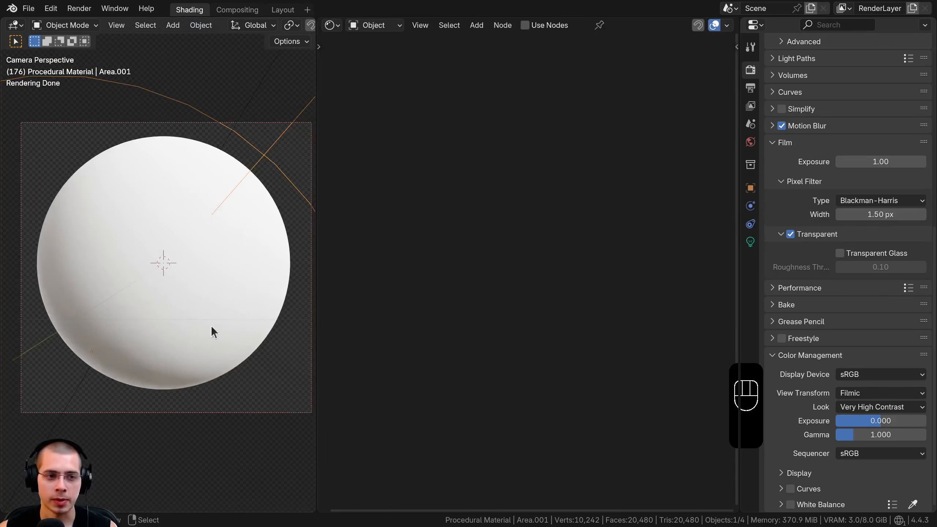
pyautogui.moveTo(734, 141); pyautogui.dragTo(916, 141)
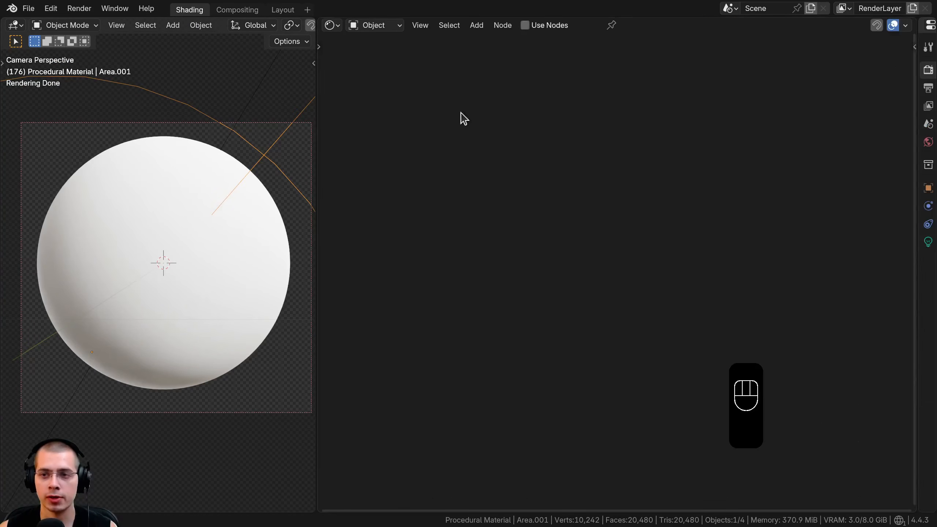
pyautogui.click(153, 183)
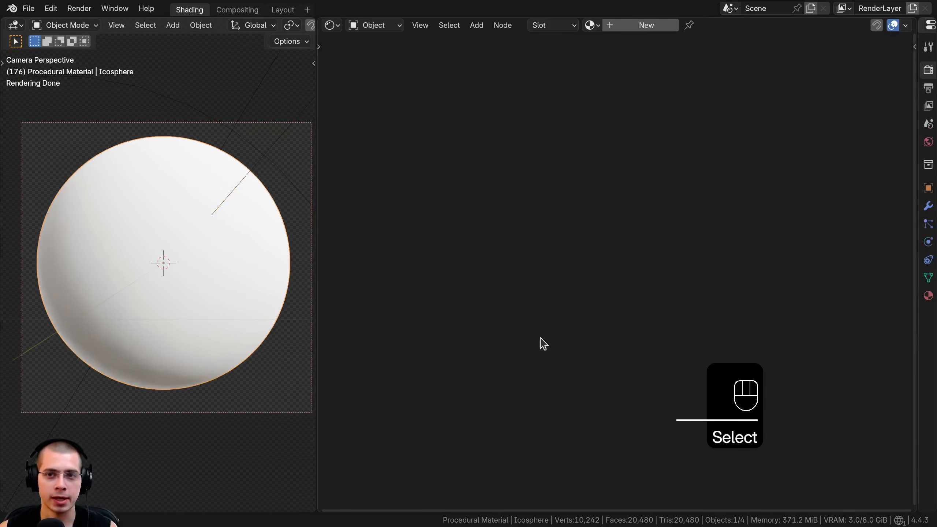
pyautogui.click(627, 26)
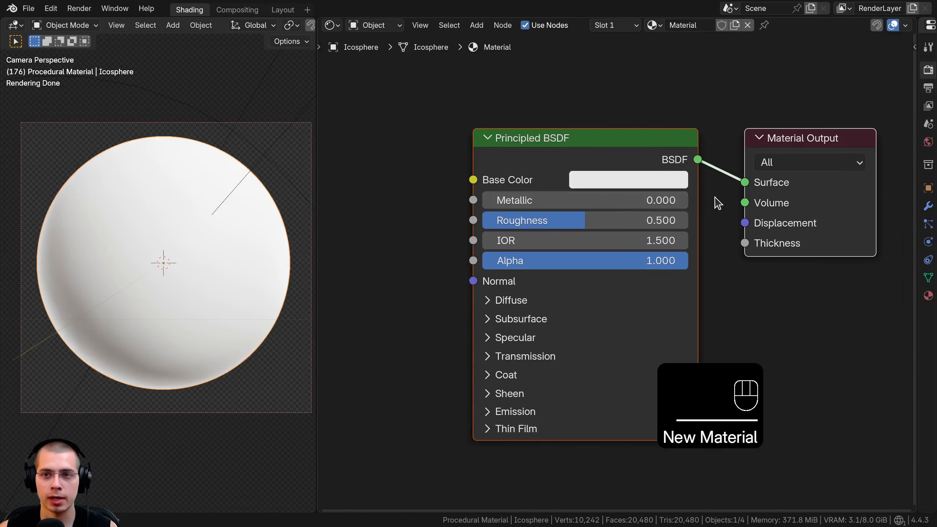
pyautogui.click(685, 24)
pyautogui.write('M')
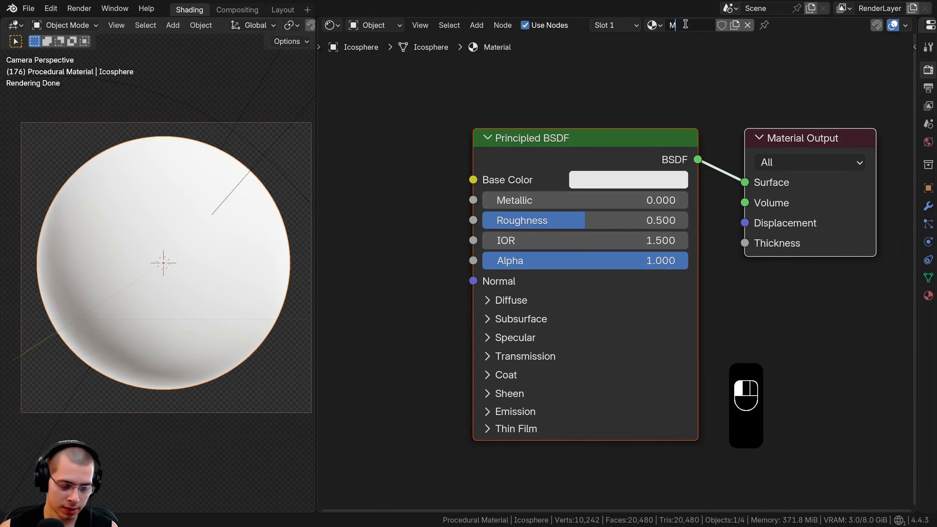
pyautogui.write('agma Lava')
pyautogui.press('Return')
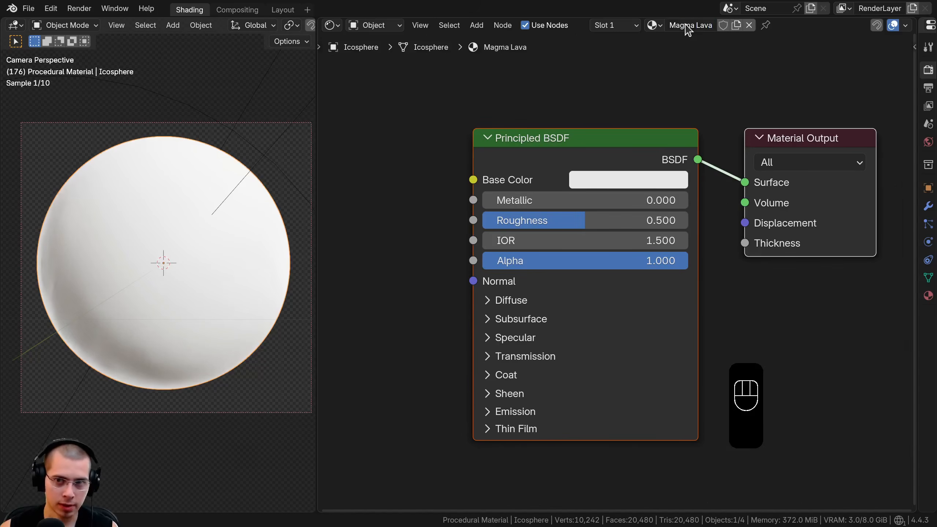
# Enlarge the properties area and add a Subdivision modifier with viewport level 1 to the ico sphere
pyautogui.moveTo(910, 94); pyautogui.dragTo(658, 96)
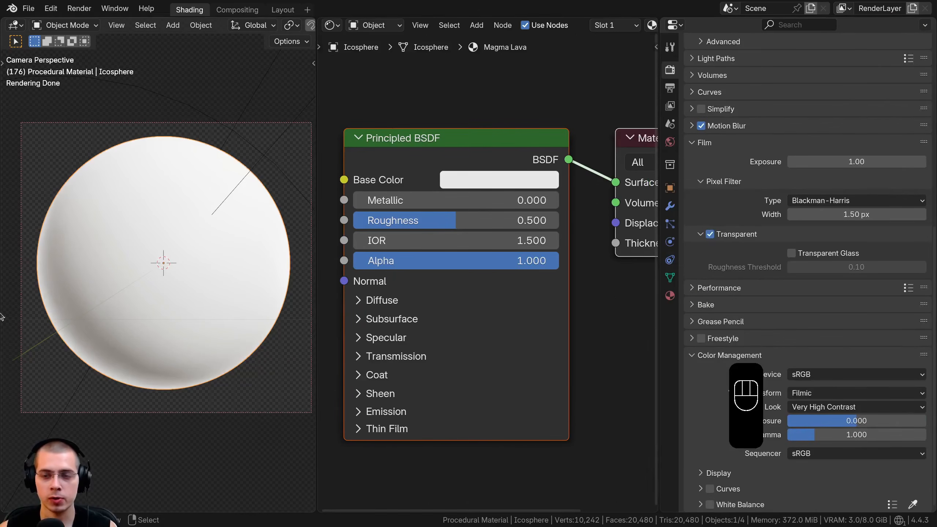
pyautogui.click(668, 206)
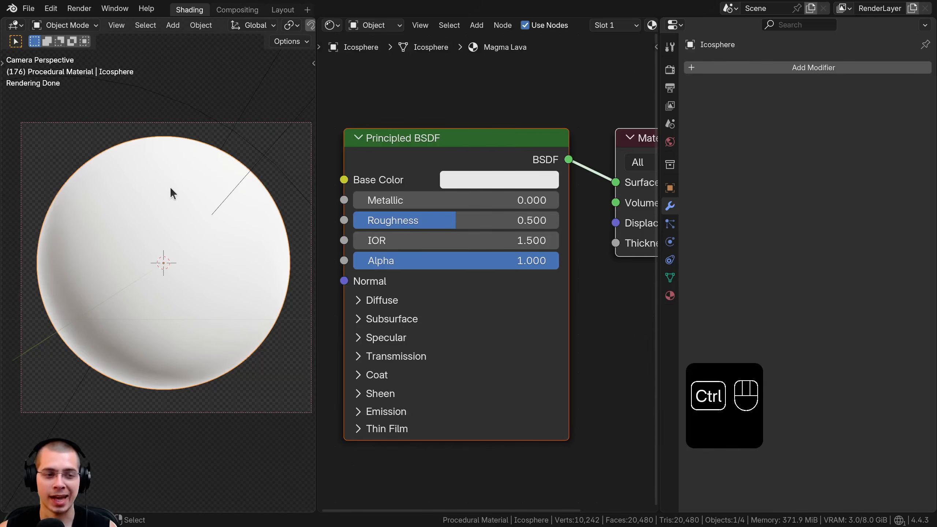
pyautogui.hotkey('ctrl', '1')
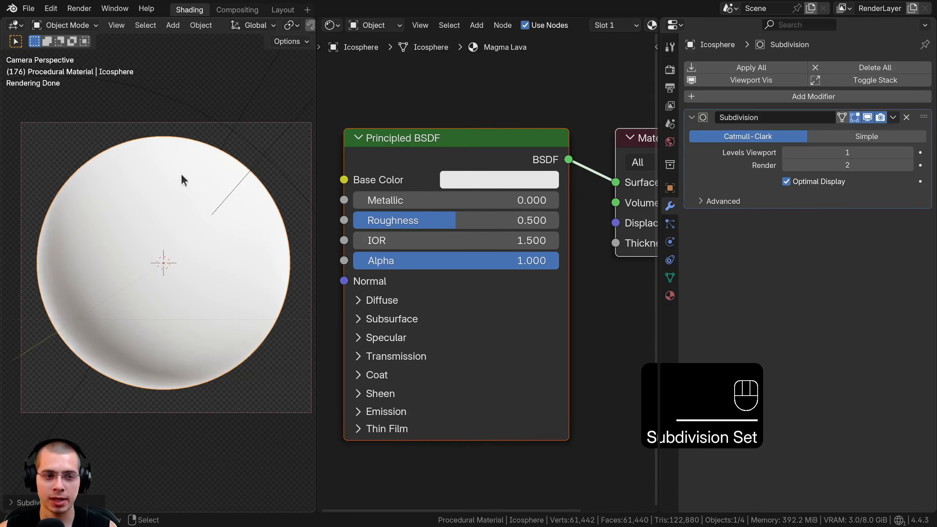
# Inspect the sphere's mesh in Edit Mode, return to the camera view and set the Subdivision modifier's Render level to 1
pyautogui.moveTo(181, 173); pyautogui.dragTo(182, 222, button='middle')
pyautogui.press('Tab')
pyautogui.keyDown('shift'); pyautogui.moveTo(171, 270); pyautogui.dragTo(154, 231, button='middle'); pyautogui.keyUp('shift')
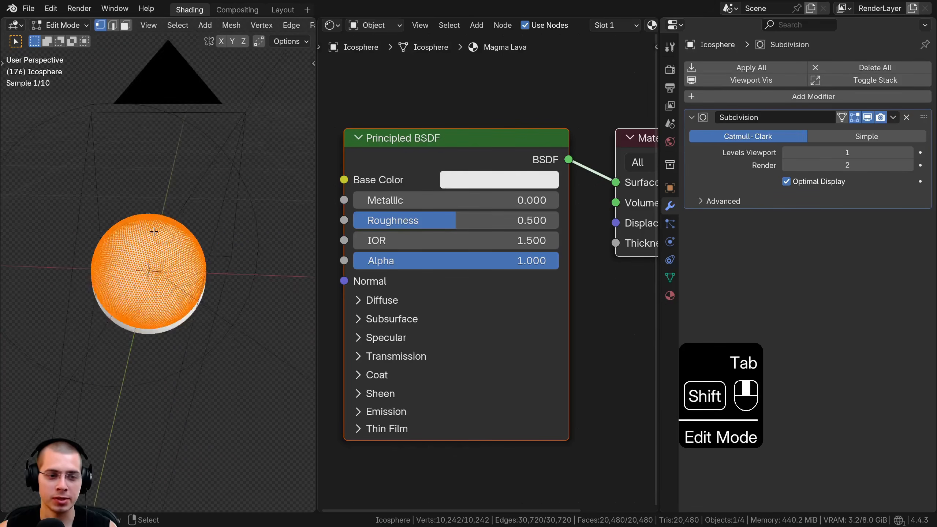
pyautogui.scroll(4, 145, 232)
pyautogui.press('Tab')
pyautogui.press('KP_0')
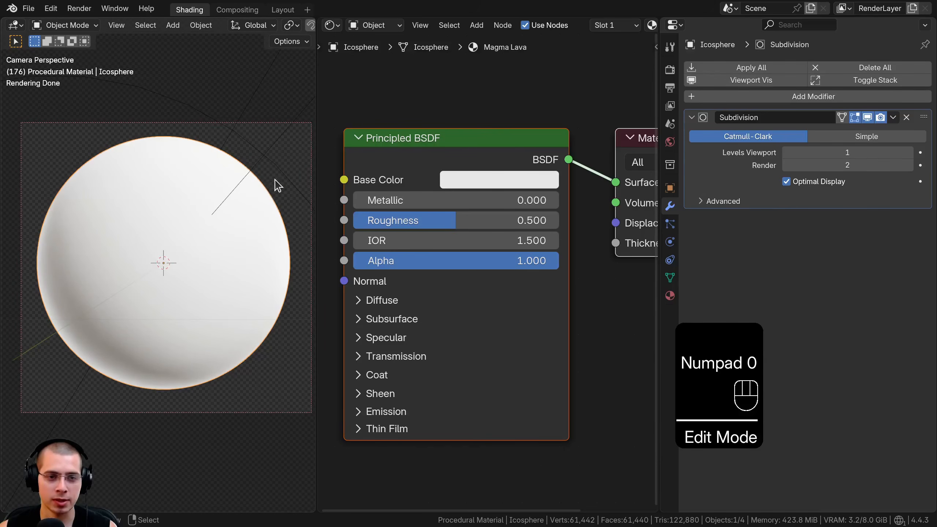
pyautogui.click(786, 165)
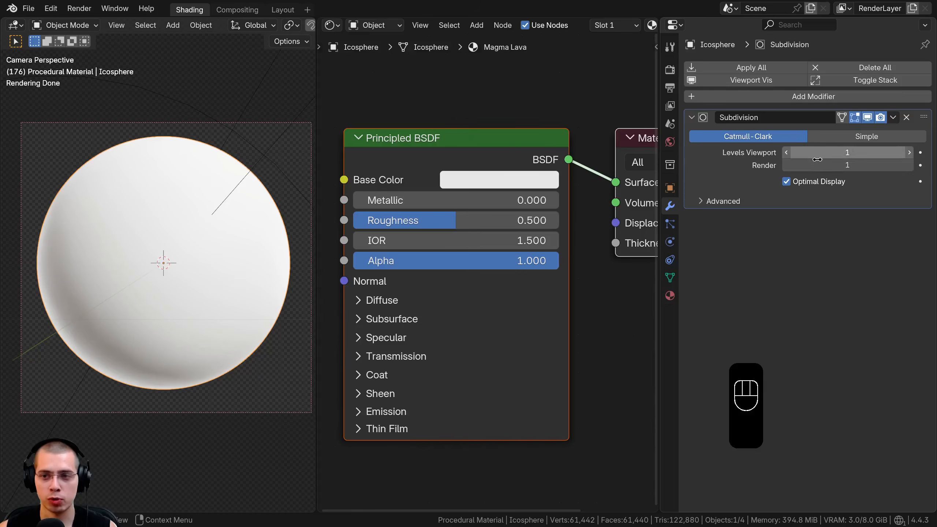
# Widen the shader editor again and move the Principled BSDF node next to the Material Output
pyautogui.moveTo(659, 146); pyautogui.dragTo(917, 147)
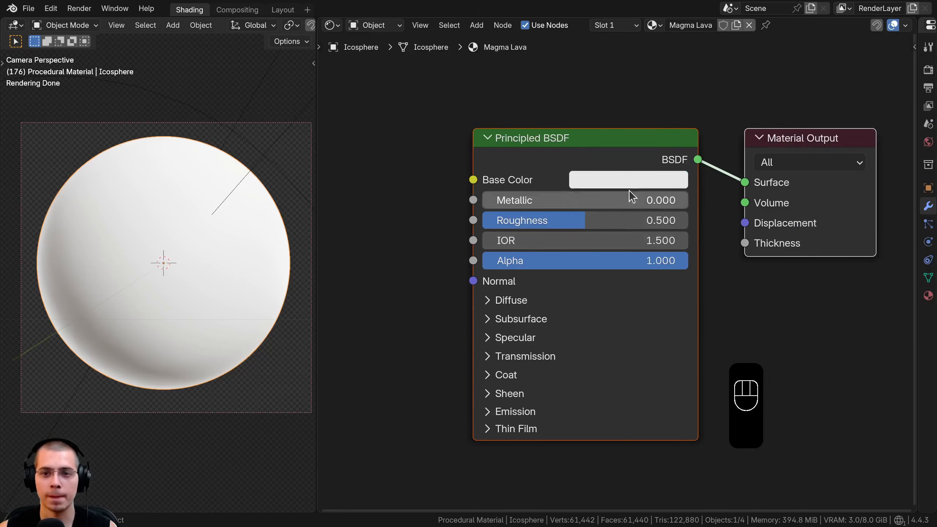
pyautogui.press('a')
pyautogui.moveTo(575, 158); pyautogui.dragTo(617, 158)
pyautogui.scroll(-3, 616, 177)
pyautogui.moveTo(611, 197); pyautogui.dragTo(640, 188, button='middle')
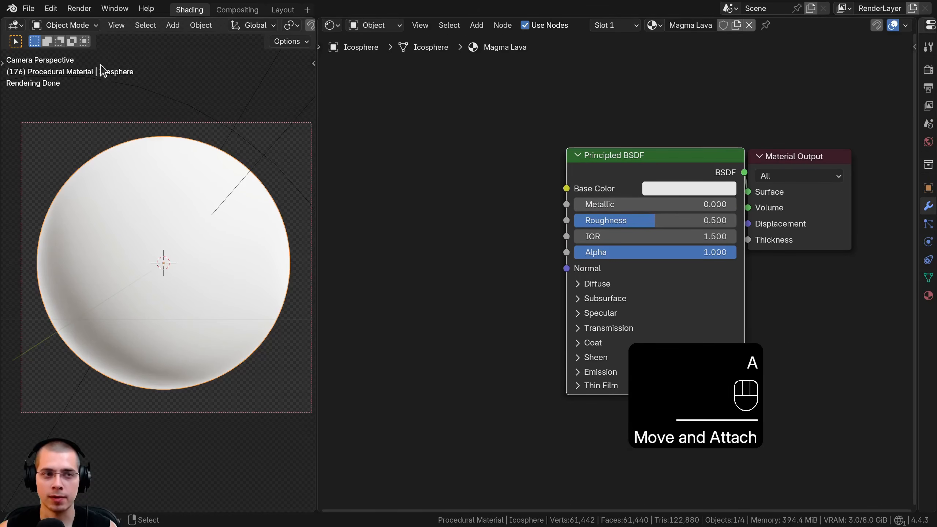
# Search the add-ons in the Preferences for "node" to check whether Node Wrangler is enabled, and close the Preferences
pyautogui.click(49, 8)
pyautogui.click(55, 173)
pyautogui.moveTo(226, 7); pyautogui.dragTo(325, 53)
pyautogui.click(303, 67)
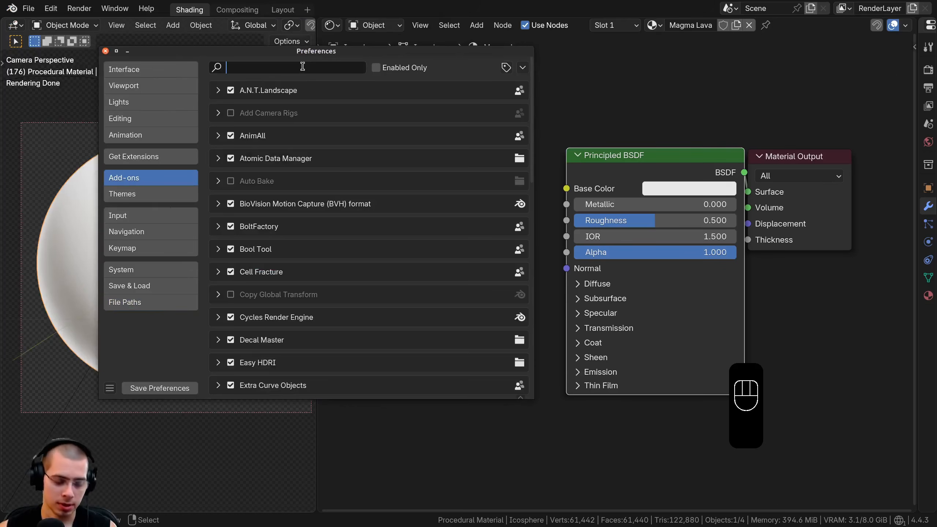
pyautogui.write('node')
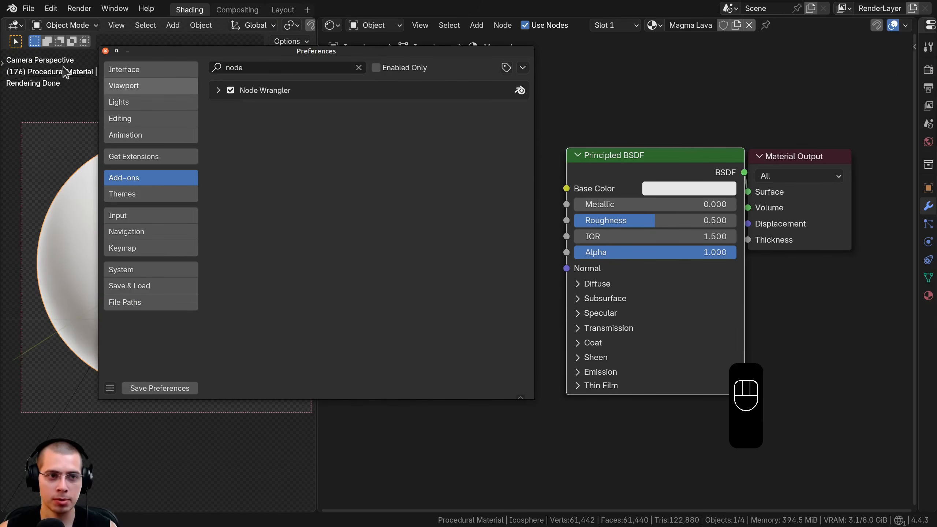
pyautogui.click(105, 51)
# Make more room for the nodes, expand the Principled BSDF's Emission section and set its Strength to 5
pyautogui.scroll(-2, 596, 205)
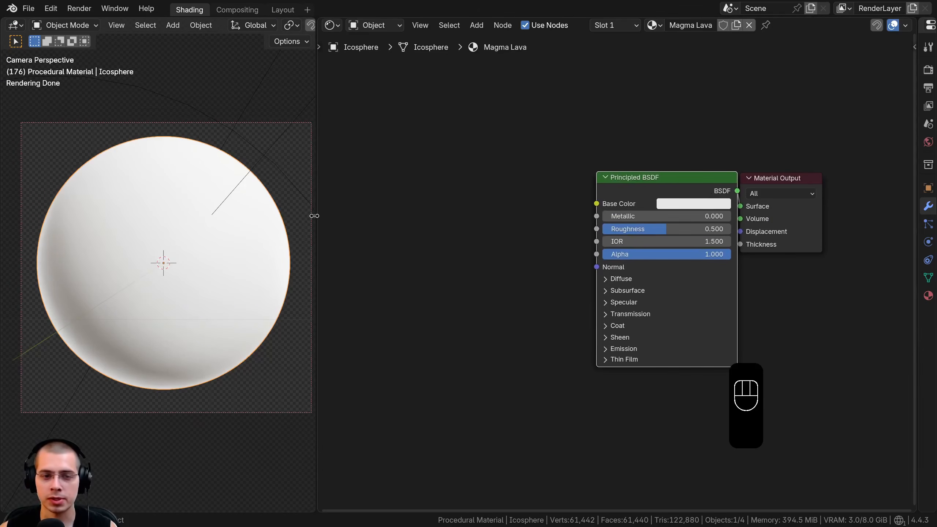
pyautogui.moveTo(317, 211); pyautogui.dragTo(272, 213)
pyautogui.moveTo(610, 192); pyautogui.dragTo(564, 216)
pyautogui.scroll(3, 798, 202)
pyautogui.moveTo(798, 202); pyautogui.dragTo(806, 85, button='middle')
pyautogui.click(486, 293)
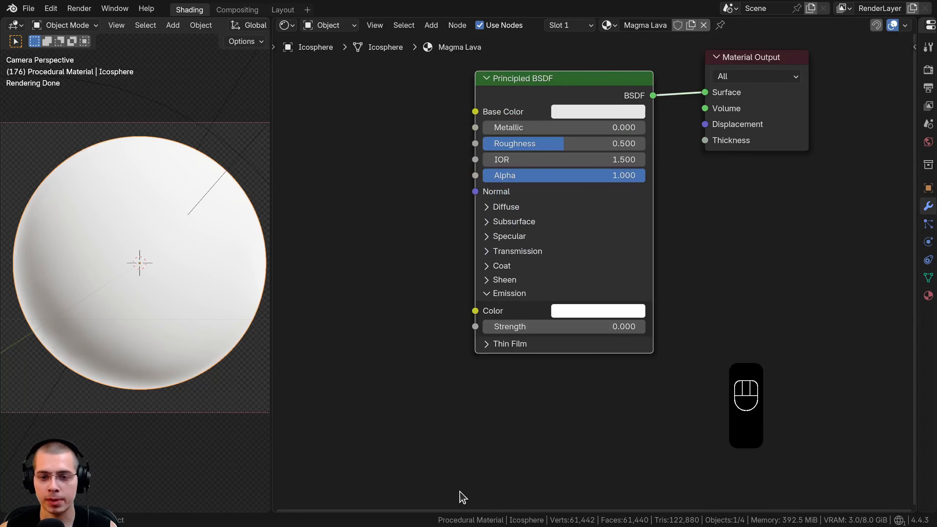
pyautogui.click(589, 325)
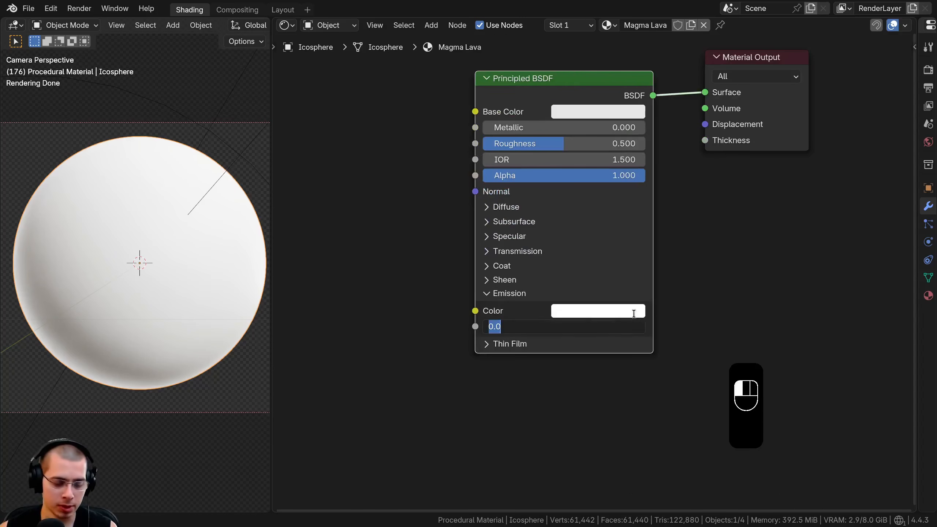
pyautogui.write('5')
pyautogui.press('Return')
# Set the Principled BSDF's emission color to a saturated orange, hex #FF5B00FF
pyautogui.scroll(-2, 529, 214)
pyautogui.moveTo(529, 210); pyautogui.dragTo(577, 253, button='middle')
pyautogui.moveTo(582, 143); pyautogui.dragTo(599, 134)
pyautogui.click(653, 334)
pyautogui.moveTo(654, 194); pyautogui.dragTo(652, 226)
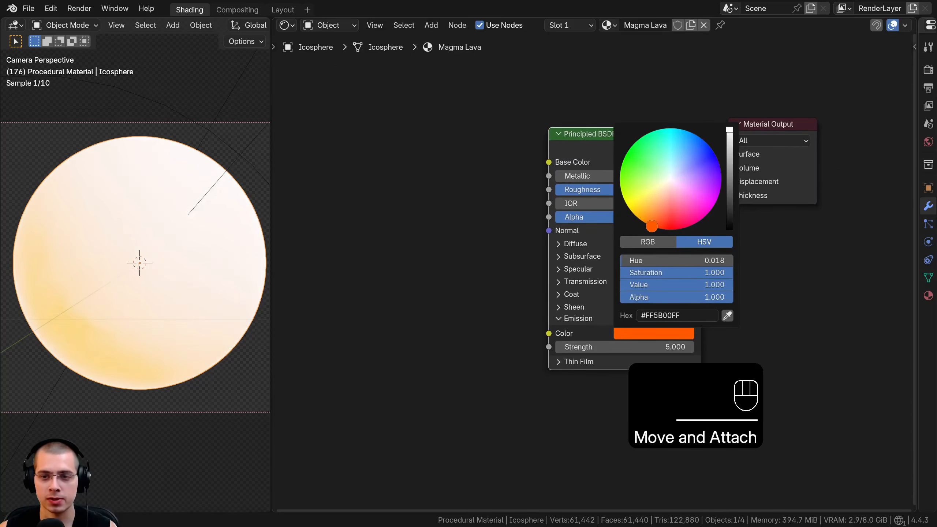
# Add a Noise Texture node to the left of the Principled BSDF, leaving space between them
pyautogui.moveTo(576, 168); pyautogui.dragTo(622, 169, button='middle')
pyautogui.moveTo(656, 141); pyautogui.dragTo(670, 131)
pyautogui.moveTo(479, 159); pyautogui.dragTo(562, 149, button='middle')
pyautogui.hotkey('shift', 'a')
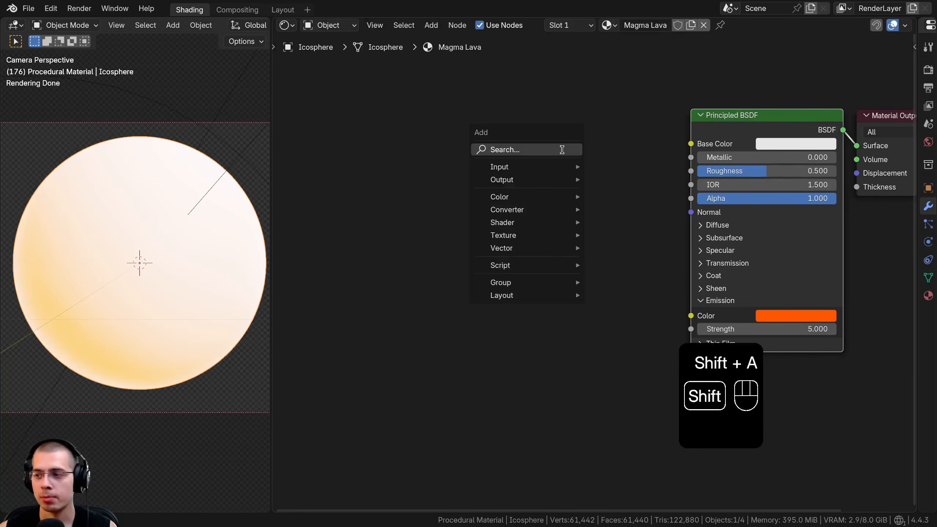
pyautogui.click(562, 149)
pyautogui.write('nois')
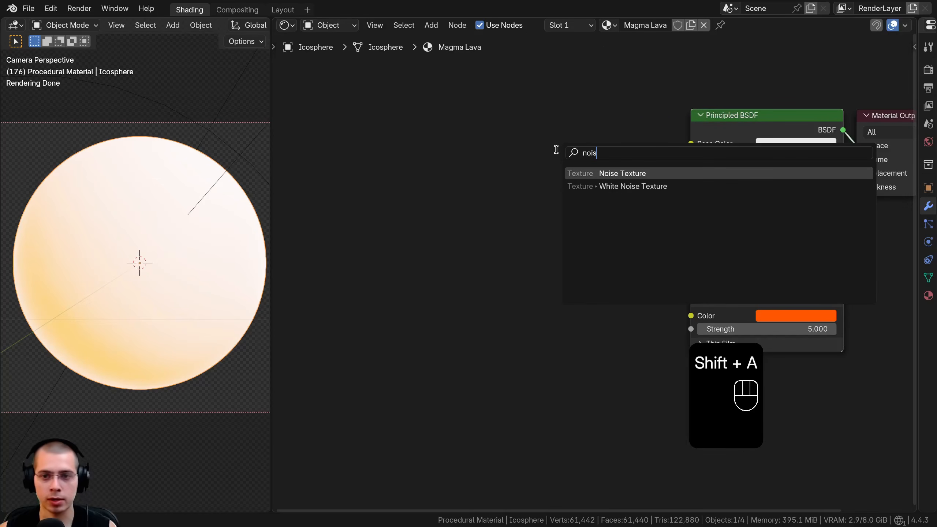
pyautogui.click(591, 176)
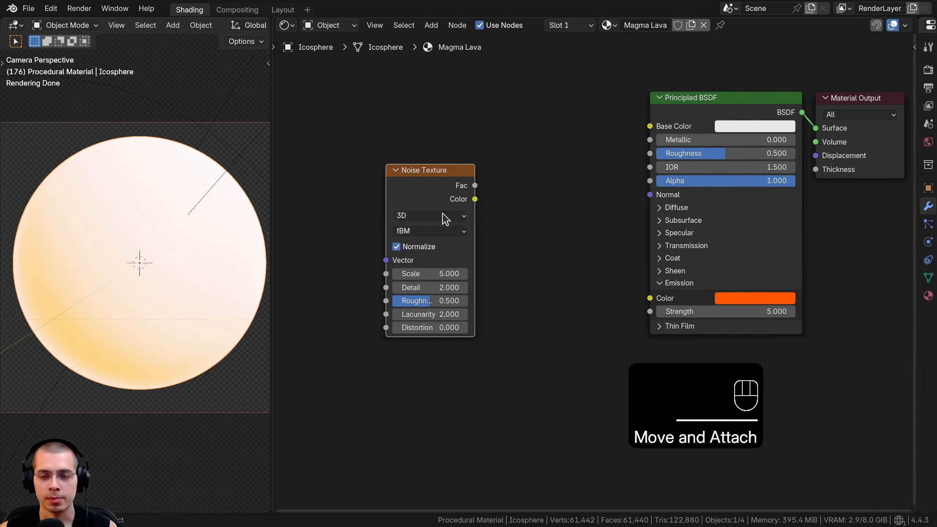
pyautogui.click(420, 186)
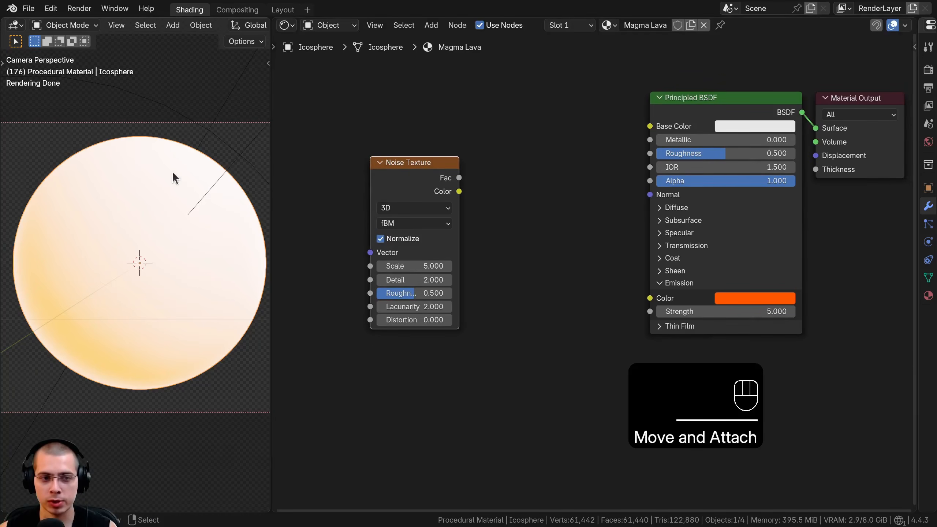
# Add connected Texture Coordinate and Mapping nodes to the Noise Texture using Node Wrangler's Texture Setup
pyautogui.scroll(-2, 512, 266)
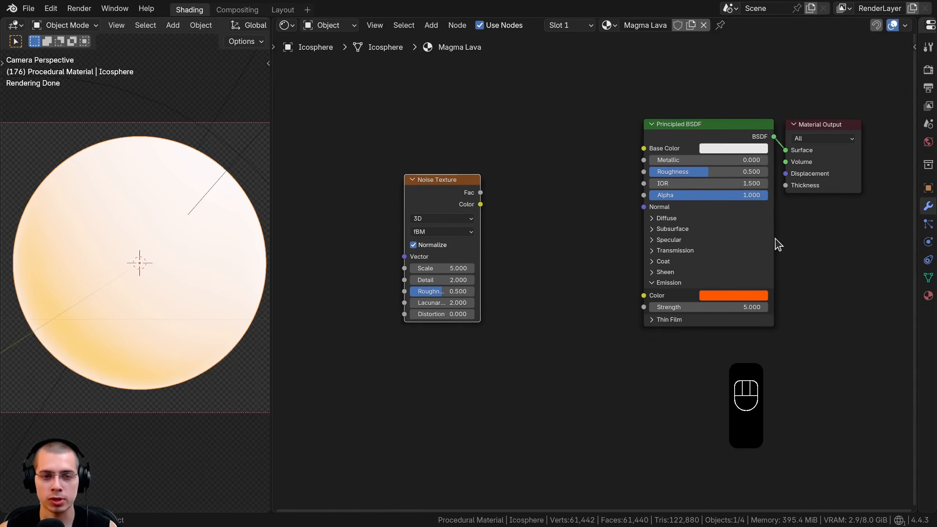
pyautogui.scroll(-2, 508, 217)
pyautogui.moveTo(554, 231); pyautogui.dragTo(720, 257, button='middle')
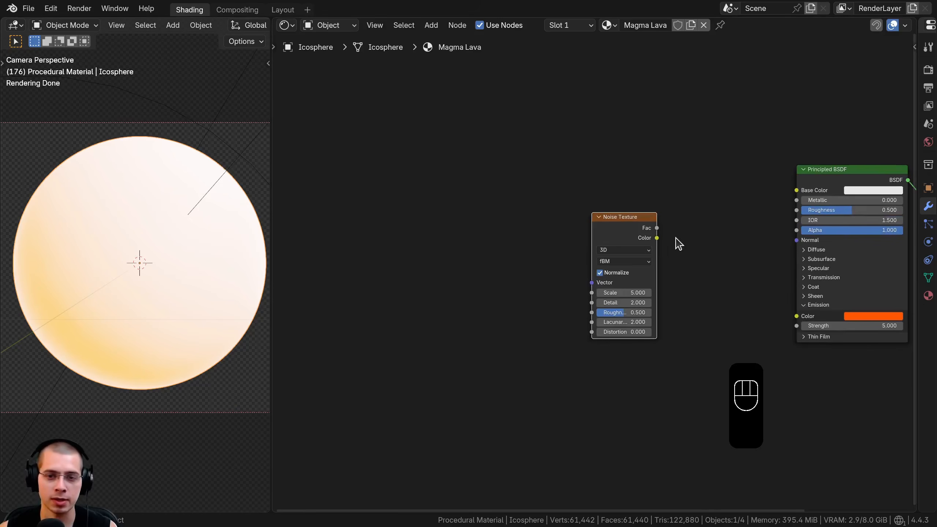
pyautogui.moveTo(627, 221); pyautogui.dragTo(625, 213)
pyautogui.hotkey('ctrl', 't')
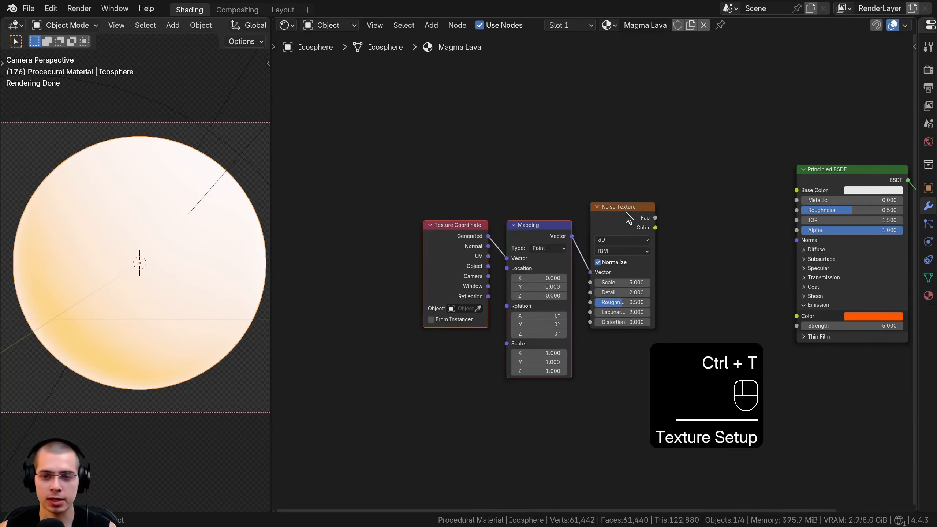
# Connect the Texture Coordinate's Object output to the Mapping node's Vector input and tidy both nodes' positions
pyautogui.scroll(2, 626, 214)
pyautogui.scroll(3, 509, 267)
pyautogui.press('a')
pyautogui.moveTo(508, 222); pyautogui.dragTo(494, 217)
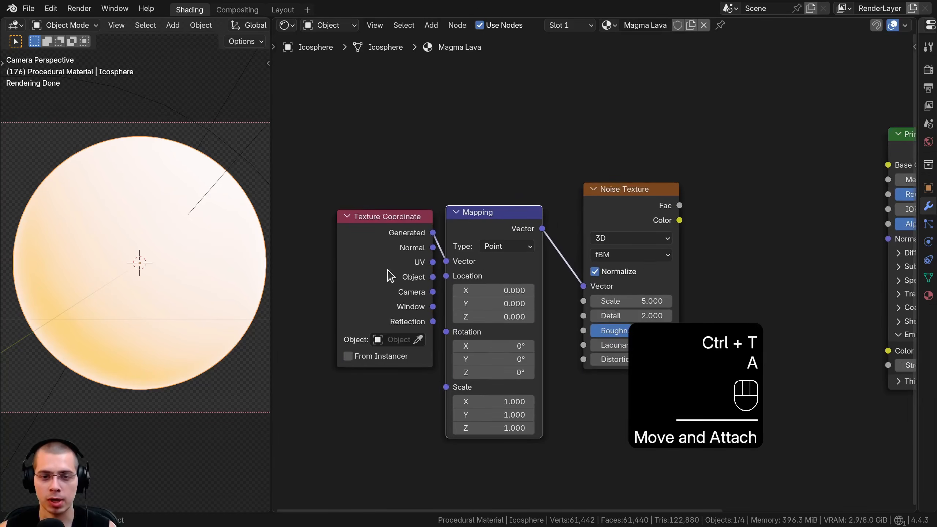
pyautogui.moveTo(432, 279); pyautogui.dragTo(446, 261)
pyautogui.moveTo(394, 218); pyautogui.dragTo(391, 216)
pyautogui.click(390, 159)
# Enclose the Texture Coordinate and Mapping nodes in a frame labelled "Mapping" and shift it up away from the Noise Texture
pyautogui.scroll(-4, 461, 221)
pyautogui.moveTo(535, 280); pyautogui.dragTo(414, 313, button='middle')
pyautogui.scroll(-5, 554, 293)
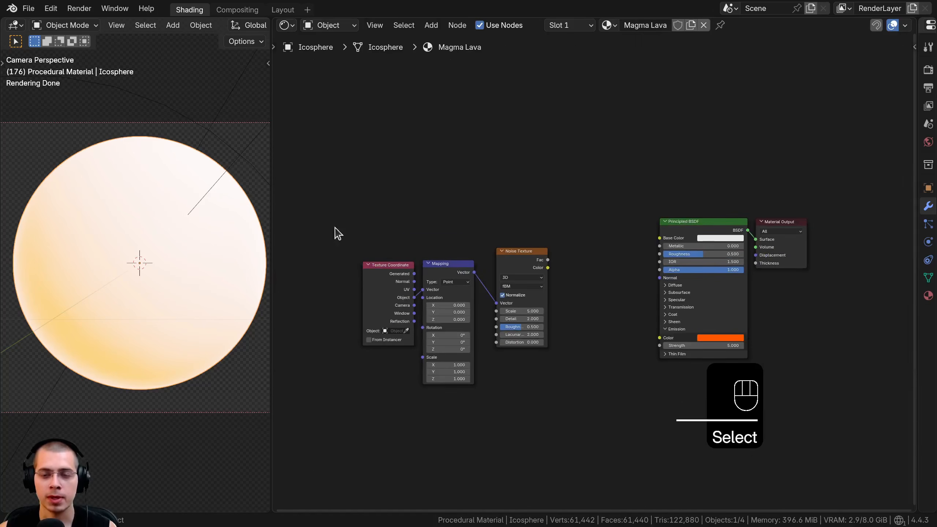
pyautogui.moveTo(635, 273); pyautogui.dragTo(644, 287, button='middle')
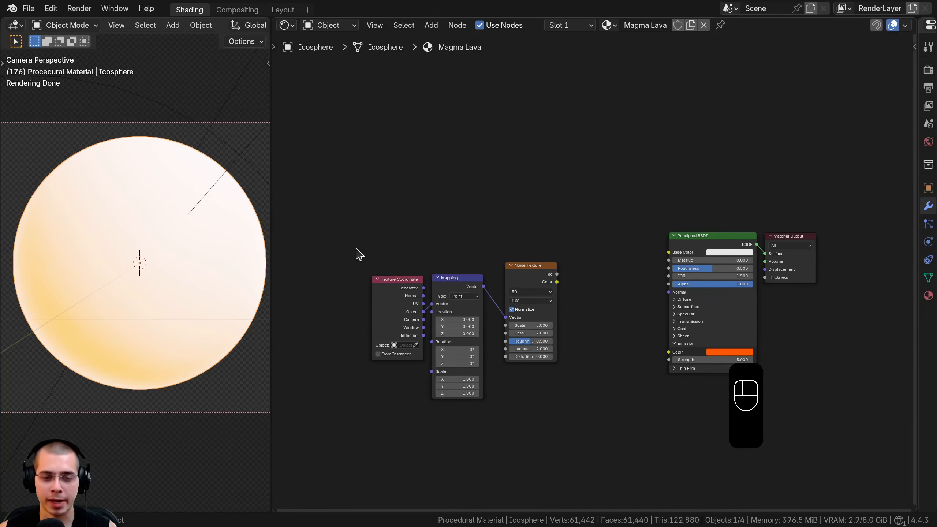
pyautogui.moveTo(358, 254); pyautogui.dragTo(360, 252, button='middle')
pyautogui.moveTo(355, 190); pyautogui.dragTo(489, 380)
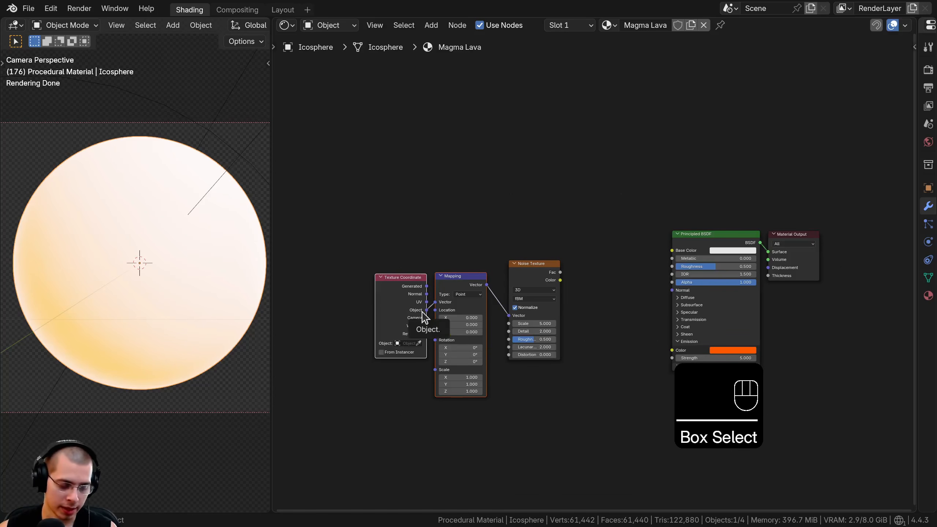
pyautogui.hotkey('ctrl', 'j')
pyautogui.moveTo(427, 267); pyautogui.dragTo(411, 231)
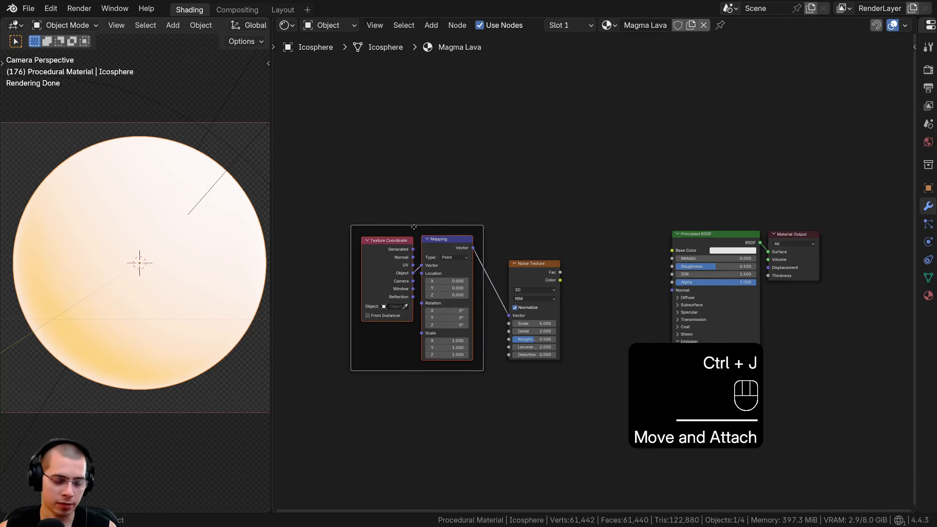
pyautogui.press('F2')
pyautogui.write('Mapping')
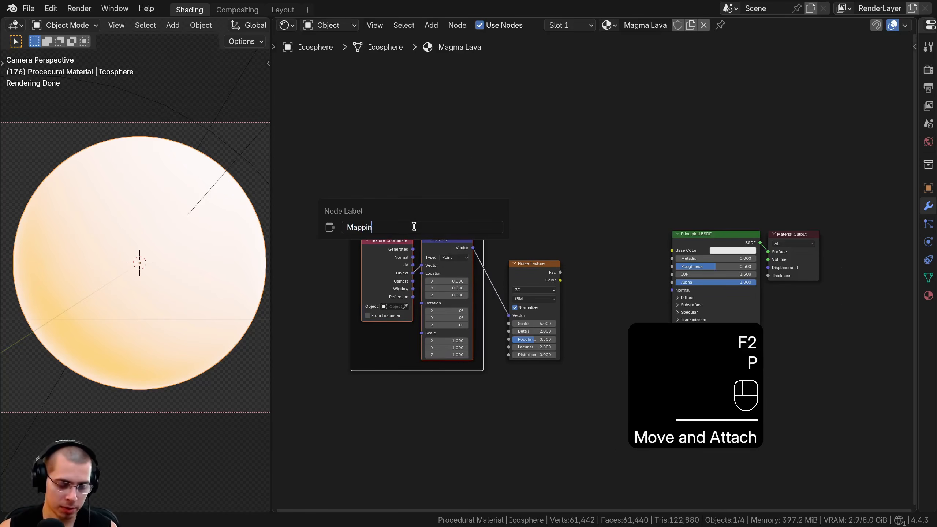
pyautogui.press('Return')
# Move the Mapping frame well up and to the left of the Noise Texture, and nudge the Noise Texture node into place
pyautogui.moveTo(394, 208); pyautogui.dragTo(284, 89)
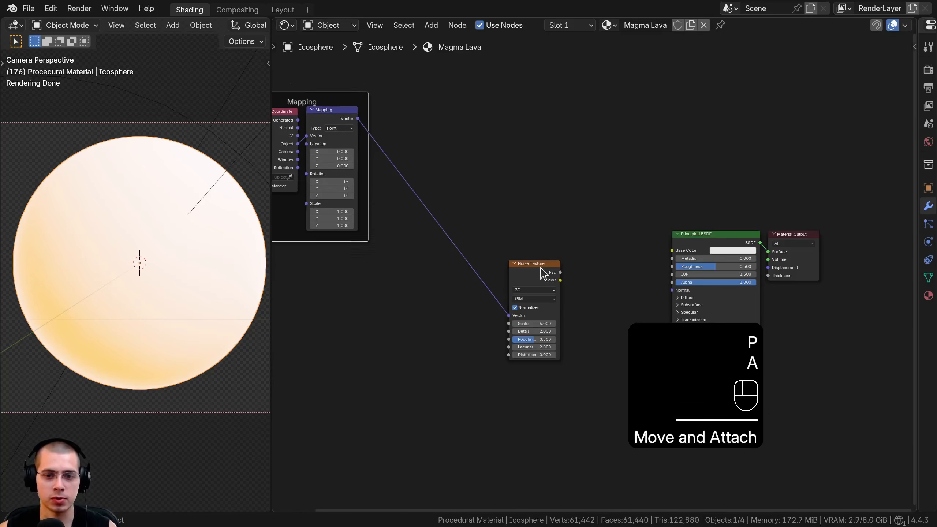
pyautogui.moveTo(541, 270); pyautogui.dragTo(537, 257)
pyautogui.moveTo(507, 229); pyautogui.dragTo(439, 199, button='middle')
pyautogui.scroll(3, 484, 227)
pyautogui.moveTo(484, 228); pyautogui.dragTo(479, 222)
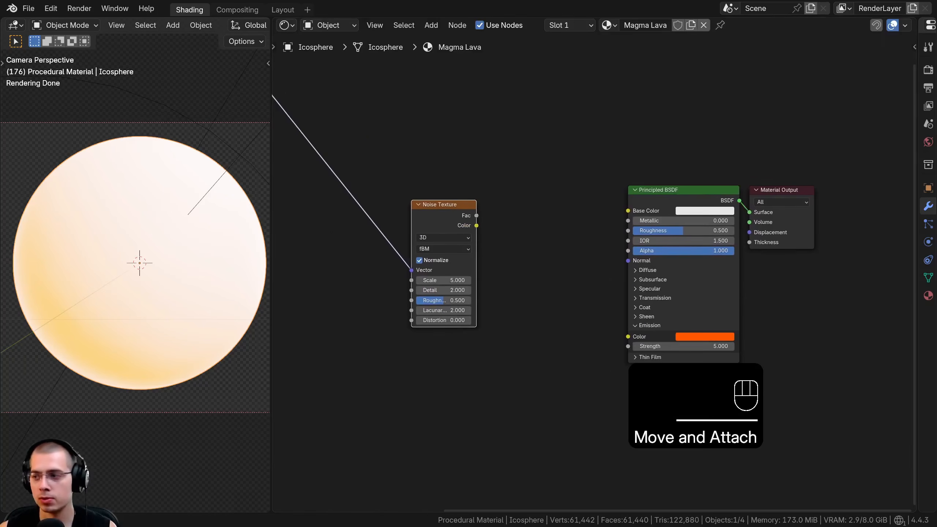
pyautogui.scroll(1, 535, 243)
pyautogui.moveTo(411, 210); pyautogui.dragTo(403, 205)
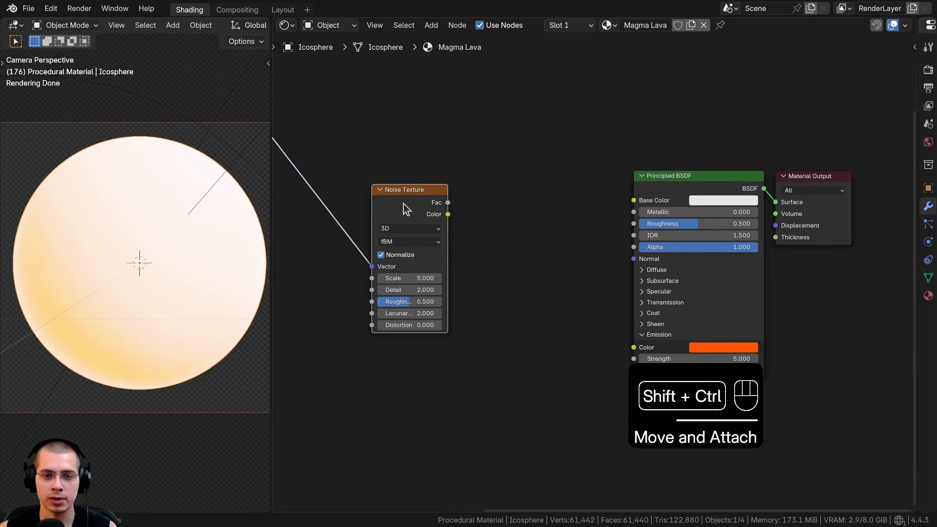
# Preview the Noise Texture on the sphere and set its Scale to 40, Detail to 6 and Roughness to 0.7
pyautogui.keyDown('ctrl'); pyautogui.keyDown('shift'); pyautogui.click(404, 205); pyautogui.keyUp('shift'); pyautogui.keyUp('ctrl')
pyautogui.moveTo(347, 254); pyautogui.dragTo(425, 256, button='middle')
pyautogui.scroll(2, 502, 310)
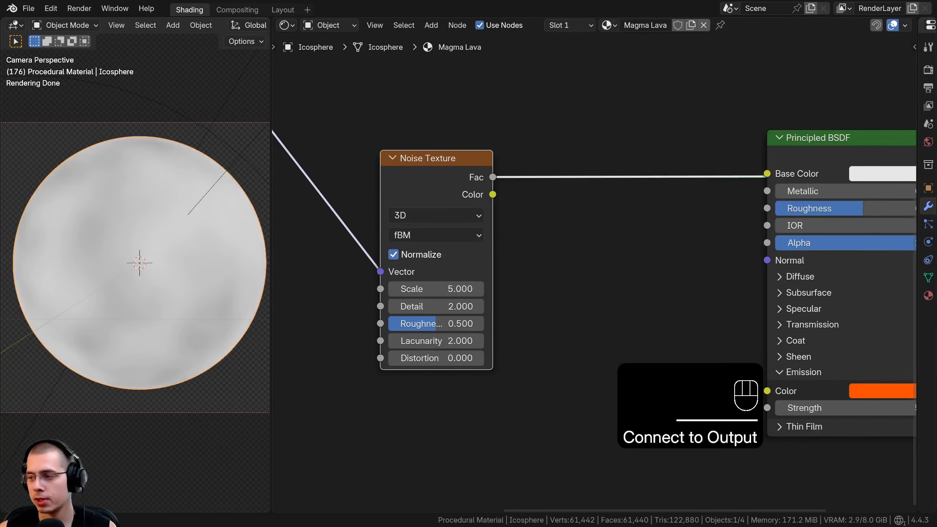
pyautogui.click(399, 292)
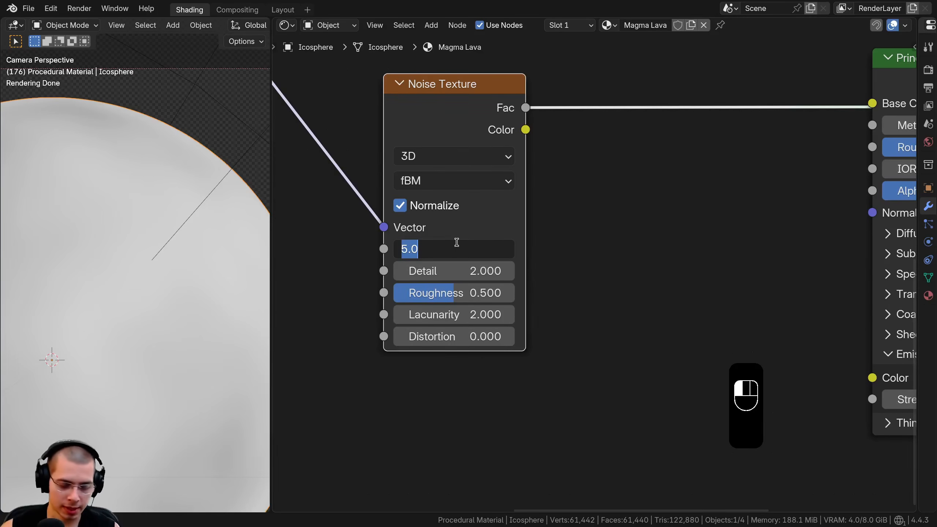
pyautogui.write('40')
pyautogui.press('Return')
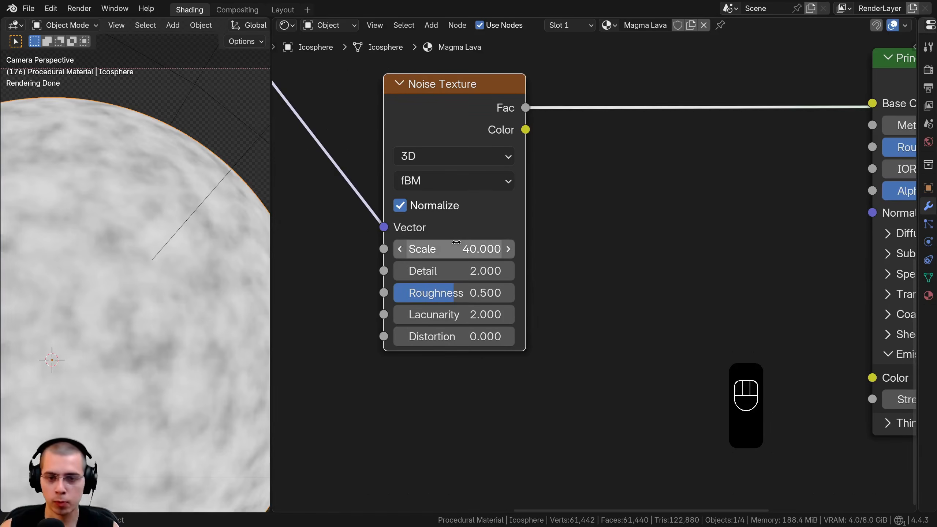
pyautogui.click(454, 271)
pyautogui.write('6')
pyautogui.press('Return')
pyautogui.click(463, 295)
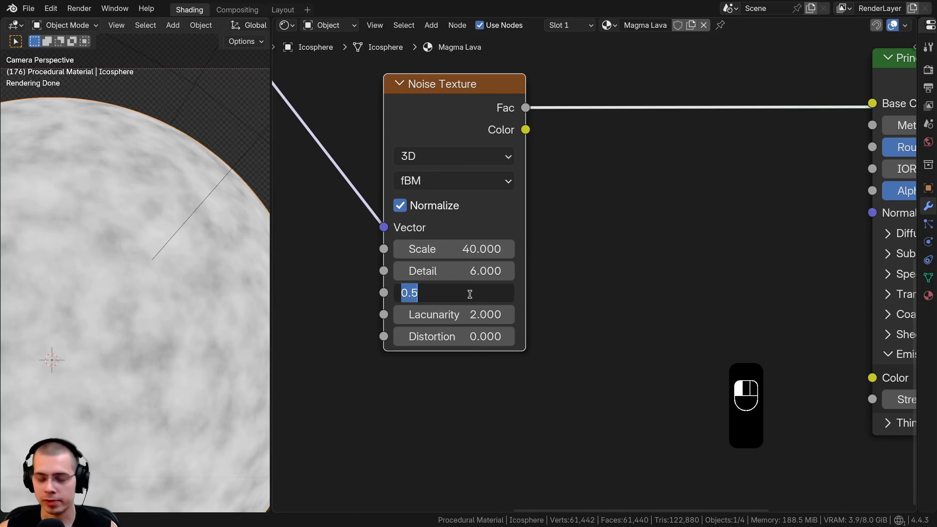
pyautogui.write('0.7')
pyautogui.press('Return')
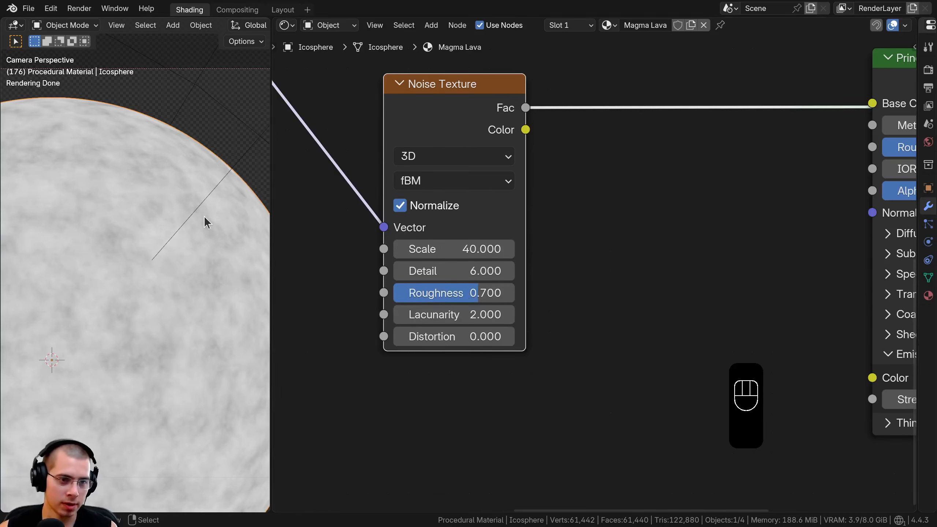
# Connect the Noise Texture's Fac output to the Principled BSDF's emission Color and reconnect the BSDF to the Material Output
pyautogui.scroll(-5, 141, 273)
pyautogui.keyDown('shift'); pyautogui.moveTo(140, 273); pyautogui.dragTo(153, 268, button='middle'); pyautogui.keyUp('shift')
pyautogui.scroll(-6, 523, 200)
pyautogui.moveTo(511, 167); pyautogui.dragTo(497, 166)
pyautogui.moveTo(496, 167); pyautogui.dragTo(345, 139, button='middle')
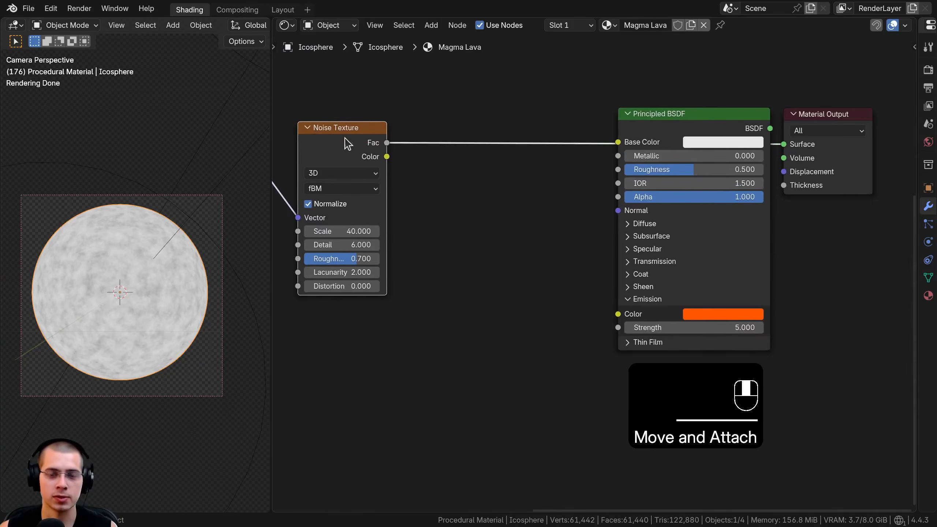
pyautogui.moveTo(387, 143); pyautogui.dragTo(617, 314)
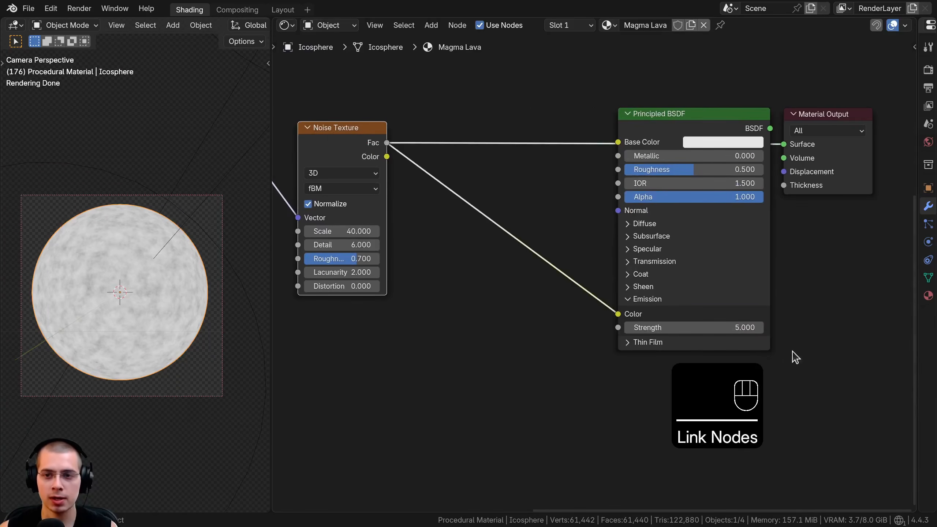
pyautogui.keyDown('ctrl'); pyautogui.keyDown('shift'); pyautogui.click(671, 130); pyautogui.keyUp('shift'); pyautogui.keyUp('ctrl')
pyautogui.moveTo(512, 446); pyautogui.dragTo(530, 433, button='middle')
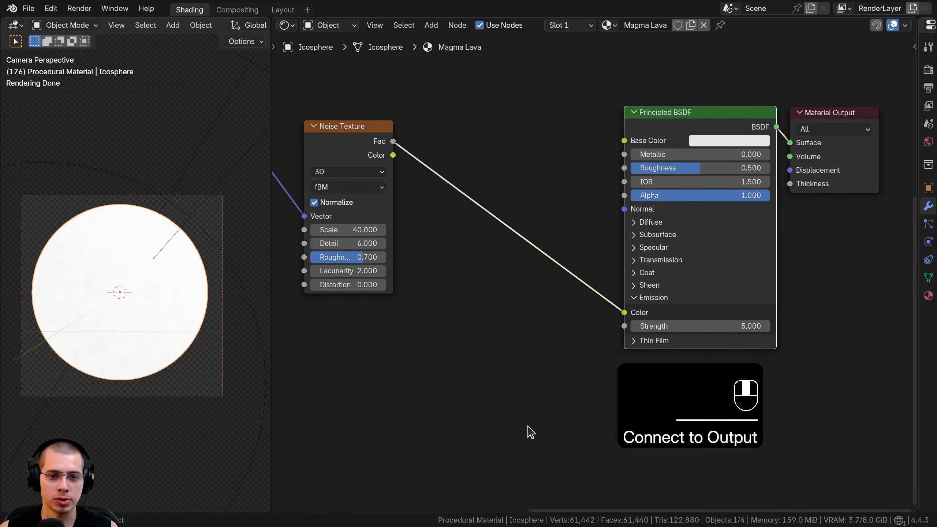
pyautogui.scroll(3, 195, 267)
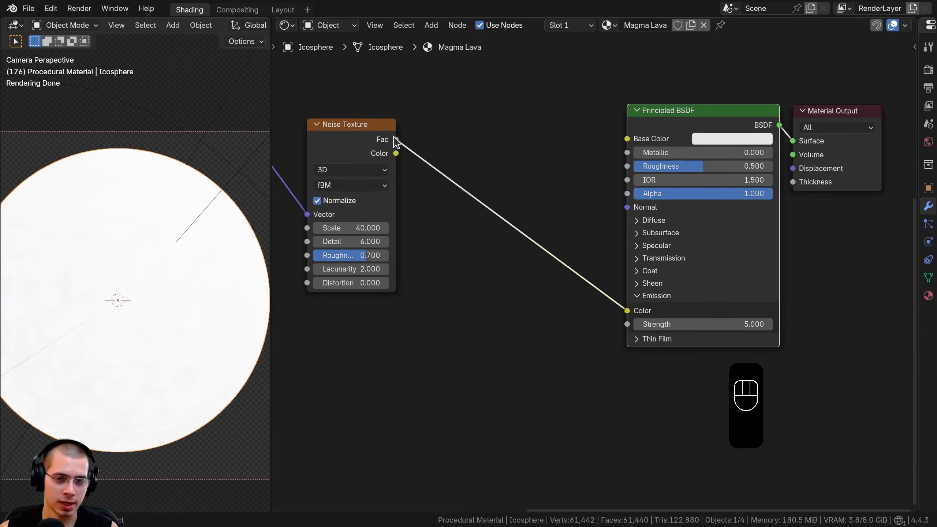
# Insert a Mix Color node between the Noise Texture and the Principled BSDF, with the noise Fac driving its Factor
pyautogui.hotkey('shift', 'a')
pyautogui.click(408, 130)
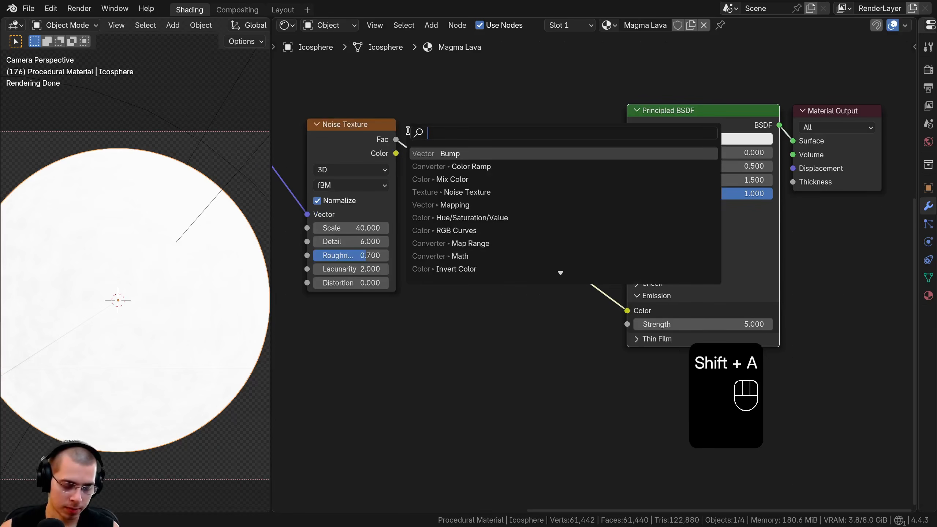
pyautogui.write('m')
pyautogui.press('Return')
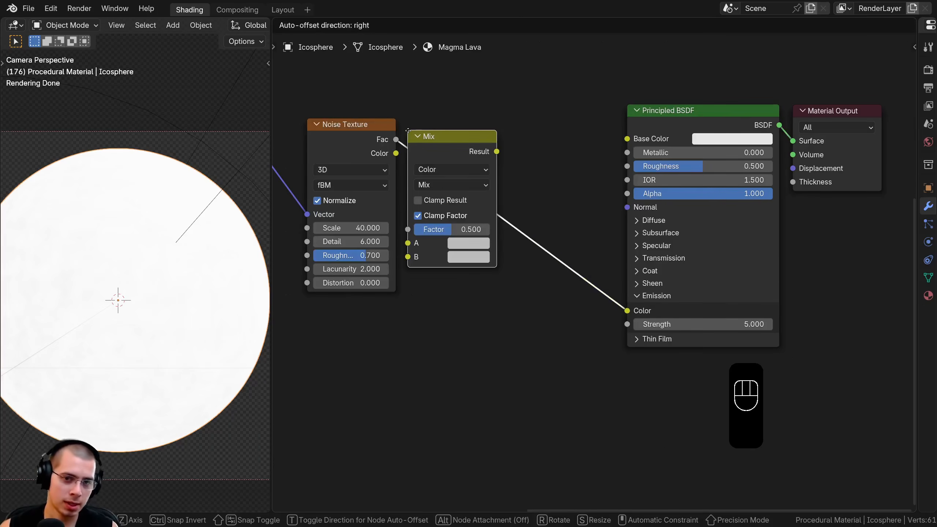
pyautogui.click(493, 135)
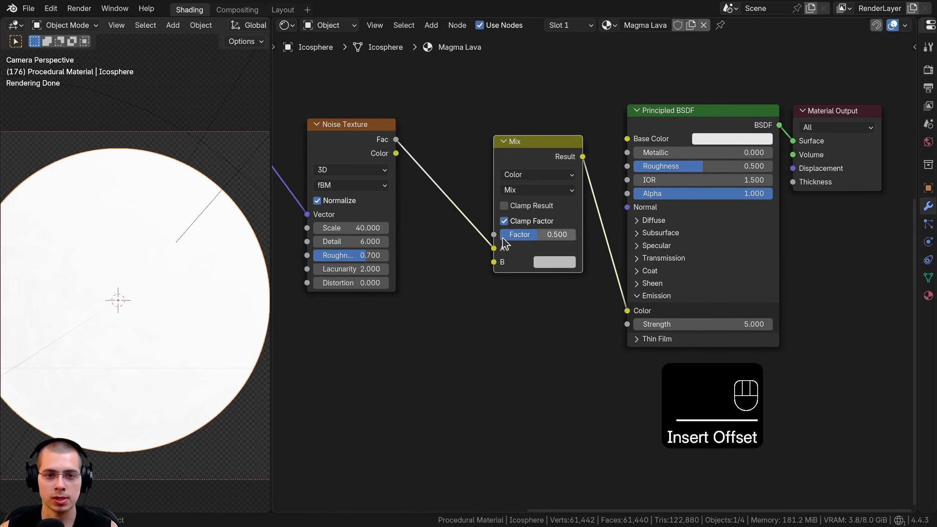
pyautogui.moveTo(494, 248); pyautogui.dragTo(493, 235)
pyautogui.scroll(1, 580, 261)
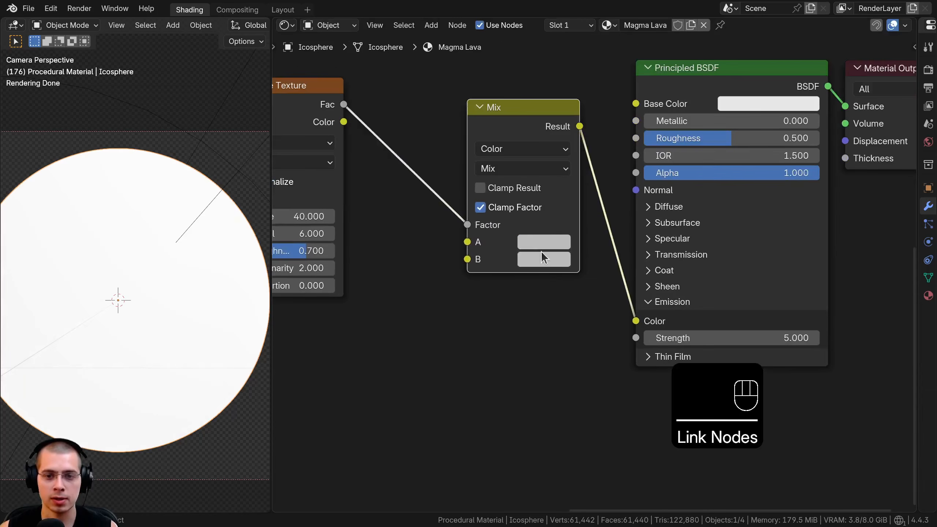
# Set the Mix node's A color to saturated orange, hex #FF4E00FF, and its B color to a fully saturated bright red
pyautogui.click(545, 240)
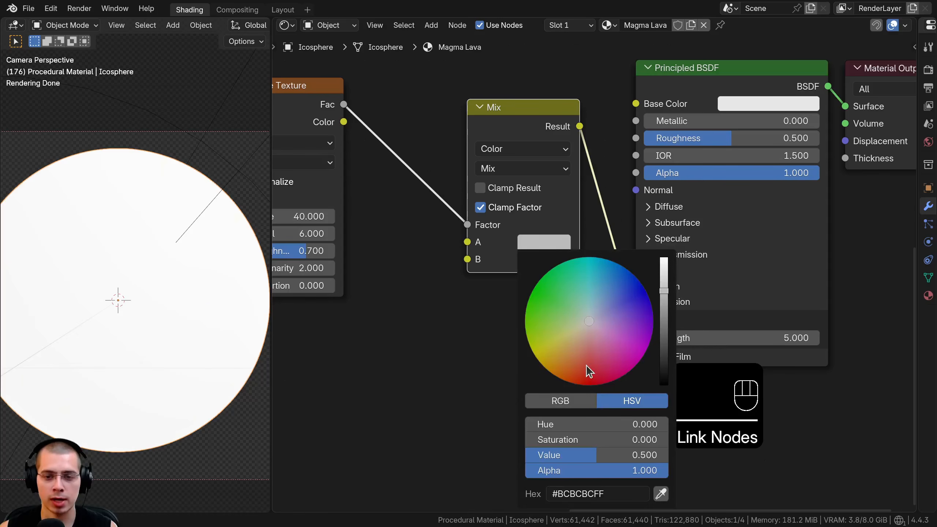
pyautogui.moveTo(590, 370); pyautogui.dragTo(567, 383)
pyautogui.scroll(6, 567, 383)
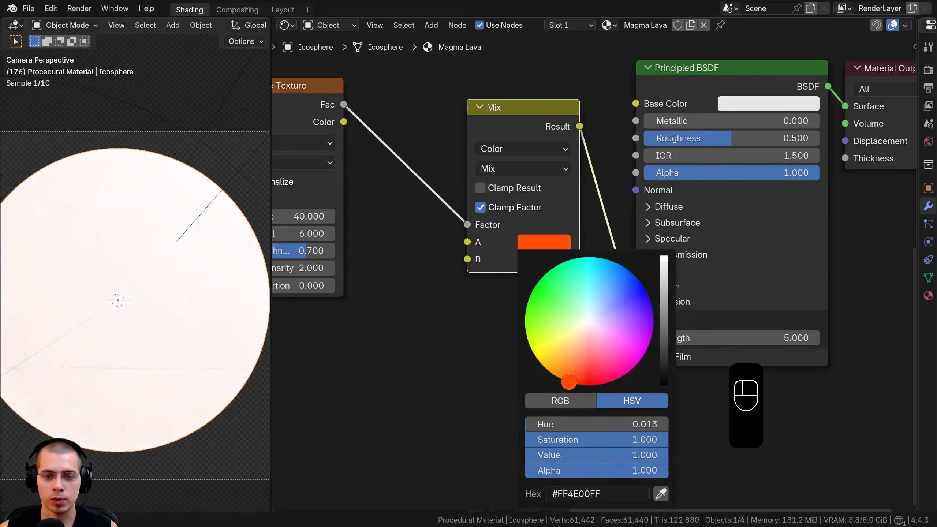
pyautogui.click(539, 260)
pyautogui.scroll(5, 588, 342)
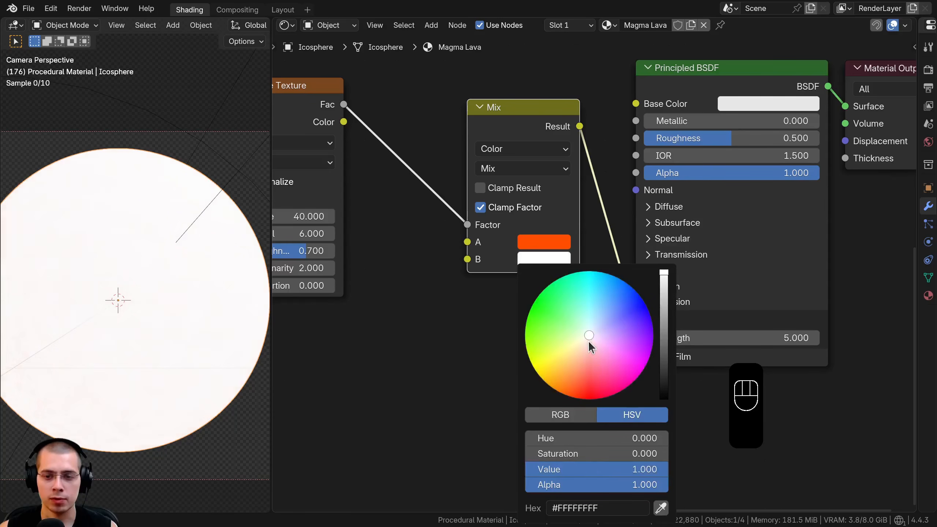
pyautogui.moveTo(588, 369); pyautogui.dragTo(588, 399)
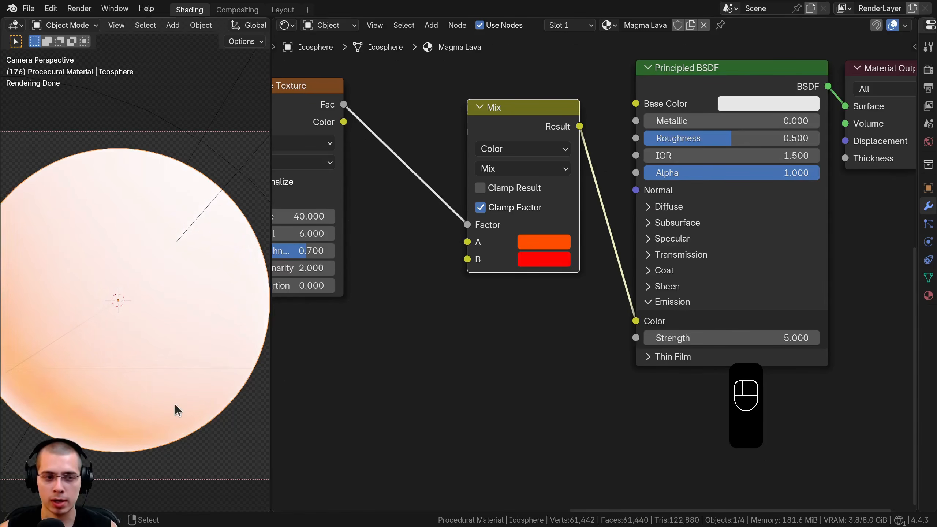
# Set the Principled BSDF's Base Color to black
pyautogui.scroll(-1, 642, 299)
pyautogui.click(758, 116)
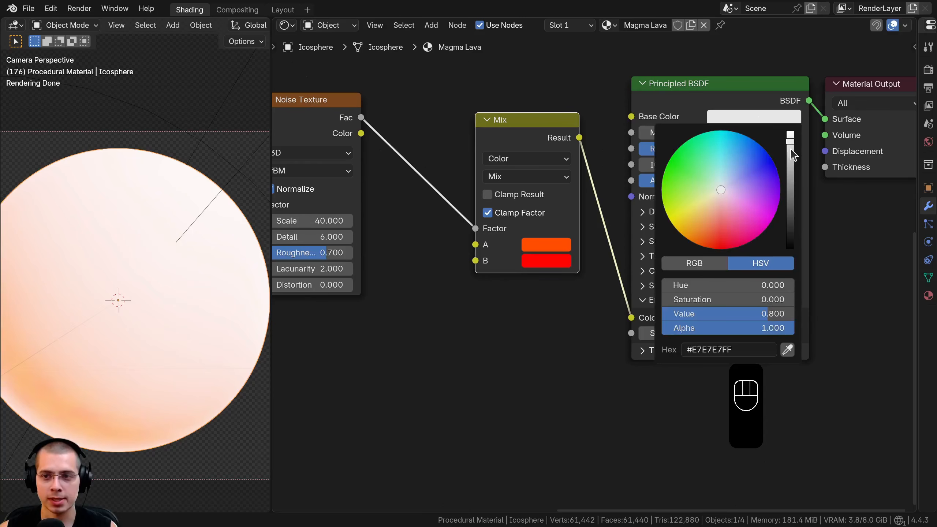
pyautogui.moveTo(790, 150); pyautogui.dragTo(790, 248)
pyautogui.keyDown('shift'); pyautogui.moveTo(120, 186); pyautogui.dragTo(144, 188, button='middle'); pyautogui.keyUp('shift')
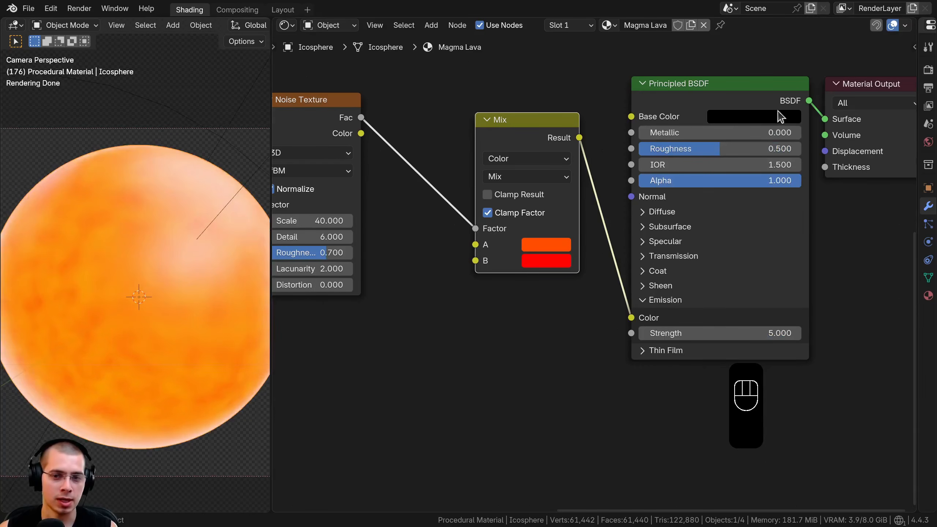
# Set the Mix node's A color to hex #FF3800FF and its B color to hex #FF0400FF
pyautogui.scroll(-2, 765, 139)
pyautogui.scroll(2, 586, 274)
pyautogui.hotkey('ctrl', 'v')
pyautogui.hotkey('ctrl', 'v')
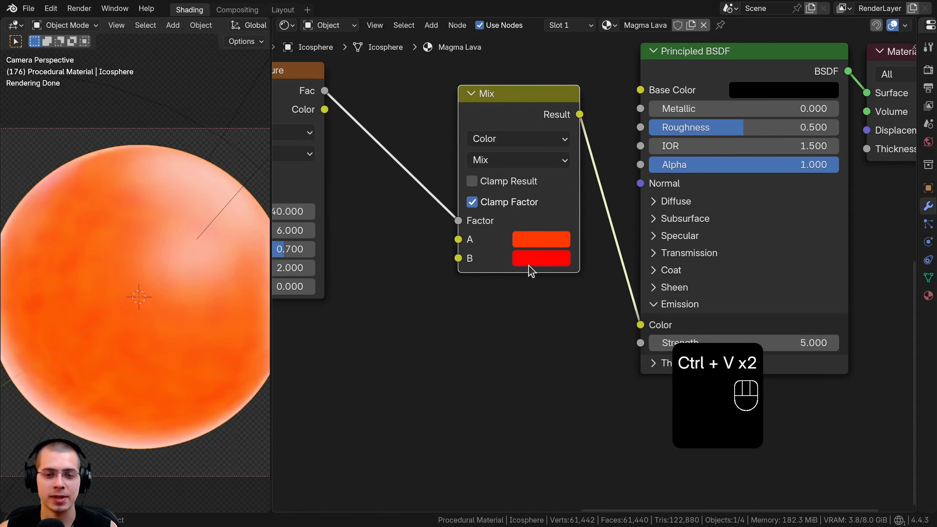
pyautogui.click(544, 263)
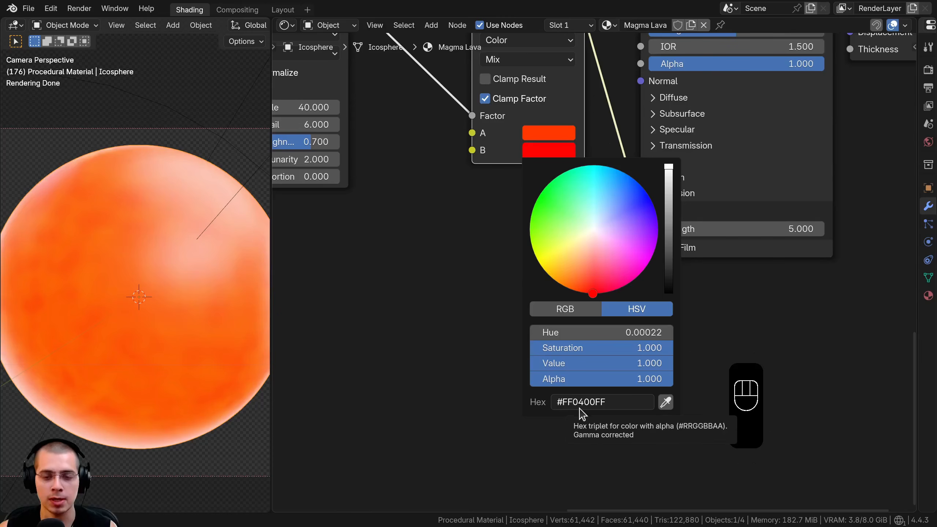
pyautogui.click(540, 132)
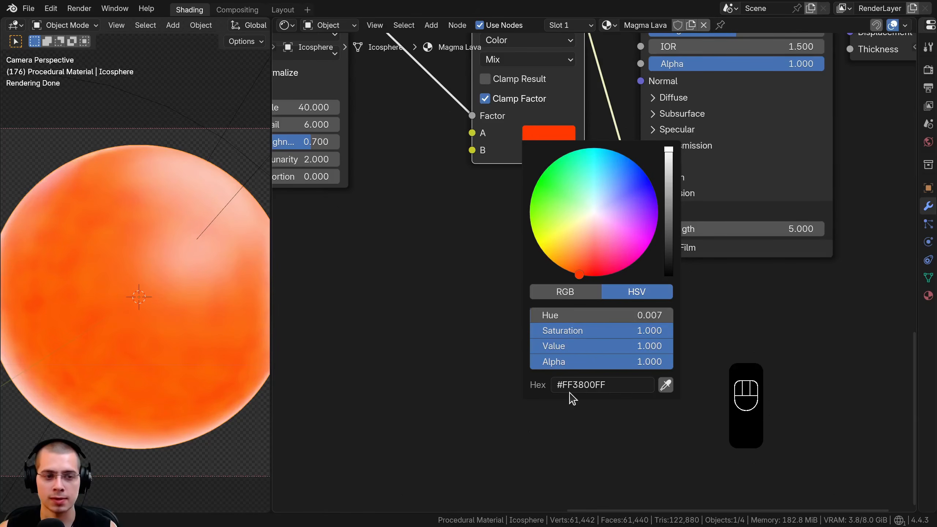
# Examine the mixed orange and red noise pattern on the sphere's surface up close
pyautogui.keyDown('shift'); pyautogui.moveTo(109, 186); pyautogui.dragTo(146, 148, button='middle'); pyautogui.keyUp('shift')
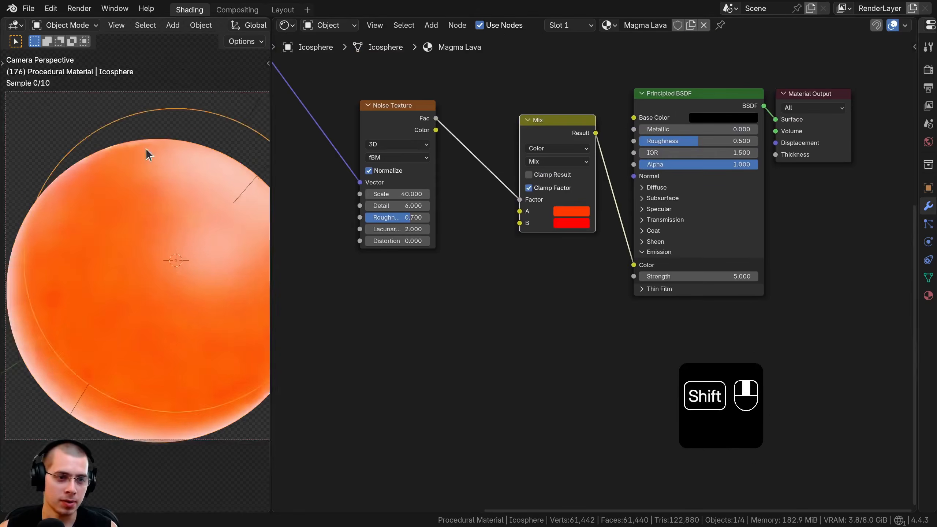
pyautogui.scroll(4, 131, 181)
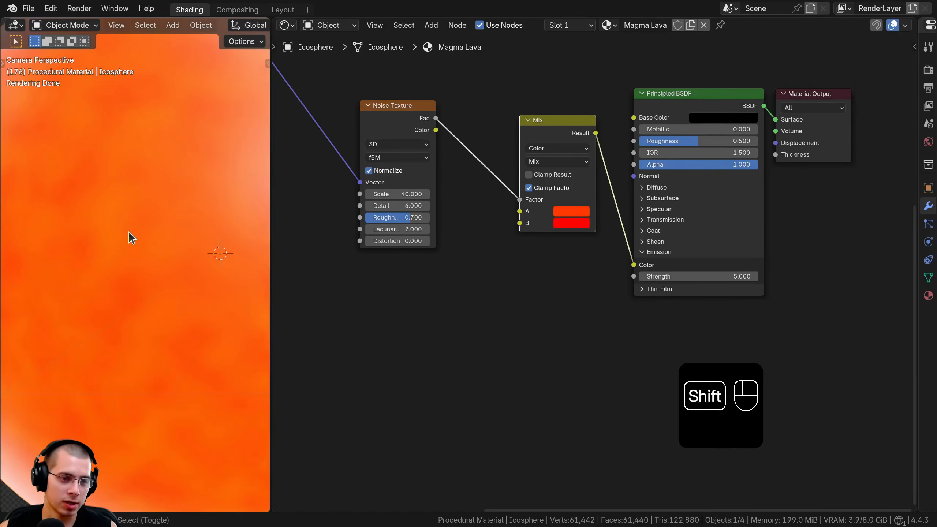
pyautogui.keyDown('shift'); pyautogui.moveTo(129, 231); pyautogui.dragTo(145, 199, button='middle'); pyautogui.keyUp('shift')
pyautogui.scroll(2, 129, 222)
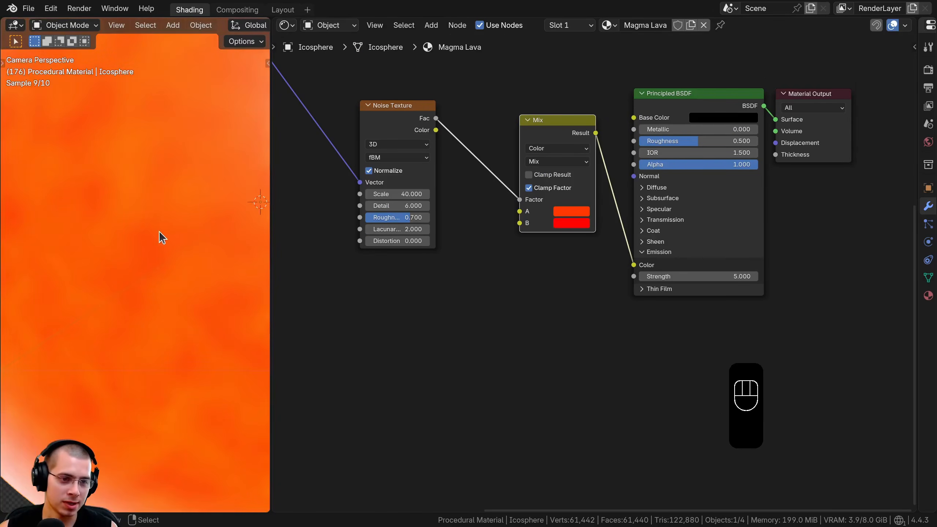
pyautogui.scroll(-3, 140, 209)
pyautogui.scroll(-2, 511, 237)
# Insert a Color Ramp node between the Noise Texture's Fac output and the Mix node's Factor
pyautogui.scroll(2, 582, 244)
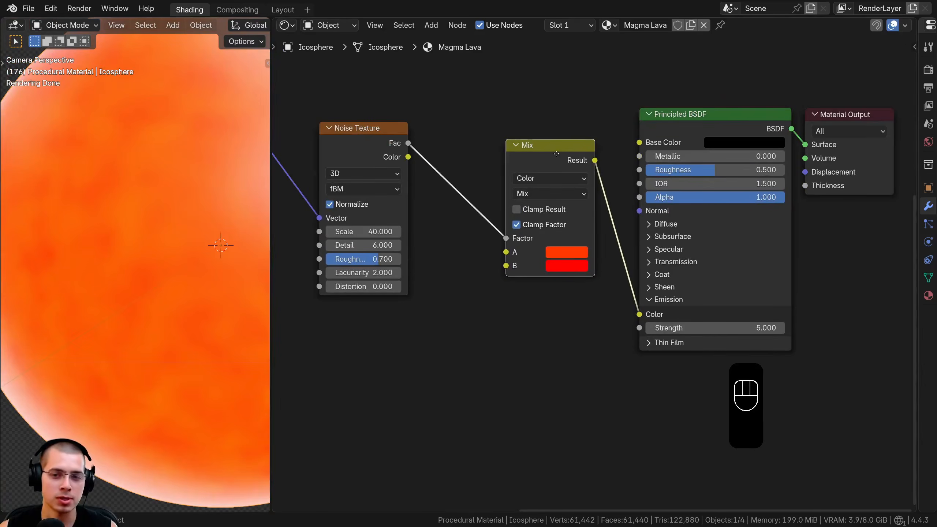
pyautogui.hotkey('shift', 'a')
pyautogui.write('col')
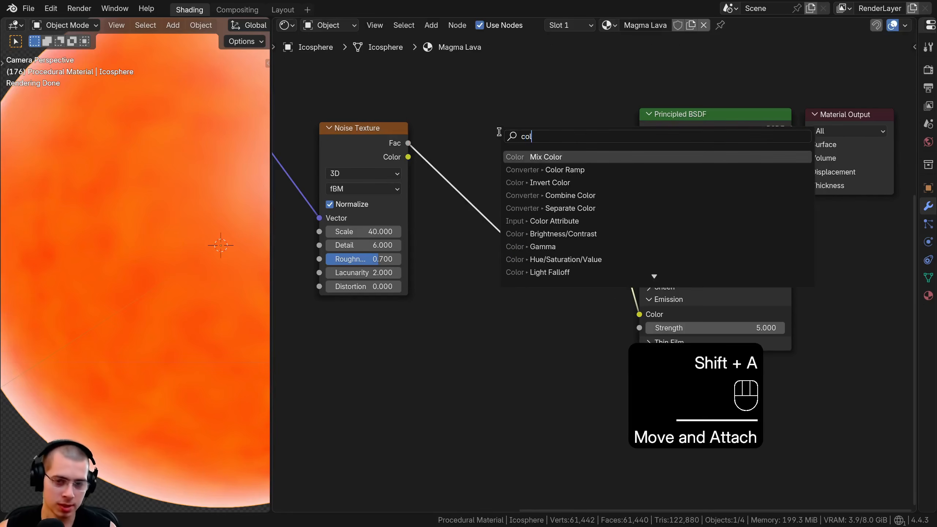
pyautogui.click(534, 169)
pyautogui.click(402, 132)
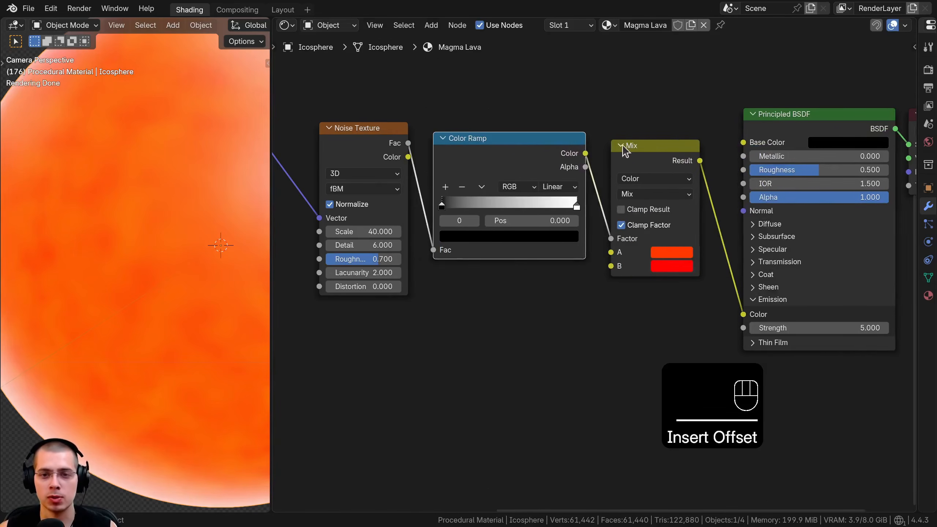
# Tighten the Color Ramp by moving the black stop to about 0.407 and the white stop to about 0.693
pyautogui.scroll(1, 401, 191)
pyautogui.moveTo(402, 190); pyautogui.dragTo(469, 190)
pyautogui.moveTo(545, 190); pyautogui.dragTo(480, 188)
pyautogui.scroll(-3, 97, 159)
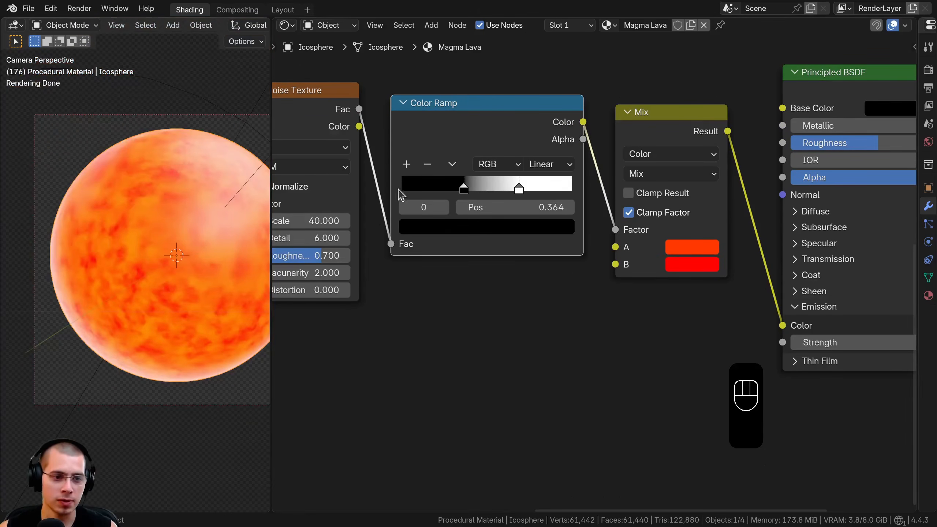
pyautogui.scroll(1, 416, 157)
pyautogui.moveTo(420, 159); pyautogui.dragTo(428, 157)
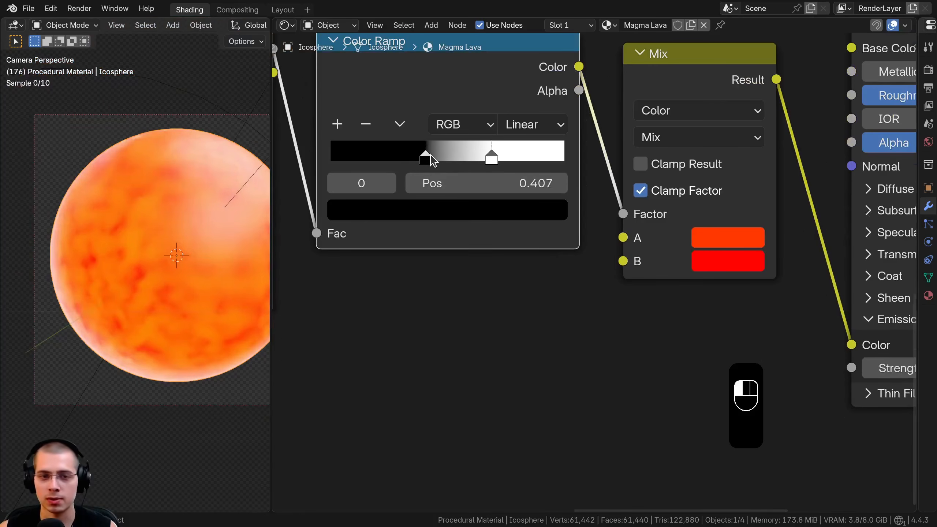
pyautogui.click(491, 155)
pyautogui.scroll(-1, 83, 234)
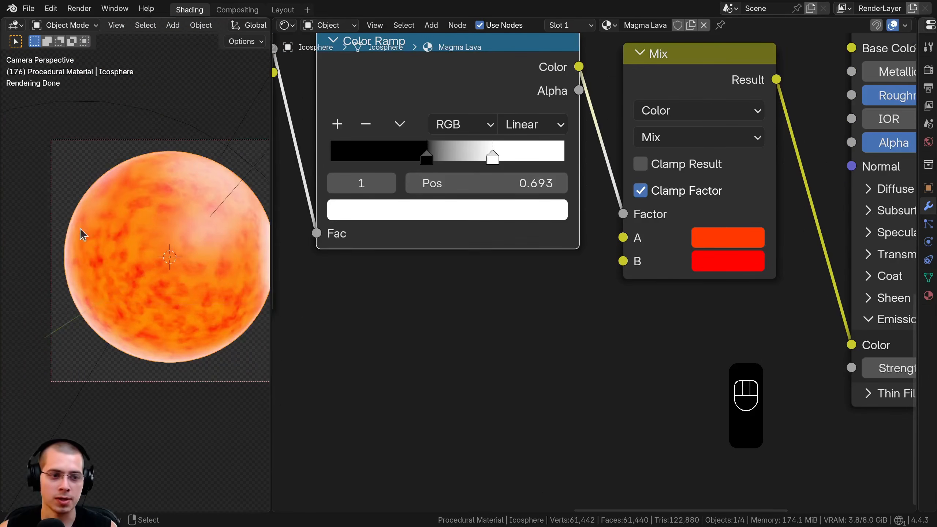
pyautogui.keyDown('shift'); pyautogui.moveTo(83, 234); pyautogui.dragTo(58, 242, button='middle'); pyautogui.keyUp('shift')
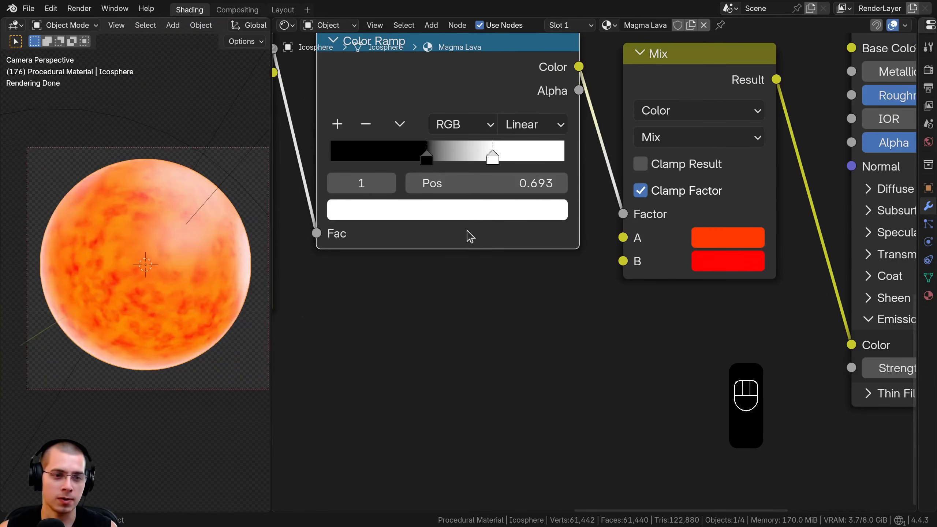
# Link the Noise Texture's Fac to the Principled BSDF's Normal and insert a Bump node into that link below the Mix node
pyautogui.scroll(-4, 469, 234)
pyautogui.moveTo(475, 240); pyautogui.dragTo(458, 249, button='middle')
pyautogui.press('a')
pyautogui.moveTo(620, 174); pyautogui.dragTo(618, 172)
pyautogui.moveTo(423, 278); pyautogui.dragTo(426, 266, button='middle')
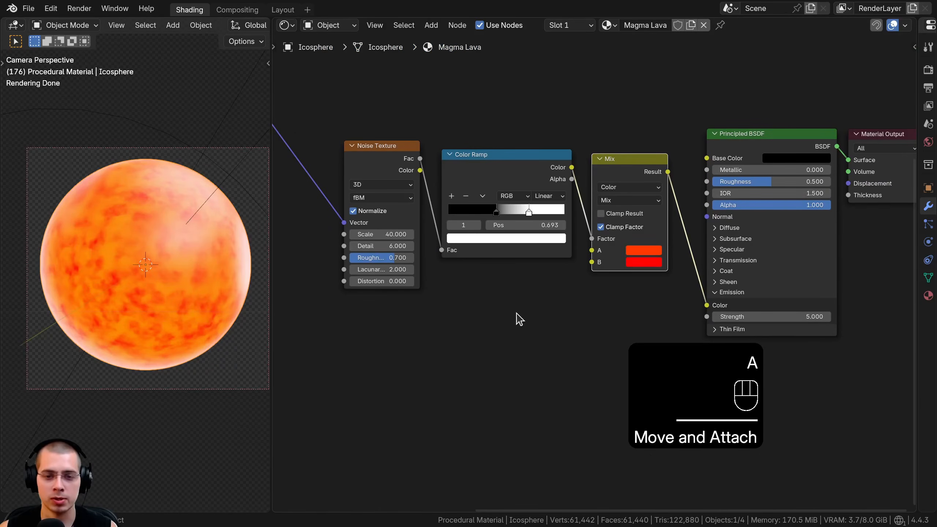
pyautogui.scroll(1, 483, 252)
pyautogui.moveTo(483, 251); pyautogui.dragTo(479, 228, button='middle')
pyautogui.moveTo(403, 128)
pyautogui.mouseDown()
pyautogui.moveTo(701, 157)
pyautogui.moveTo(711, 188)
pyautogui.mouseUp()
pyautogui.hotkey('shift', 'a')
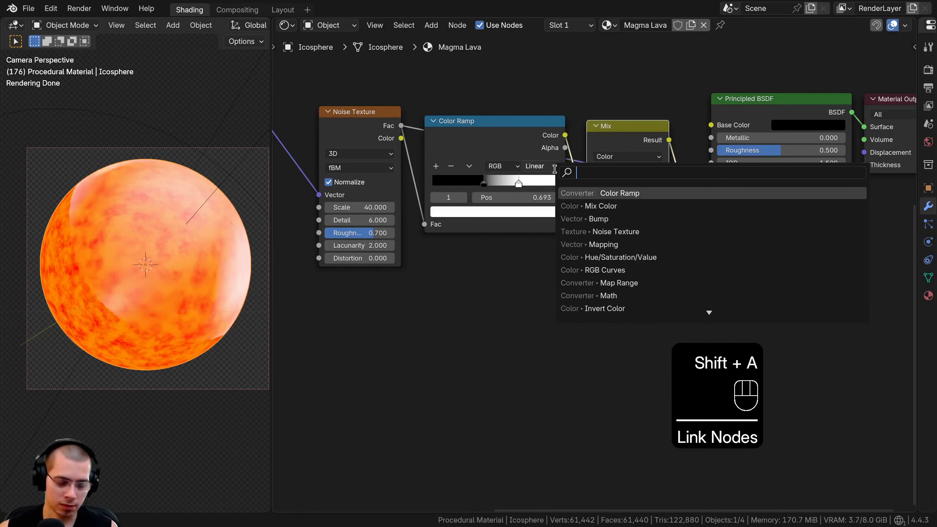
pyautogui.write('bum')
pyautogui.click(590, 192)
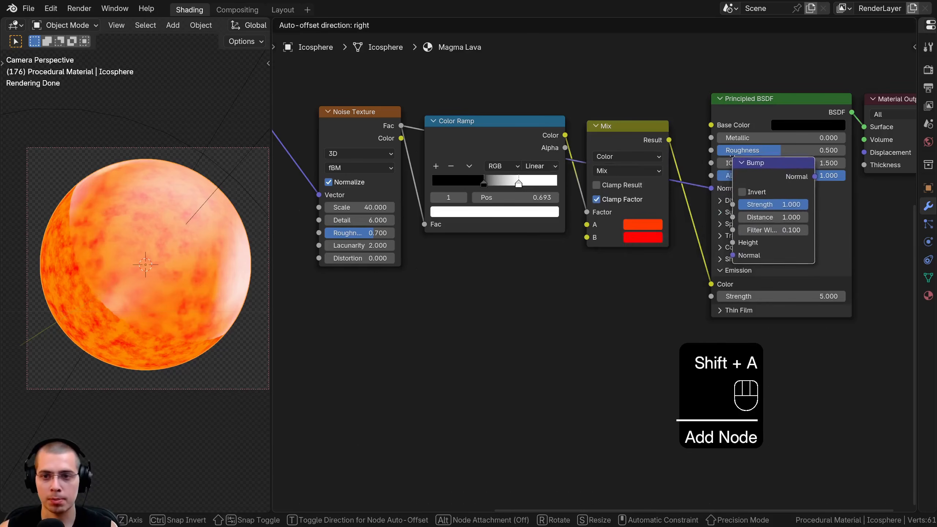
pyautogui.click(591, 312)
pyautogui.moveTo(592, 313); pyautogui.dragTo(613, 281)
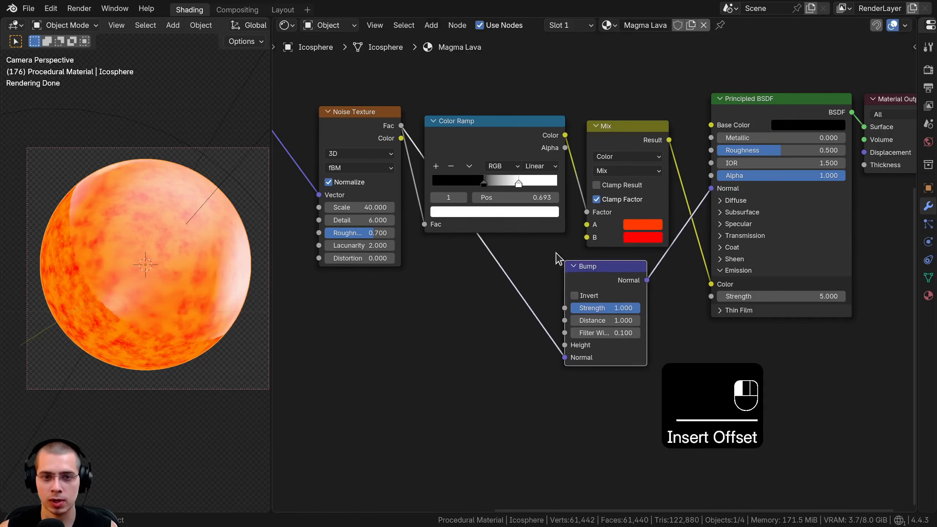
# Route the Noise Texture link into the Bump node's Height instead of its Normal and set the Bump Distance to 0.005
pyautogui.moveTo(399, 123); pyautogui.dragTo(393, 122)
pyautogui.moveTo(564, 357)
pyautogui.mouseDown()
pyautogui.moveTo(550, 347)
pyautogui.moveTo(564, 345)
pyautogui.mouseUp()
pyautogui.scroll(4, 183, 208)
pyautogui.moveTo(481, 325); pyautogui.dragTo(434, 329, button='middle')
pyautogui.scroll(4, 468, 344)
pyautogui.keyDown('shift'); pyautogui.moveTo(205, 213); pyautogui.dragTo(134, 232, button='middle'); pyautogui.keyUp('shift')
pyautogui.scroll(2, 537, 374)
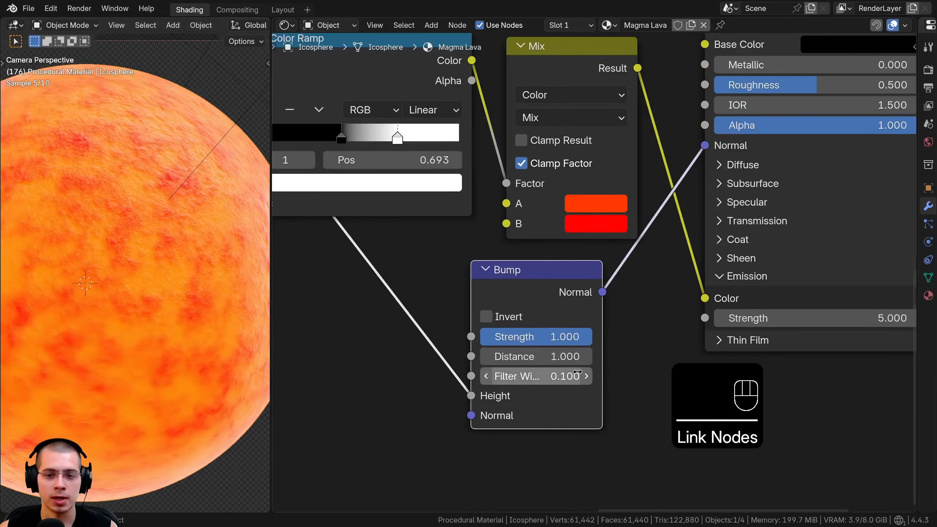
pyautogui.click(554, 356)
pyautogui.write('.005')
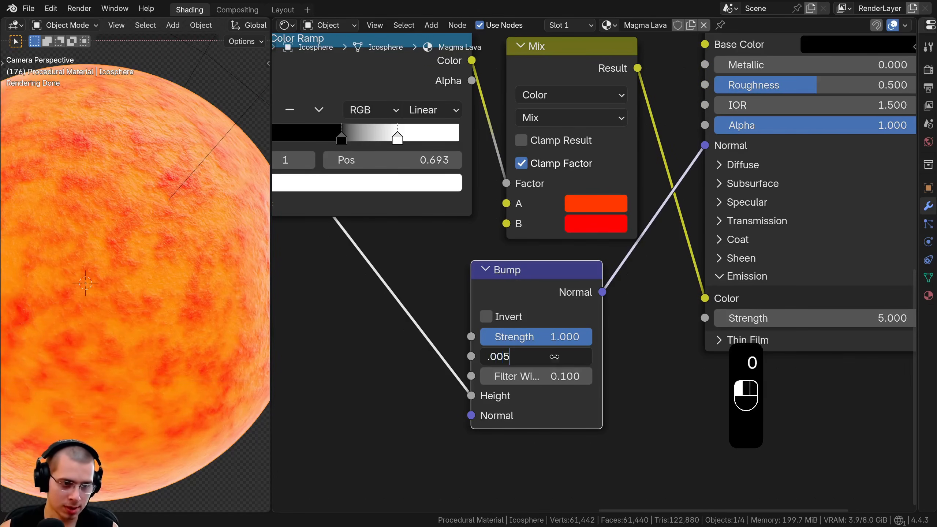
pyautogui.press('Return')
pyautogui.scroll(4, 147, 129)
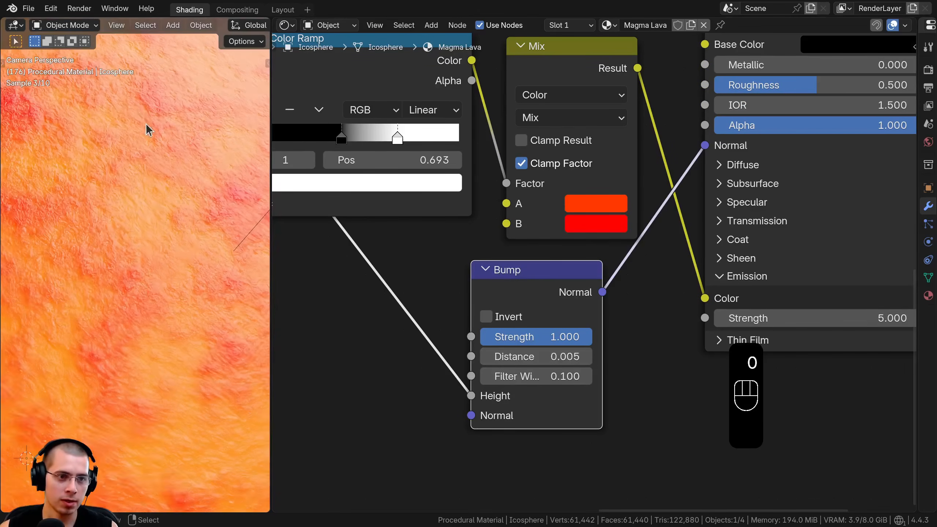
pyautogui.scroll(-8, 511, 298)
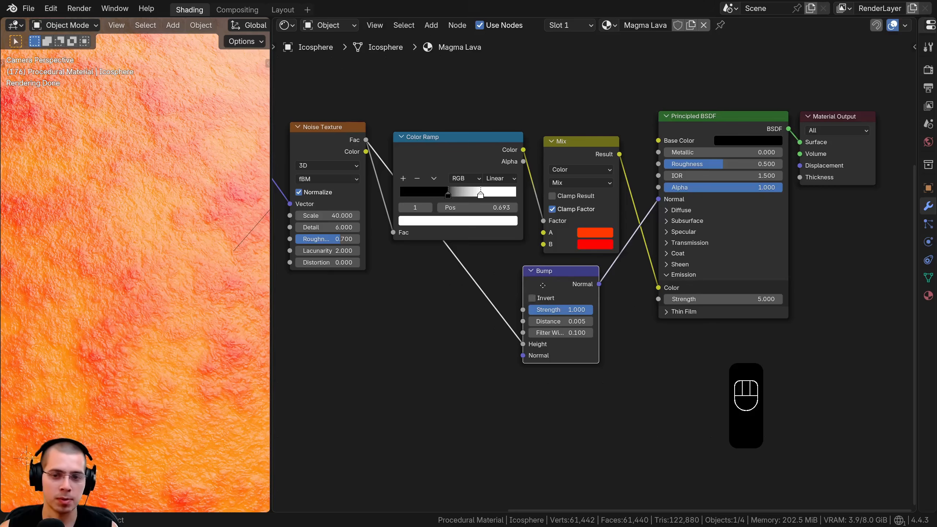
# Tidy the Bump node's position beneath the Mix node and move the Material Output farther away from the Principled BSDF
pyautogui.moveTo(542, 282); pyautogui.dragTo(553, 276)
pyautogui.moveTo(744, 191); pyautogui.dragTo(670, 264, button='middle')
pyautogui.scroll(4, 670, 264)
pyautogui.scroll(1, 670, 265)
pyautogui.moveTo(669, 226)
pyautogui.mouseDown()
pyautogui.moveTo(588, 225)
pyautogui.moveTo(743, 224)
pyautogui.moveTo(624, 224)
pyautogui.moveTo(663, 224)
pyautogui.mouseUp()
pyautogui.scroll(1, 140, 315)
pyautogui.scroll(-5, 509, 230)
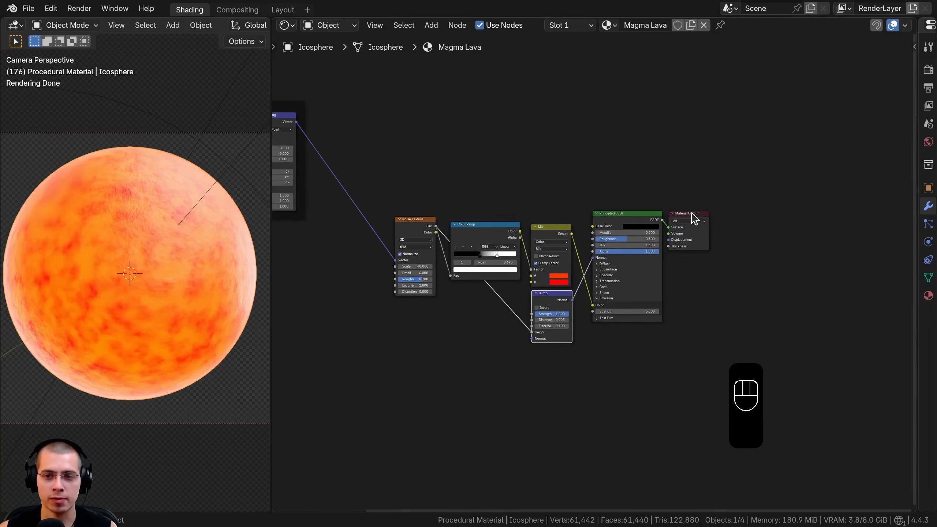
pyautogui.moveTo(694, 217); pyautogui.dragTo(768, 162)
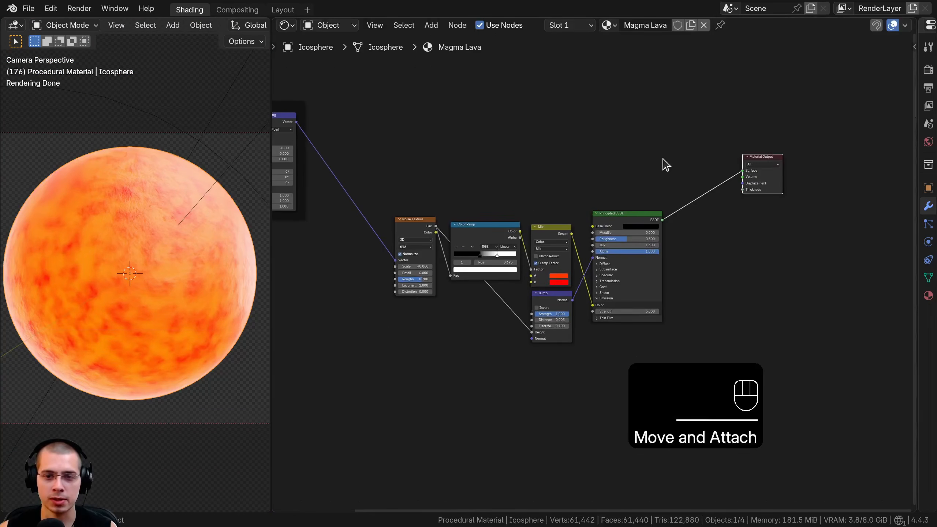
# Group the noise, ramp, mix, bump and shader nodes in a frame labelled Lava
pyautogui.moveTo(384, 152); pyautogui.dragTo(695, 402)
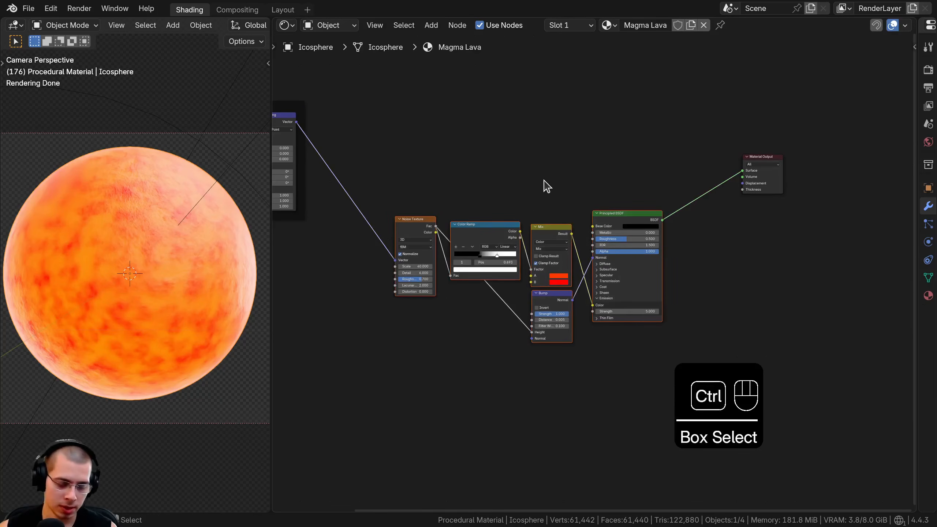
pyautogui.hotkey('ctrl', 'j')
pyautogui.click(546, 204)
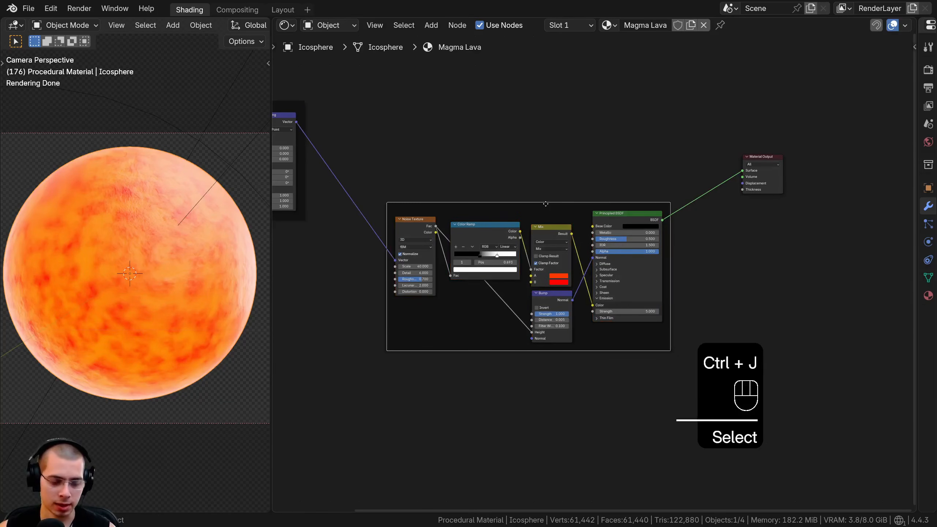
pyautogui.press('F2')
pyautogui.write('Lava')
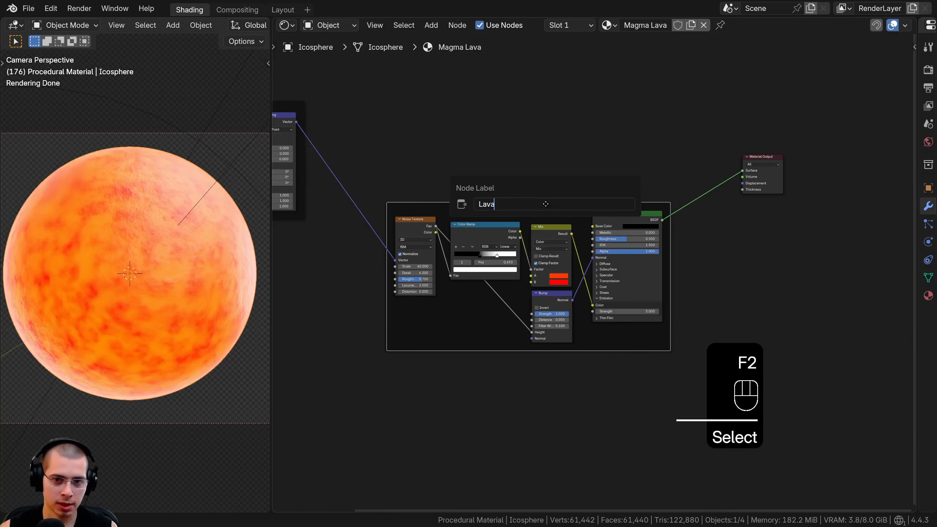
pyautogui.press('Return')
pyautogui.press('a')
# Add a second Principled BSDF above the Lava frame and connect it to the Material Output
pyautogui.moveTo(586, 266); pyautogui.dragTo(589, 352, button='middle')
pyautogui.moveTo(575, 107); pyautogui.dragTo(570, 187, button='middle')
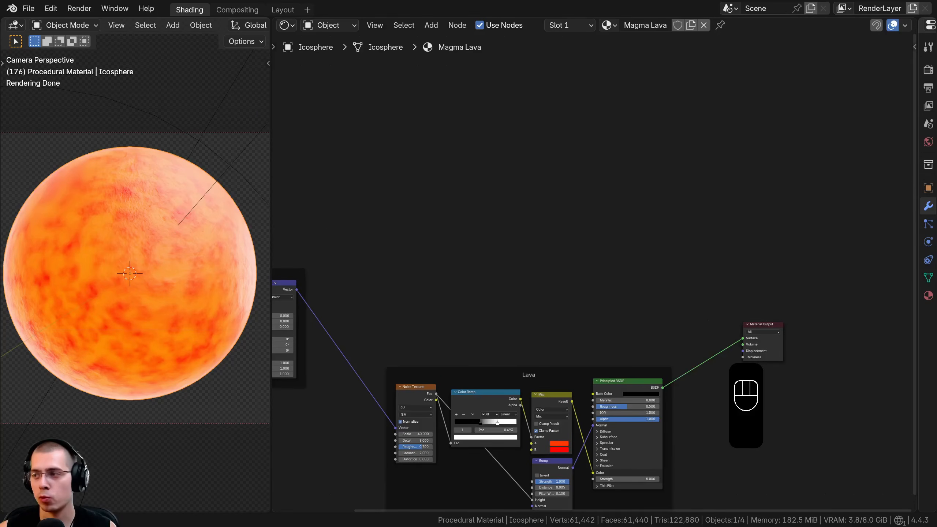
pyautogui.scroll(1, 575, 225)
pyautogui.moveTo(552, 219); pyautogui.dragTo(550, 238, button='middle')
pyautogui.hotkey('shift', 'a')
pyautogui.write('pri')
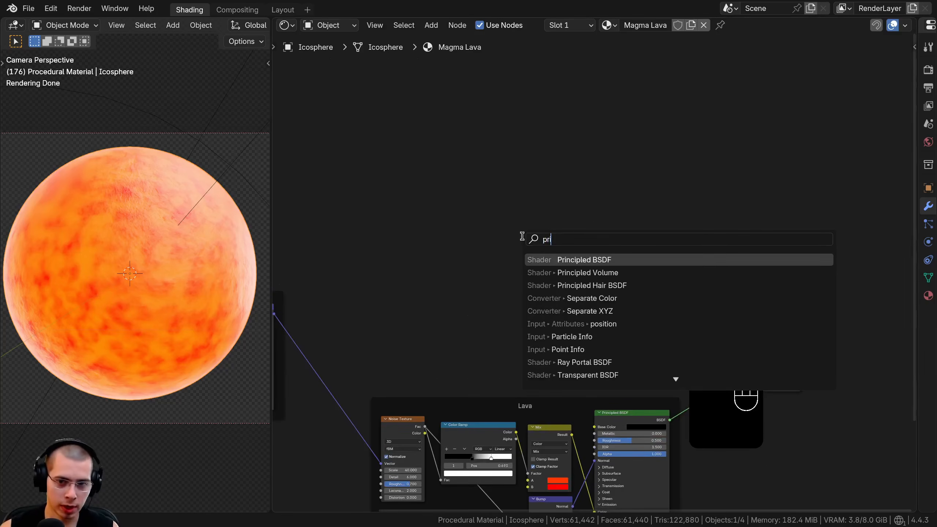
pyautogui.press('Return')
pyautogui.click(567, 217)
pyautogui.keyDown('ctrl'); pyautogui.keyDown('shift'); pyautogui.click(605, 233); pyautogui.keyUp('shift'); pyautogui.keyUp('ctrl')
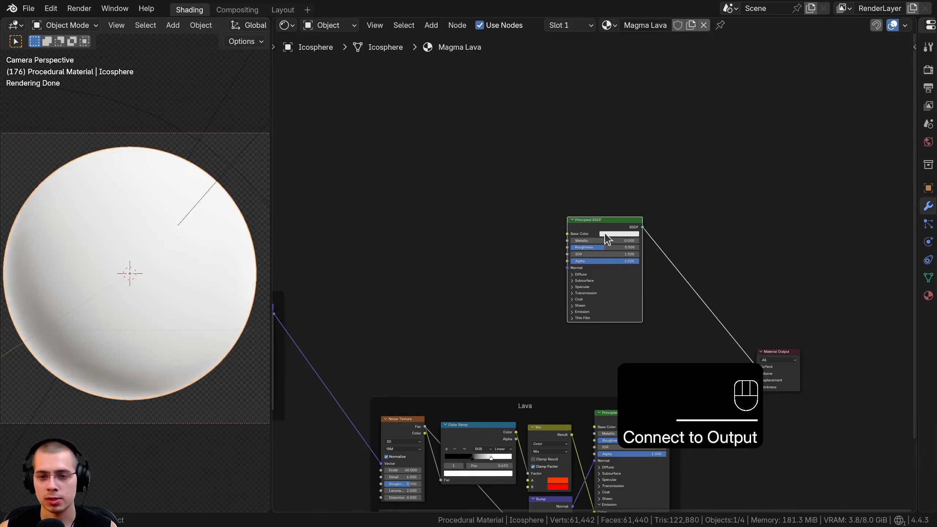
# Add a new Noise Texture node in front of the second Principled BSDF
pyautogui.scroll(7, 602, 231)
pyautogui.moveTo(598, 195); pyautogui.dragTo(601, 186)
pyautogui.moveTo(474, 186); pyautogui.dragTo(504, 146, button='middle')
pyautogui.hotkey('shift', 'a')
pyautogui.click(434, 140)
pyautogui.write('no')
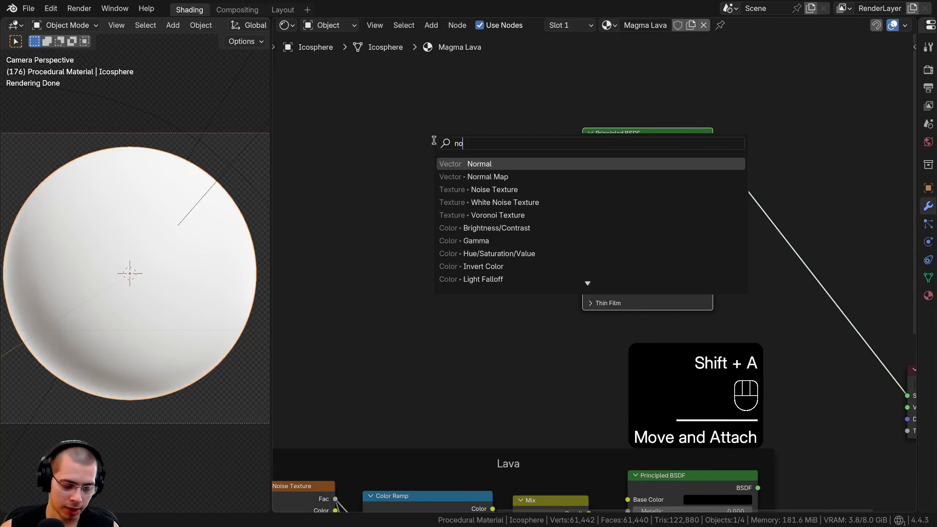
pyautogui.click(470, 187)
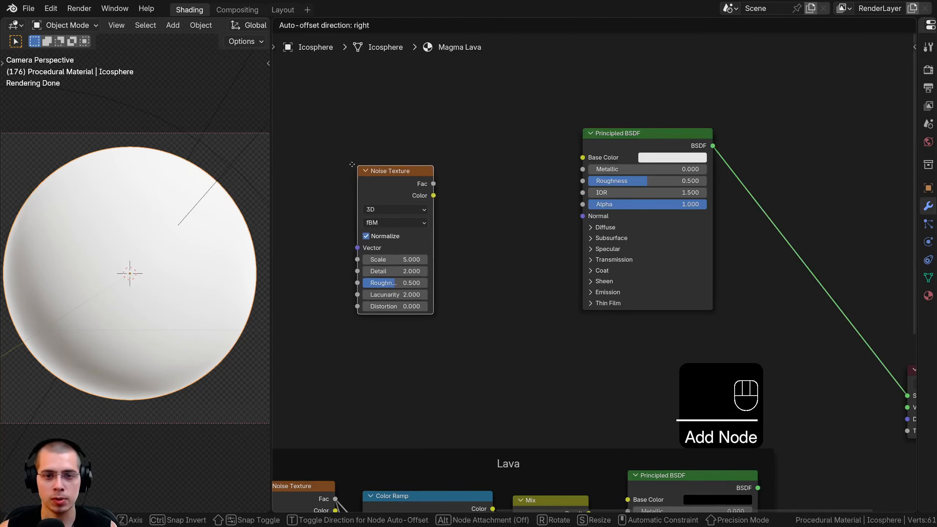
pyautogui.click(351, 164)
# Link the Mapping node's Vector to the new Noise Texture and preview the noise on the sphere
pyautogui.moveTo(326, 207); pyautogui.dragTo(553, 171, button='middle')
pyautogui.scroll(-3, 529, 133)
pyautogui.moveTo(353, 245); pyautogui.dragTo(573, 199)
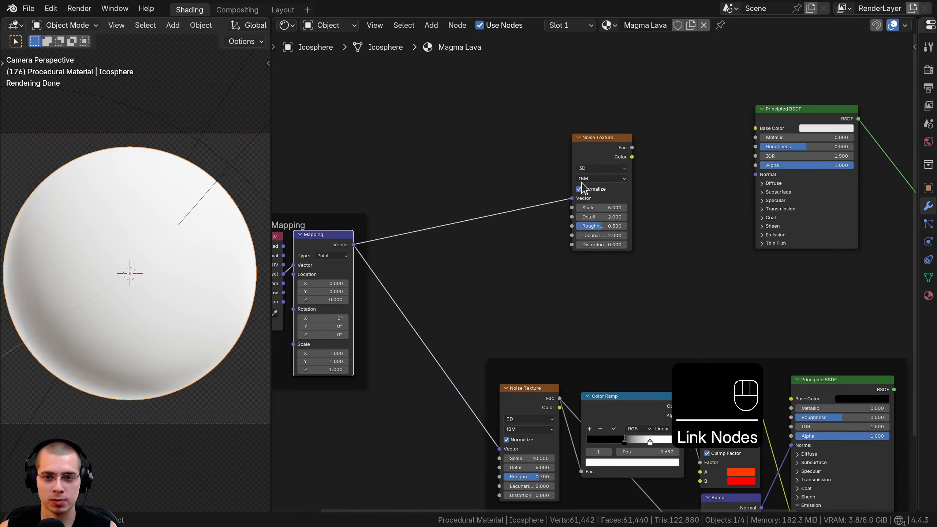
pyautogui.moveTo(593, 155); pyautogui.dragTo(577, 133)
pyautogui.moveTo(577, 134); pyautogui.dragTo(538, 189, button='middle')
pyautogui.scroll(1, 539, 188)
pyautogui.keyDown('ctrl'); pyautogui.keyDown('shift'); pyautogui.click(543, 176); pyautogui.keyUp('shift'); pyautogui.keyUp('ctrl')
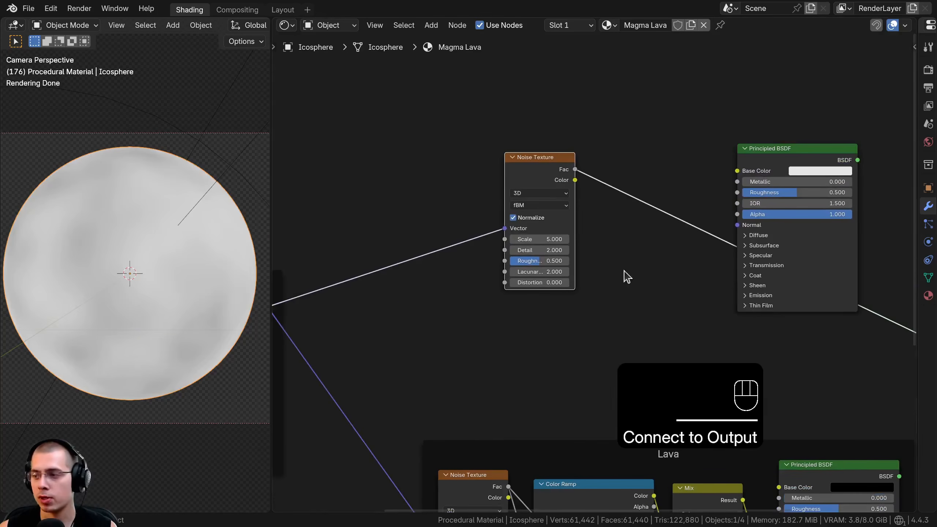
# Set the new Noise Texture's Scale to 100, Detail to 10 and Roughness to 0.6
pyautogui.scroll(2, 627, 277)
pyautogui.click(502, 222)
pyautogui.write('100')
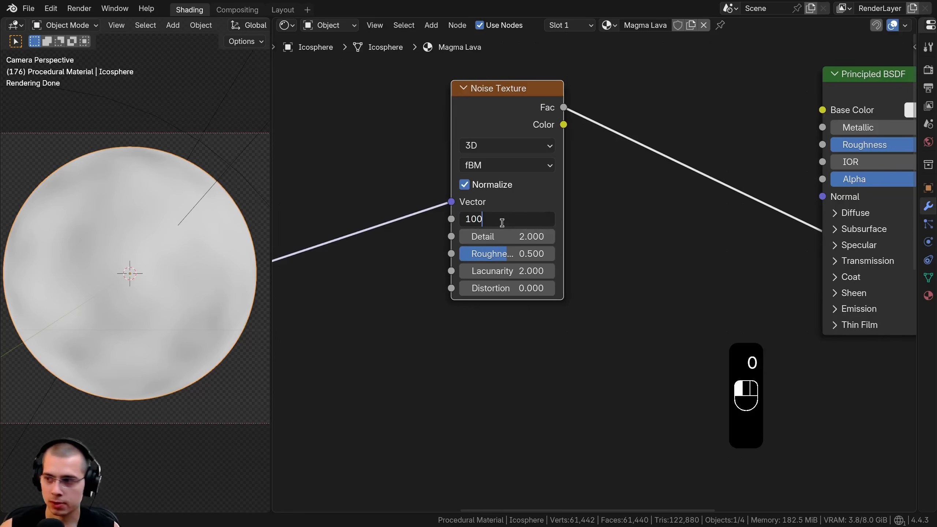
pyautogui.press('Return')
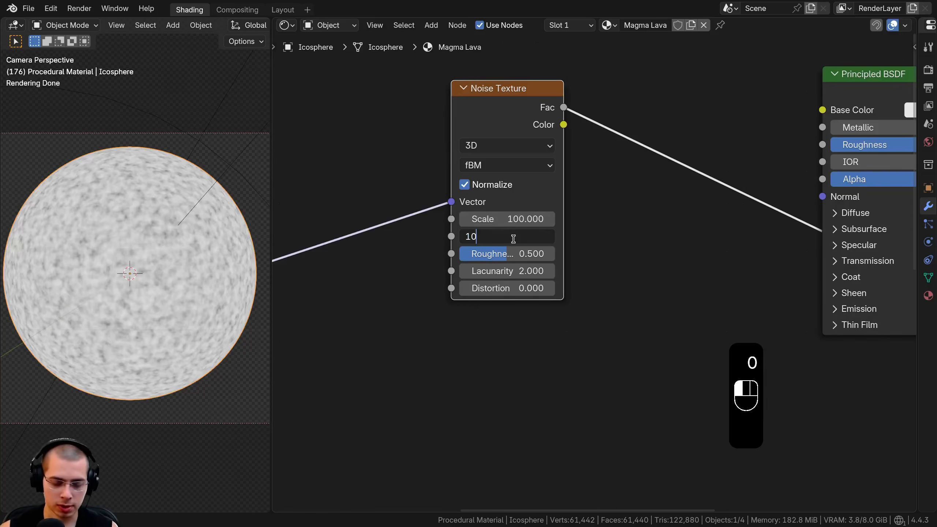
pyautogui.press('Return')
pyautogui.scroll(2, 520, 236)
pyautogui.click(511, 253)
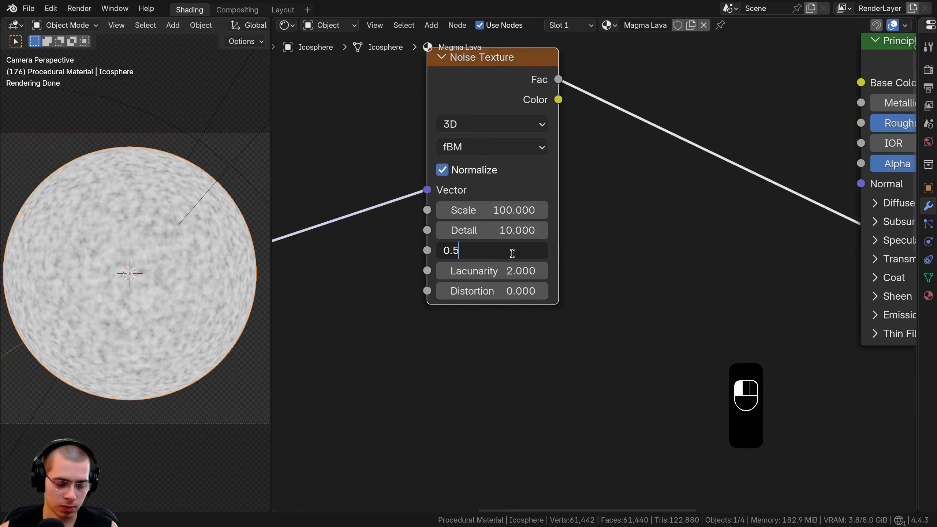
pyautogui.press('BackSpace')
pyautogui.write('6')
pyautogui.press('Return')
pyautogui.scroll(-2, 500, 351)
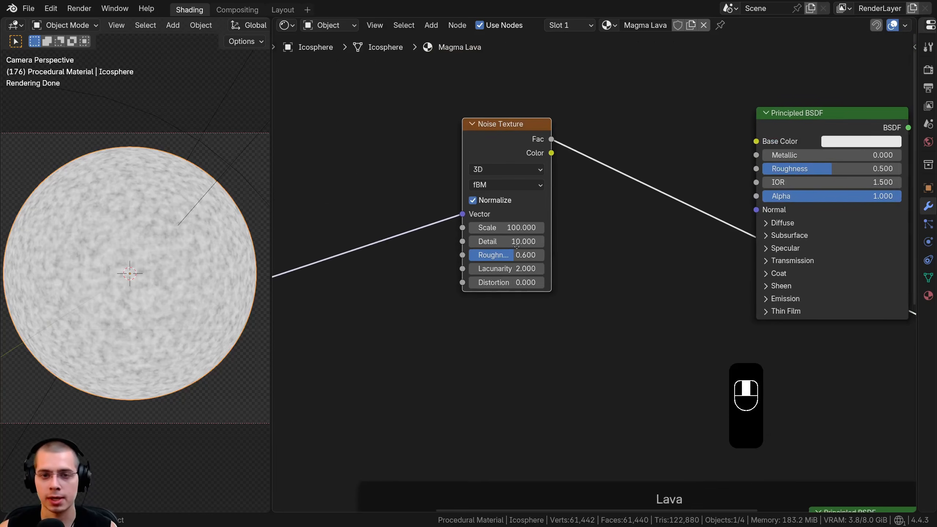
# Add a Bump node after the new Noise Texture, with the noise Fac feeding its Height input
pyautogui.hotkey('shift', 'a')
pyautogui.click(613, 149)
pyautogui.write('bu')
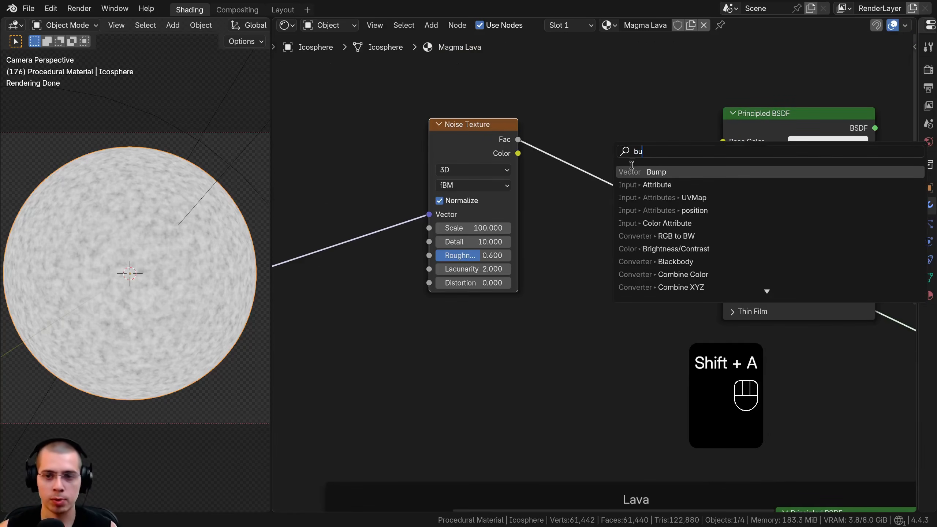
pyautogui.click(639, 171)
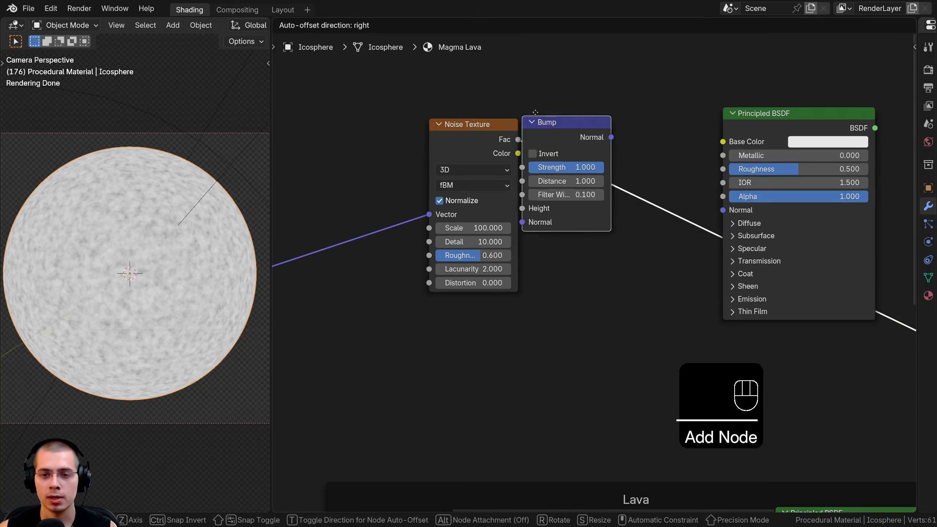
pyautogui.click(527, 149)
pyautogui.moveTo(589, 251)
pyautogui.mouseDown()
pyautogui.moveTo(576, 246)
pyautogui.moveTo(589, 237)
pyautogui.mouseUp()
# Connect the new Bump's Normal to the second Principled BSDF's Normal and link that shader to the Material Output
pyautogui.moveTo(674, 168); pyautogui.dragTo(721, 209)
pyautogui.moveTo(604, 235); pyautogui.dragTo(625, 233)
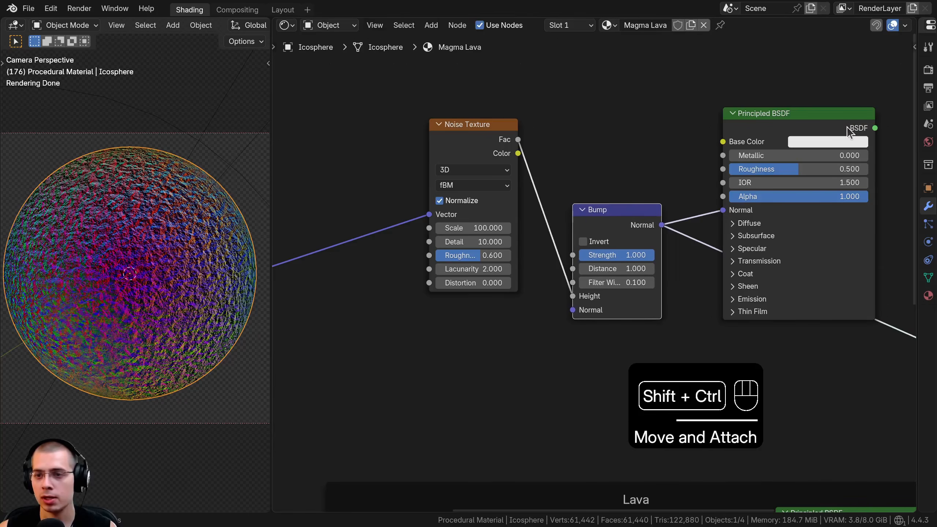
pyautogui.keyDown('ctrl'); pyautogui.keyDown('shift'); pyautogui.click(850, 129); pyautogui.keyUp('shift'); pyautogui.keyUp('ctrl')
pyautogui.scroll(2, 645, 332)
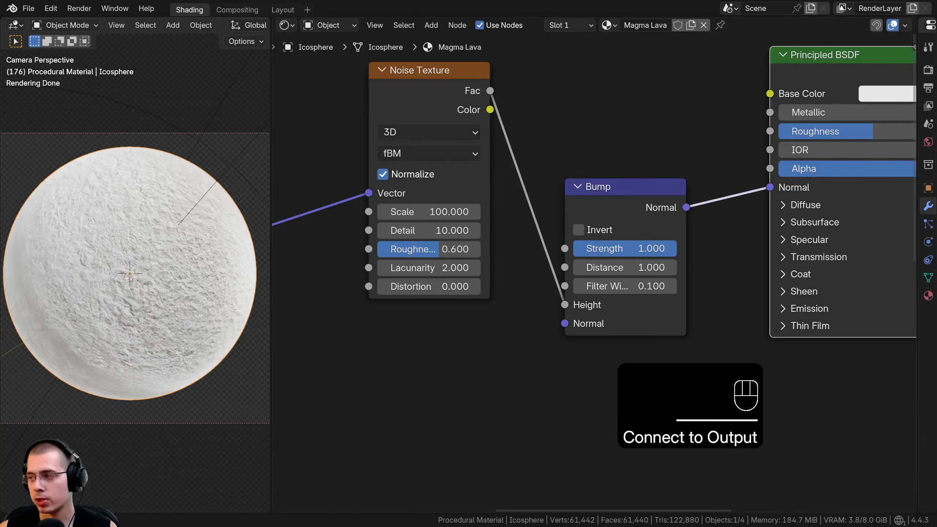
# Set the Distance of the second shader's Bump node to 0.1
pyautogui.click(648, 268)
pyautogui.write('.')
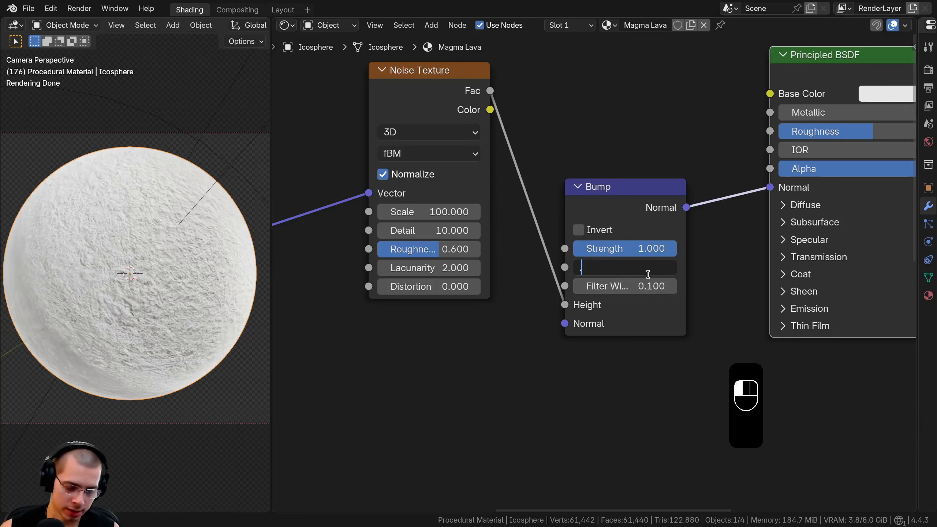
pyautogui.write('1')
pyautogui.press('Return')
pyautogui.scroll(3, 230, 305)
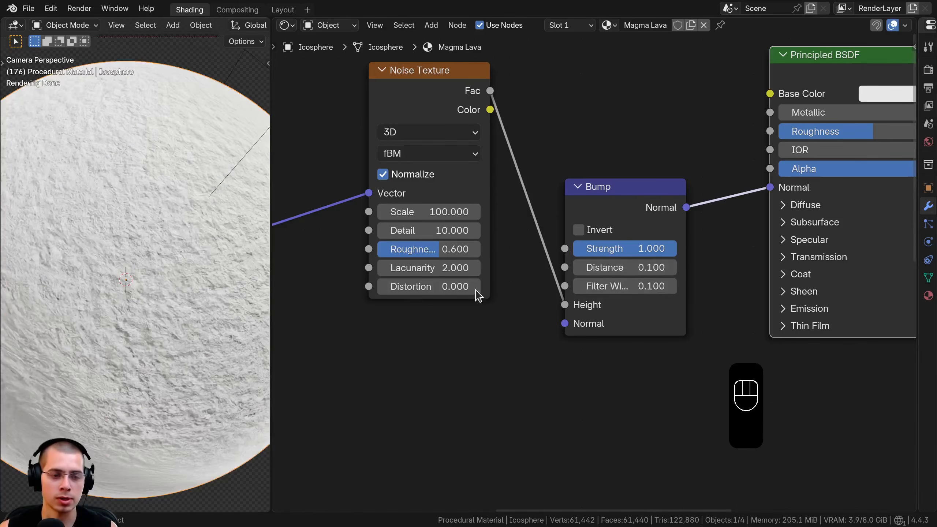
# Paste the copied dark red #4C0600FF into the second Principled BSDF's Base Color and check it in the colour picker
pyautogui.hotkey('ctrl', 'v')
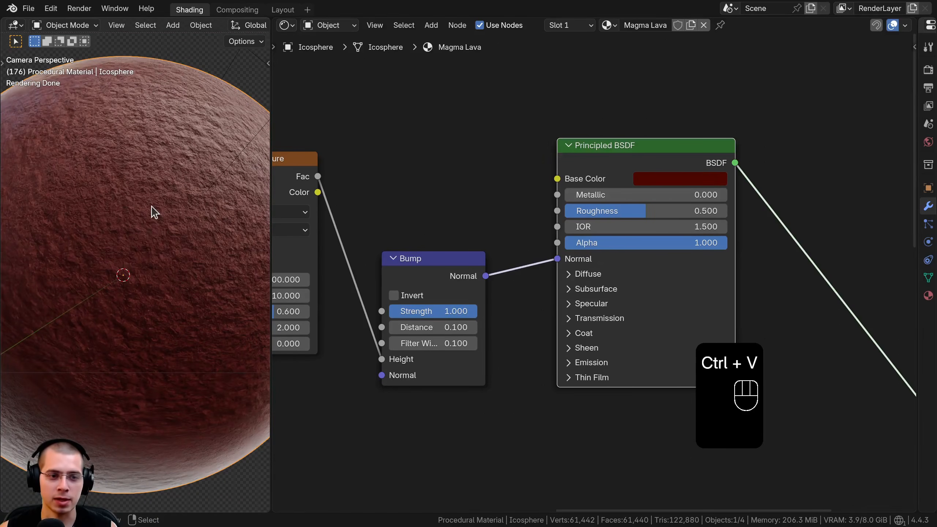
pyautogui.moveTo(641, 251); pyautogui.dragTo(632, 221, button='middle')
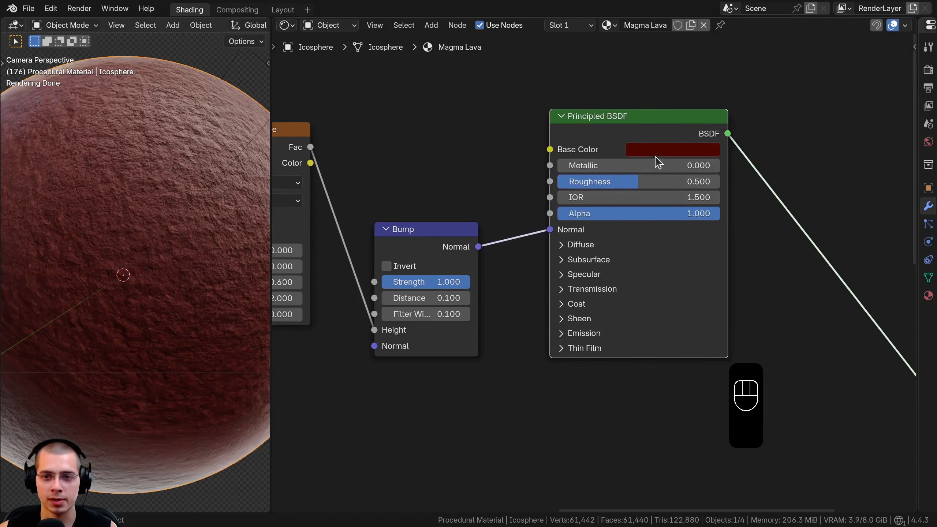
pyautogui.moveTo(629, 141); pyautogui.dragTo(623, 133, button='middle')
pyautogui.click(648, 142)
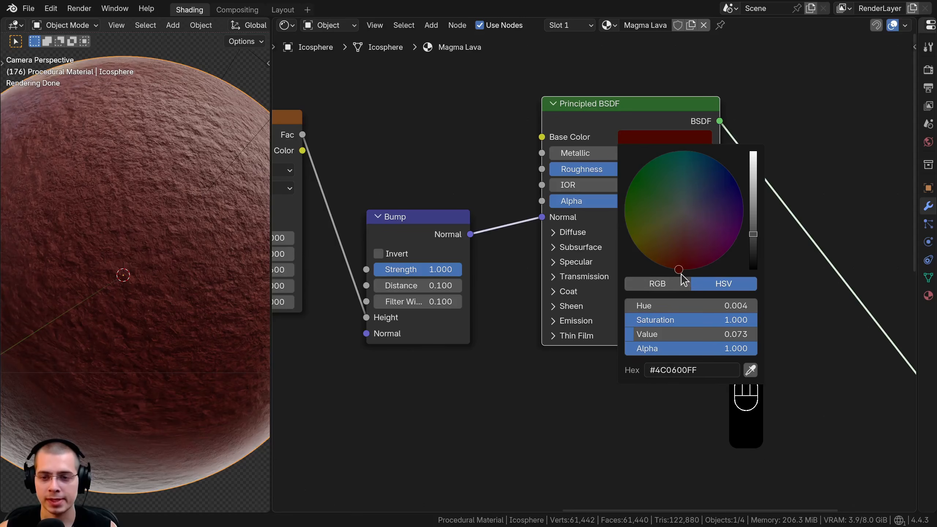
pyautogui.moveTo(628, 114); pyautogui.dragTo(617, 115)
pyautogui.scroll(-2, 621, 215)
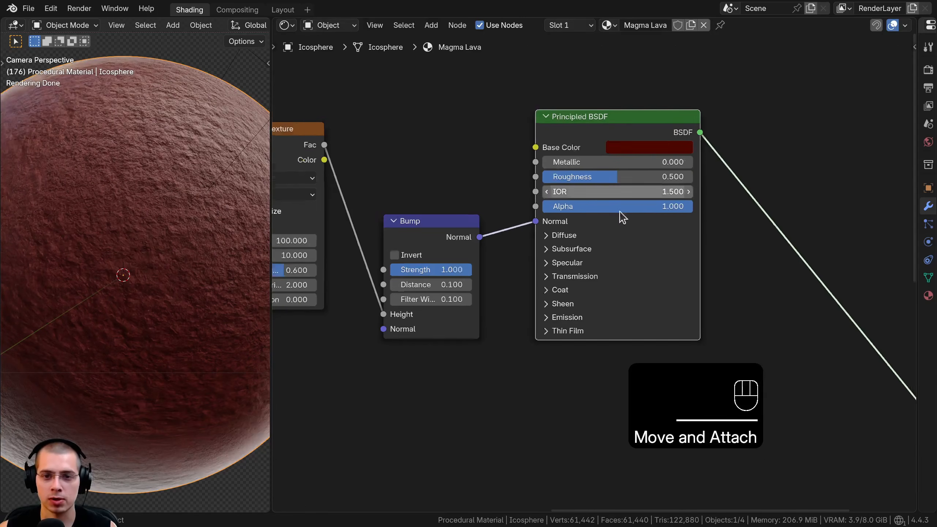
# Set the second Principled BSDF's Roughness to 0.6
pyautogui.moveTo(629, 234); pyautogui.dragTo(634, 238, button='middle')
pyautogui.click(600, 188)
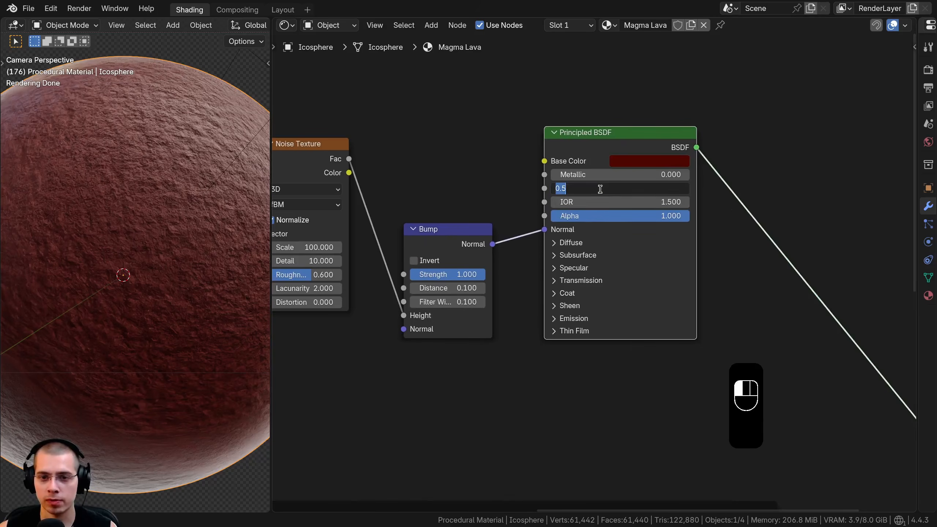
pyautogui.write('0.6')
pyautogui.press('Return')
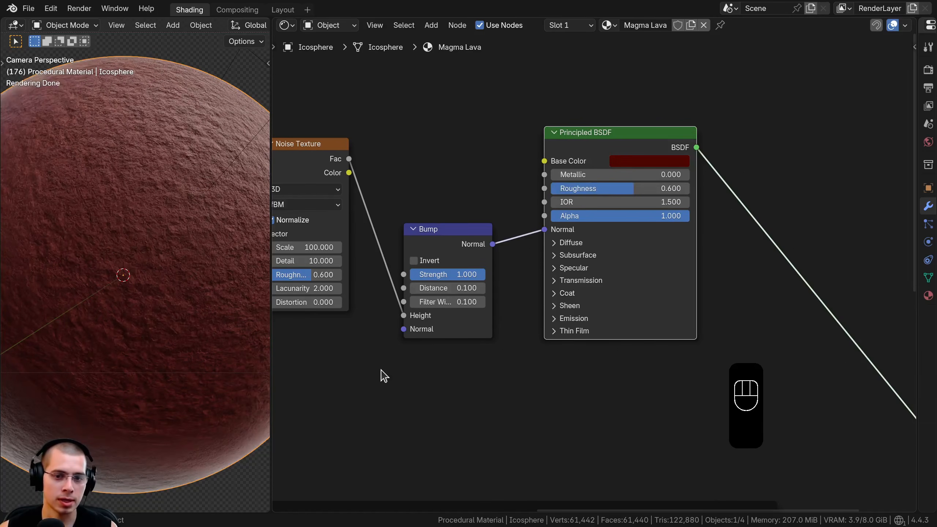
# Lower the Bump's Distance to 0.02 and shift the Bump node slightly closer to the Principled BSDF
pyautogui.click(457, 288)
pyautogui.write('0.1')
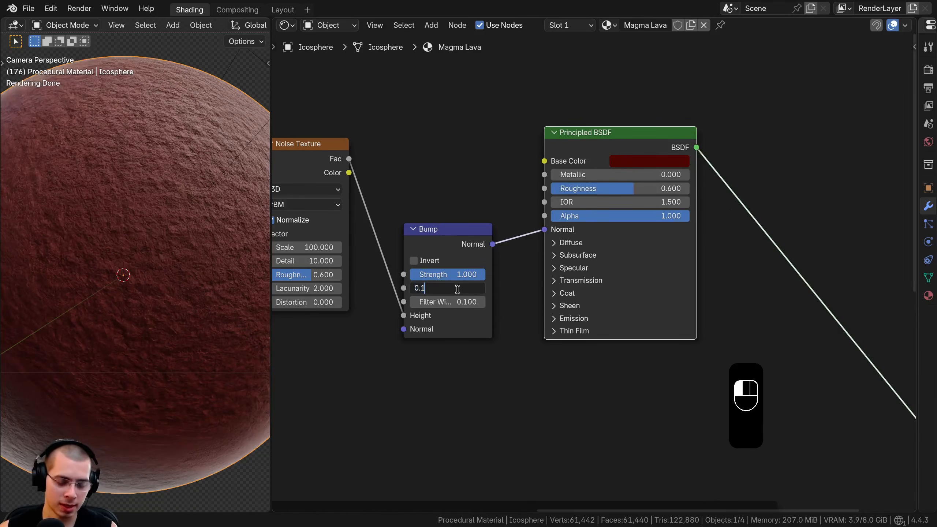
pyautogui.write('02')
pyautogui.press('Return')
pyautogui.scroll(3, 406, 255)
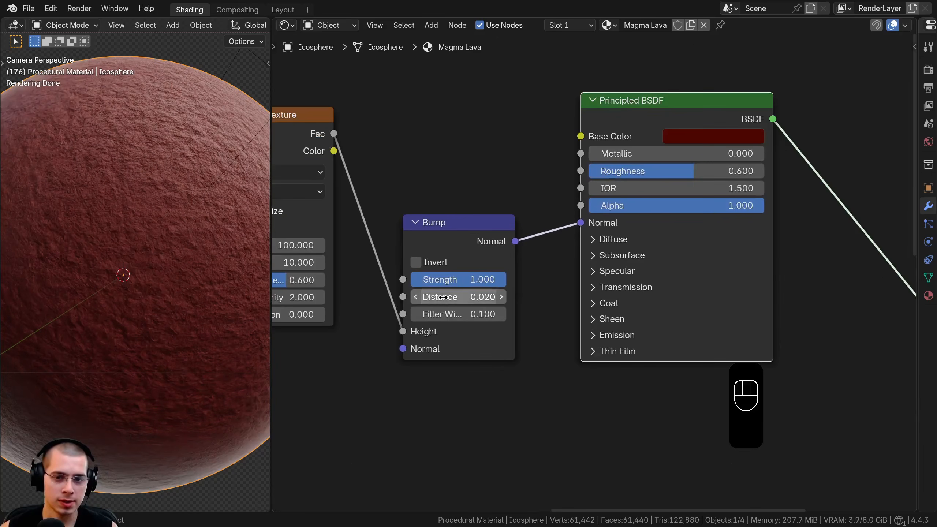
pyautogui.click(443, 297)
pyautogui.click(535, 307)
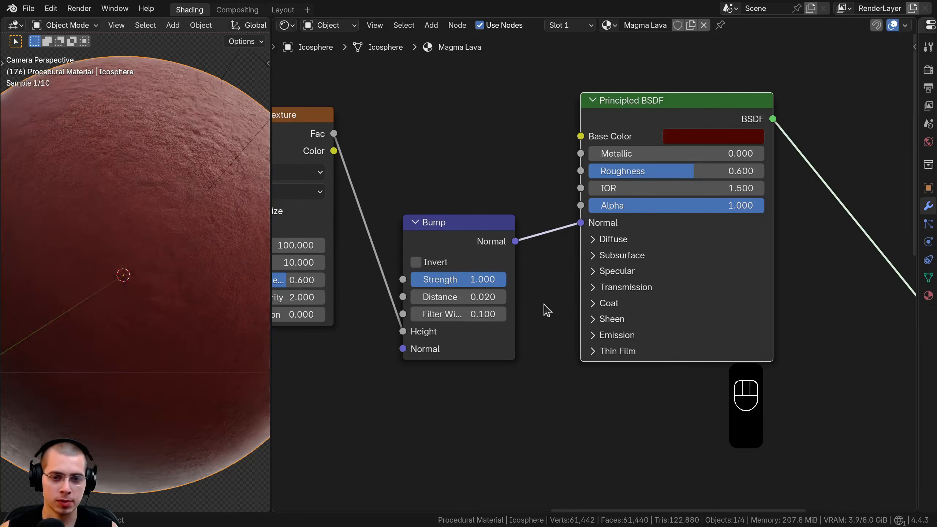
pyautogui.moveTo(479, 251); pyautogui.dragTo(498, 252)
pyautogui.scroll(-3, 161, 261)
pyautogui.scroll(1, 166, 251)
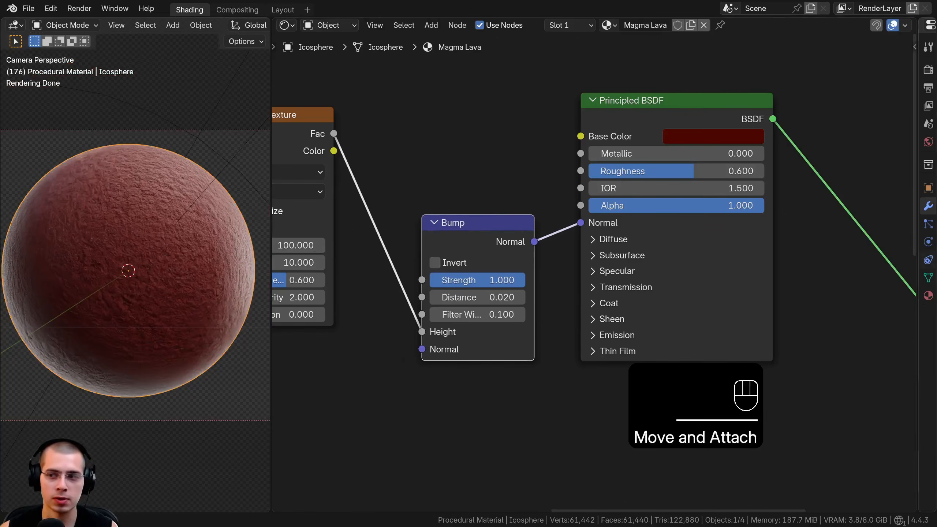
# Frame the second Noise Texture, Bump and Principled BSDF together and label the frame Rock
pyautogui.scroll(-2, 316, 345)
pyautogui.click(400, 200)
pyautogui.moveTo(345, 75); pyautogui.dragTo(727, 323)
pyautogui.hotkey('ctrl', 'j')
pyautogui.click(611, 132)
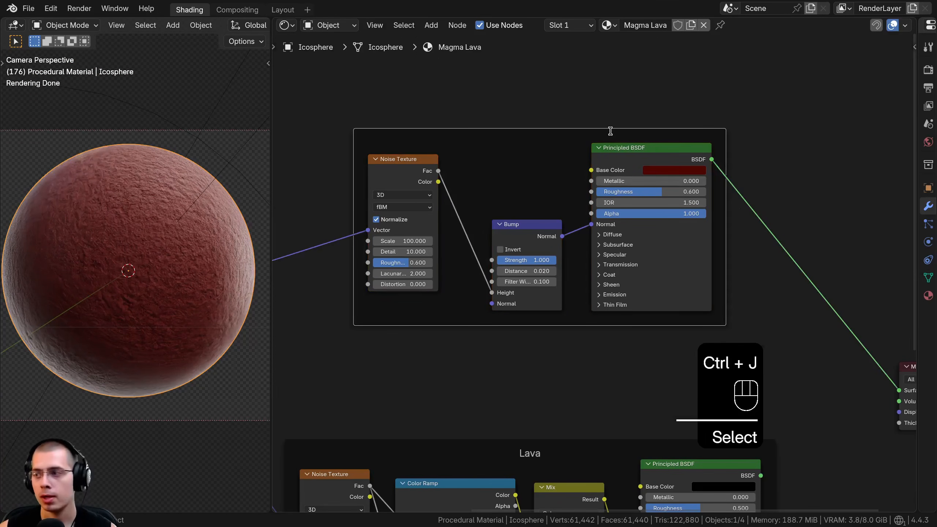
pyautogui.press('F2')
pyautogui.write('Rock')
pyautogui.press('Return')
pyautogui.press('a')
pyautogui.scroll(-2, 619, 260)
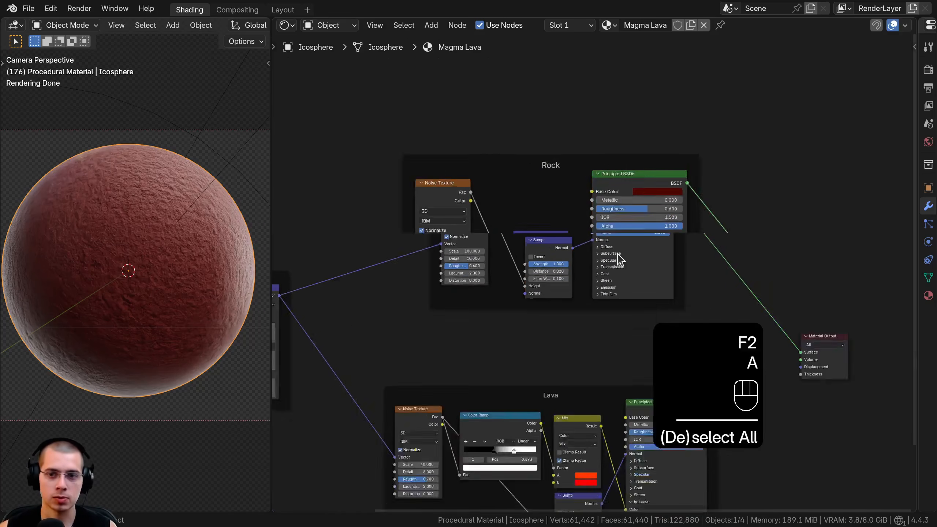
# Preview the Lava shader on the sphere, and reconnect the Rock shader to the Material Output
pyautogui.scroll(-2, 619, 261)
pyautogui.keyDown('ctrl'); pyautogui.keyDown('shift'); pyautogui.click(616, 317); pyautogui.keyUp('shift'); pyautogui.keyUp('ctrl')
pyautogui.keyDown('ctrl'); pyautogui.keyDown('shift'); pyautogui.click(598, 130); pyautogui.keyUp('shift'); pyautogui.keyUp('ctrl')
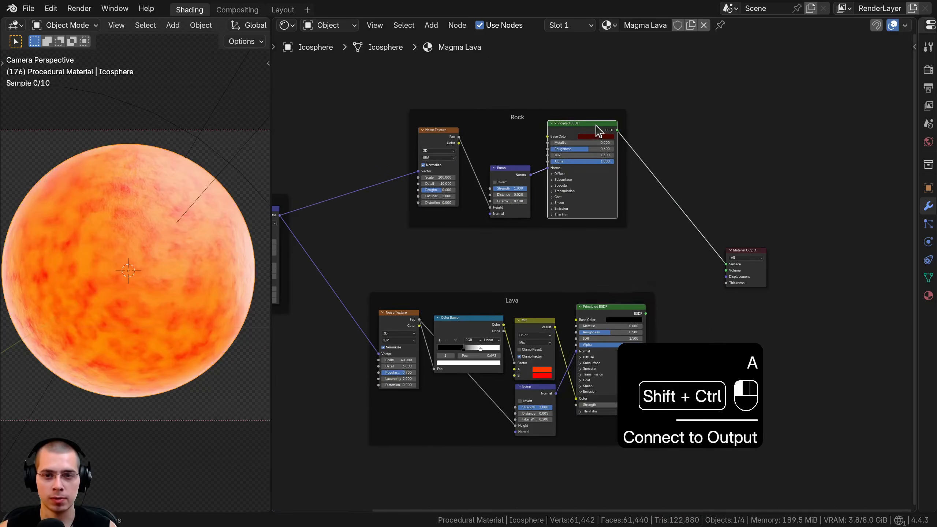
# Move the Rock frame up and the Lava frame down to leave free space between them
pyautogui.moveTo(505, 115); pyautogui.dragTo(506, 92)
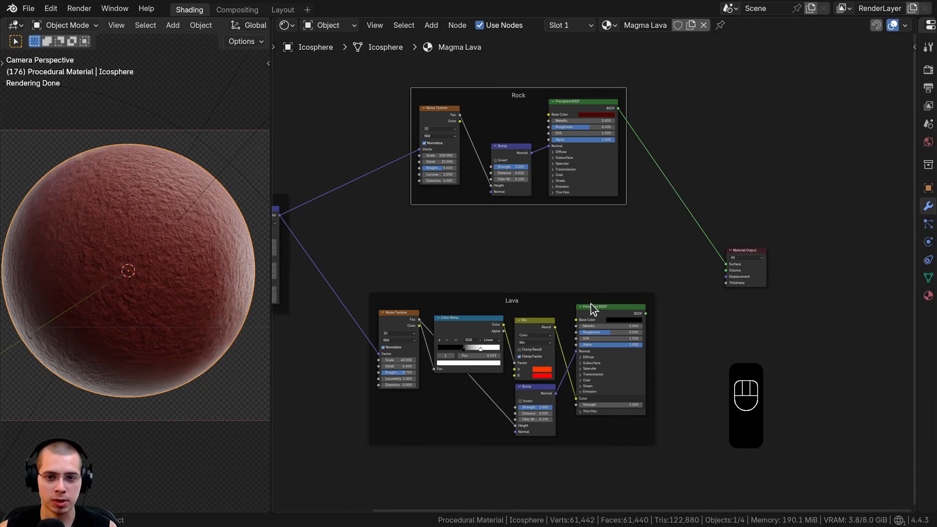
pyautogui.moveTo(505, 107); pyautogui.dragTo(505, 93)
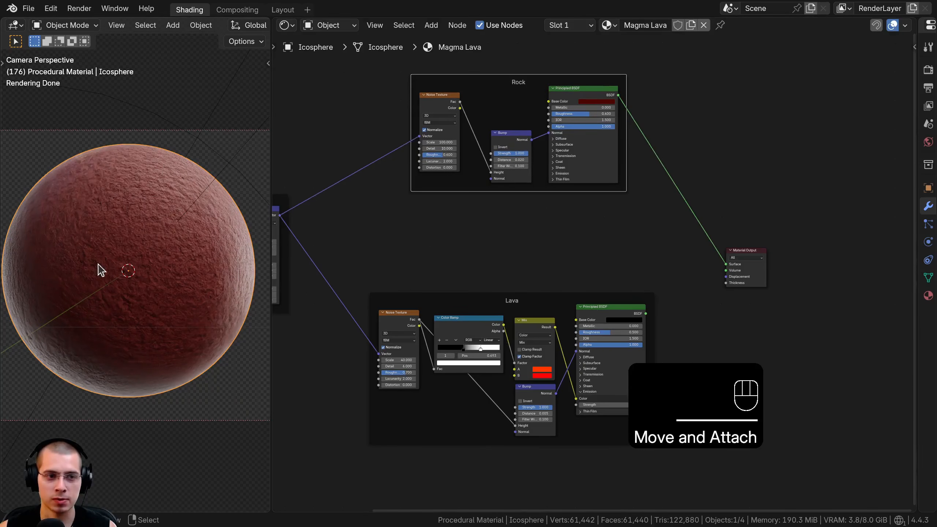
pyautogui.moveTo(559, 302); pyautogui.dragTo(510, 312, button='middle')
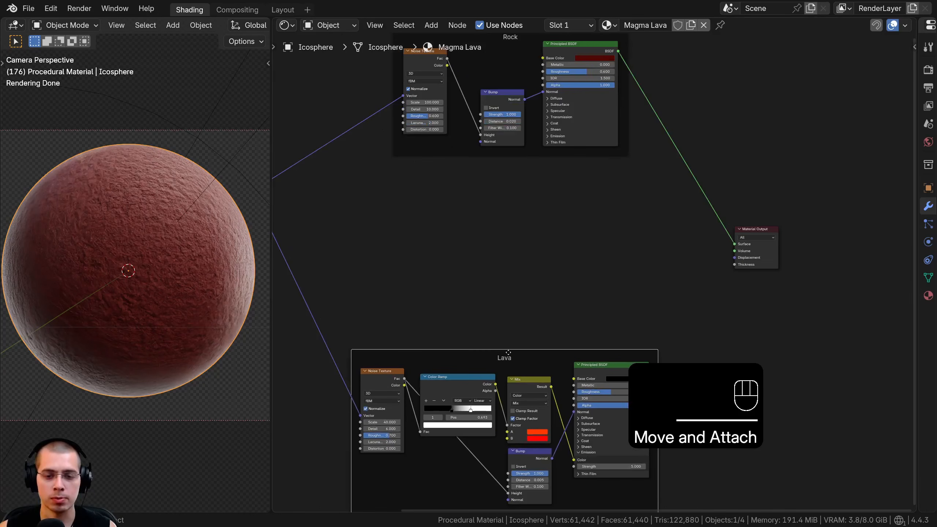
pyautogui.moveTo(508, 308); pyautogui.dragTo(509, 365, button='middle')
pyautogui.moveTo(523, 87); pyautogui.dragTo(522, 83)
pyautogui.moveTo(501, 298); pyautogui.dragTo(500, 268, button='middle')
pyautogui.scroll(3, 500, 268)
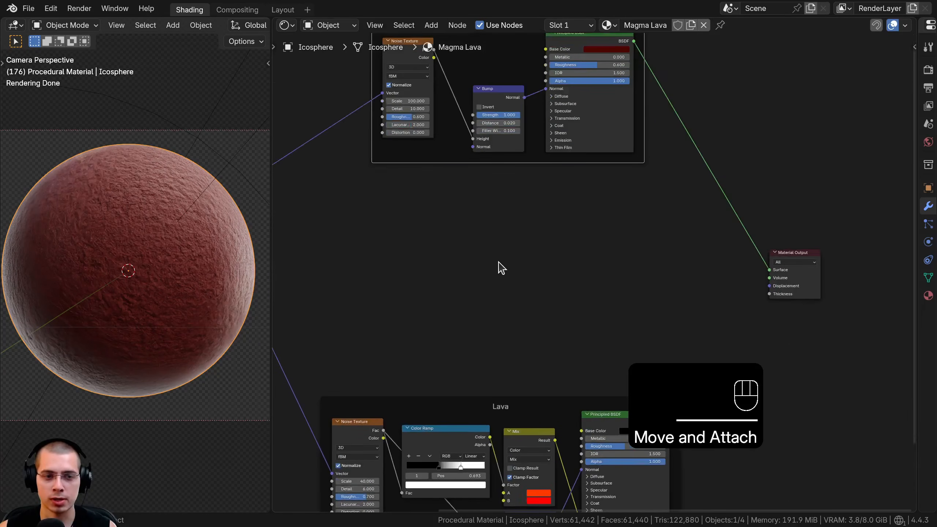
pyautogui.scroll(-1, 399, 157)
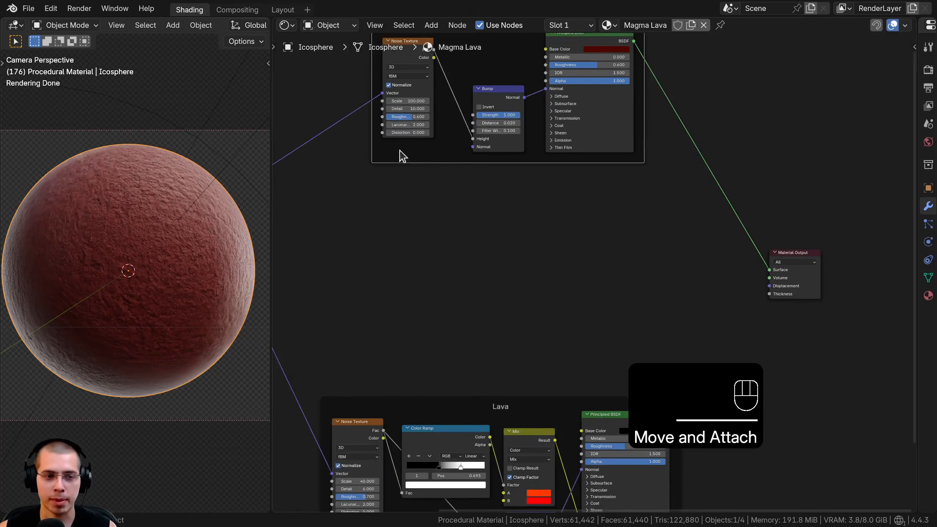
# Add a previewed Noise Texture between the Rock and Lava frames and link the Mapping node's Vector to it
pyautogui.moveTo(399, 157); pyautogui.dragTo(408, 216, button='middle')
pyautogui.moveTo(510, 333); pyautogui.dragTo(555, 269, button='middle')
pyautogui.scroll(1, 554, 268)
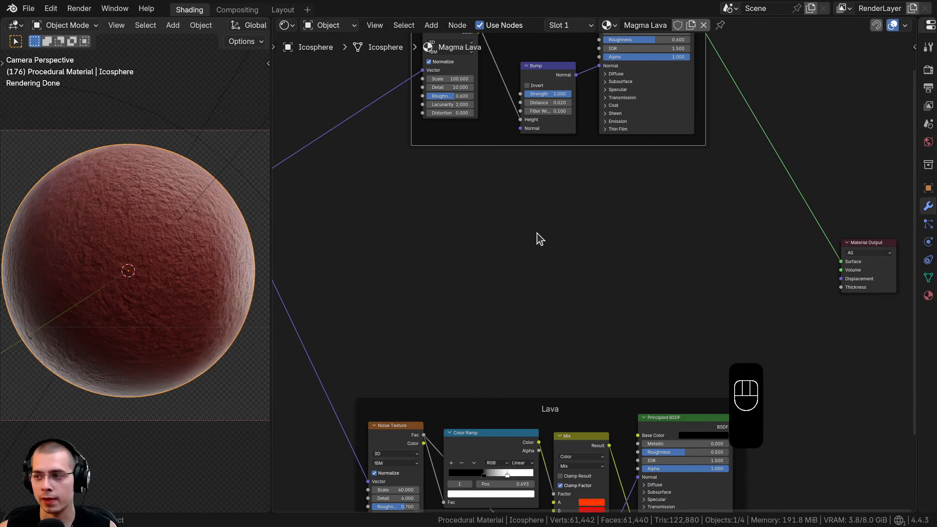
pyautogui.hotkey('shift', 'a')
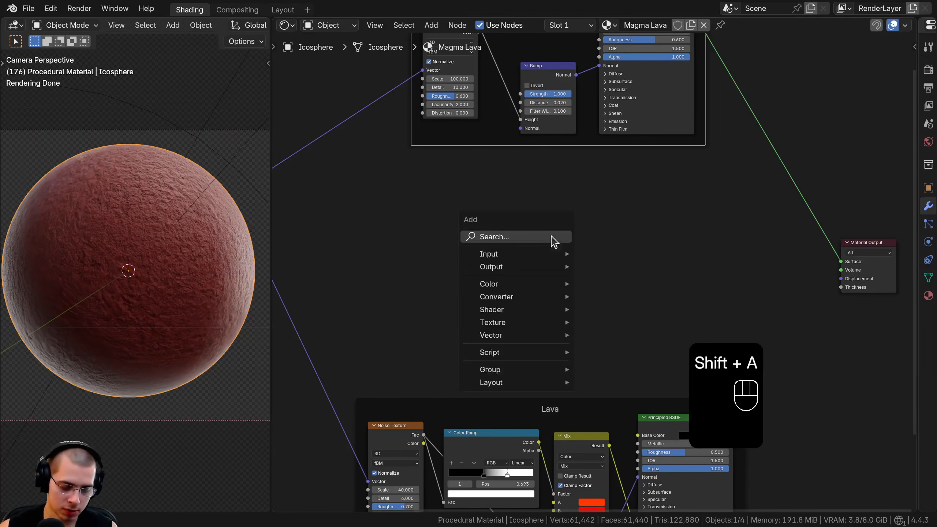
pyautogui.write('nois')
pyautogui.press('Return')
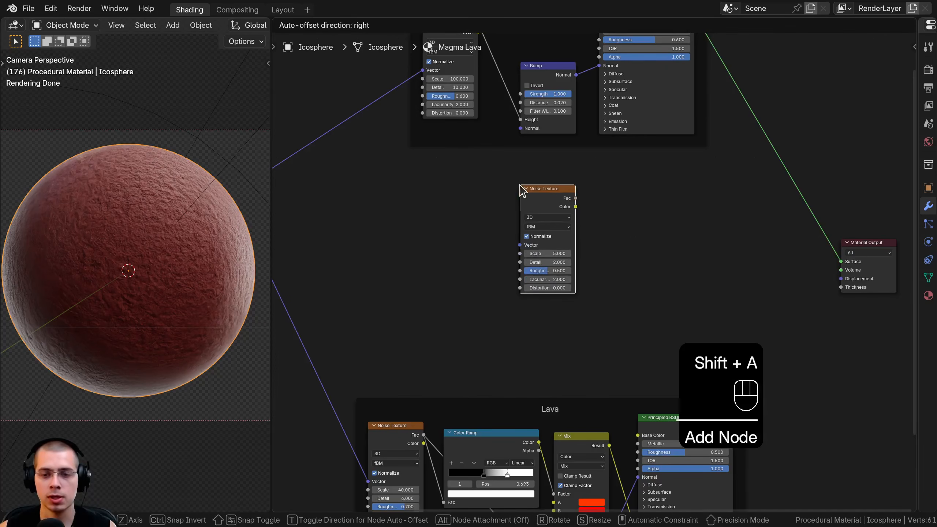
pyautogui.click(519, 185)
pyautogui.keyDown('ctrl'); pyautogui.keyDown('shift'); pyautogui.click(534, 206); pyautogui.keyUp('shift'); pyautogui.keyUp('ctrl')
pyautogui.moveTo(434, 313); pyautogui.dragTo(521, 333, button='middle')
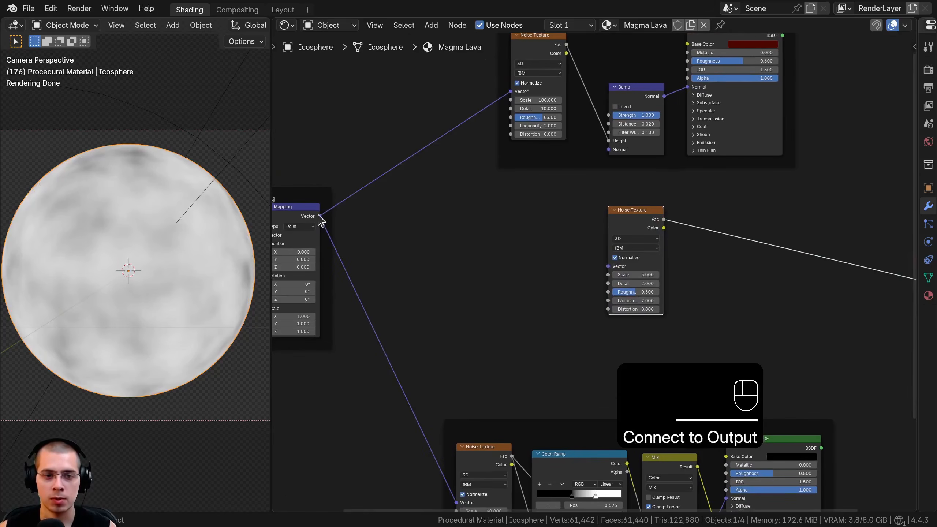
pyautogui.moveTo(320, 217); pyautogui.dragTo(608, 266)
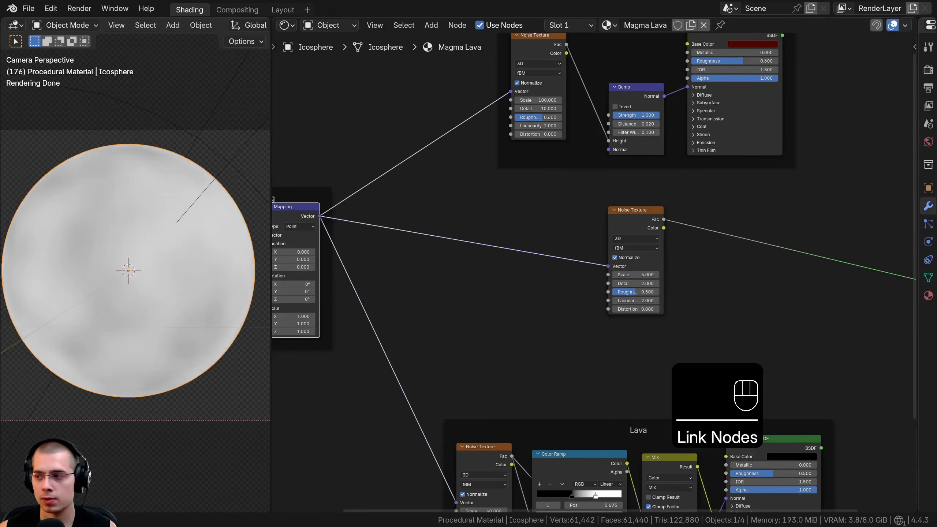
# Set the middle Noise Texture's Scale to 12, Detail to 10 and Roughness to 0.8
pyautogui.scroll(3, 595, 273)
pyautogui.click(671, 275)
pyautogui.write('1')
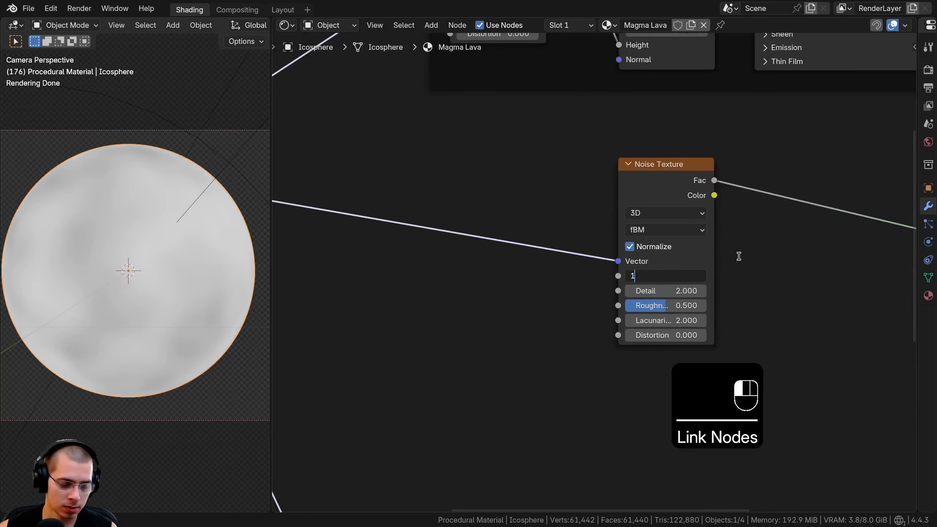
pyautogui.write('2')
pyautogui.press('Return')
pyautogui.moveTo(675, 260); pyautogui.dragTo(622, 251, button='middle')
pyautogui.click(623, 283)
pyautogui.write('1')
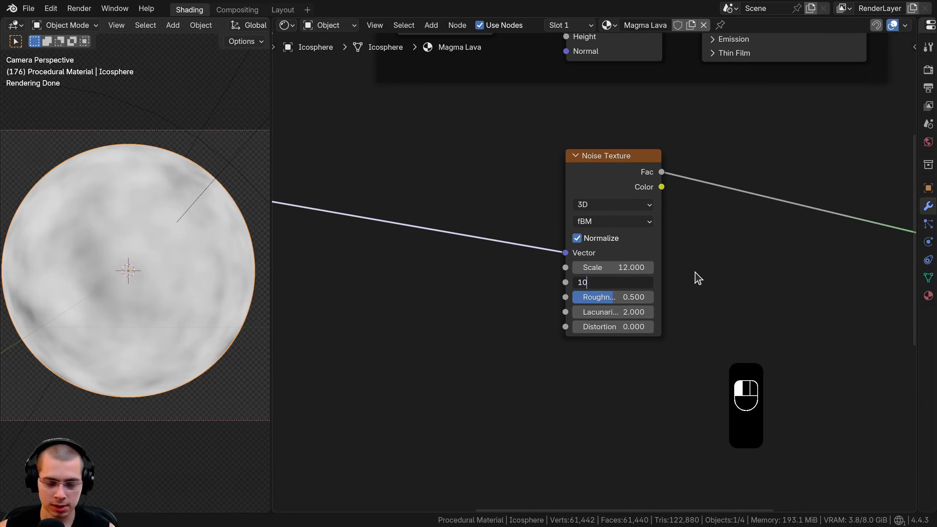
pyautogui.write('0')
pyautogui.press('Return')
pyautogui.click(631, 296)
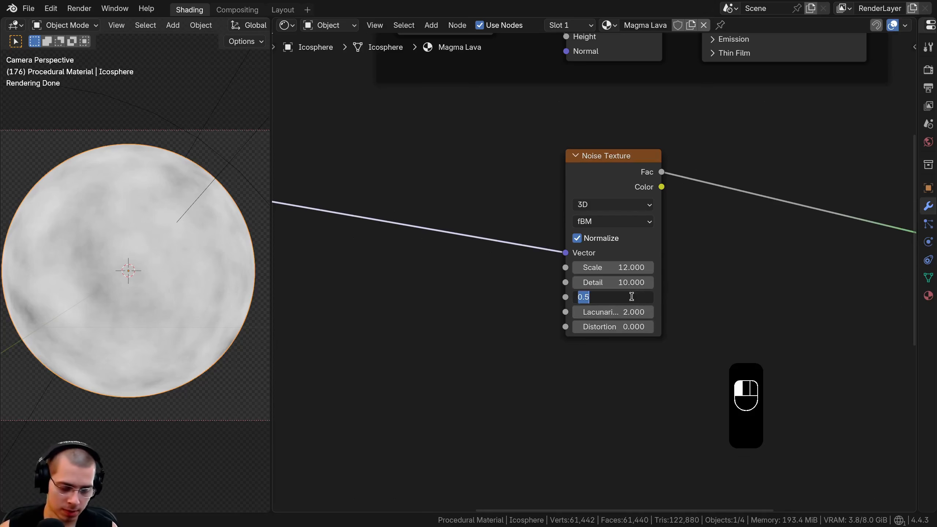
pyautogui.write('0.8')
pyautogui.press('Return')
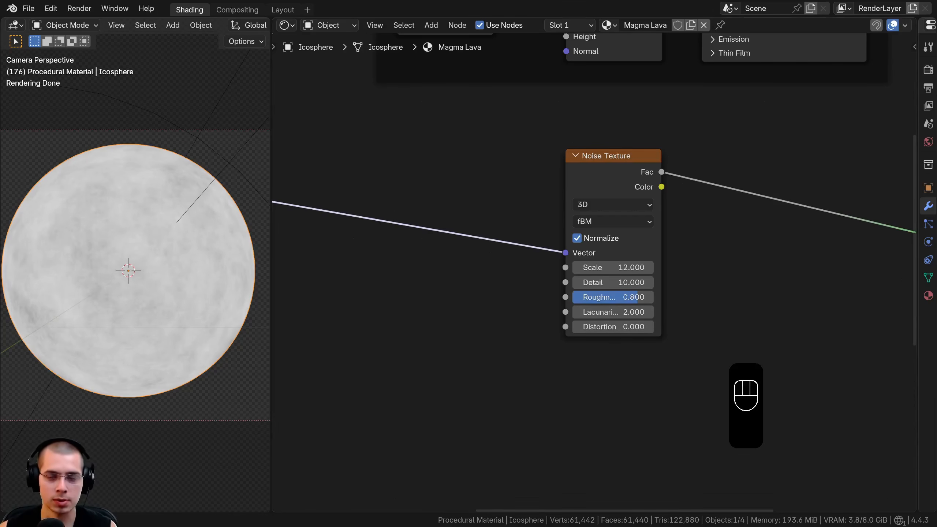
# Insert a Voronoi Texture between the Mapping node and the middle Noise Texture, with its Distance output feeding the noise Vector
pyautogui.moveTo(492, 235); pyautogui.dragTo(547, 220, button='middle')
pyautogui.scroll(-1, 405, 204)
pyautogui.moveTo(349, 188); pyautogui.dragTo(353, 194, button='middle')
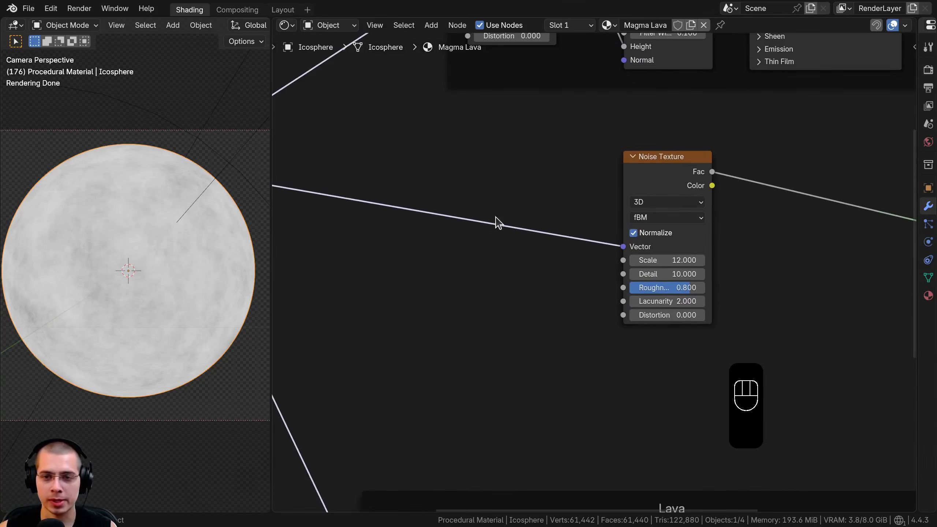
pyautogui.moveTo(649, 157); pyautogui.dragTo(657, 157)
pyautogui.hotkey('shift', 'a')
pyautogui.write('vor')
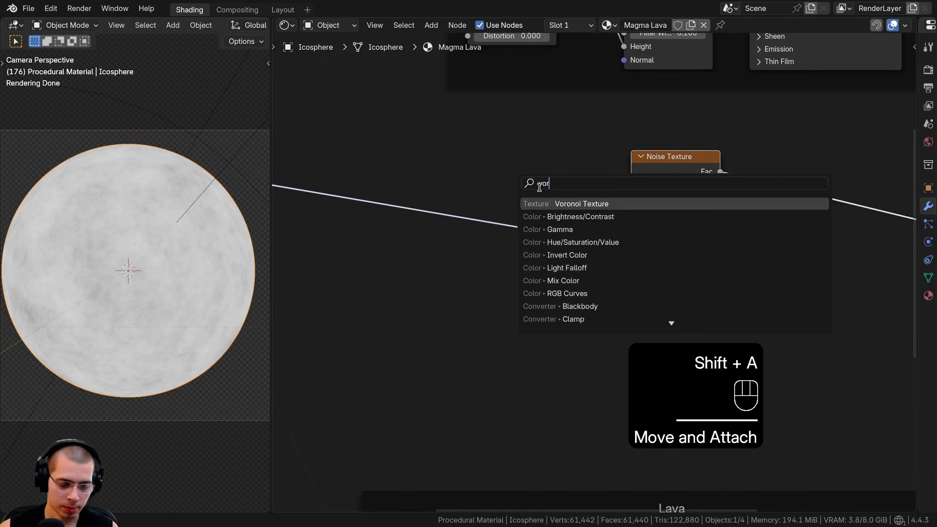
pyautogui.press('Return')
pyautogui.click(457, 151)
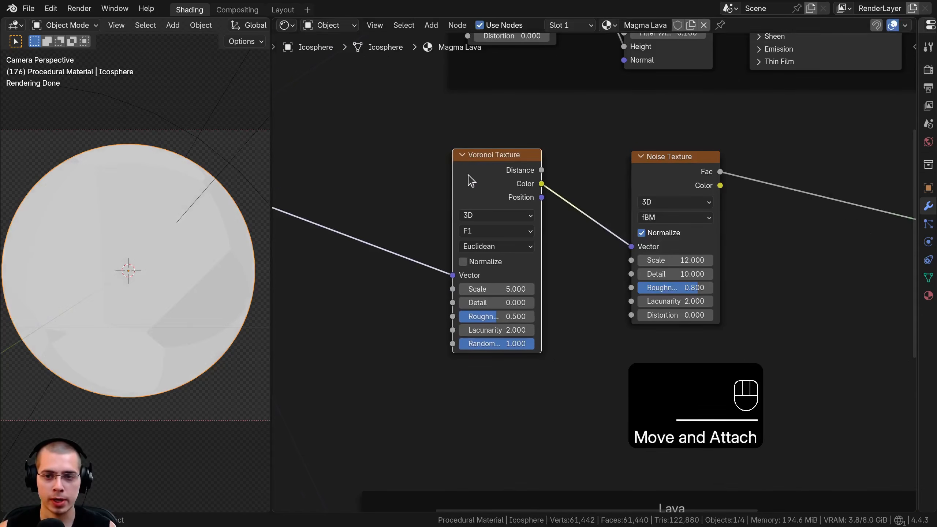
pyautogui.scroll(1, 531, 213)
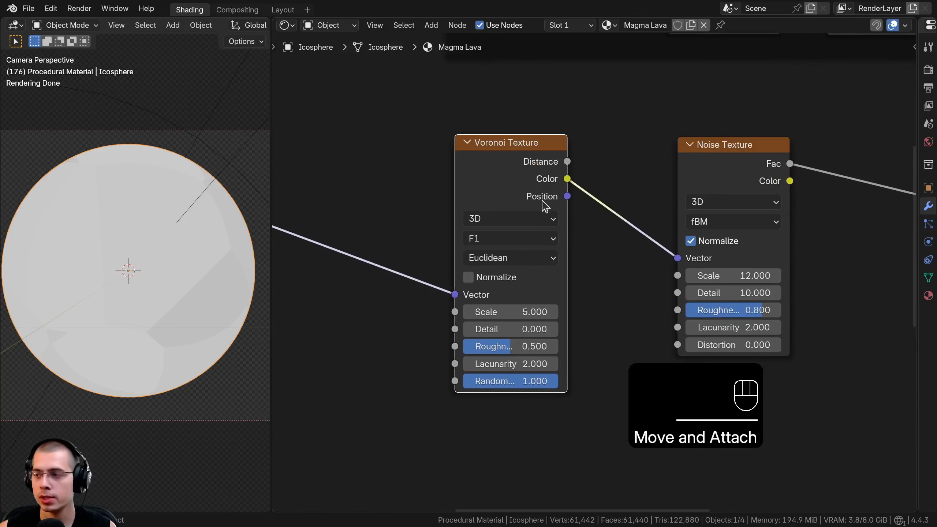
pyautogui.moveTo(567, 162); pyautogui.dragTo(687, 263)
# Set the Voronoi Texture's distance metric to Chebychev and its Scale to 20
pyautogui.scroll(1, 527, 324)
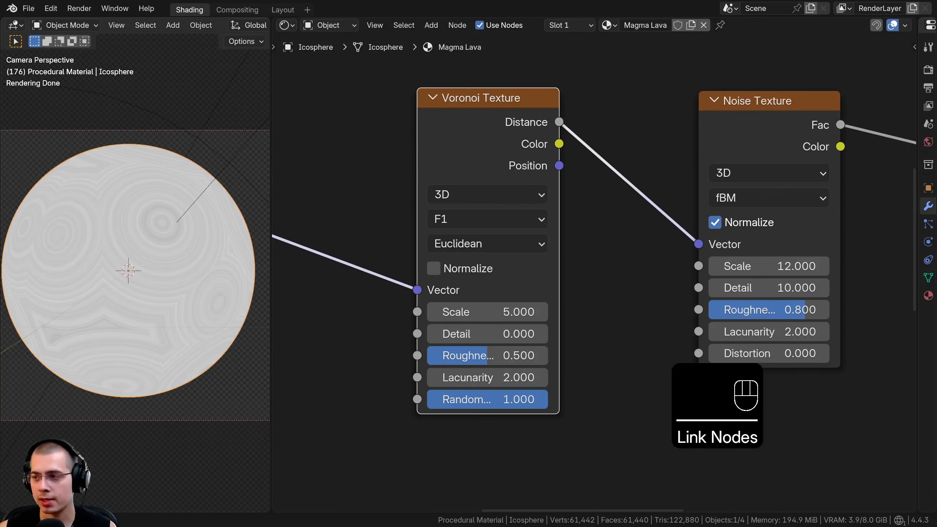
pyautogui.click(470, 233)
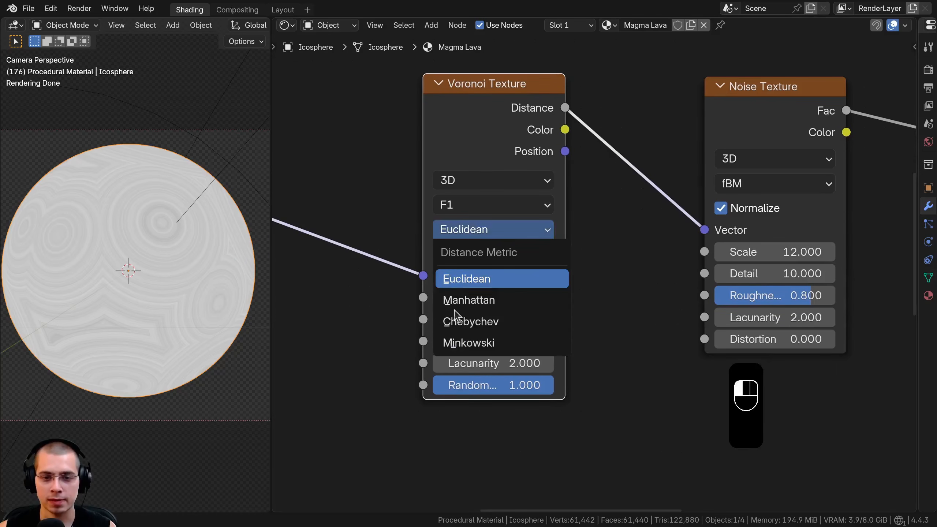
pyautogui.click(455, 326)
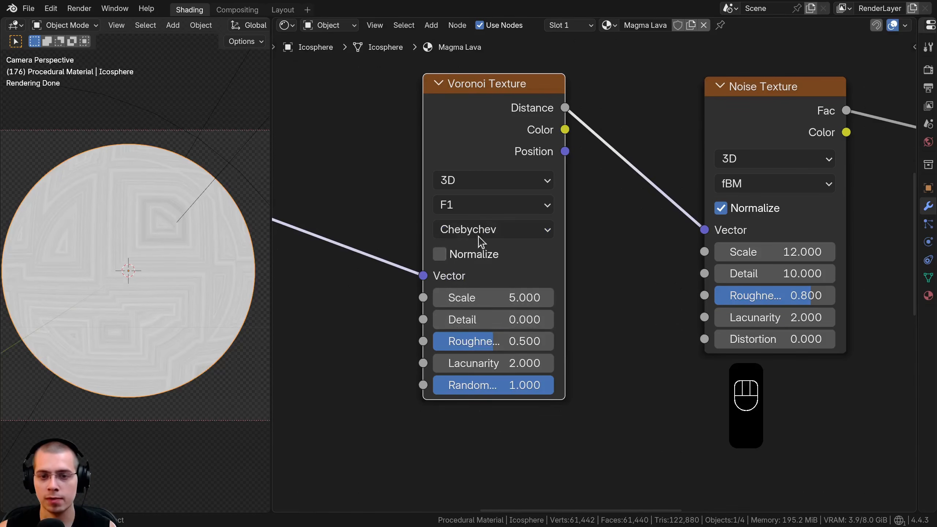
pyautogui.click(498, 295)
pyautogui.write('10')
pyautogui.press('BackSpace')
pyautogui.press('BackSpace')
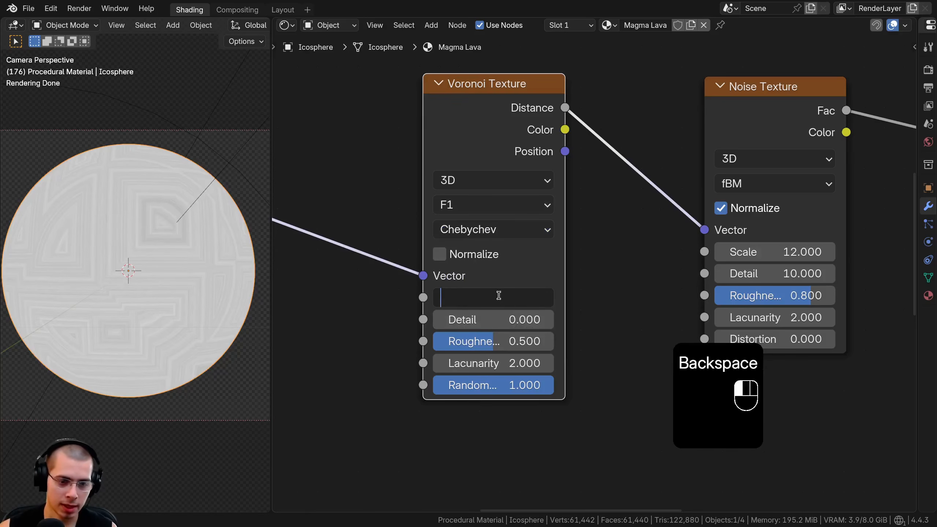
pyautogui.write('20')
pyautogui.press('Return')
# Set the Voronoi Texture's Detail to 10 and Roughness to 0.3, and inspect the pattern up close on the sphere
pyautogui.click(512, 319)
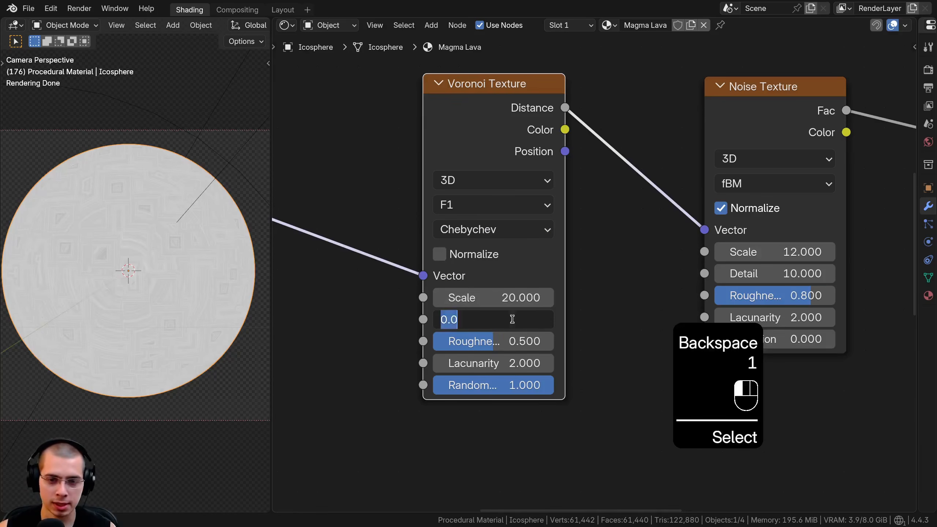
pyautogui.write('10')
pyautogui.press('Return')
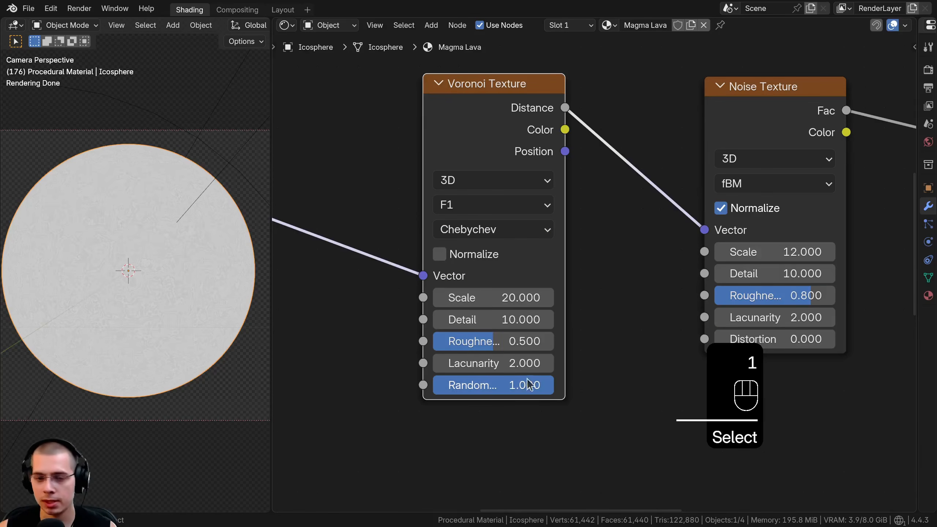
pyautogui.click(506, 342)
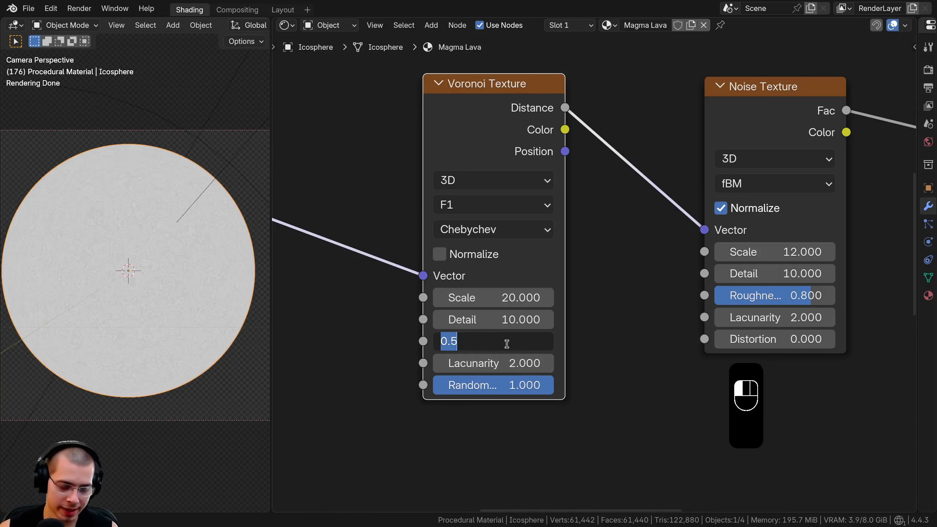
pyautogui.write('.3')
pyautogui.press('Return')
pyautogui.scroll(4, 137, 277)
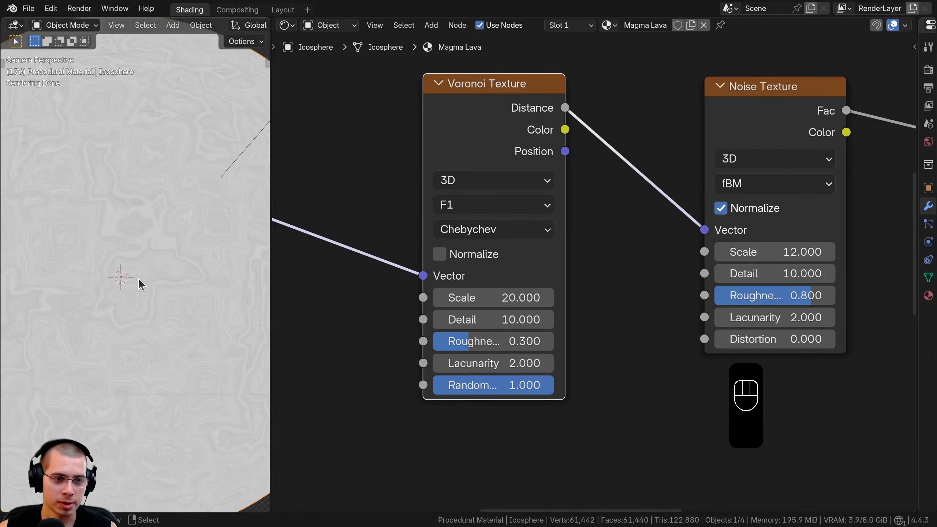
pyautogui.keyDown('shift'); pyautogui.moveTo(69, 114); pyautogui.dragTo(117, 142, button='middle'); pyautogui.keyUp('shift')
pyautogui.scroll(4, 117, 142)
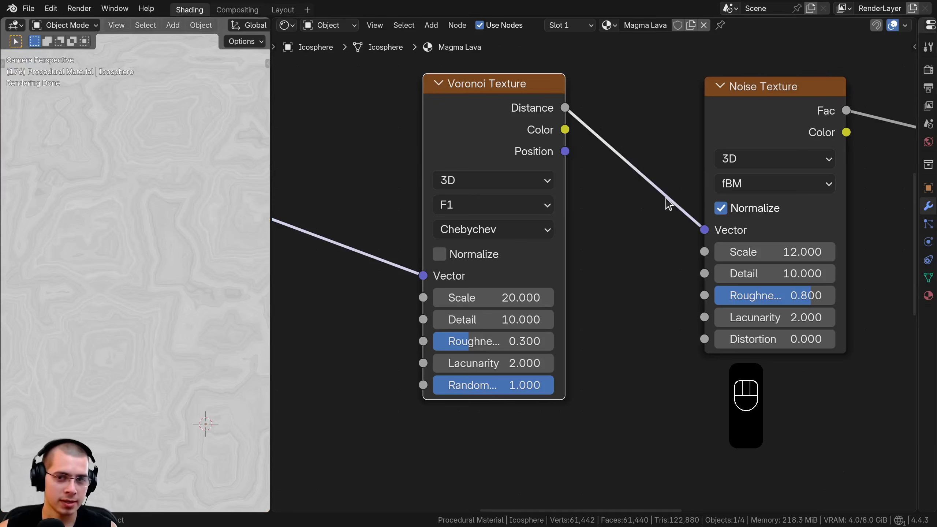
# Spread the Voronoi Texture and the middle Noise Texture apart to leave room for a node between them
pyautogui.scroll(-6, 665, 198)
pyautogui.moveTo(547, 179); pyautogui.dragTo(514, 187, button='middle')
pyautogui.moveTo(514, 186); pyautogui.dragTo(469, 190)
pyautogui.moveTo(641, 174); pyautogui.dragTo(703, 187)
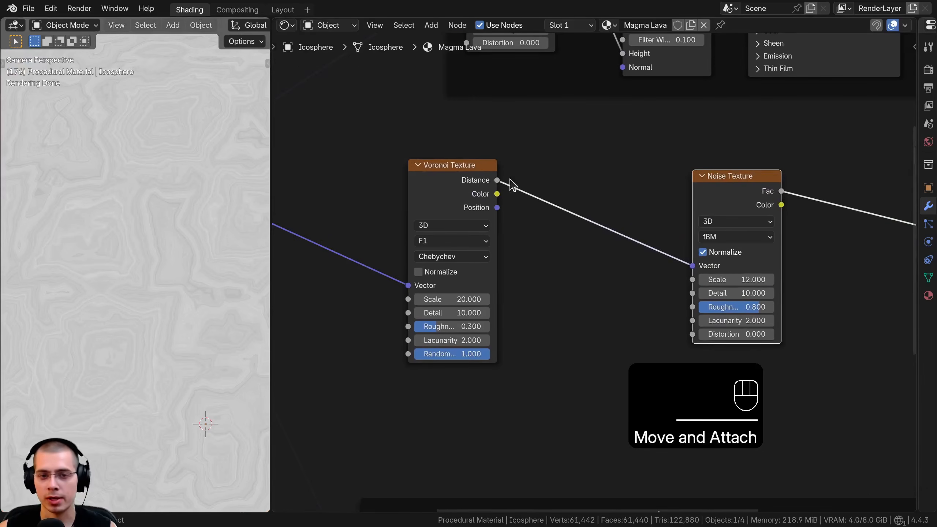
pyautogui.click(454, 187)
pyautogui.click(737, 180)
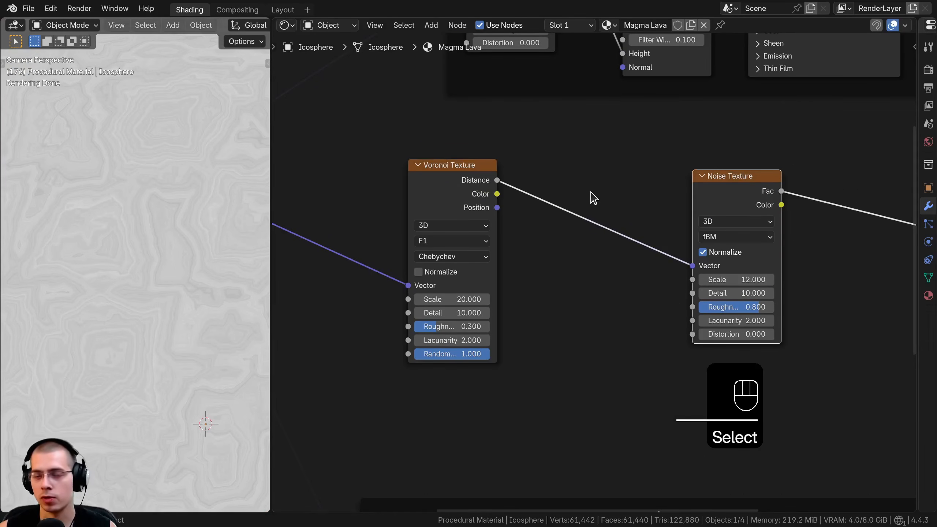
# Insert a Mix Color node on the link between the Voronoi Texture and the middle Noise Texture
pyautogui.hotkey('shift', 'a')
pyautogui.write('mx')
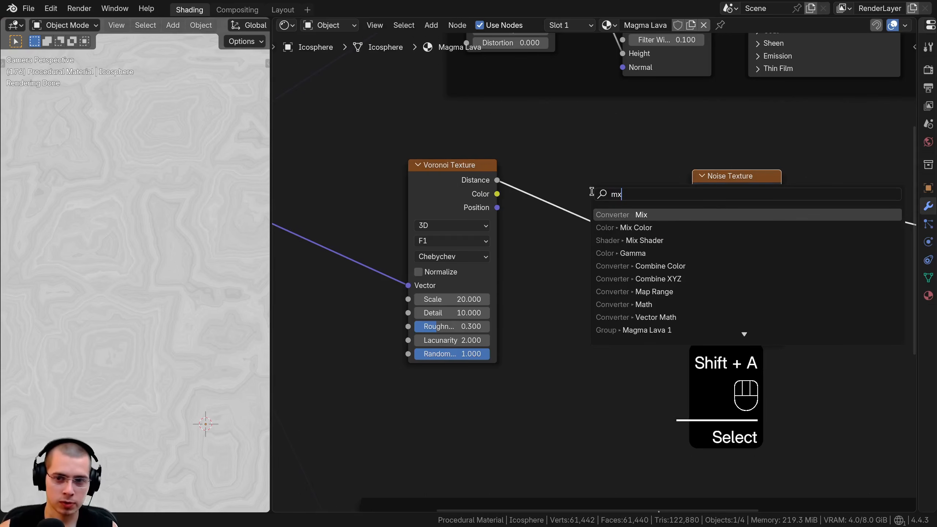
pyautogui.click(675, 227)
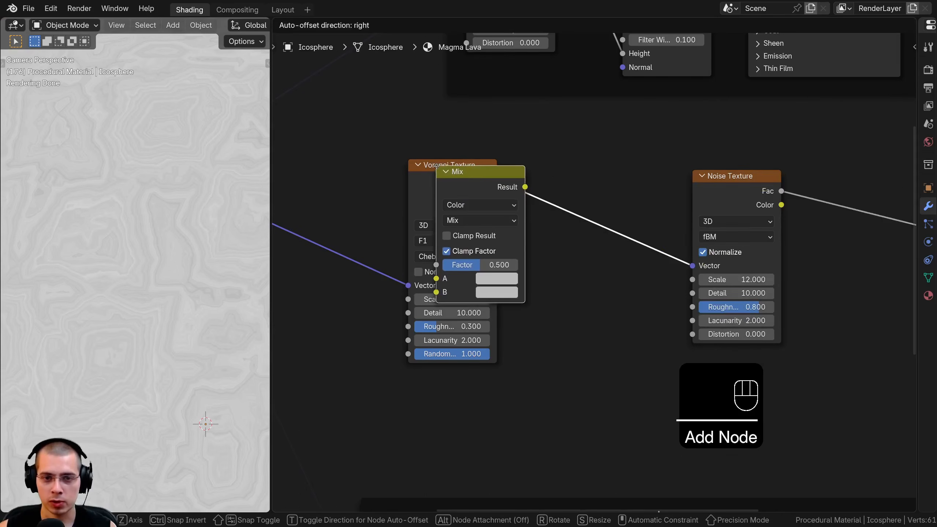
pyautogui.click(583, 178)
# Move the Voronoi Distance link to the Mix node's B input and link the Mapping node's Vector to its A input
pyautogui.scroll(-4, 568, 185)
pyautogui.moveTo(489, 212); pyautogui.dragTo(533, 206, button='middle')
pyautogui.moveTo(391, 203); pyautogui.dragTo(530, 205, button='middle')
pyautogui.click(412, 157)
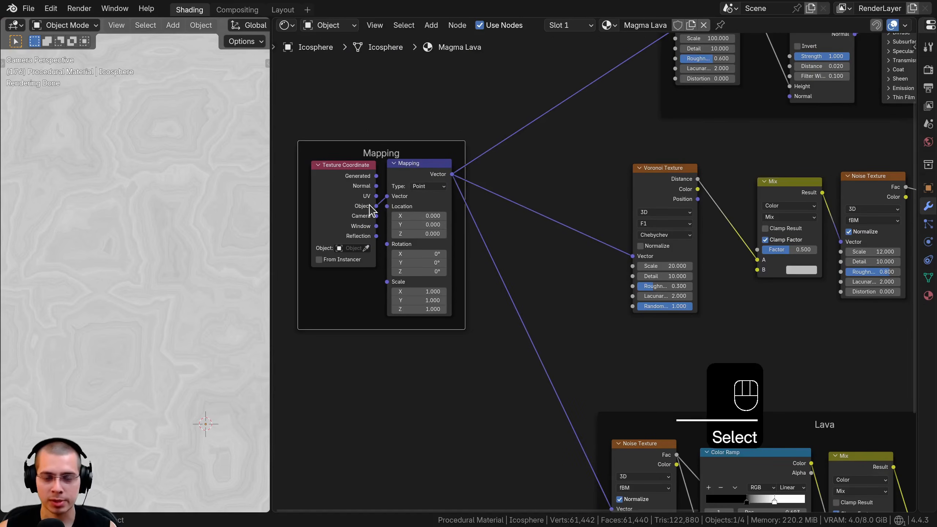
pyautogui.moveTo(407, 208); pyautogui.dragTo(322, 220, button='middle')
pyautogui.moveTo(587, 195); pyautogui.dragTo(592, 179)
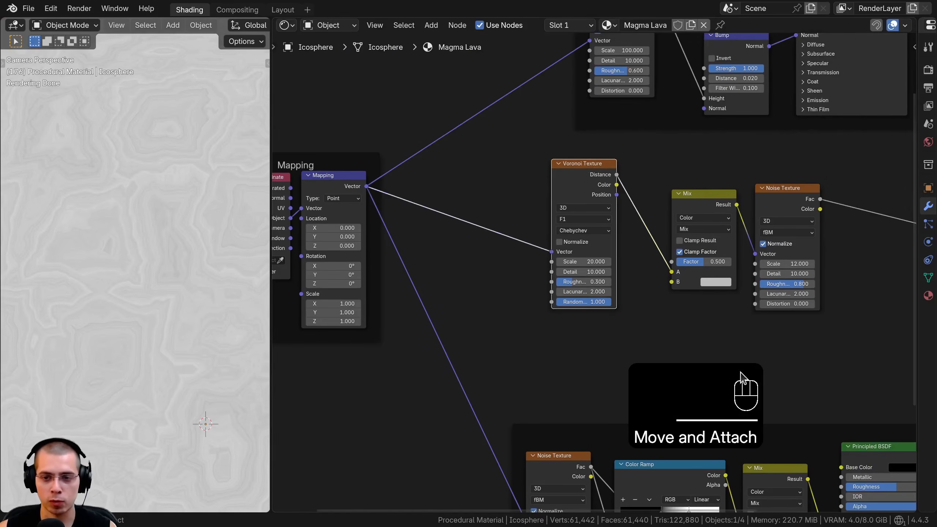
pyautogui.scroll(2, 597, 162)
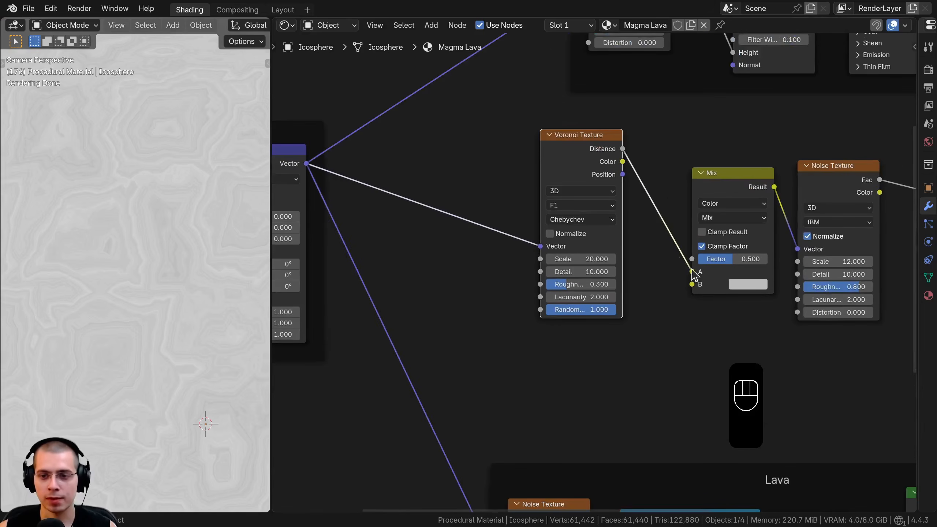
pyautogui.moveTo(693, 272); pyautogui.dragTo(692, 284)
pyautogui.scroll(-1, 485, 262)
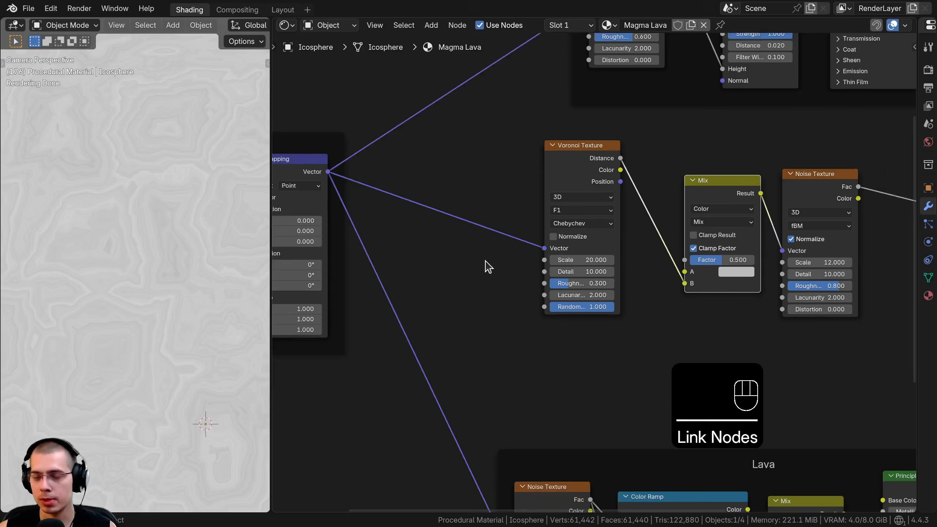
pyautogui.moveTo(304, 180); pyautogui.dragTo(342, 177, button='middle')
pyautogui.moveTo(366, 169); pyautogui.dragTo(721, 269)
# Set the Mix node's blending mode to Linear Light
pyautogui.scroll(2, 680, 218)
pyautogui.click(684, 206)
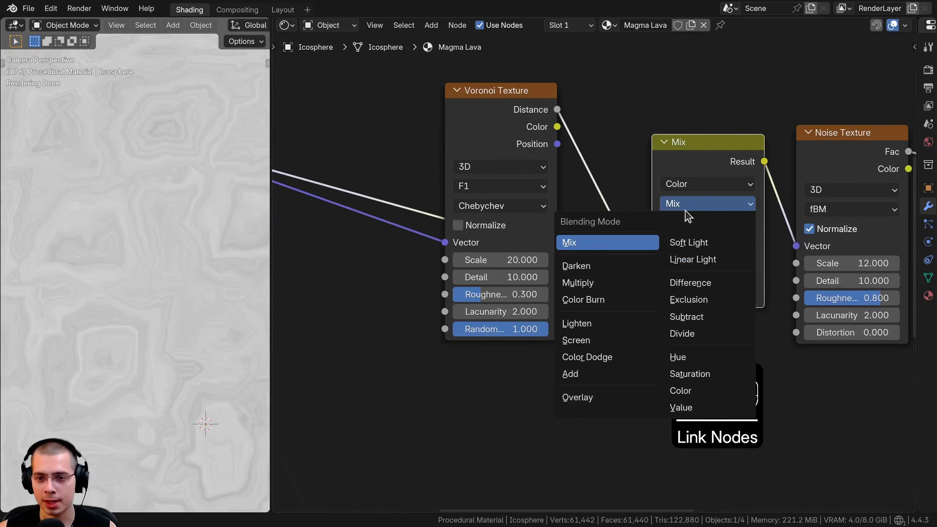
pyautogui.click(700, 263)
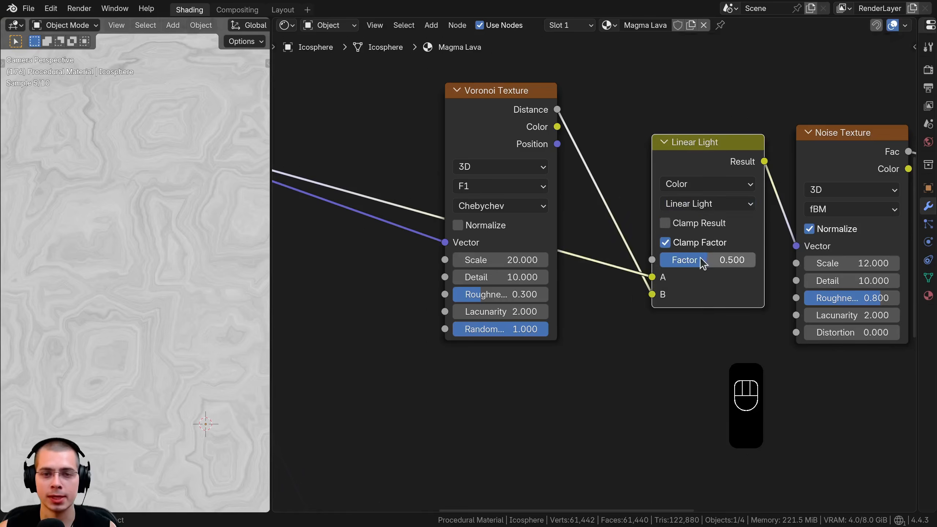
# Lower the Linear Light node's Factor to about 0.313 and open the value for editing
pyautogui.scroll(-2, 702, 263)
pyautogui.moveTo(703, 264); pyautogui.dragTo(567, 275, button='middle')
pyautogui.scroll(-3, 82, 278)
pyautogui.scroll(3, 596, 272)
pyautogui.moveTo(594, 274); pyautogui.dragTo(548, 287)
pyautogui.scroll(2, 547, 287)
pyautogui.click(550, 263)
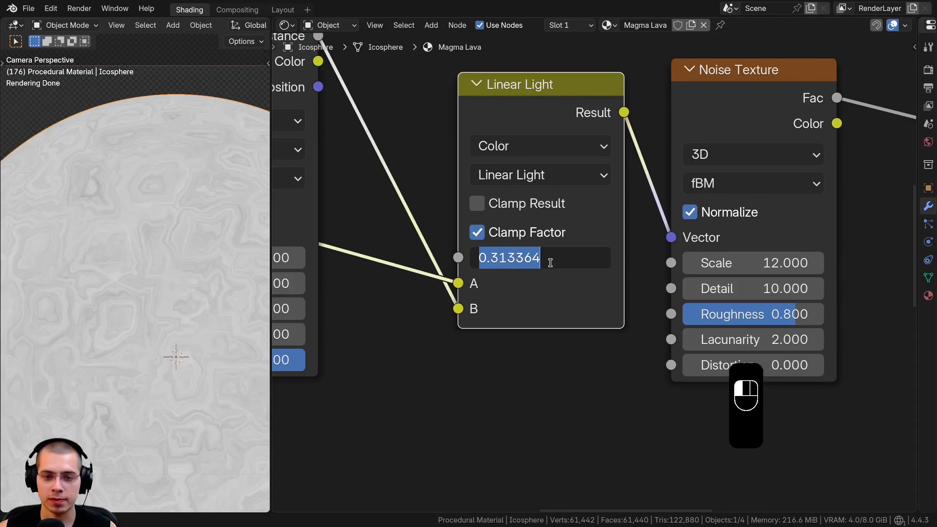
# Set the Linear Light node's Factor to 0.02
pyautogui.write('0.02')
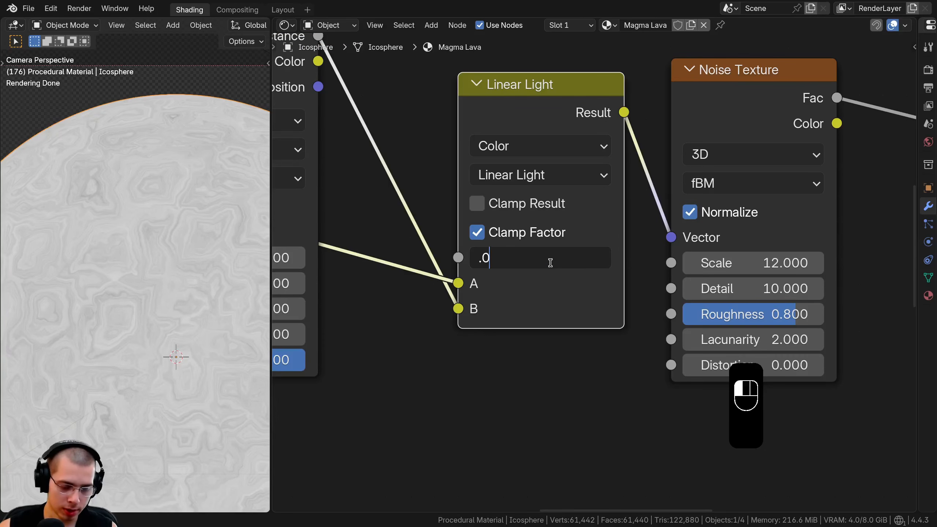
pyautogui.press('Return')
pyautogui.scroll(-2, 163, 328)
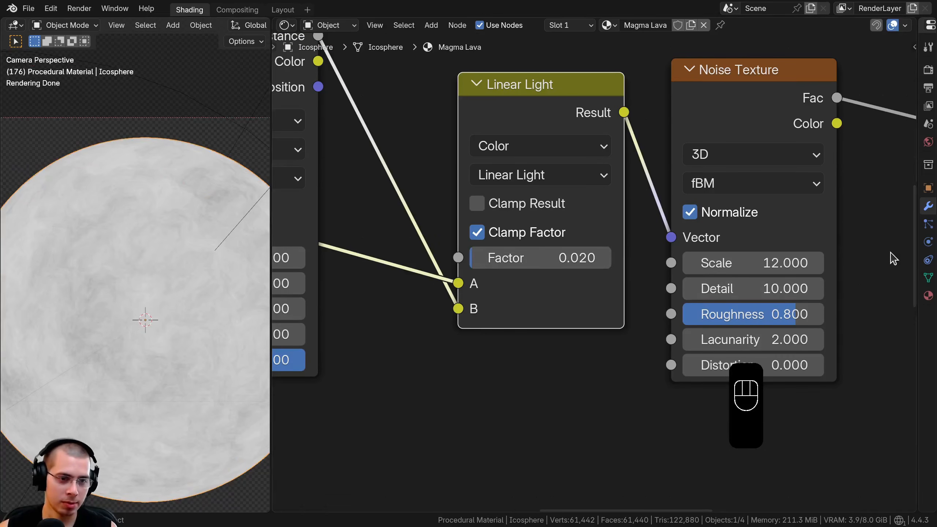
pyautogui.scroll(-4, 893, 257)
# Add a Color Ramp node on the link between the second Noise Texture and the Material Output
pyautogui.hotkey('shift', 'a')
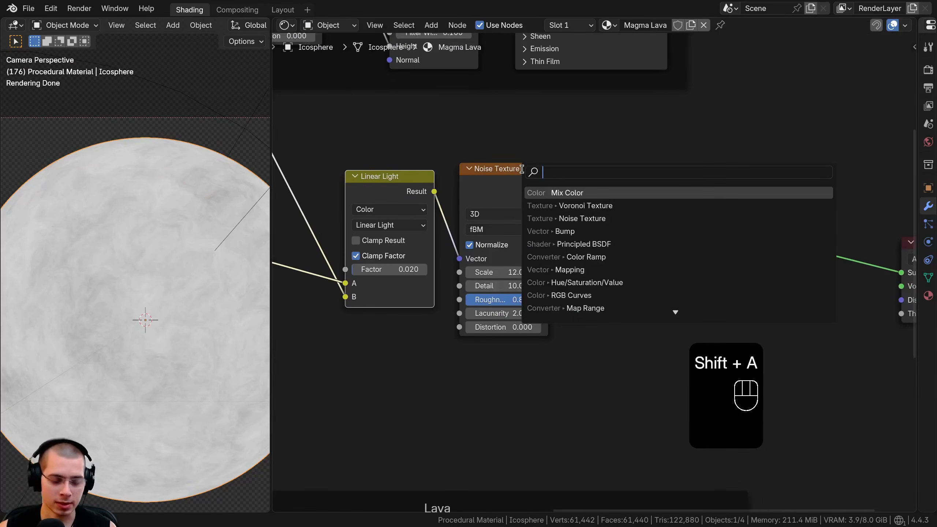
pyautogui.write('col')
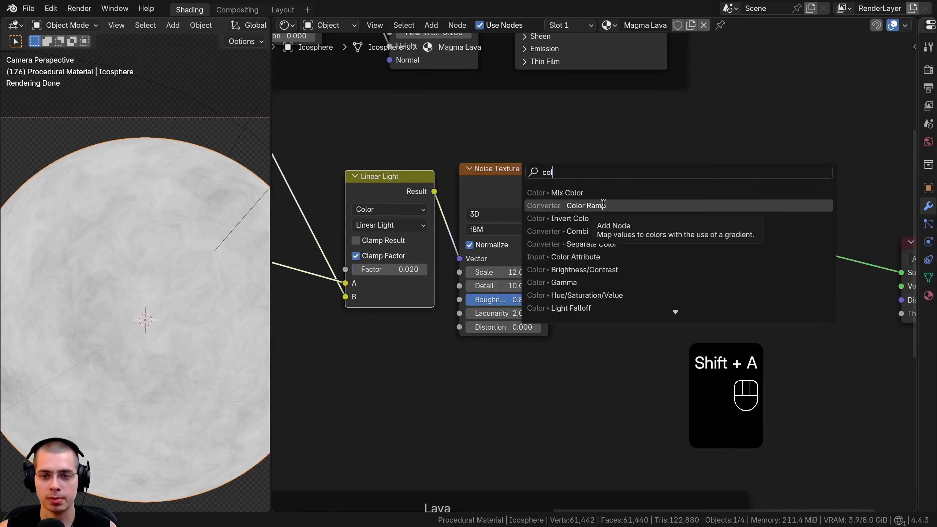
pyautogui.click(602, 205)
pyautogui.click(660, 207)
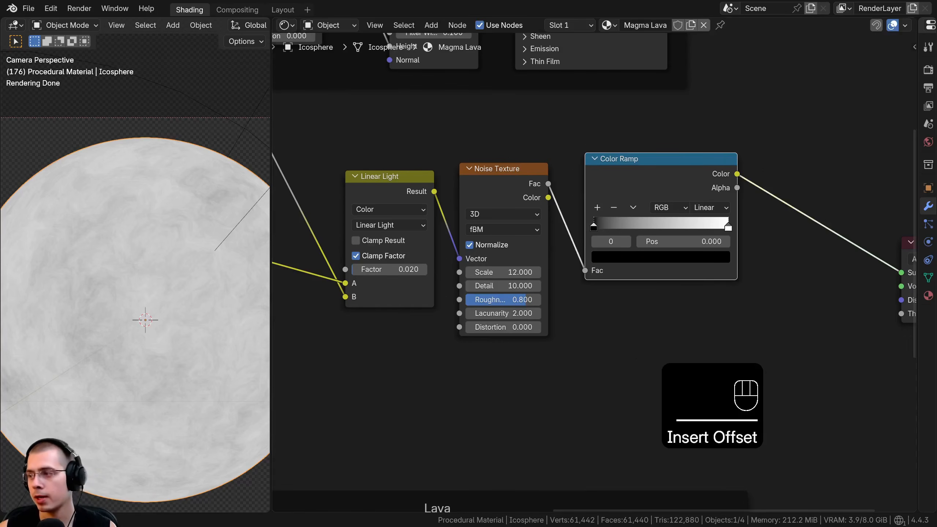
# Raise the Color Ramp's contrast by moving the black stop to 0.405 and the white stop close beside it
pyautogui.scroll(1, 521, 240)
pyautogui.moveTo(533, 221); pyautogui.dragTo(601, 221)
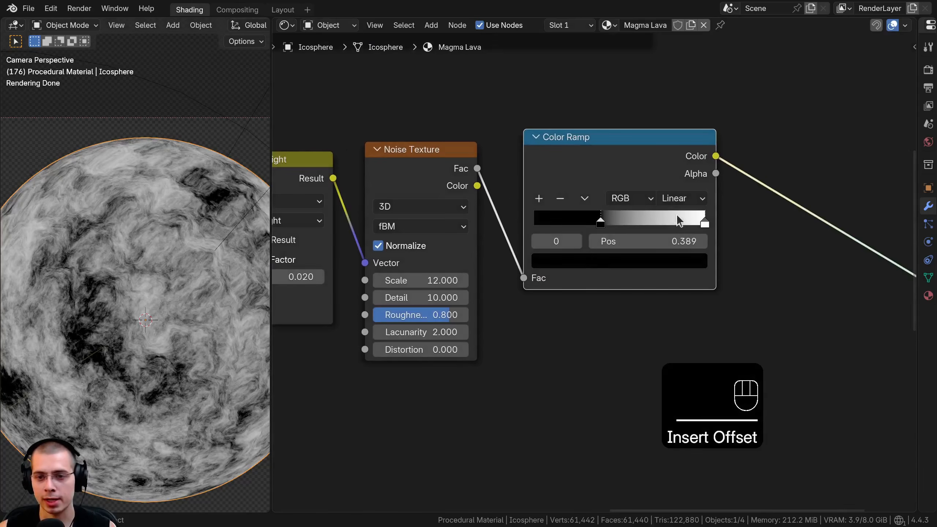
pyautogui.moveTo(705, 222); pyautogui.dragTo(752, 233)
pyautogui.scroll(-1, 592, 235)
pyautogui.scroll(-4, 568, 255)
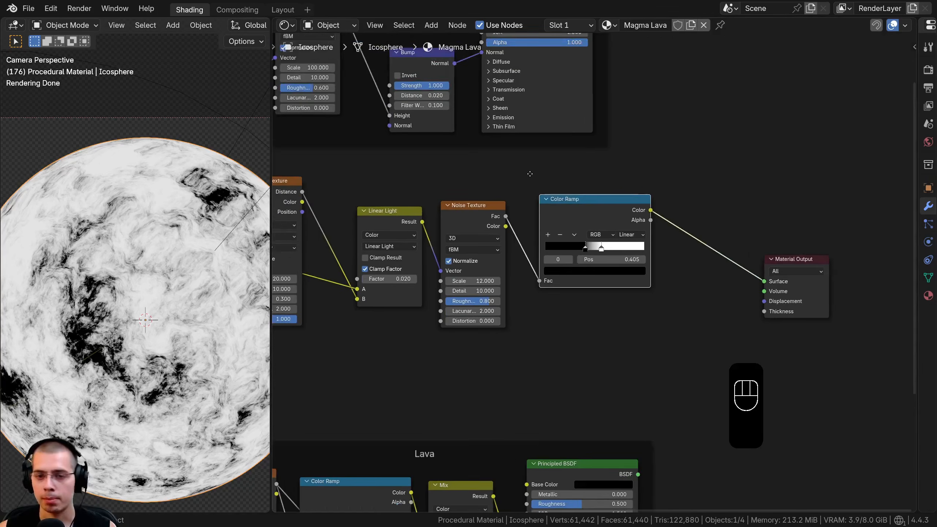
# Add a Mix Shader node in the free space beside the Color Ramp, above the Material Output
pyautogui.moveTo(528, 174); pyautogui.dragTo(495, 146, button='middle')
pyautogui.moveTo(499, 279); pyautogui.dragTo(492, 193, button='middle')
pyautogui.scroll(-3, 464, 323)
pyautogui.moveTo(463, 323); pyautogui.dragTo(499, 423, button='middle')
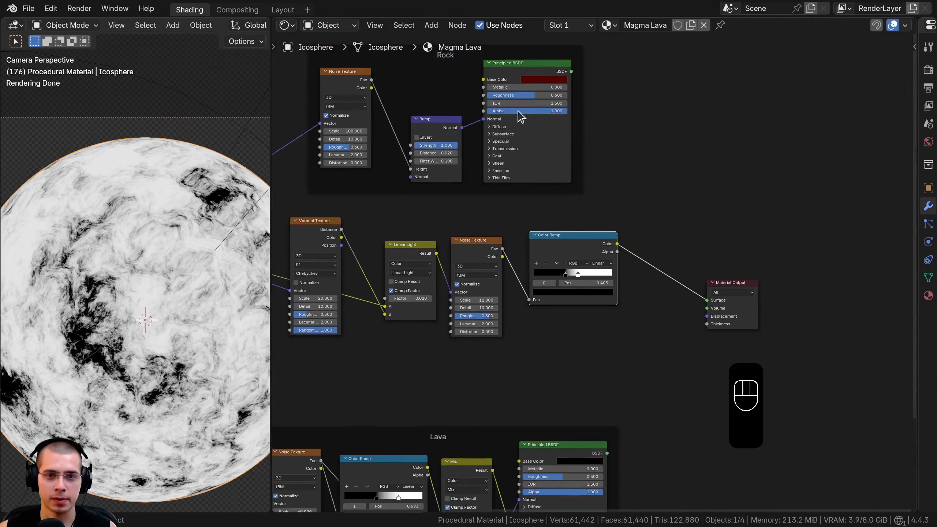
pyautogui.moveTo(585, 271); pyautogui.dragTo(550, 257, button='middle')
pyautogui.hotkey('shift', 'a')
pyautogui.click(552, 254)
pyautogui.write('mix')
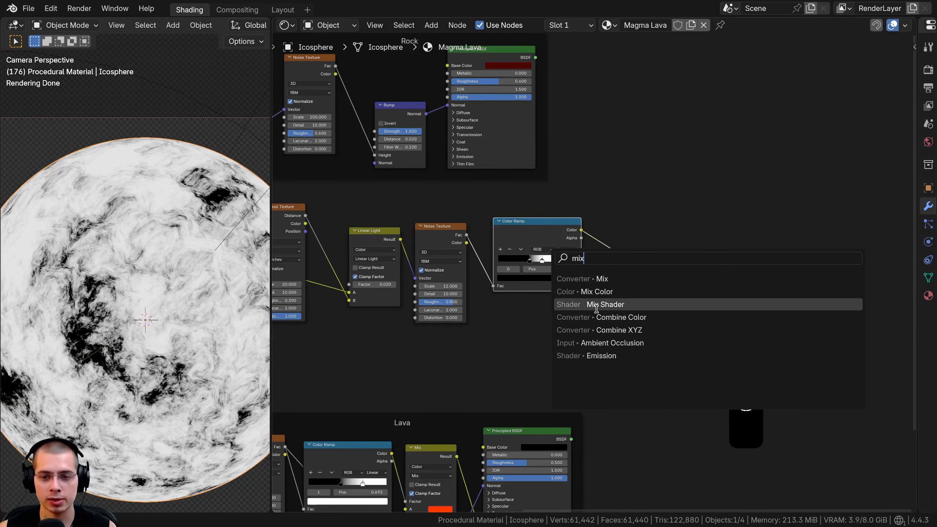
pyautogui.click(605, 304)
pyautogui.click(664, 210)
# Link the Rock group's Principled BSDF to the Mix Shader's first shader input and the Lava group's to the second
pyautogui.moveTo(496, 151); pyautogui.dragTo(496, 181, button='middle')
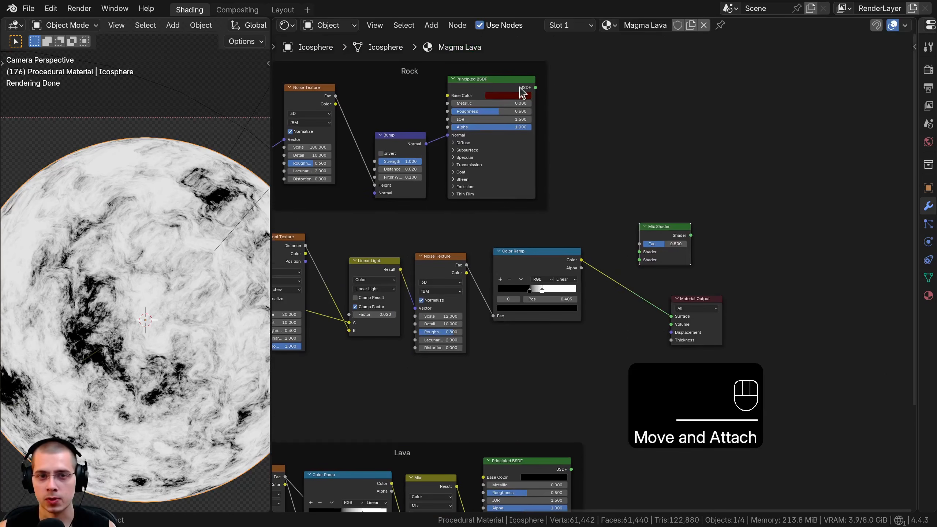
pyautogui.moveTo(535, 88); pyautogui.dragTo(636, 252)
pyautogui.moveTo(439, 444); pyautogui.dragTo(421, 328, button='middle')
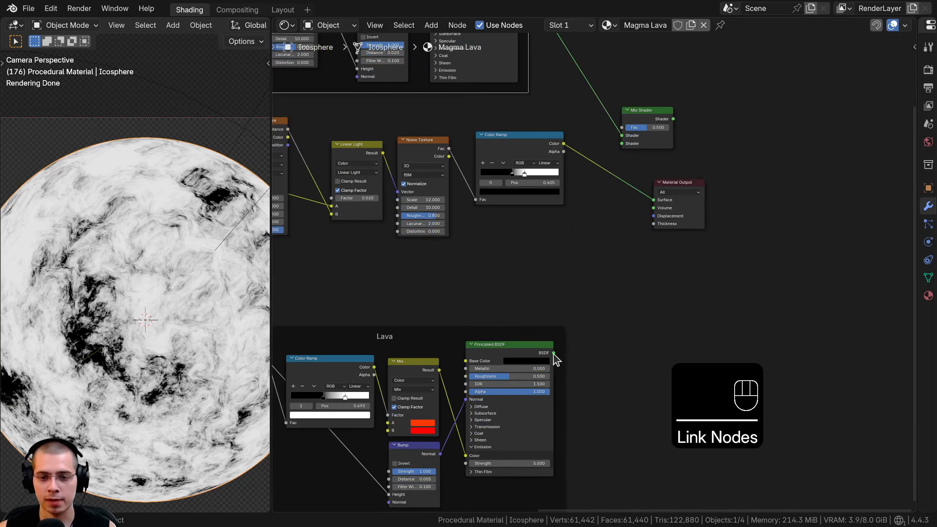
pyautogui.moveTo(553, 353); pyautogui.dragTo(621, 143)
# Connect the Mix Shader to the Material Output's Surface and place the Material Output directly beside it
pyautogui.moveTo(638, 145); pyautogui.dragTo(502, 268, button='middle')
pyautogui.scroll(4, 502, 268)
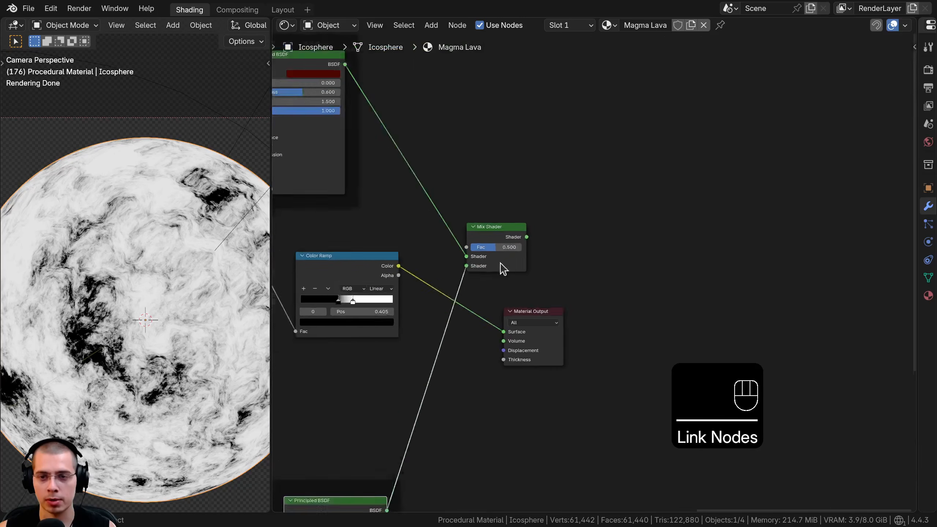
pyautogui.keyDown('ctrl'); pyautogui.keyDown('shift'); pyautogui.click(482, 224); pyautogui.keyUp('shift'); pyautogui.keyUp('ctrl')
pyautogui.moveTo(534, 316); pyautogui.dragTo(571, 220)
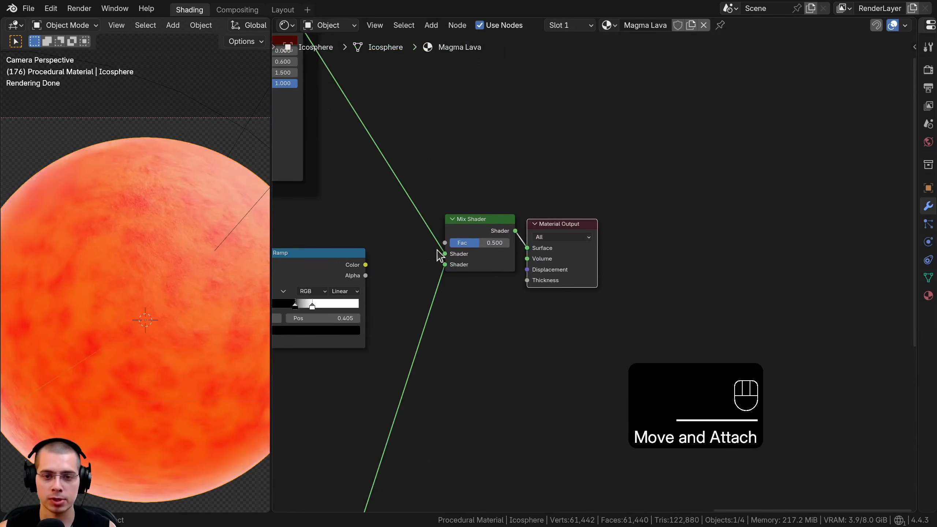
# Link the Color Ramp's Color to the Mix Shader's Fac and reposition the Mix Shader and Material Output together
pyautogui.moveTo(391, 261); pyautogui.dragTo(433, 256, button='middle')
pyautogui.moveTo(503, 243); pyautogui.dragTo(522, 237)
pyautogui.moveTo(382, 259); pyautogui.dragTo(464, 236, button='middle')
pyautogui.moveTo(457, 236); pyautogui.dragTo(569, 214)
pyautogui.moveTo(587, 151); pyautogui.dragTo(675, 251)
pyautogui.press('g')
pyautogui.click(682, 269)
# Add a third color stop between the black and white stops of the Color Ramp feeding the Mix Shader
pyautogui.scroll(-2, 118, 302)
pyautogui.keyDown('shift'); pyautogui.moveTo(105, 312); pyautogui.dragTo(128, 288, button='middle'); pyautogui.keyUp('shift')
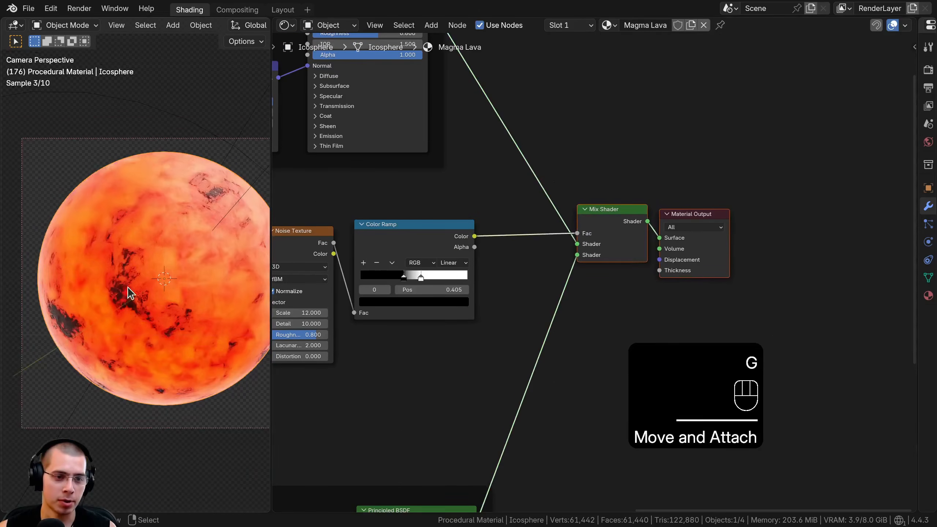
pyautogui.scroll(5, 369, 303)
pyautogui.moveTo(473, 232)
pyautogui.mouseDown()
pyautogui.moveTo(479, 242)
pyautogui.moveTo(468, 242)
pyautogui.mouseUp()
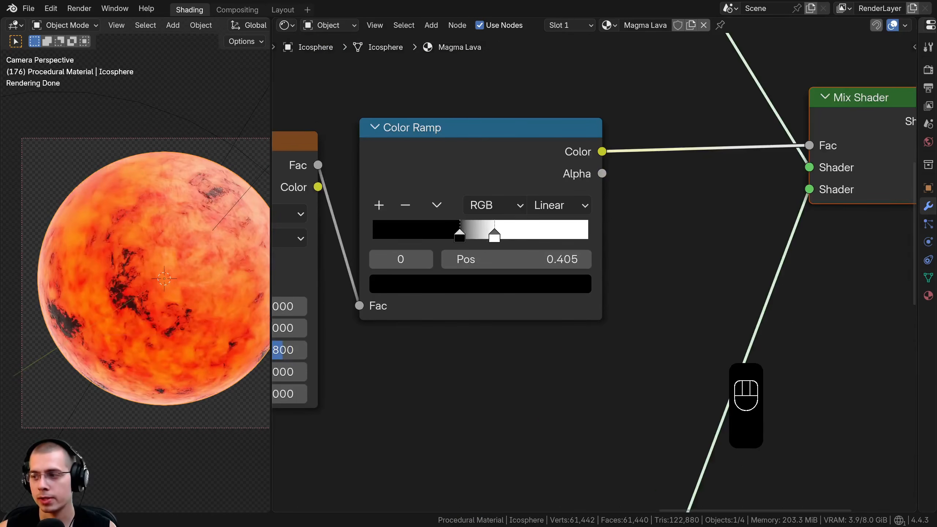
pyautogui.scroll(2, 476, 236)
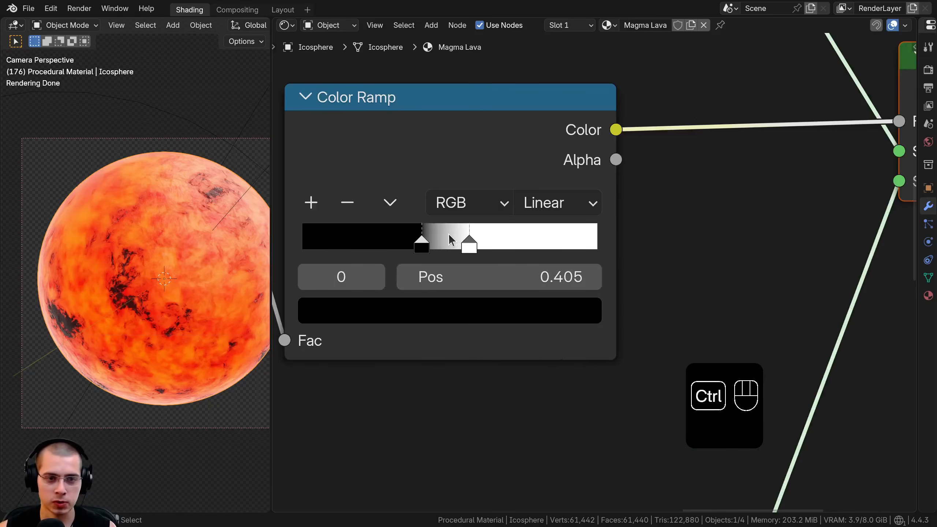
pyautogui.keyDown('ctrl'); pyautogui.click(451, 240); pyautogui.keyUp('ctrl')
# Set the middle color stop to the dark gray hex color #353535
pyautogui.scroll(-2, 590, 281)
pyautogui.moveTo(503, 309); pyautogui.dragTo(497, 354, button='middle')
pyautogui.click(497, 354)
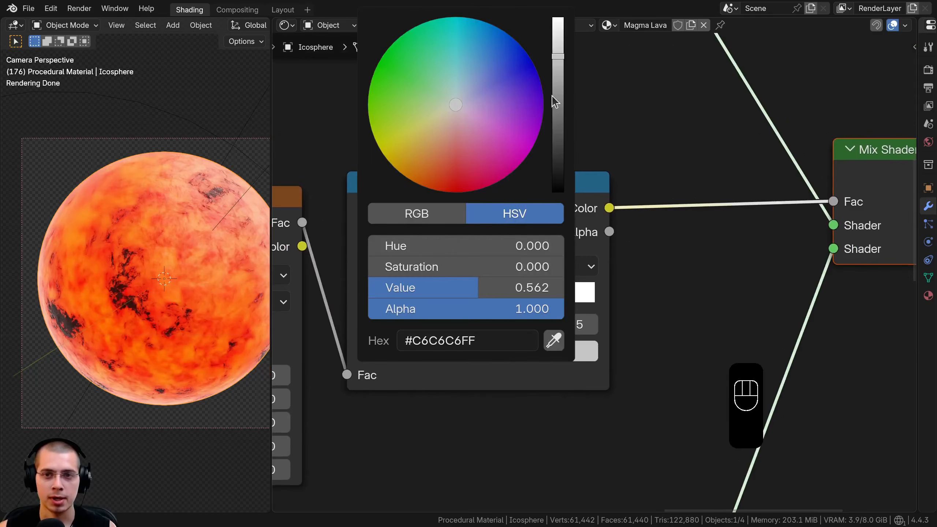
pyautogui.moveTo(553, 96); pyautogui.dragTo(556, 174)
pyautogui.hotkey('ctrl', 'v')
pyautogui.click(463, 355)
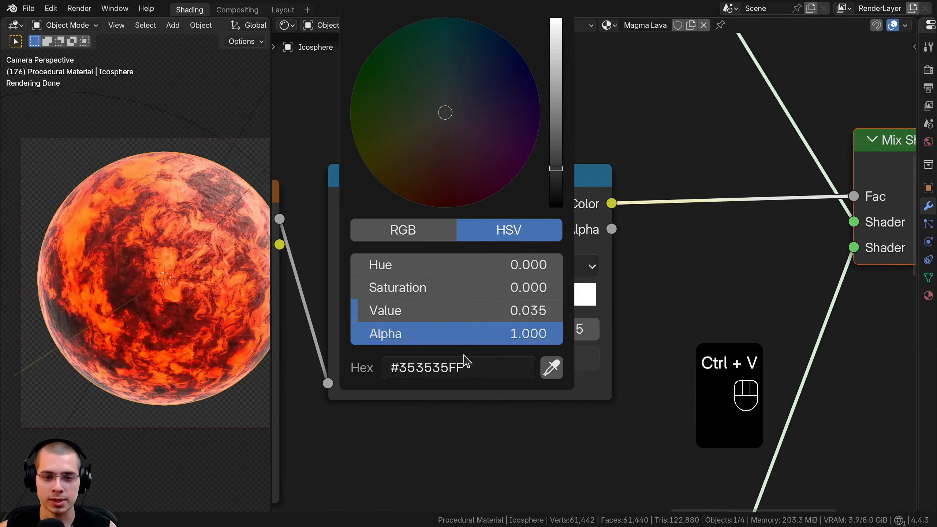
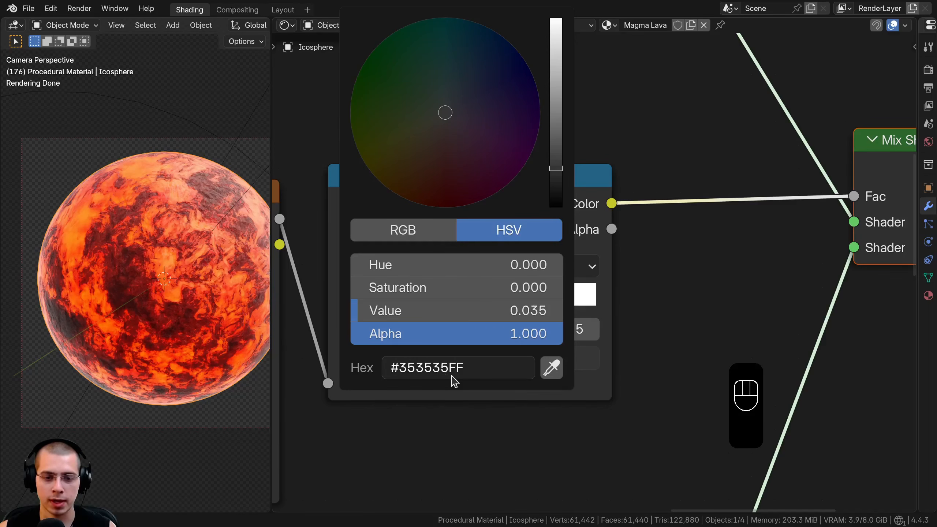
# Move the Color Ramp's gray middle stop to 0.530 and the black stop to 0.430
pyautogui.scroll(3, 362, 372)
pyautogui.keyDown('shift'); pyautogui.moveTo(245, 259); pyautogui.dragTo(174, 276, button='middle'); pyautogui.keyUp('shift')
pyautogui.scroll(4, 173, 277)
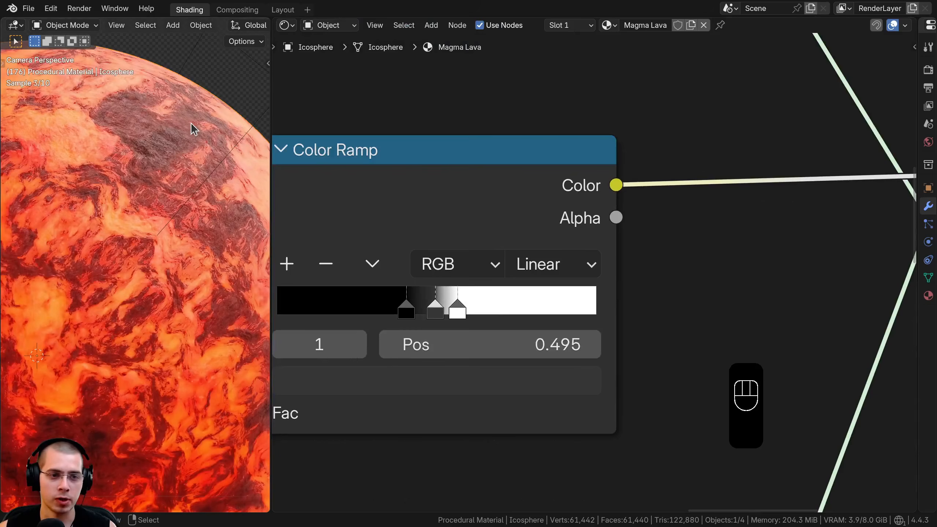
pyautogui.keyDown('shift'); pyautogui.moveTo(147, 228); pyautogui.dragTo(205, 213, button='middle'); pyautogui.keyUp('shift')
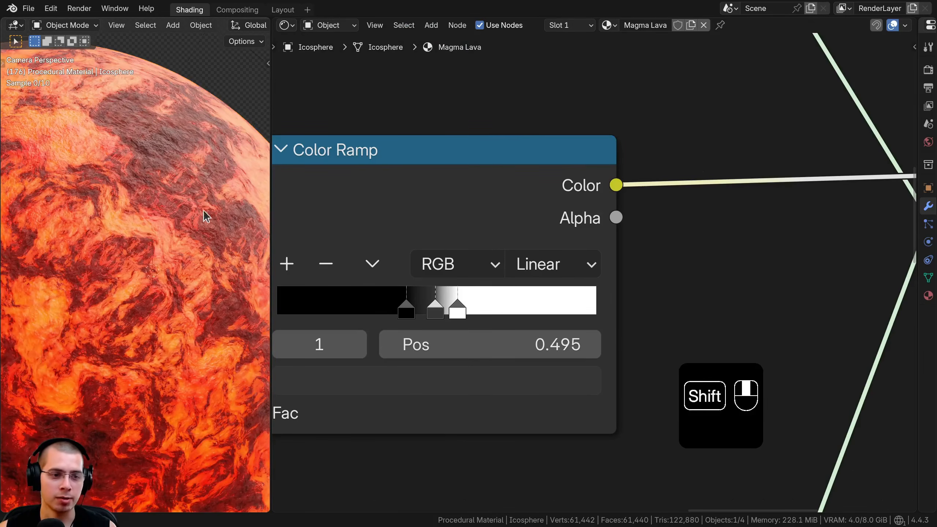
pyautogui.scroll(5, 143, 341)
pyautogui.moveTo(436, 313); pyautogui.dragTo(446, 313)
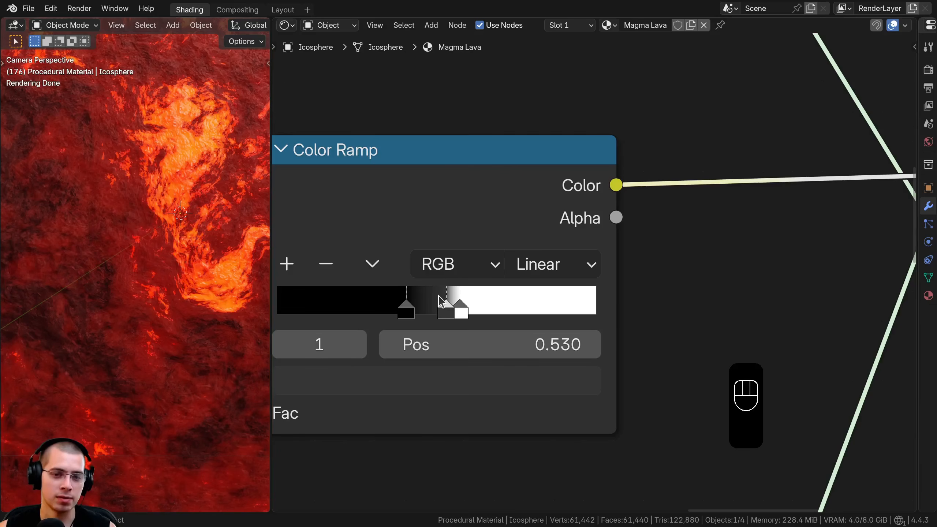
pyautogui.moveTo(463, 299); pyautogui.dragTo(412, 309)
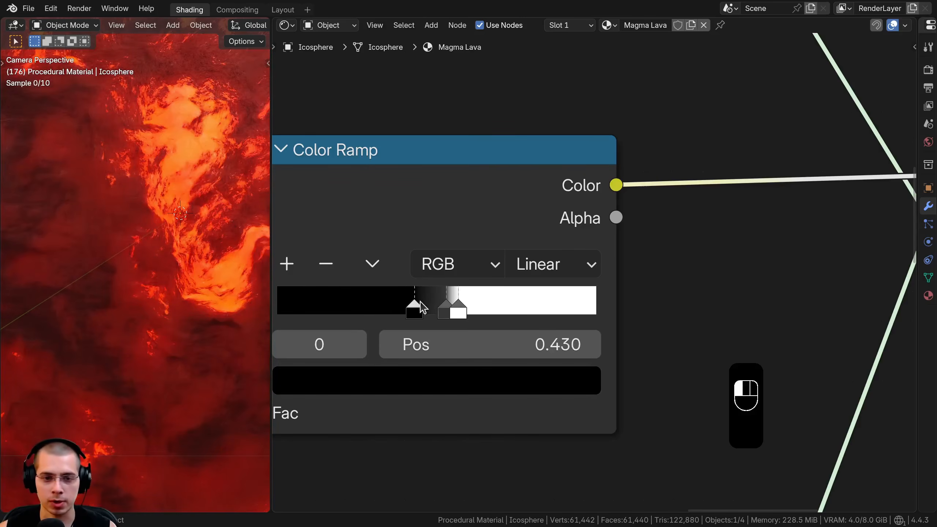
# Check the lava and rock blend up close on the sphere and fine-tune the gray middle stop to 0.525
pyautogui.scroll(-5, 111, 288)
pyautogui.scroll(6, 212, 245)
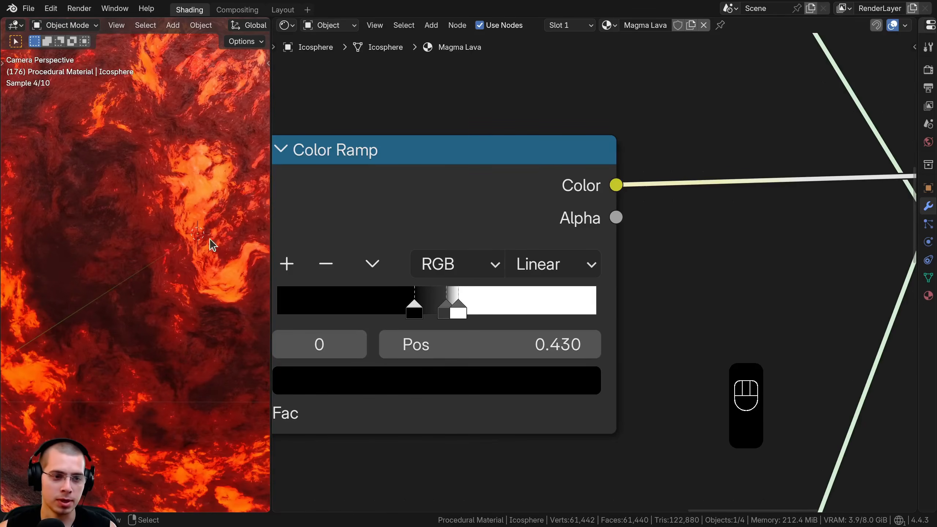
pyautogui.scroll(1, 500, 271)
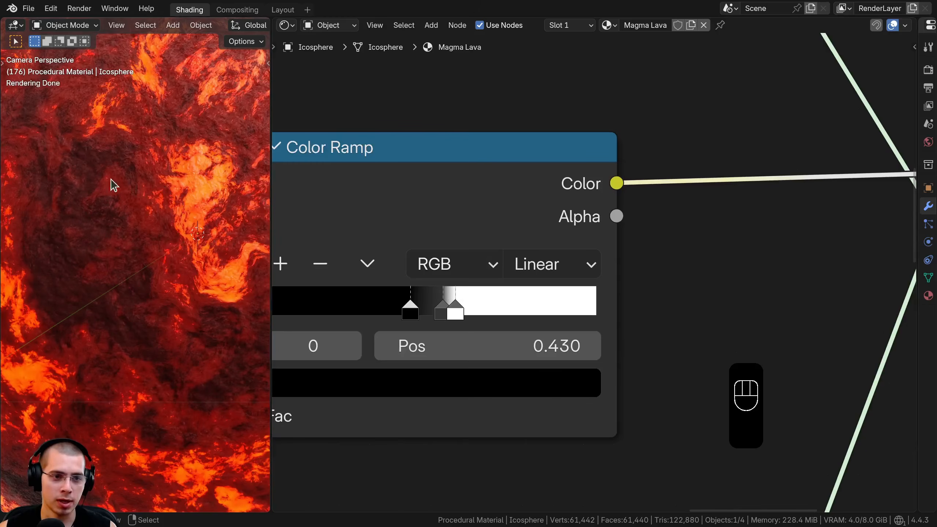
pyautogui.scroll(2, 148, 188)
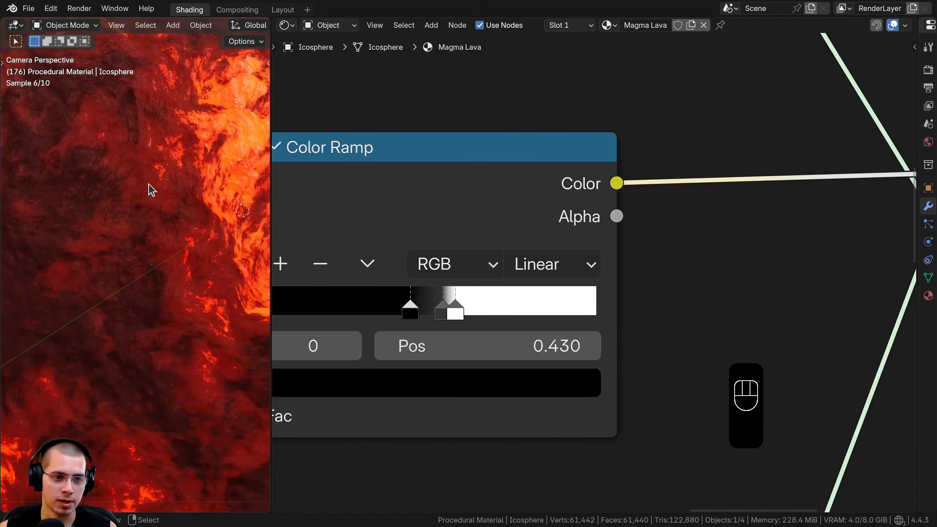
pyautogui.scroll(-6, 150, 190)
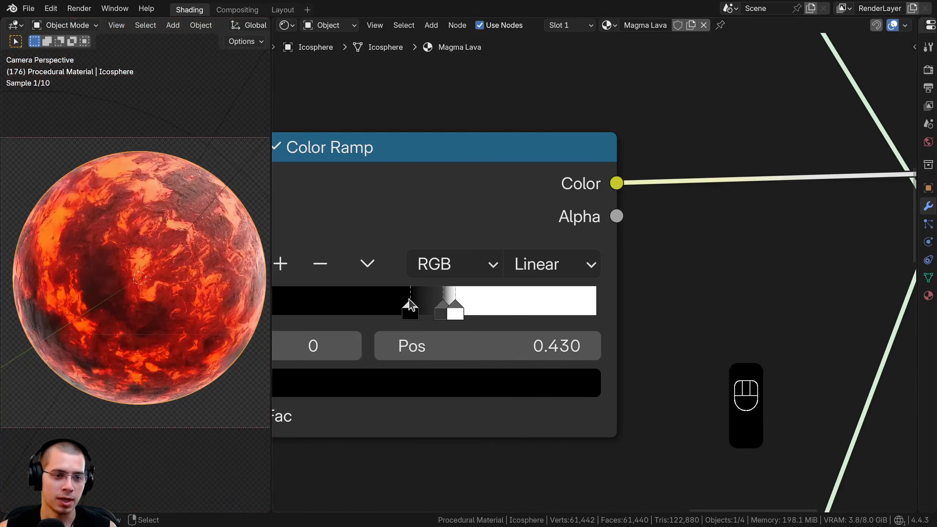
pyautogui.scroll(-2, 473, 238)
pyautogui.scroll(-1, 490, 246)
pyautogui.moveTo(500, 251); pyautogui.dragTo(537, 233, button='middle')
pyautogui.scroll(2, 534, 284)
pyautogui.click(528, 274)
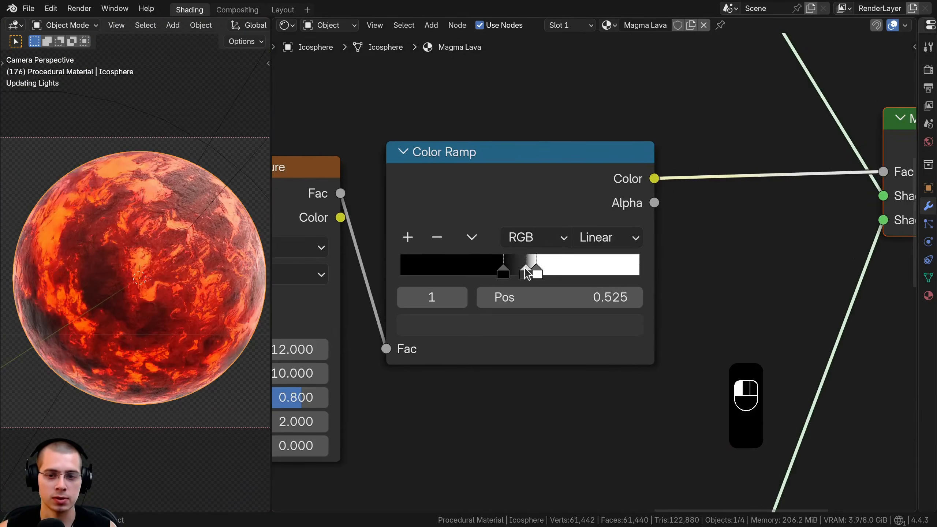
# Add a Displacement node below the Mix Shader
pyautogui.scroll(-6, 637, 268)
pyautogui.moveTo(637, 268); pyautogui.dragTo(610, 260, button='middle')
pyautogui.scroll(-2, 610, 261)
pyautogui.press('a')
pyautogui.hotkey('shift', 'a')
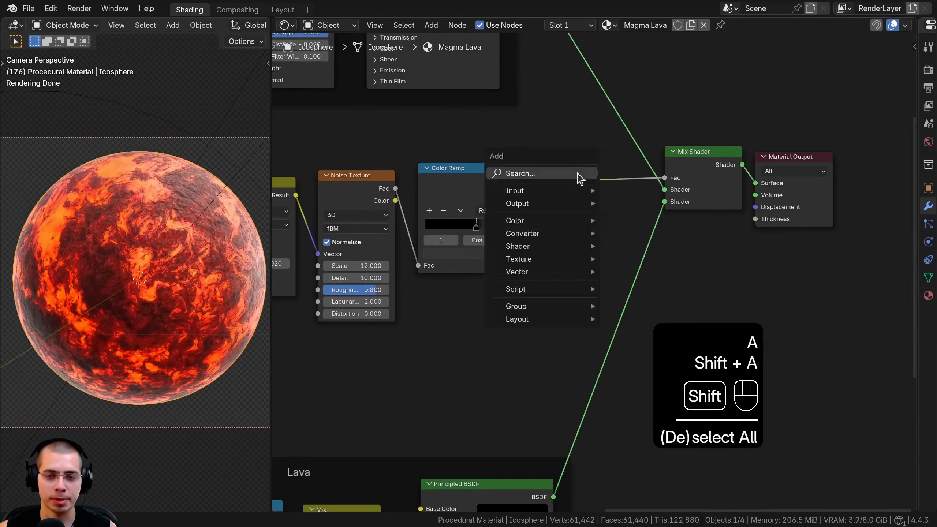
pyautogui.click(577, 173)
pyautogui.write('dis')
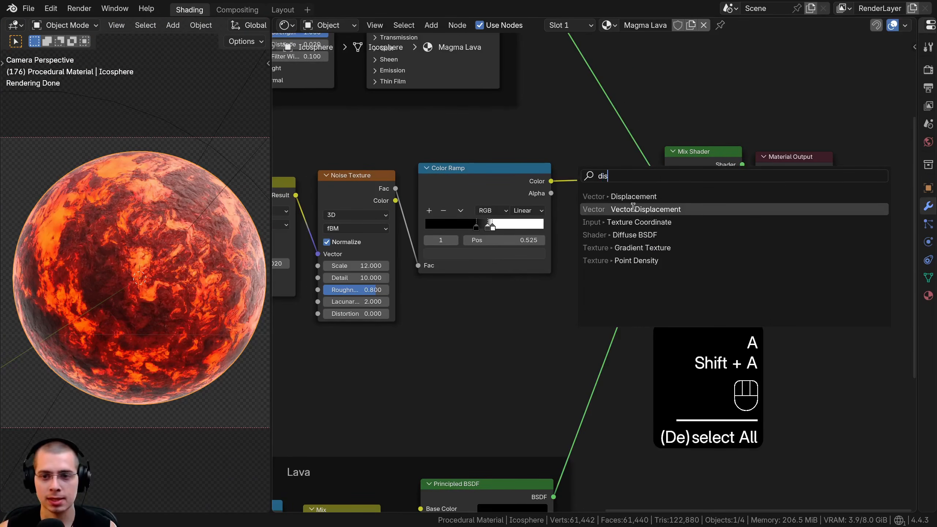
pyautogui.click(633, 196)
pyautogui.click(736, 288)
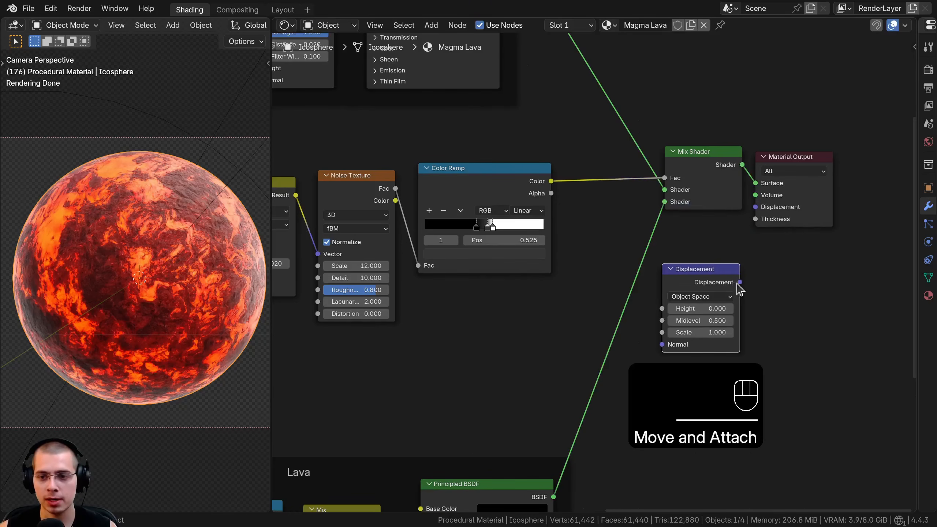
# Link the Displacement node to the Material Output's Displacement input and tidy the positions of both nodes
pyautogui.moveTo(740, 282); pyautogui.dragTo(760, 204)
pyautogui.moveTo(790, 175); pyautogui.dragTo(800, 175)
pyautogui.moveTo(717, 270); pyautogui.dragTo(722, 261)
# Link the Color Ramp's Color output to the Displacement node's Height input
pyautogui.click(500, 183)
pyautogui.moveTo(552, 182); pyautogui.dragTo(620, 355)
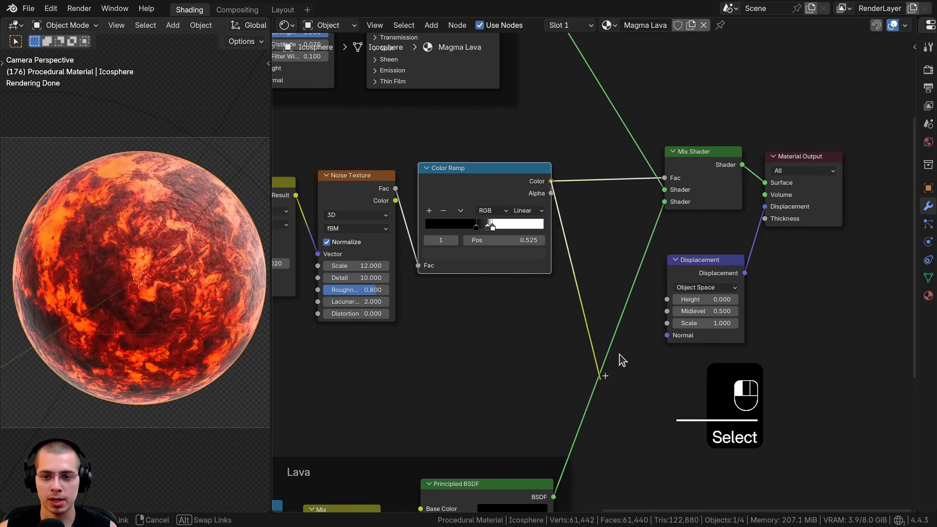
pyautogui.moveTo(656, 301); pyautogui.dragTo(667, 300)
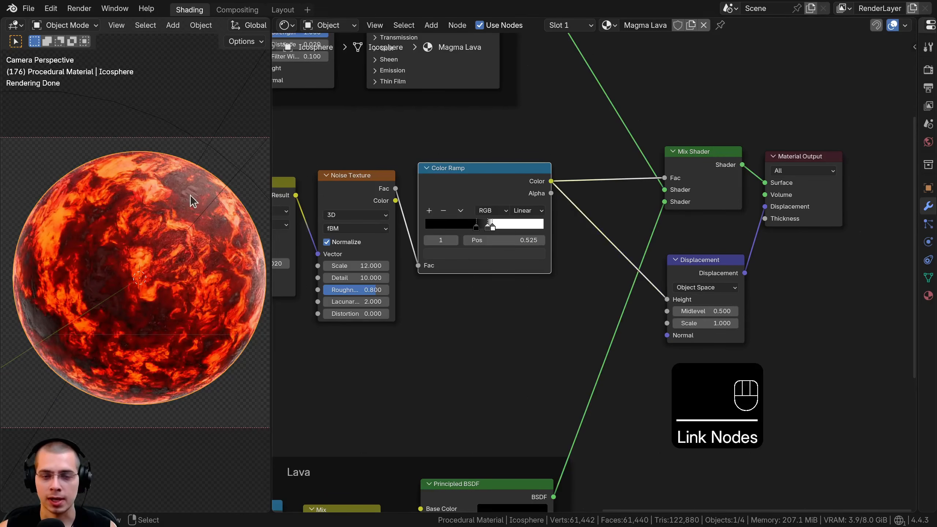
# Set the Magma Lava material's surface displacement method to Displacement and Bump
pyautogui.moveTo(913, 200); pyautogui.dragTo(667, 201)
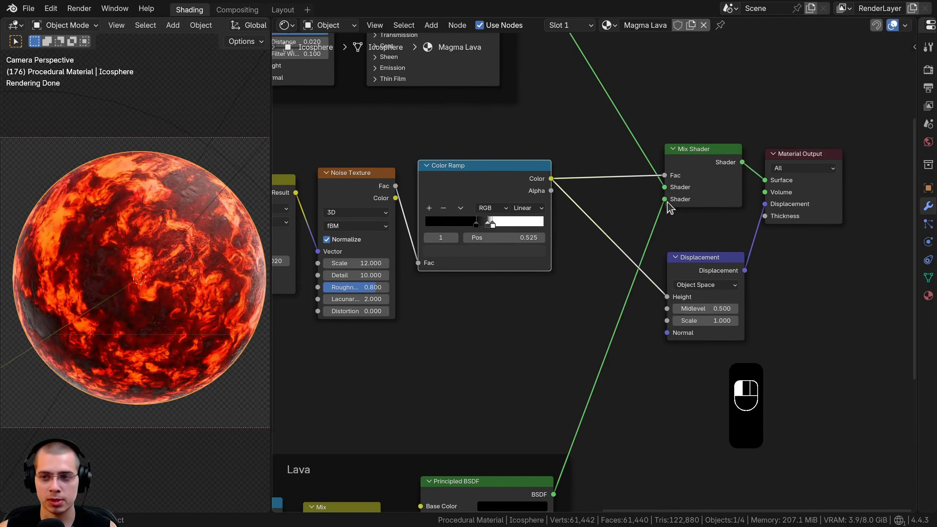
pyautogui.moveTo(918, 239); pyautogui.dragTo(601, 315)
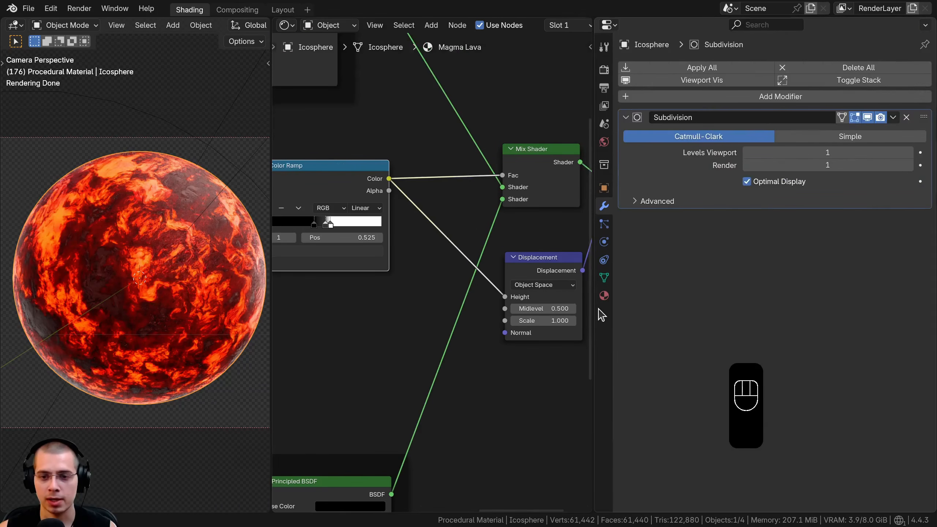
pyautogui.click(603, 298)
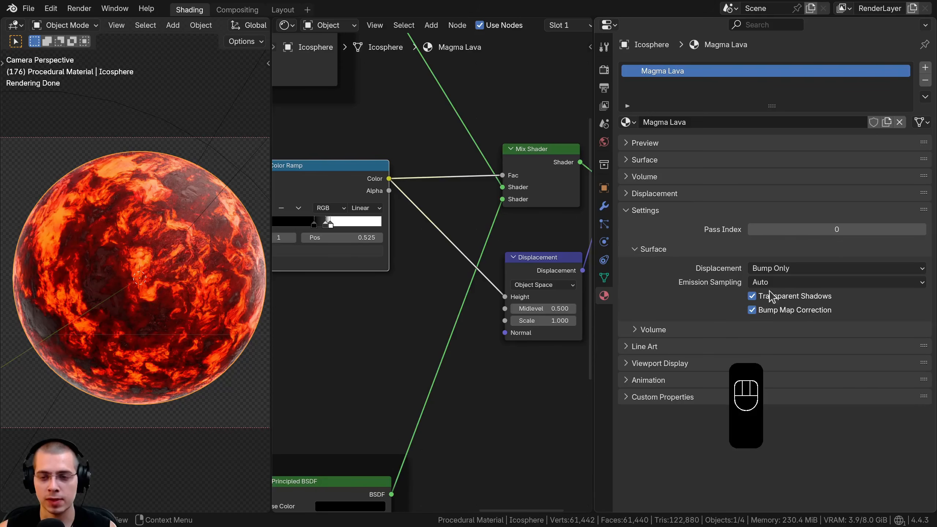
pyautogui.click(763, 269)
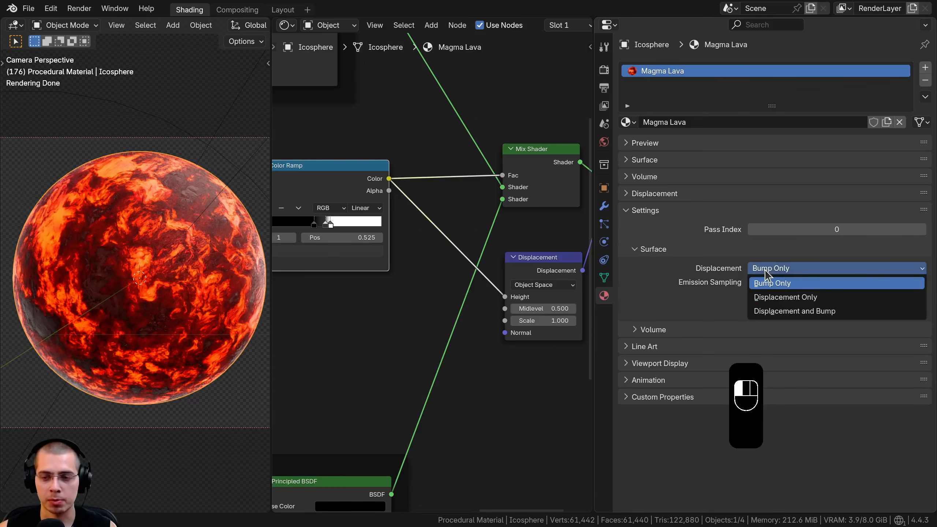
pyautogui.click(789, 313)
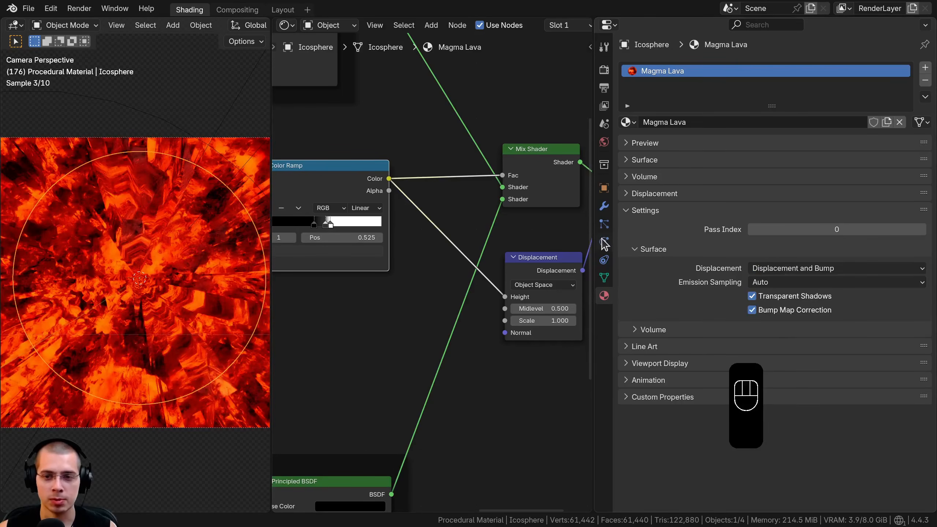
pyautogui.moveTo(594, 231); pyautogui.dragTo(915, 232)
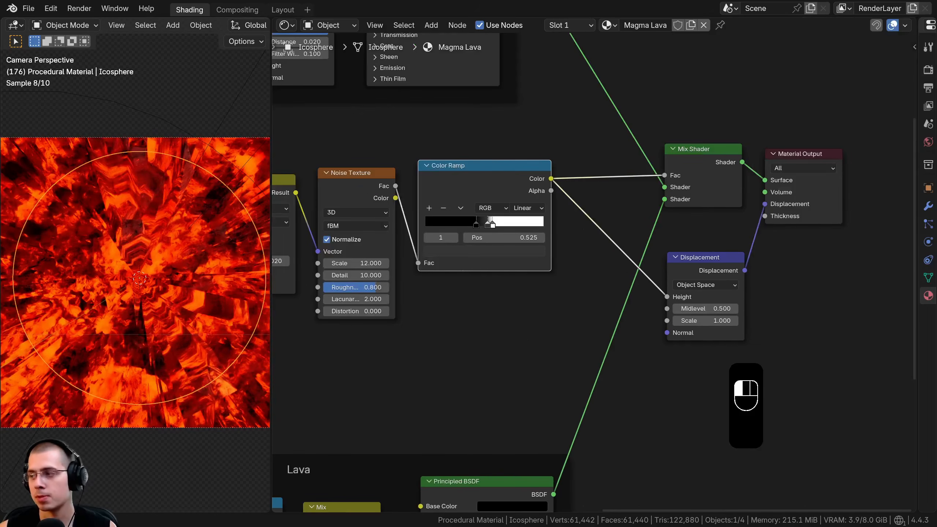
# Set the Displacement node's scale to 0.02 and move the node closer beneath the Mix Shader
pyautogui.scroll(2, 577, 354)
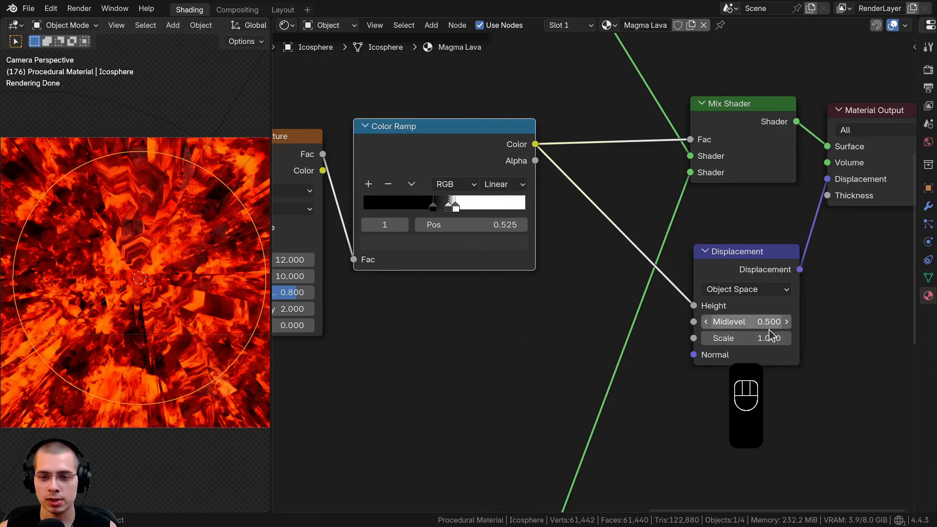
pyautogui.click(749, 334)
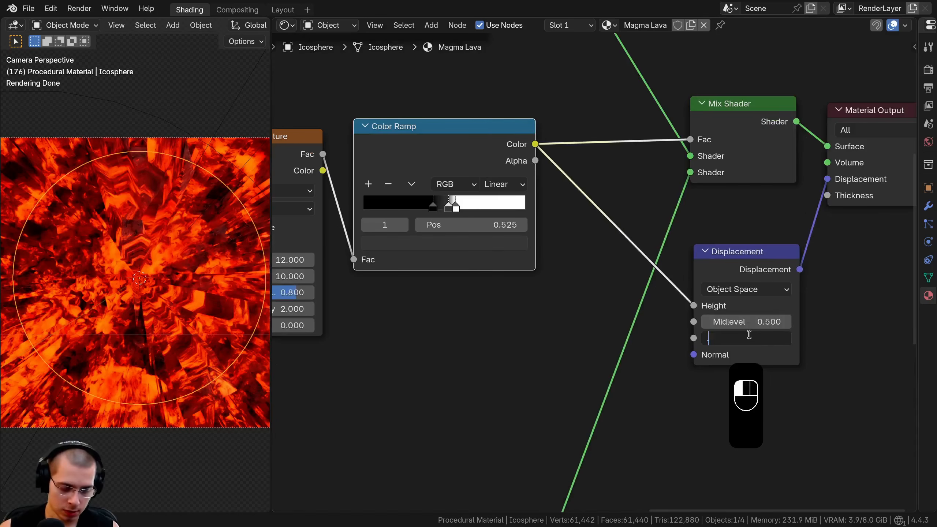
pyautogui.write('.02')
pyautogui.press('Return')
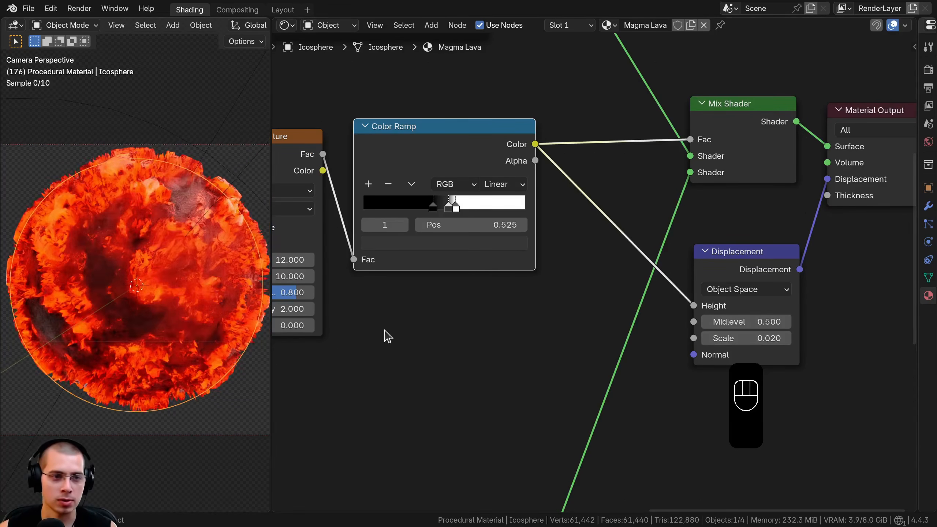
pyautogui.moveTo(761, 269); pyautogui.dragTo(758, 240)
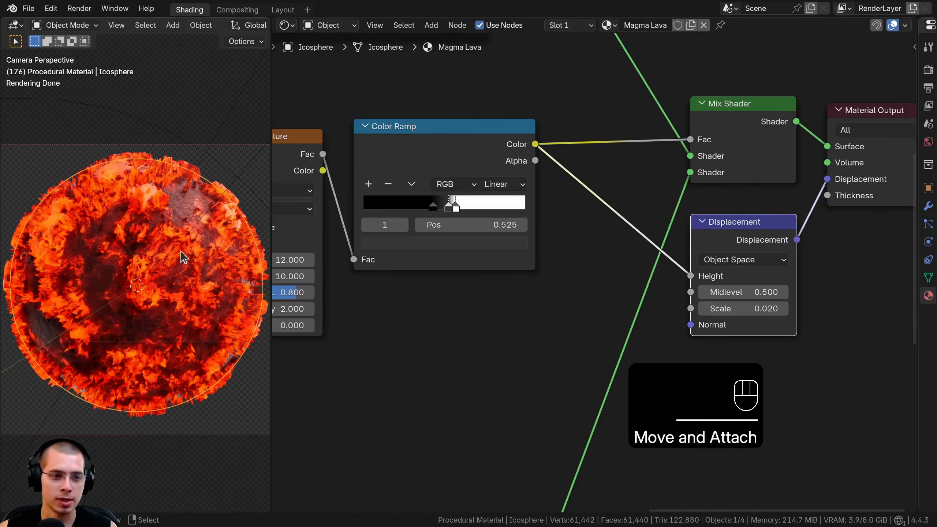
# Duplicate the mask's Noise Texture with its incoming vector link kept, place the copy below the original, and lower the Linear Light node
pyautogui.keyDown('shift'); pyautogui.moveTo(127, 166); pyautogui.dragTo(170, 245, button='middle'); pyautogui.keyUp('shift')
pyautogui.scroll(13, 150, 242)
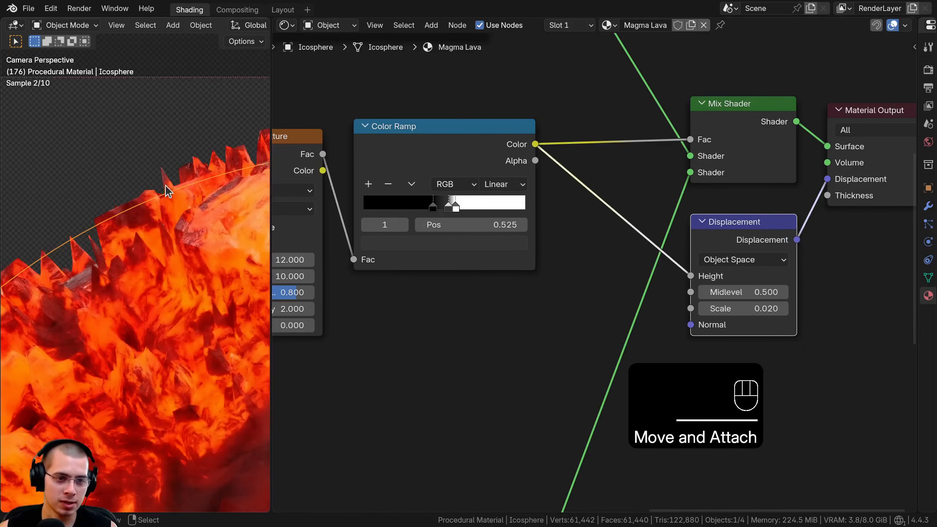
pyautogui.keyDown('shift'); pyautogui.moveTo(146, 276); pyautogui.dragTo(124, 262, button='middle'); pyautogui.keyUp('shift')
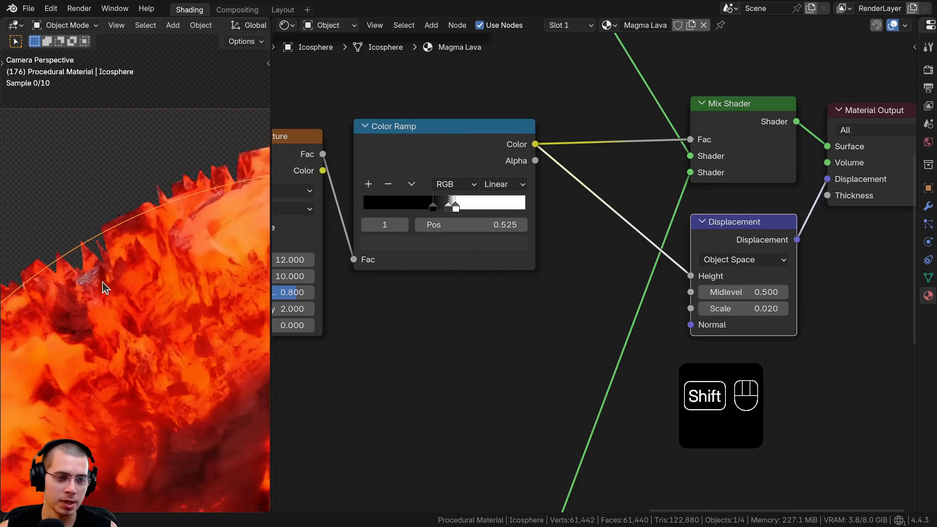
pyautogui.scroll(-5, 332, 249)
pyautogui.moveTo(403, 236); pyautogui.dragTo(497, 201, button='middle')
pyautogui.moveTo(470, 161); pyautogui.dragTo(470, 145)
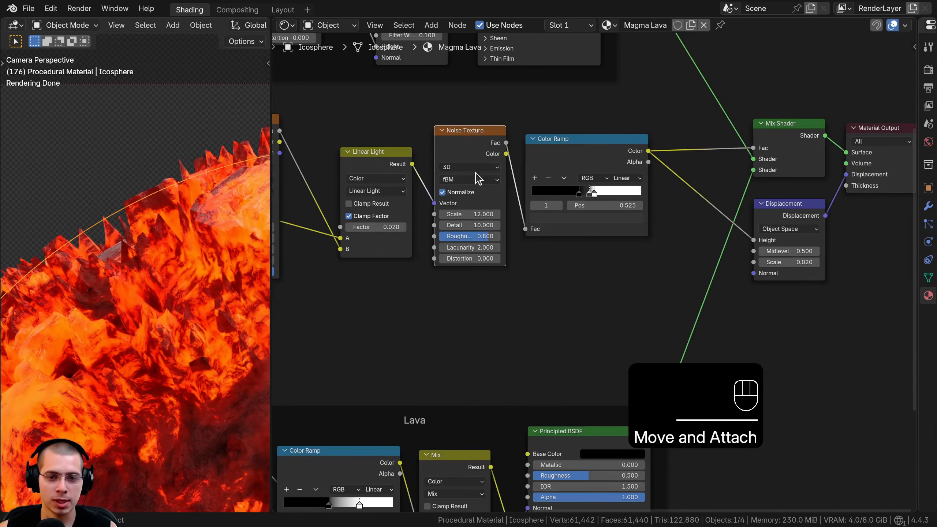
pyautogui.click(581, 353)
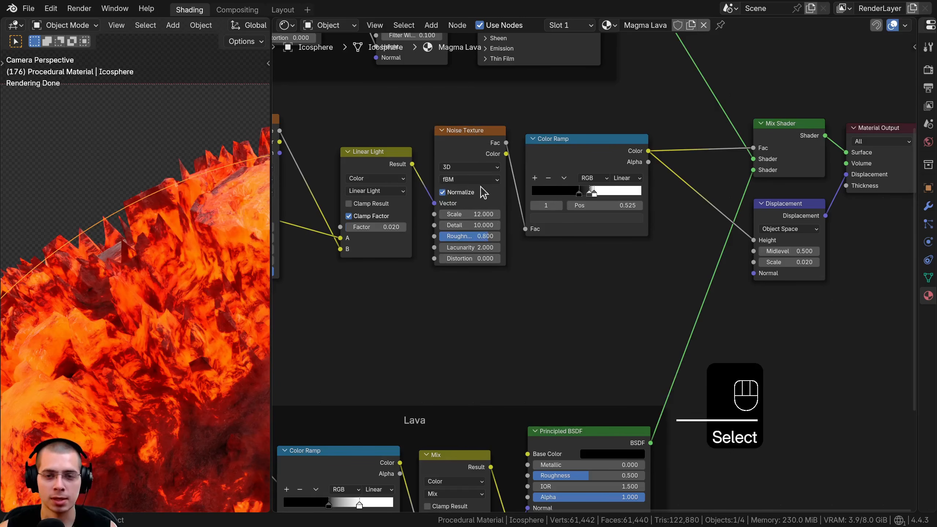
pyautogui.moveTo(472, 148); pyautogui.dragTo(474, 109)
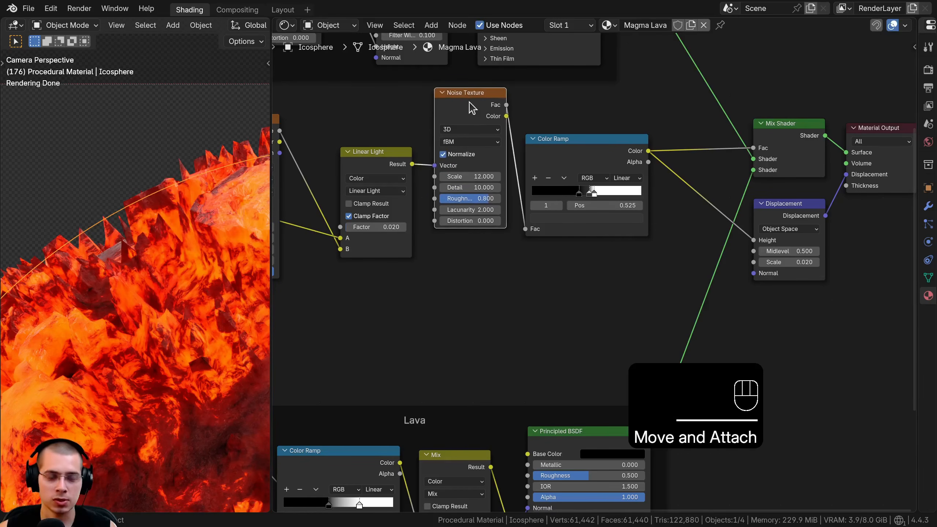
pyautogui.hotkey('ctrl', 'shift', 'd')
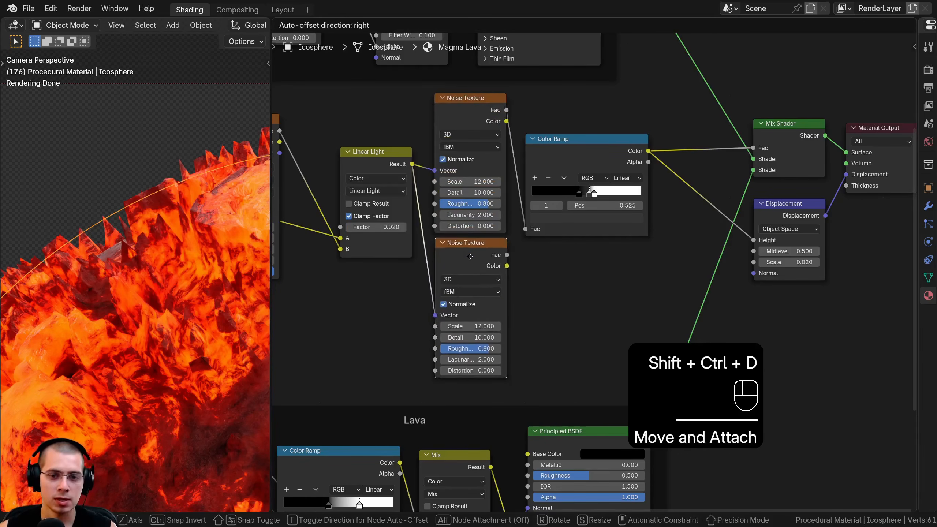
pyautogui.click(473, 284)
pyautogui.moveTo(378, 170); pyautogui.dragTo(375, 202)
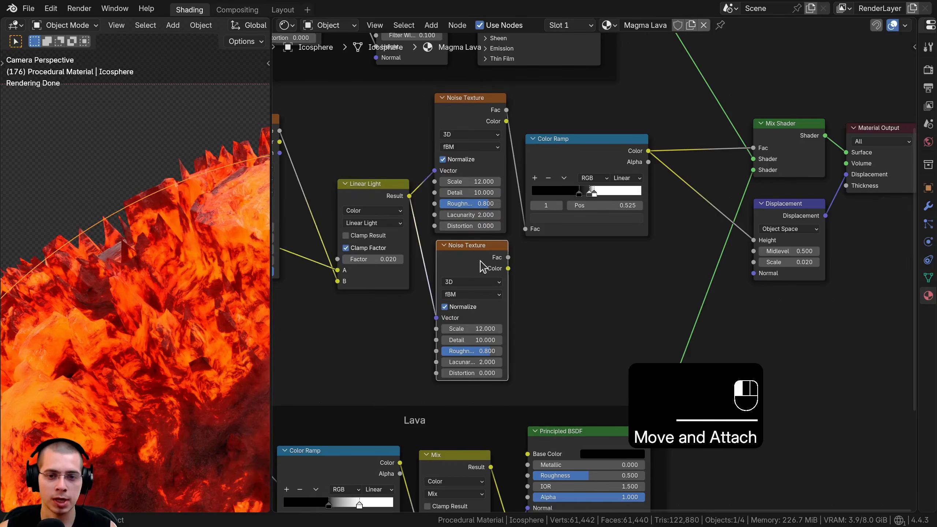
# Link the lower Noise Texture's Fac output to the Displacement node's Height and insert a Color Ramp on that link
pyautogui.scroll(1, 500, 260)
pyautogui.moveTo(486, 247); pyautogui.dragTo(773, 227)
pyautogui.hotkey('shift', 'a')
pyautogui.write('col')
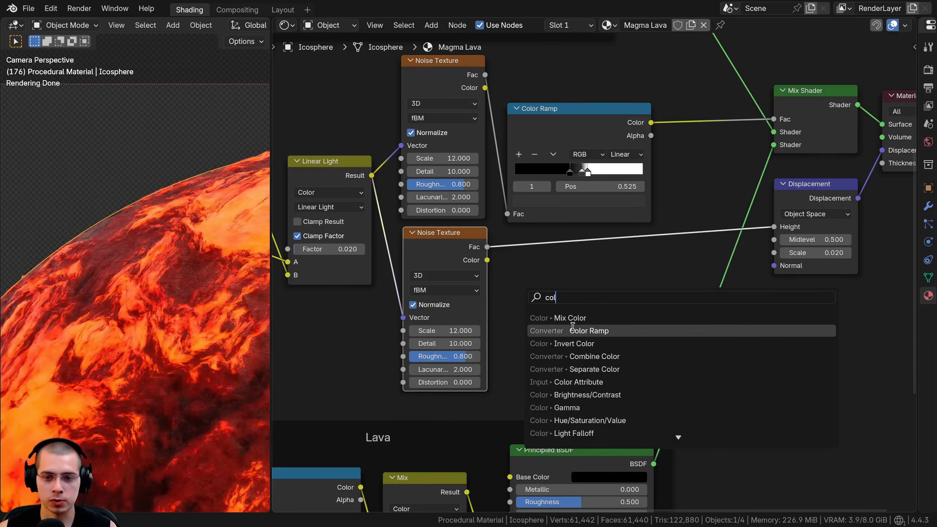
pyautogui.click(567, 326)
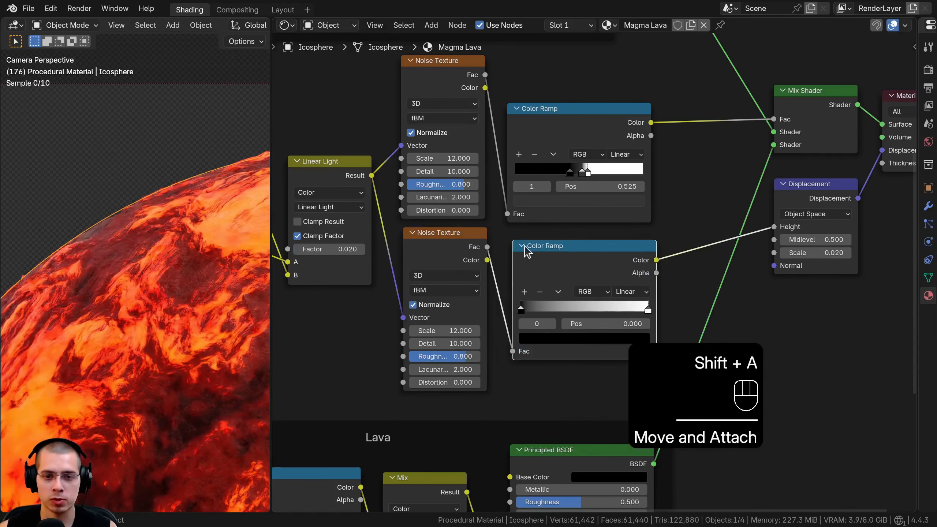
pyautogui.click(511, 236)
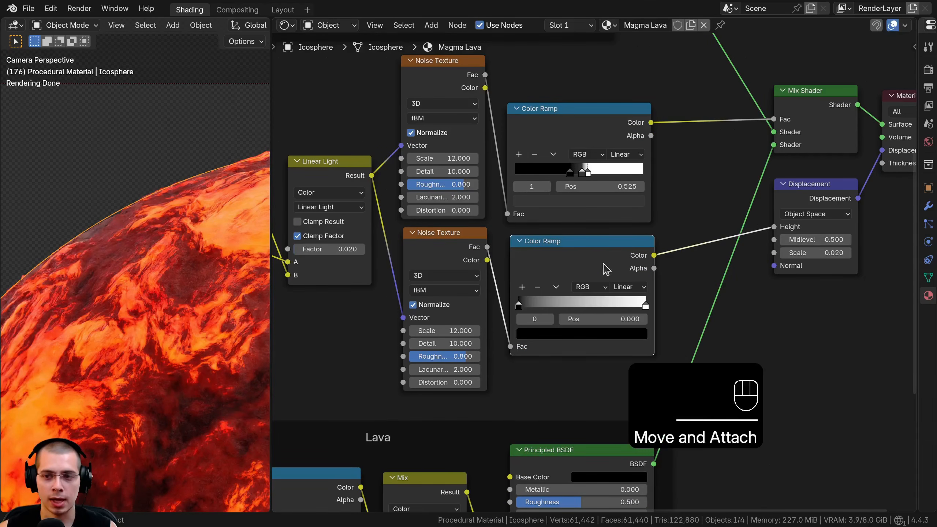
# Set the roughness of the lower Noise Texture, which drives the displacement, to 0.5
pyautogui.scroll(-4, 95, 345)
pyautogui.keyDown('shift'); pyautogui.moveTo(140, 345); pyautogui.dragTo(175, 305, button='middle'); pyautogui.keyUp('shift')
pyautogui.keyDown('shift'); pyautogui.moveTo(106, 332); pyautogui.dragTo(178, 337, button='middle'); pyautogui.keyUp('shift')
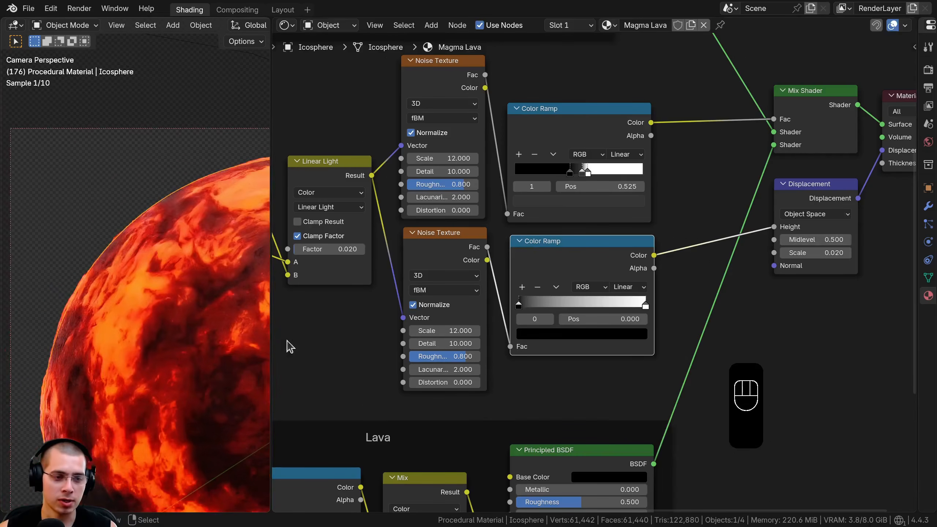
pyautogui.scroll(1, 516, 232)
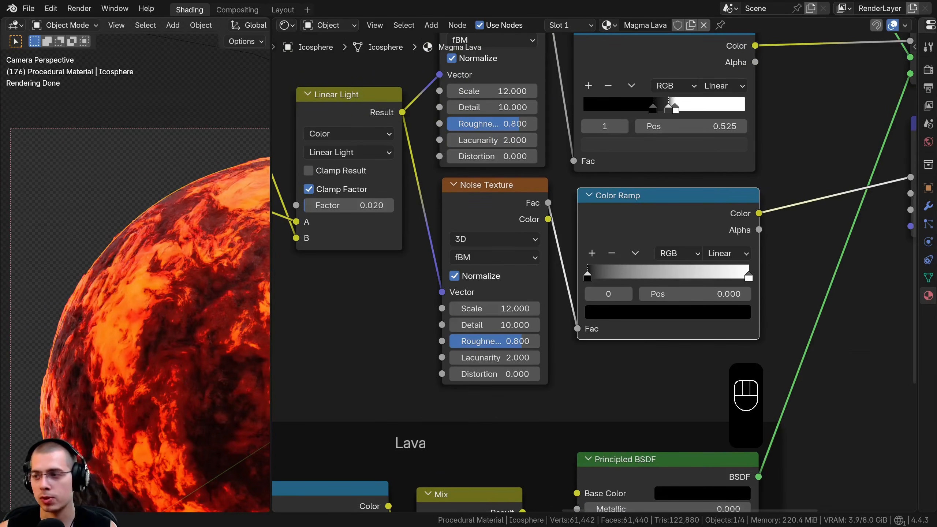
pyautogui.scroll(2, 516, 281)
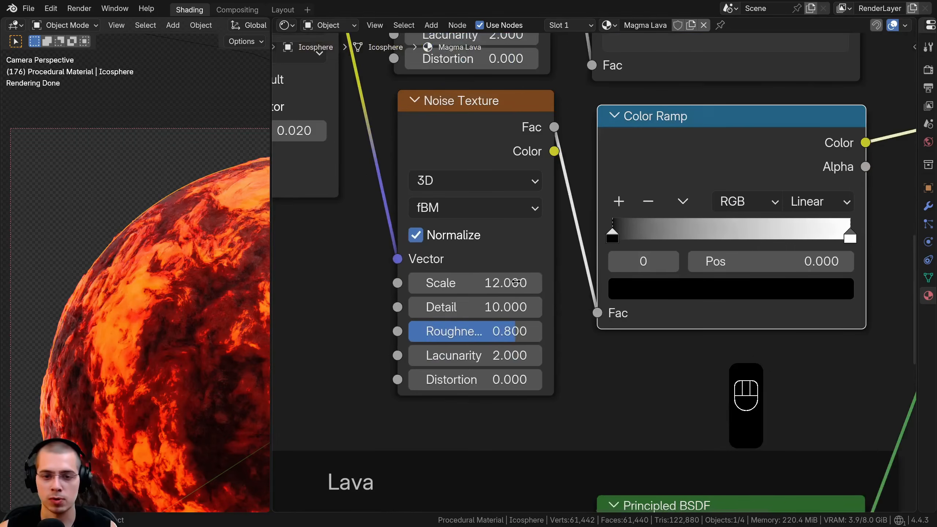
pyautogui.click(485, 328)
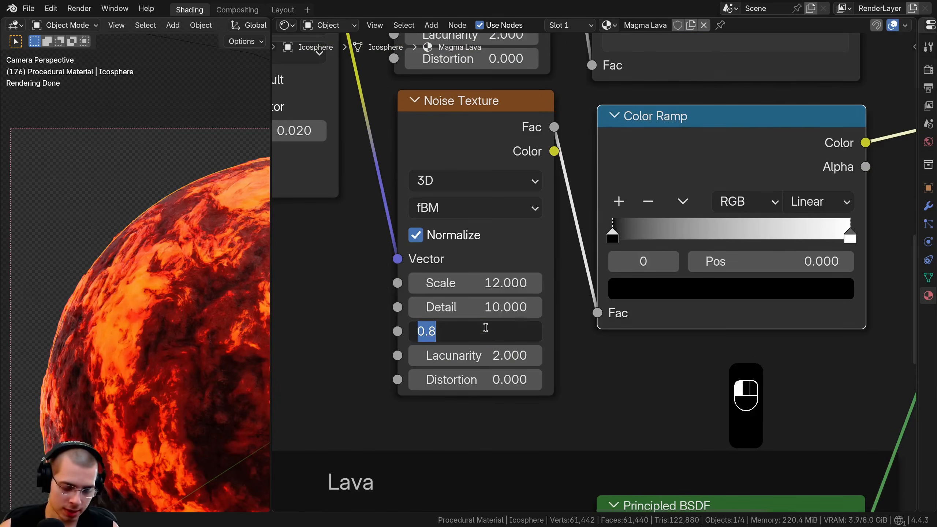
pyautogui.write('.5')
pyautogui.press('Return')
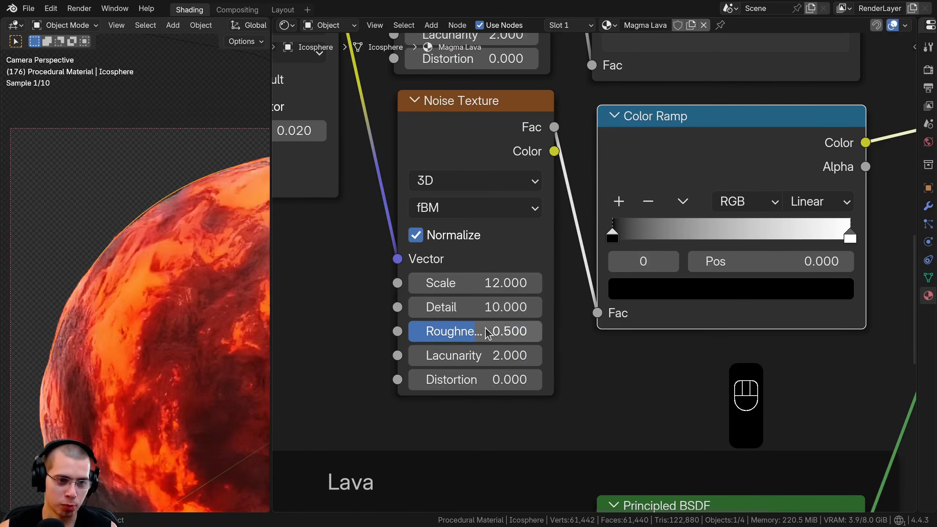
# Preview the upper and lower Noise Textures alternately on the sphere to compare their level of detail
pyautogui.scroll(-2, 485, 328)
pyautogui.keyDown('ctrl'); pyautogui.keyDown('shift'); pyautogui.click(498, 202); pyautogui.keyUp('shift'); pyautogui.keyUp('ctrl')
pyautogui.keyDown('shift'); pyautogui.moveTo(147, 328); pyautogui.dragTo(135, 317, button='middle'); pyautogui.keyUp('shift')
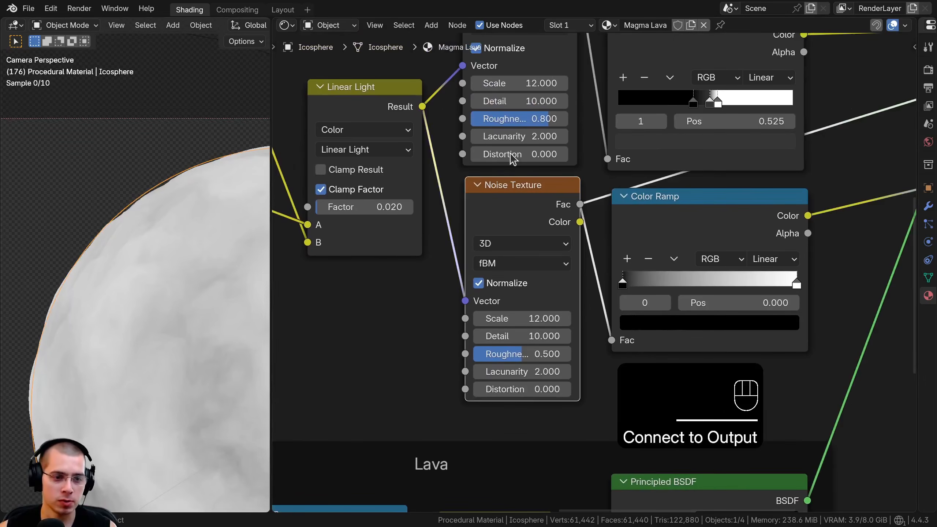
pyautogui.moveTo(513, 161); pyautogui.dragTo(490, 247, button='middle')
pyautogui.keyDown('ctrl'); pyautogui.keyDown('shift'); pyautogui.click(499, 61); pyautogui.keyUp('shift'); pyautogui.keyUp('ctrl')
pyautogui.scroll(4, 136, 296)
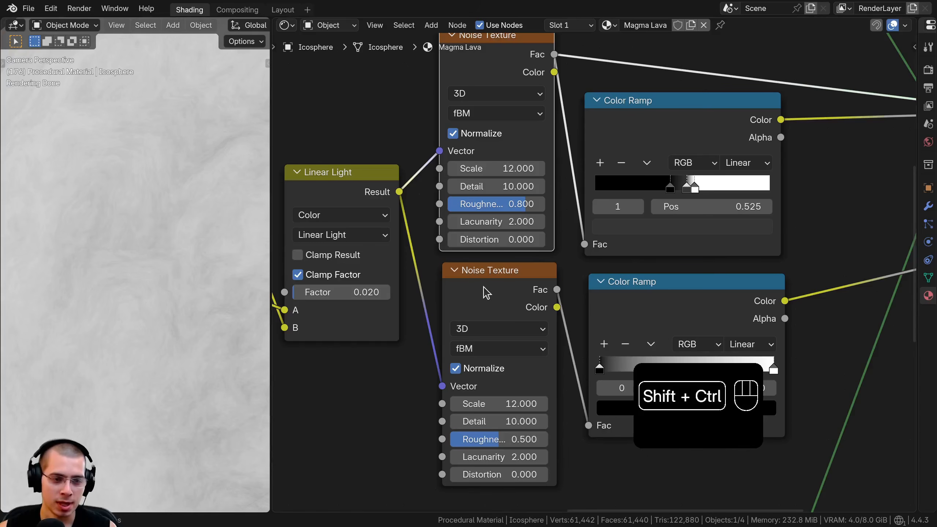
pyautogui.keyDown('ctrl'); pyautogui.keyDown('shift'); pyautogui.click(486, 293); pyautogui.keyUp('shift'); pyautogui.keyUp('ctrl')
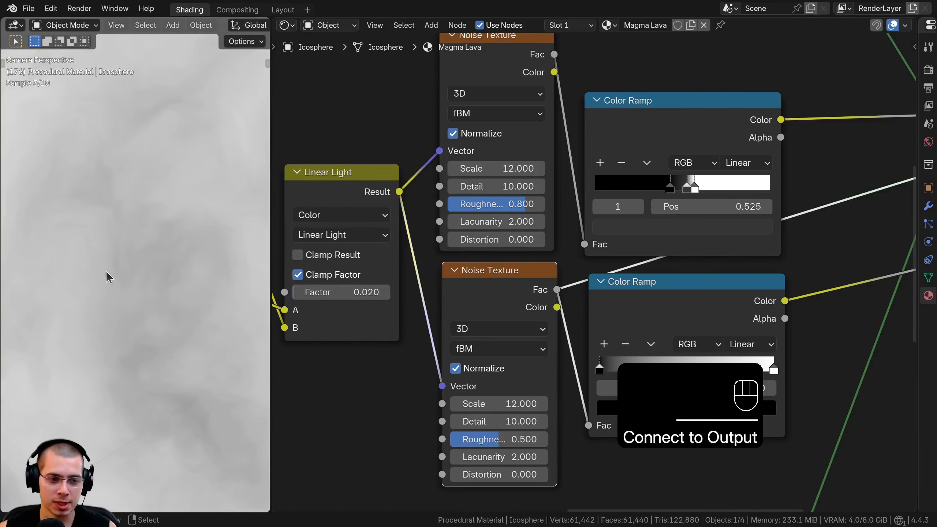
pyautogui.moveTo(479, 90); pyautogui.dragTo(474, 112, button='middle')
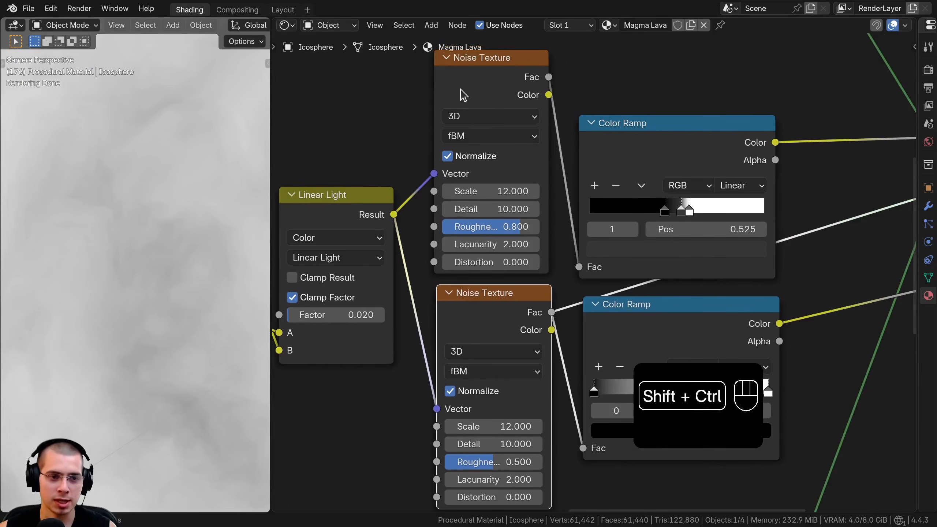
pyautogui.keyDown('ctrl'); pyautogui.keyDown('shift'); pyautogui.click(461, 90); pyautogui.keyUp('shift'); pyautogui.keyUp('ctrl')
pyautogui.keyDown('ctrl'); pyautogui.keyDown('shift'); pyautogui.click(493, 319); pyautogui.keyUp('shift'); pyautogui.keyUp('ctrl')
pyautogui.scroll(-3, 467, 263)
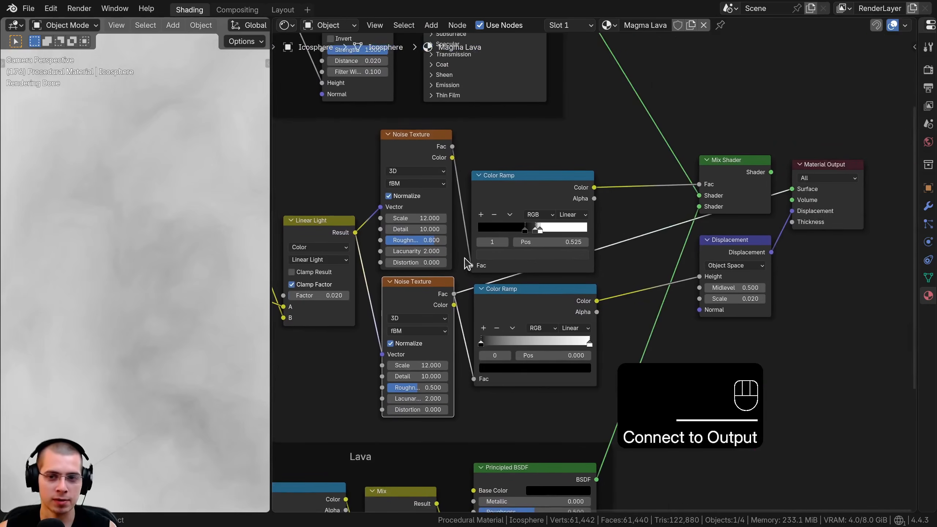
# Review the upper noise branch that feeds the shader mix against the lower branch that feeds the displacement
pyautogui.click(411, 152)
pyautogui.moveTo(368, 140); pyautogui.dragTo(545, 176)
pyautogui.scroll(-2, 464, 174)
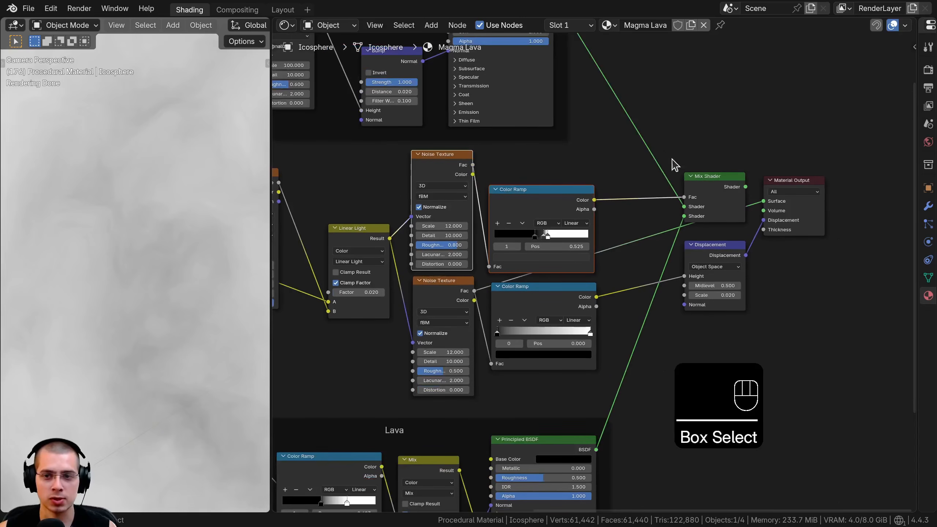
pyautogui.moveTo(583, 131); pyautogui.dragTo(589, 218, button='middle')
pyautogui.moveTo(508, 208); pyautogui.dragTo(488, 34, button='middle')
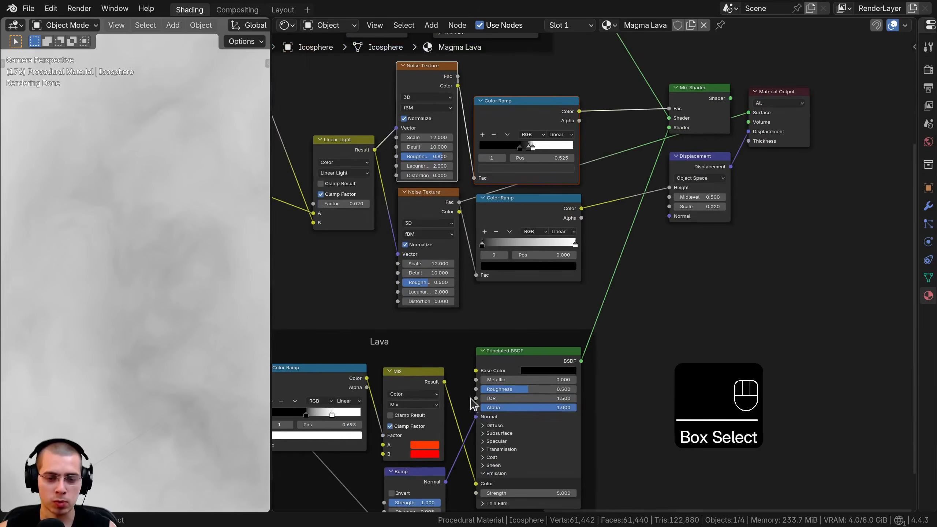
pyautogui.moveTo(393, 296); pyautogui.dragTo(447, 349, button='middle')
pyautogui.scroll(4, 442, 250)
pyautogui.scroll(-2, 425, 263)
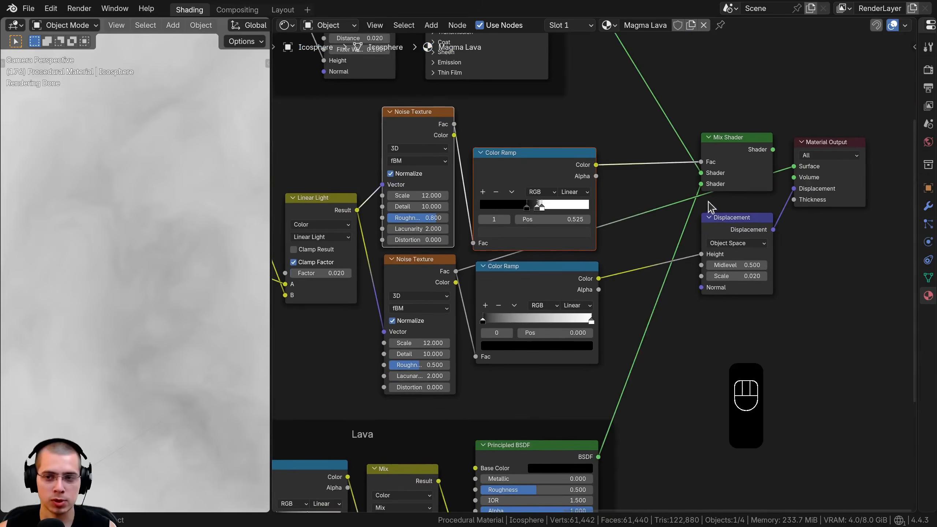
# Reconnect the Mix Shader to the Material Output's Surface and examine the displaced edge of the sphere up close
pyautogui.keyDown('ctrl'); pyautogui.keyDown('shift'); pyautogui.click(742, 149); pyautogui.keyUp('shift'); pyautogui.keyUp('ctrl')
pyautogui.scroll(1, 305, 322)
pyautogui.scroll(-6, 178, 290)
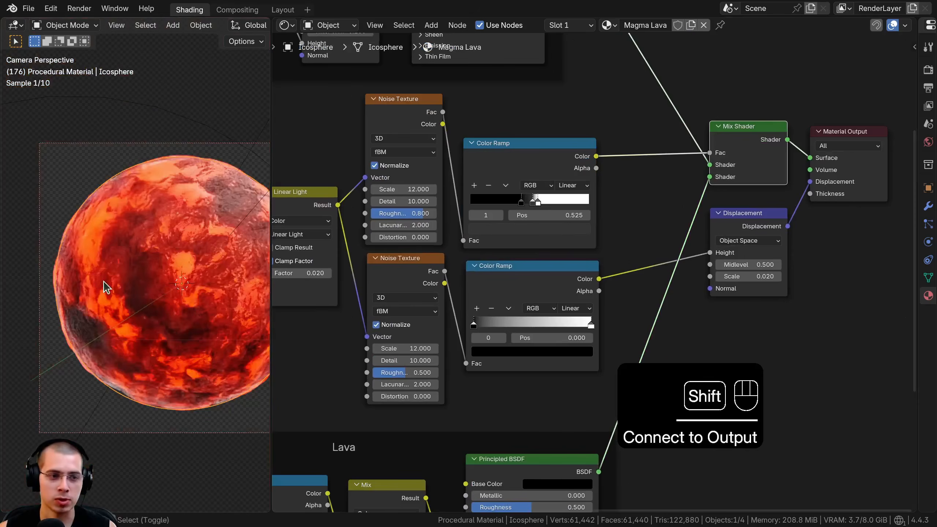
pyautogui.keyDown('shift'); pyautogui.moveTo(104, 286); pyautogui.dragTo(232, 345, button='middle'); pyautogui.keyUp('shift')
pyautogui.scroll(4, 221, 341)
pyautogui.keyDown('shift'); pyautogui.moveTo(134, 335); pyautogui.dragTo(173, 216, button='middle'); pyautogui.keyUp('shift')
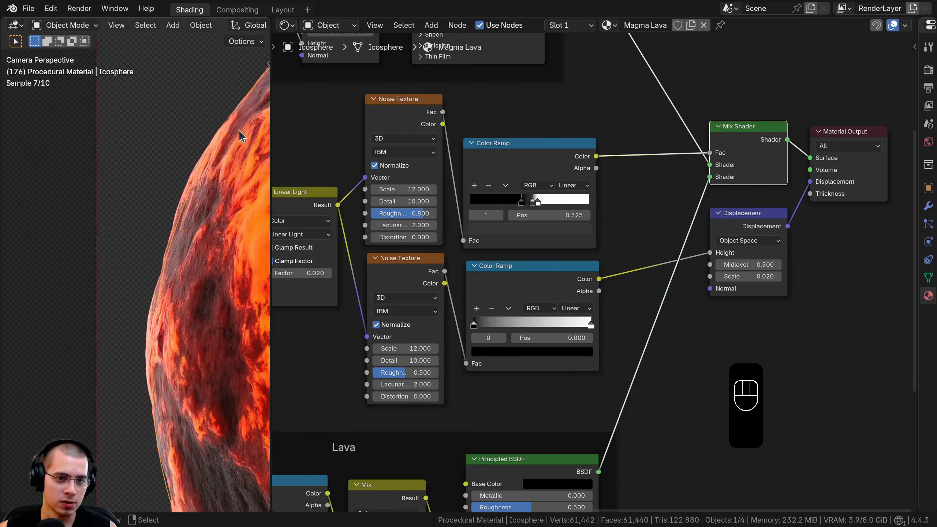
# Flip the displacement Color Ramp to run white to black and tighten its stops, placing the black stop at 0.658
pyautogui.keyDown('shift'); pyautogui.moveTo(160, 316); pyautogui.dragTo(122, 319, button='middle'); pyautogui.keyUp('shift')
pyautogui.scroll(-3, 142, 266)
pyautogui.scroll(-3, 145, 249)
pyautogui.keyDown('shift'); pyautogui.moveTo(144, 251); pyautogui.dragTo(68, 273, button='middle'); pyautogui.keyUp('shift')
pyautogui.press('a')
pyautogui.keyDown('shift'); pyautogui.moveTo(207, 211); pyautogui.dragTo(61, 226, button='middle'); pyautogui.keyUp('shift')
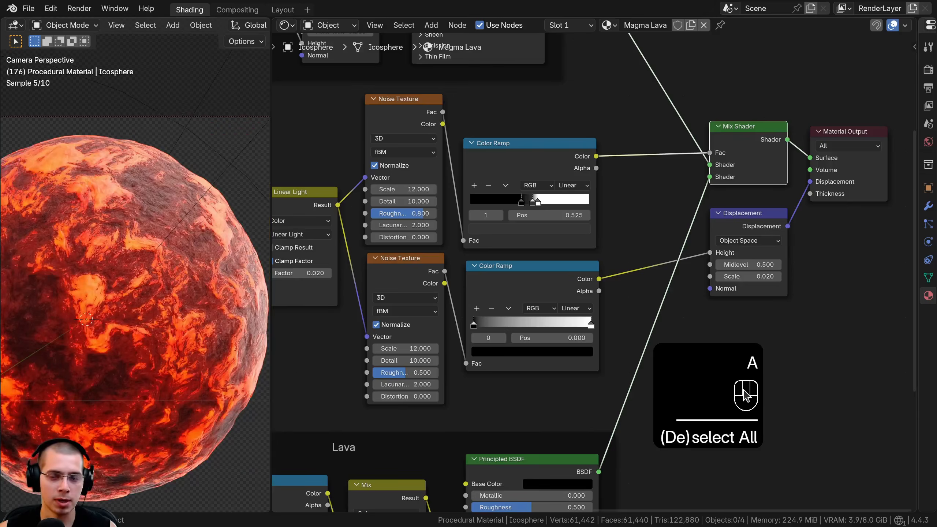
pyautogui.scroll(5, 494, 232)
pyautogui.scroll(4, 485, 389)
pyautogui.moveTo(485, 482); pyautogui.dragTo(525, 393, button='middle')
pyautogui.moveTo(666, 247)
pyautogui.mouseDown()
pyautogui.moveTo(498, 237)
pyautogui.moveTo(661, 244)
pyautogui.mouseUp()
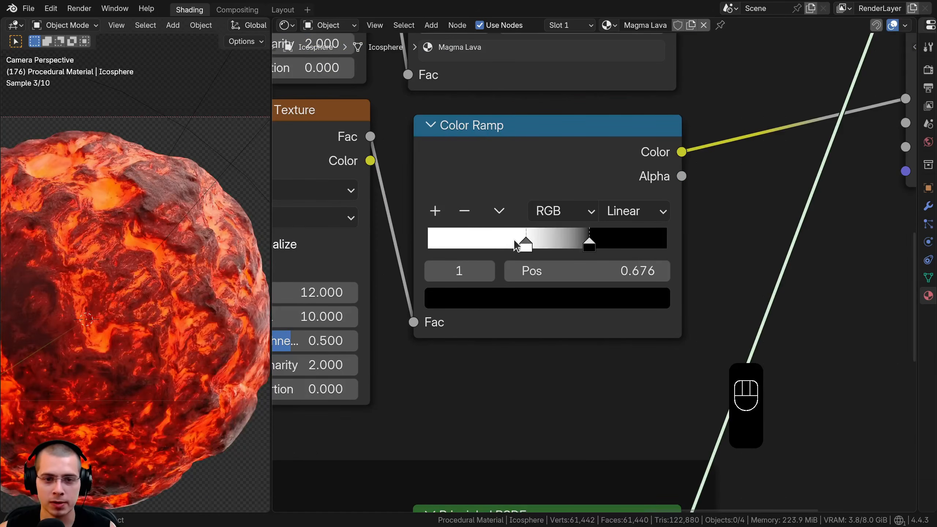
pyautogui.moveTo(527, 245); pyautogui.dragTo(494, 244)
pyautogui.scroll(1, 514, 245)
pyautogui.moveTo(591, 242); pyautogui.dragTo(583, 243)
# Examine the displaced lava surface of the sphere from a distance and up close
pyautogui.scroll(-3, 157, 329)
pyautogui.keyDown('shift'); pyautogui.moveTo(158, 316); pyautogui.dragTo(167, 316, button='middle'); pyautogui.keyUp('shift')
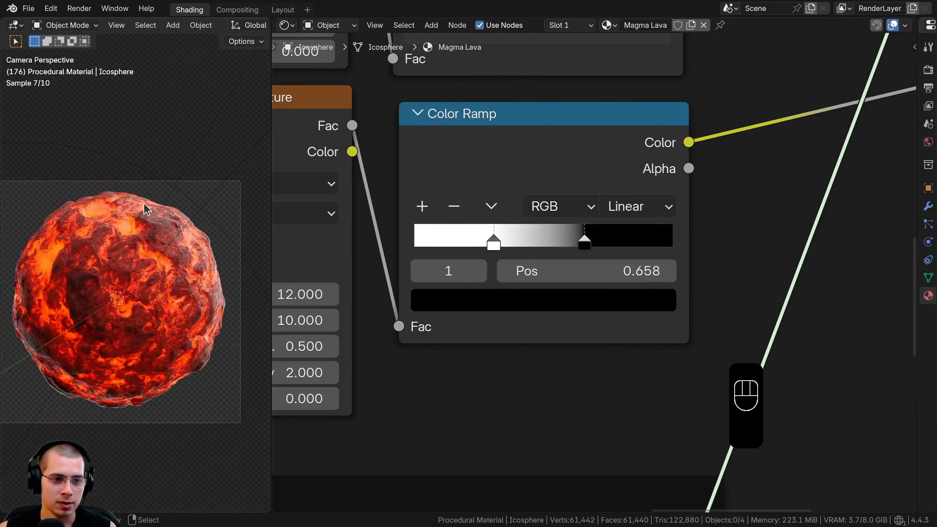
pyautogui.moveTo(142, 216)
pyautogui.keyDown('shift'); pyautogui.mouseDown(button='middle')
pyautogui.moveTo(141, 282)
pyautogui.moveTo(104, 281)
pyautogui.moveTo(144, 230)
pyautogui.mouseUp(button='middle'); pyautogui.keyUp('shift')
pyautogui.scroll(6, 104, 274)
pyautogui.scroll(4, 69, 238)
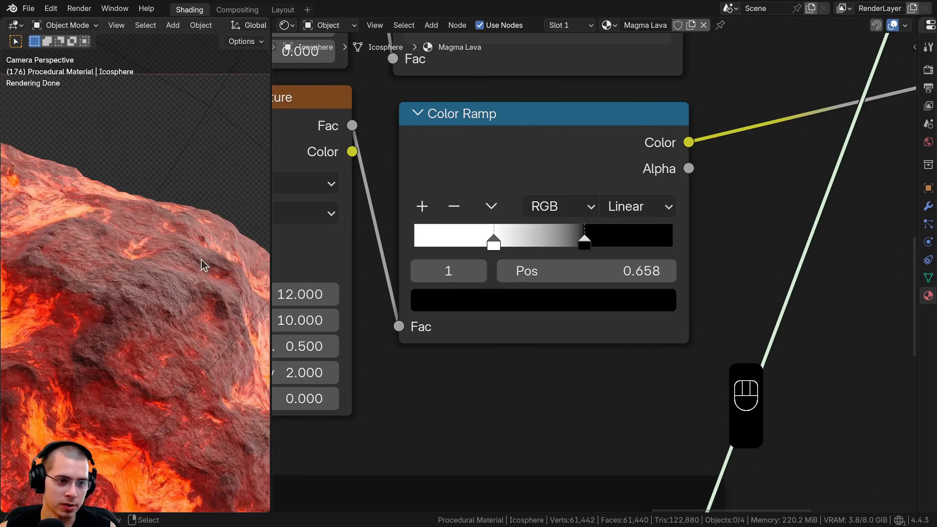
pyautogui.scroll(-5, 113, 364)
pyautogui.keyDown('shift'); pyautogui.moveTo(113, 364); pyautogui.dragTo(95, 372, button='middle'); pyautogui.keyUp('shift')
pyautogui.scroll(3, 38, 247)
pyautogui.scroll(-4, 111, 306)
pyautogui.keyDown('shift'); pyautogui.moveTo(111, 306); pyautogui.dragTo(197, 289, button='middle'); pyautogui.keyUp('shift')
# Move the Voronoi Texture, Linear Light and both Noise Texture nodes away from the Color Ramps to make room
pyautogui.moveTo(494, 192); pyautogui.dragTo(575, 328)
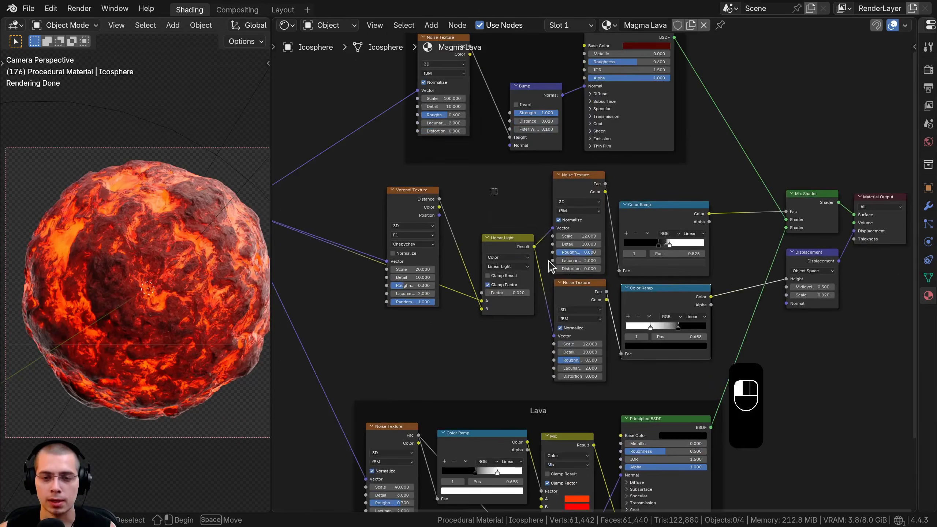
pyautogui.press('g')
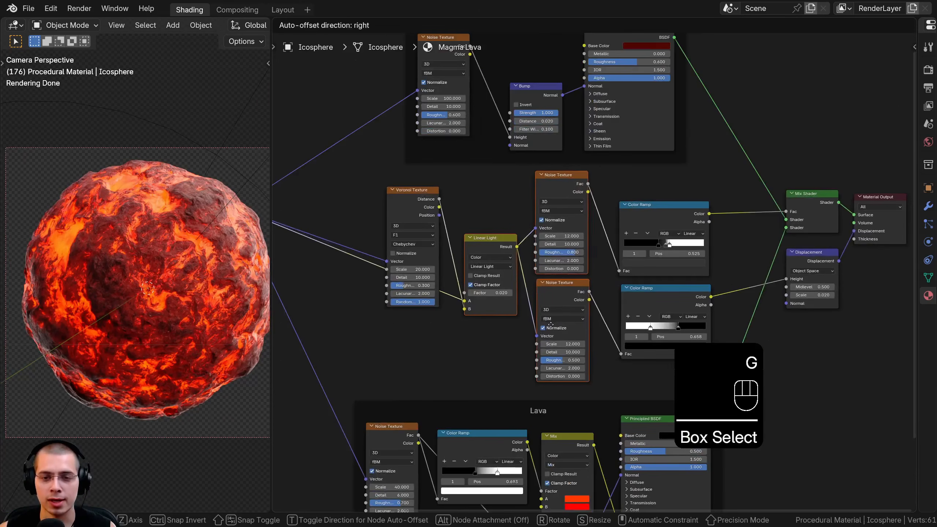
pyautogui.click(537, 324)
pyautogui.press('b')
pyautogui.moveTo(533, 205); pyautogui.dragTo(372, 302)
pyautogui.press('g')
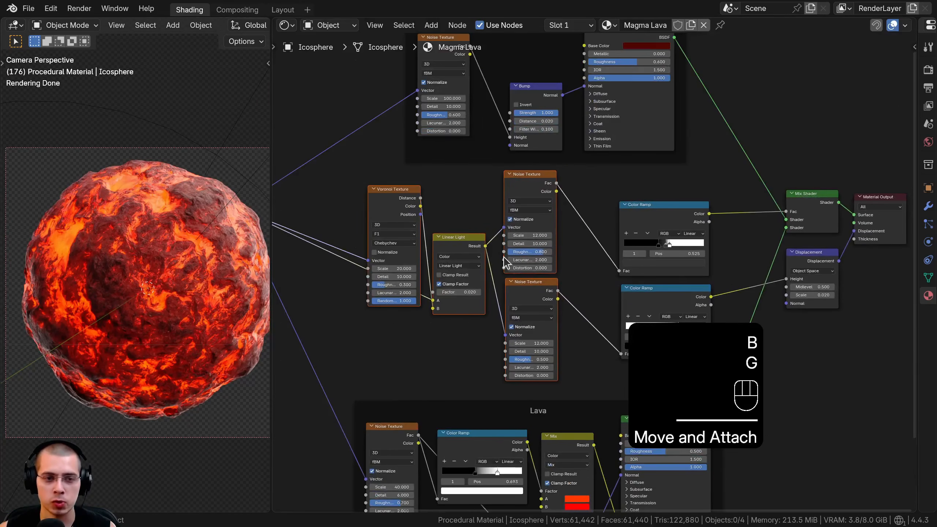
pyautogui.scroll(1, 504, 257)
pyautogui.moveTo(503, 257); pyautogui.dragTo(487, 257, button='middle')
pyautogui.press('g')
pyautogui.click(549, 192)
# Insert a Hue/Saturation/Value node between the upper Noise Texture and its Color Ramp
pyautogui.hotkey('shift', 'a')
pyautogui.click(550, 191)
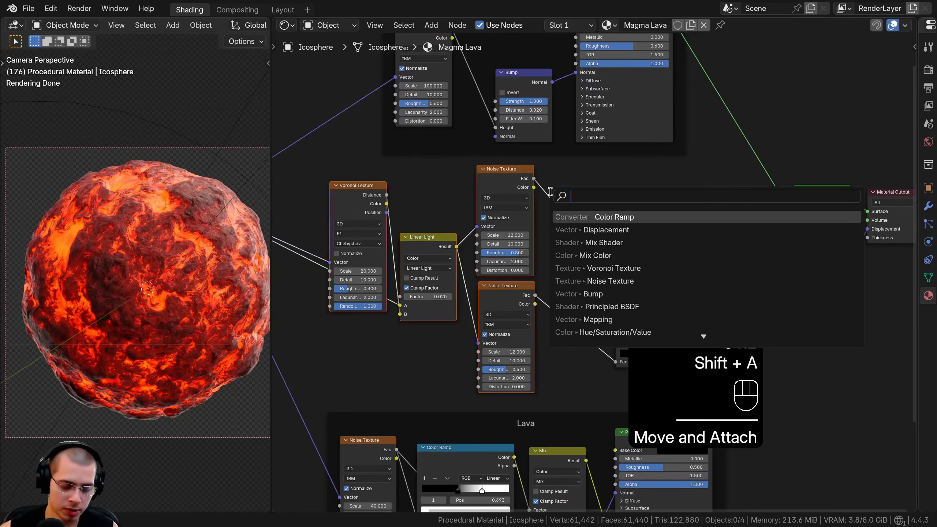
pyautogui.write('hue')
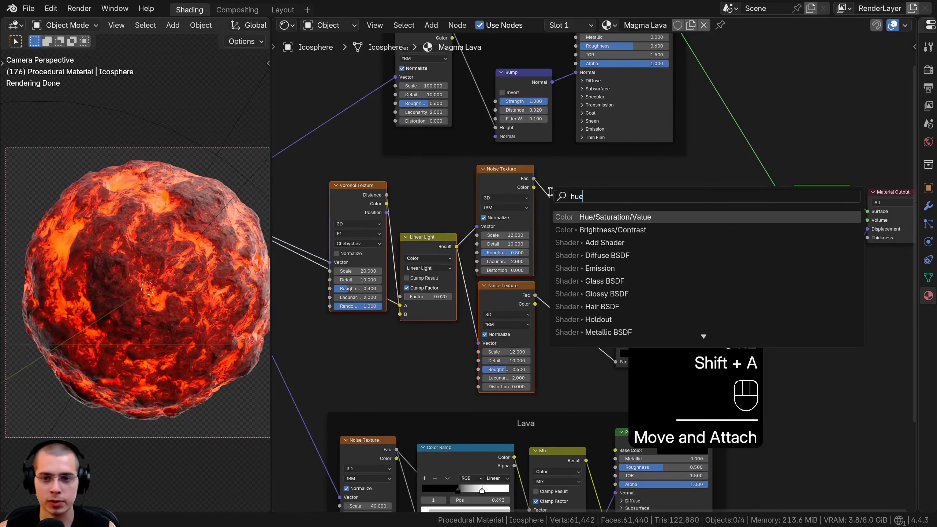
pyautogui.click(599, 219)
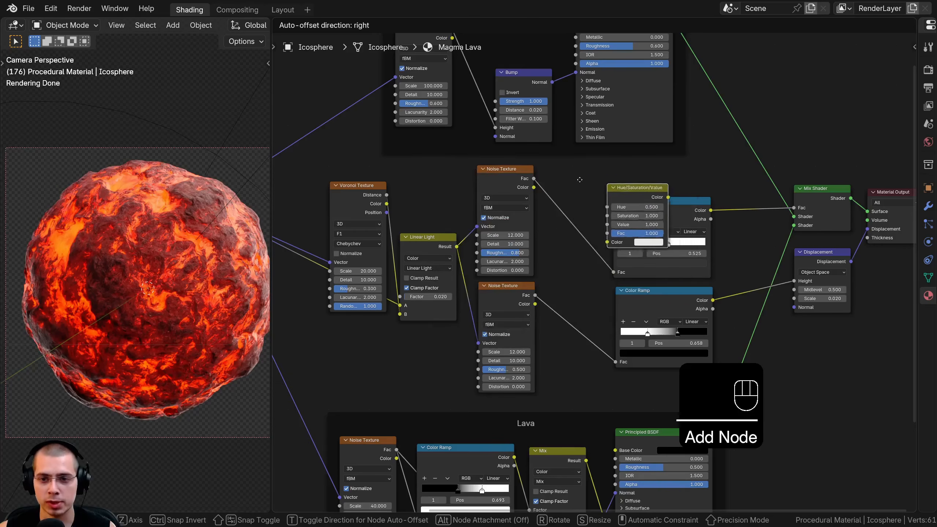
pyautogui.click(548, 191)
pyautogui.scroll(3, 579, 228)
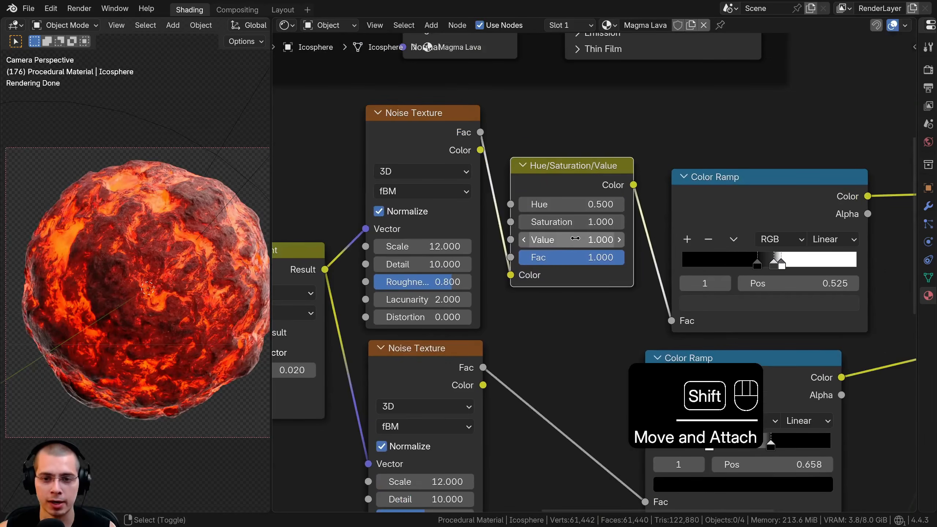
pyautogui.moveTo(575, 238)
pyautogui.mouseDown()
pyautogui.moveTo(598, 238)
pyautogui.moveTo(556, 238)
pyautogui.moveTo(574, 238)
pyautogui.mouseUp()
# Align the lower Color Ramp, enclose the mask and displacement texture nodes in a frame, and space the Rock frame away from it
pyautogui.scroll(-4, 595, 280)
pyautogui.moveTo(739, 360); pyautogui.dragTo(753, 356)
pyautogui.moveTo(626, 311); pyautogui.dragTo(621, 230, button='middle')
pyautogui.scroll(-3, 562, 130)
pyautogui.moveTo(359, 200); pyautogui.dragTo(642, 307)
pyautogui.hotkey('ctrl', 'j')
pyautogui.press('a')
pyautogui.moveTo(560, 60); pyautogui.dragTo(560, 126, button='middle')
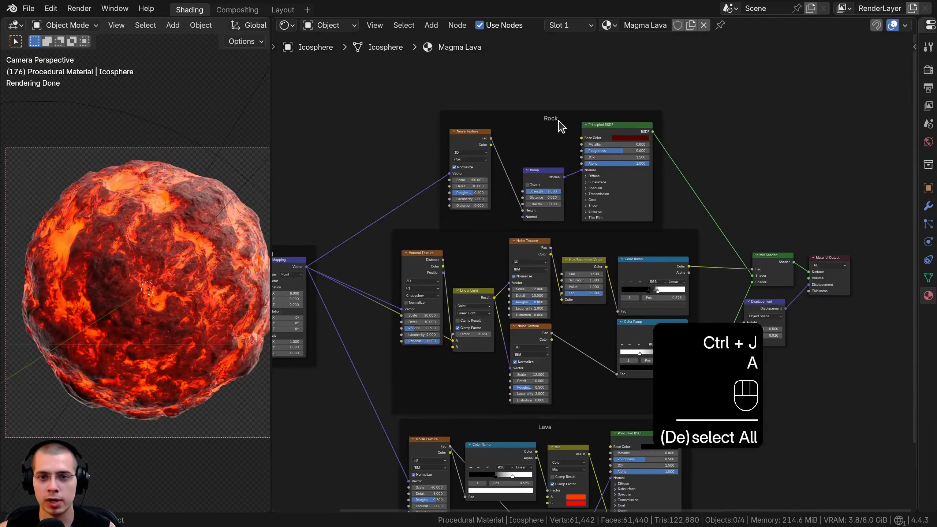
pyautogui.moveTo(559, 117); pyautogui.dragTo(558, 104)
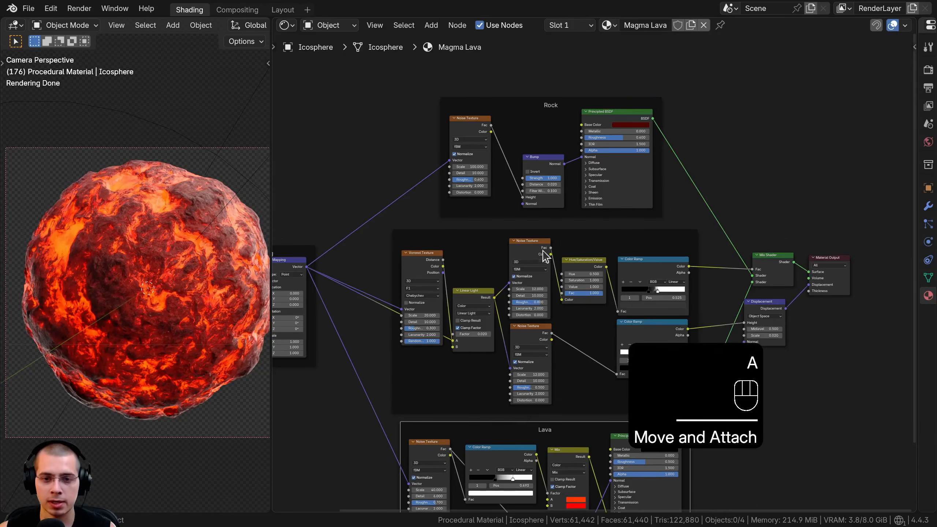
# Label the new middle frame "Lava Texture Mask"
pyautogui.click(548, 231)
pyautogui.press('F2')
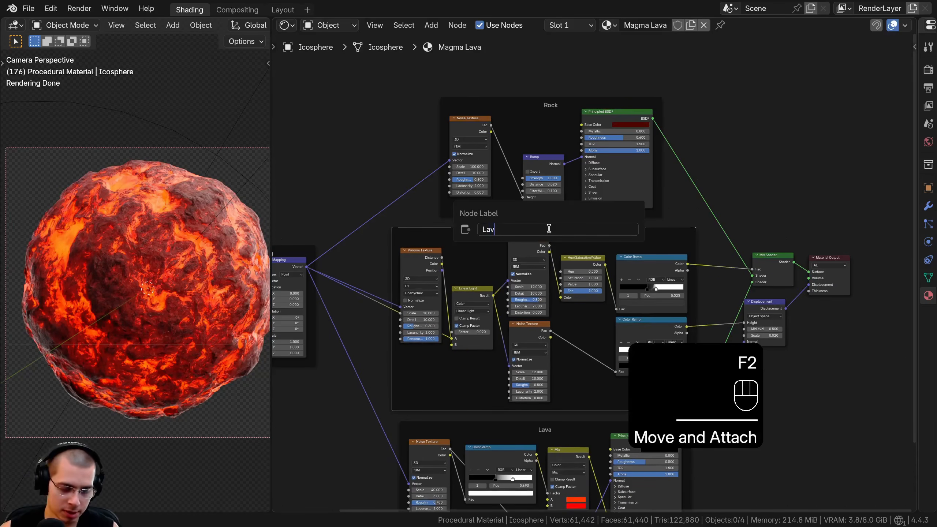
pyautogui.write('Lava Texture Mask')
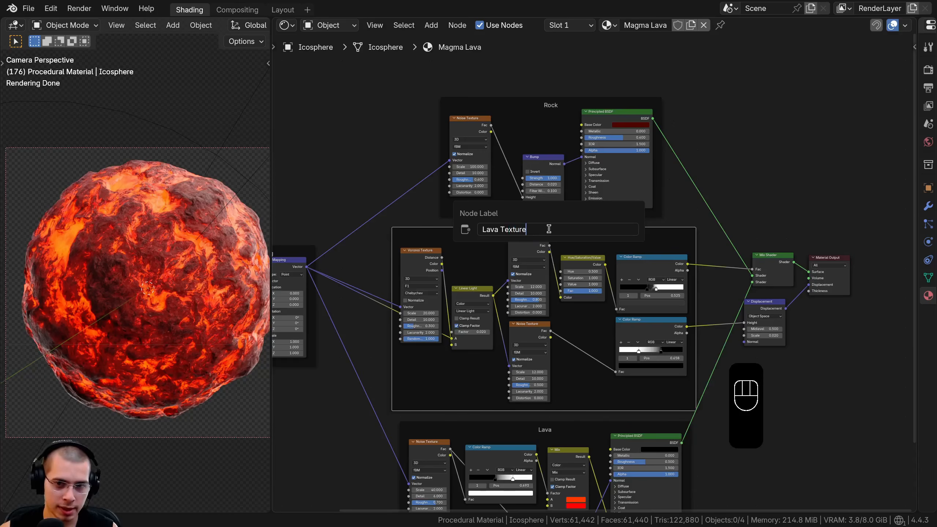
pyautogui.press('Return')
pyautogui.scroll(-1, 415, 111)
pyautogui.press('Home')
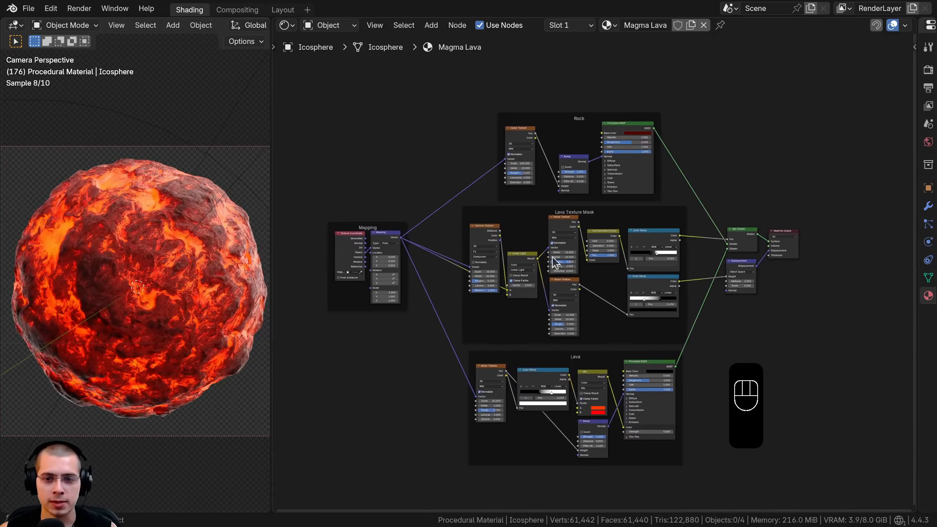
# Combine all nodes except the Material Output into one node group
pyautogui.press('a')
pyautogui.press('a')
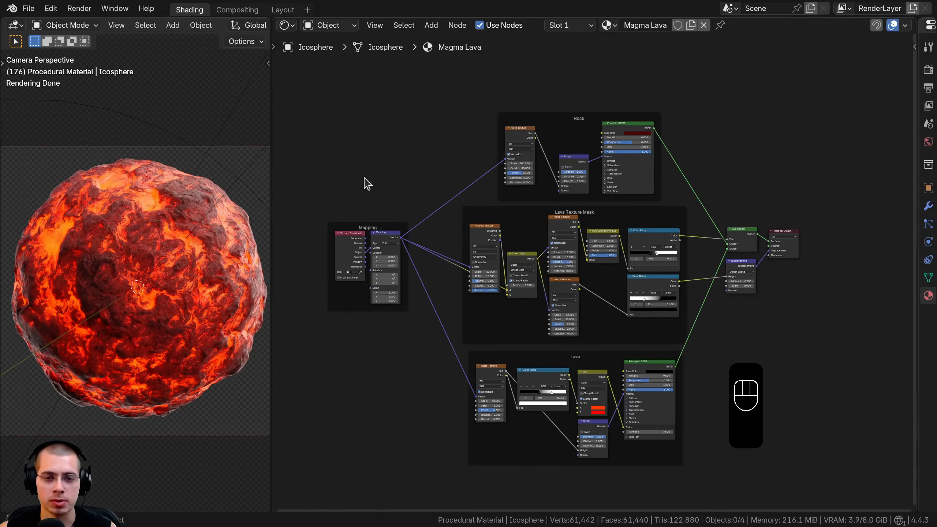
pyautogui.scroll(-1, 369, 205)
pyautogui.moveTo(332, 80); pyautogui.dragTo(732, 469)
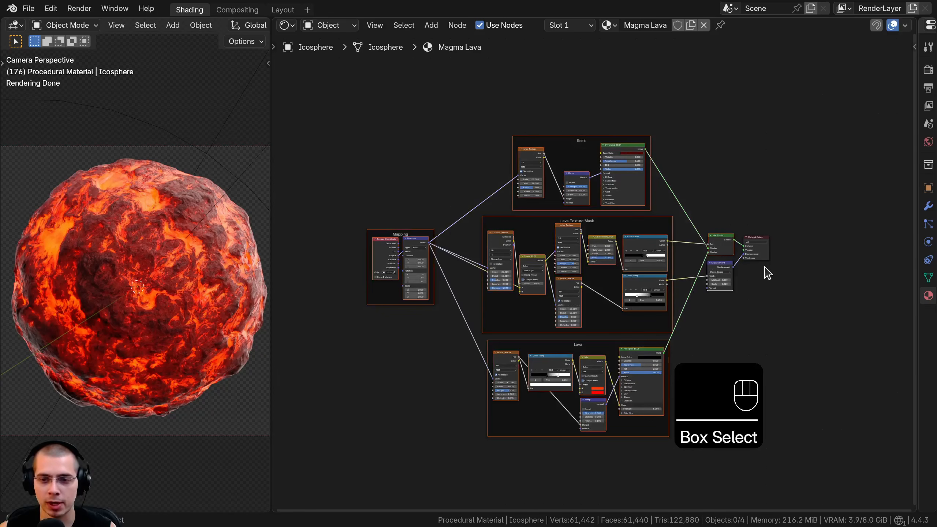
pyautogui.hotkey('ctrl', 'g')
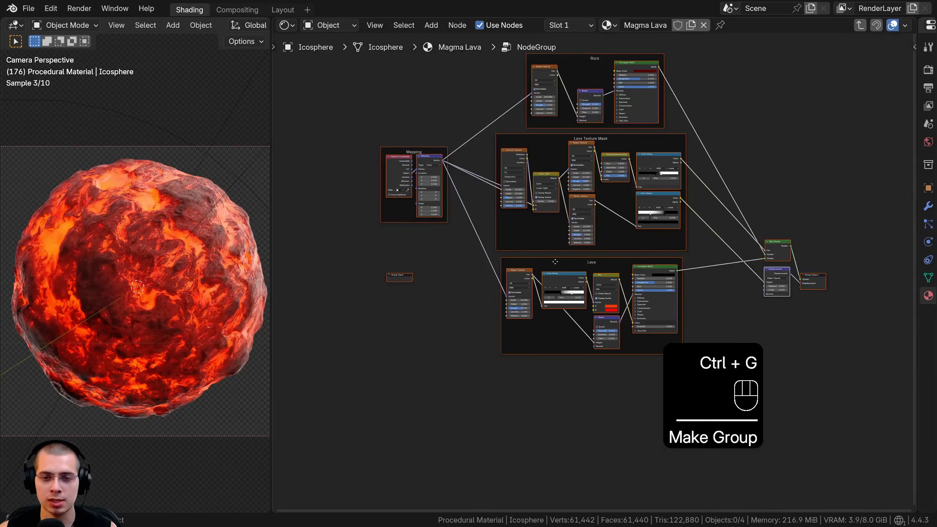
pyautogui.scroll(4, 597, 273)
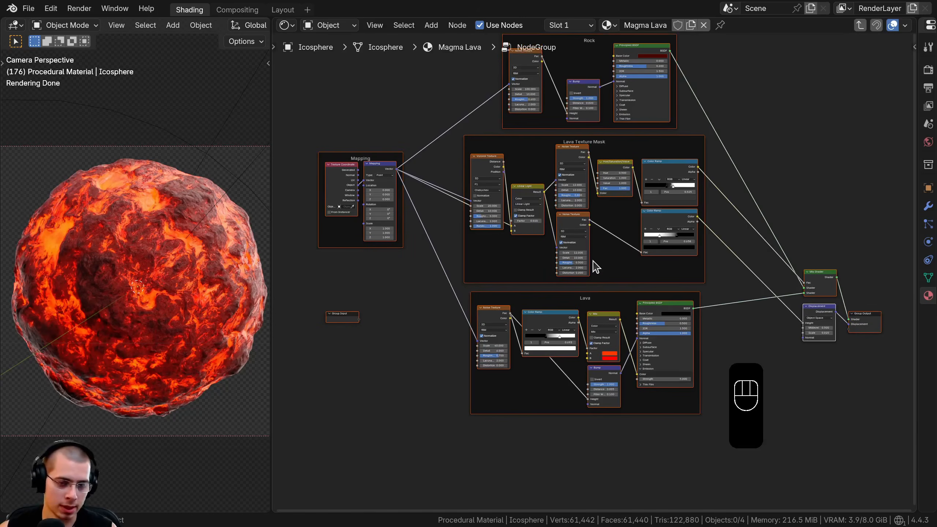
# Leave the group's interior, place the group node beside the Material Output and widen it
pyautogui.press('Tab')
pyautogui.scroll(2, 581, 268)
pyautogui.press('g')
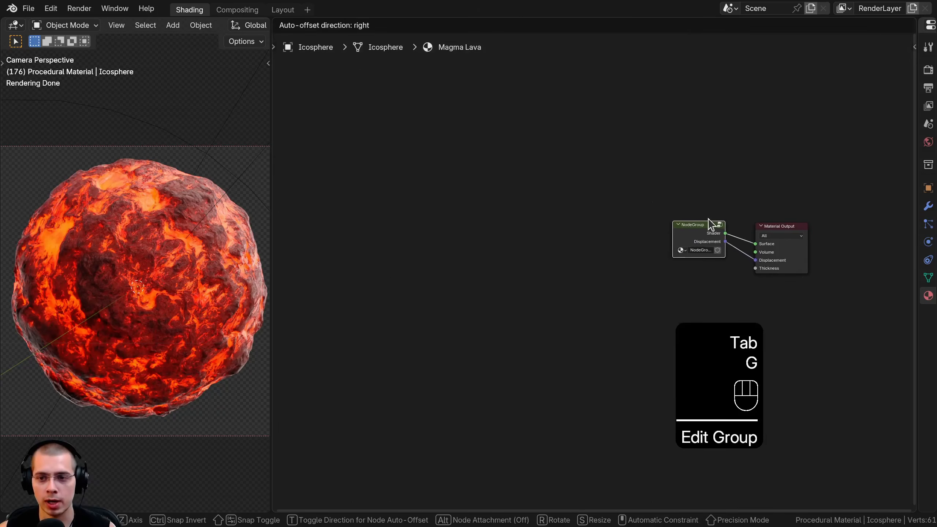
pyautogui.click(709, 223)
pyautogui.scroll(2, 626, 236)
pyautogui.moveTo(609, 233); pyautogui.dragTo(654, 228)
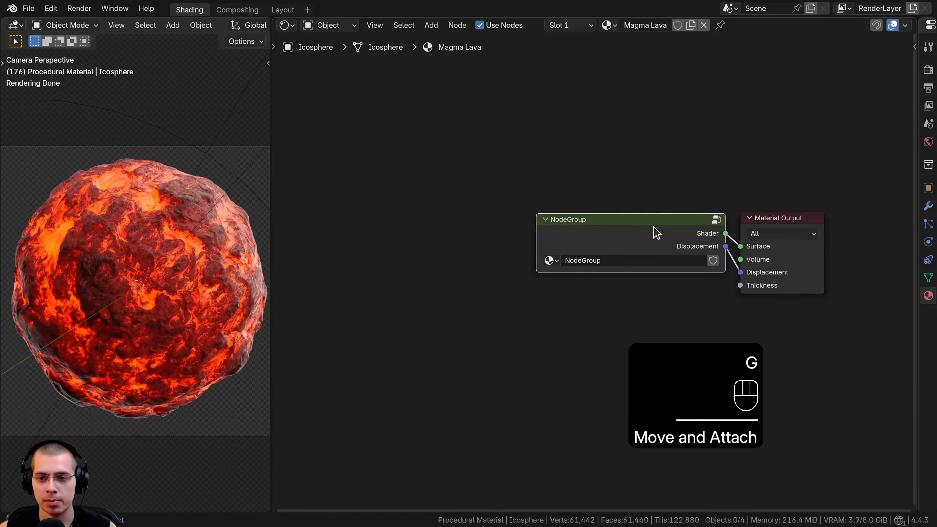
pyautogui.moveTo(654, 228); pyautogui.dragTo(588, 221, button='middle')
pyautogui.press('Escape')
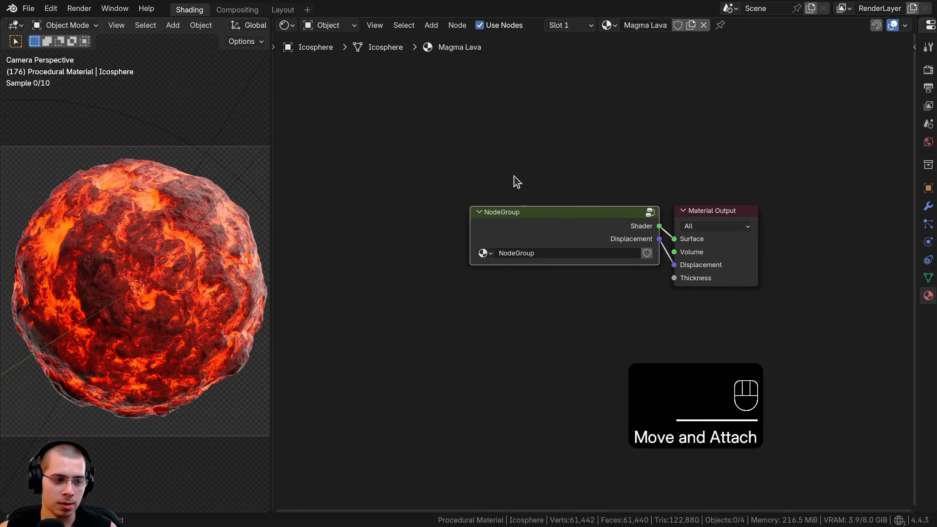
# Rename the node group "Magma Lava" and adjust its placement beside the Material Output
pyautogui.click(516, 254)
pyautogui.write('Magma Lava')
pyautogui.press('Return')
pyautogui.moveTo(525, 230); pyautogui.dragTo(551, 232)
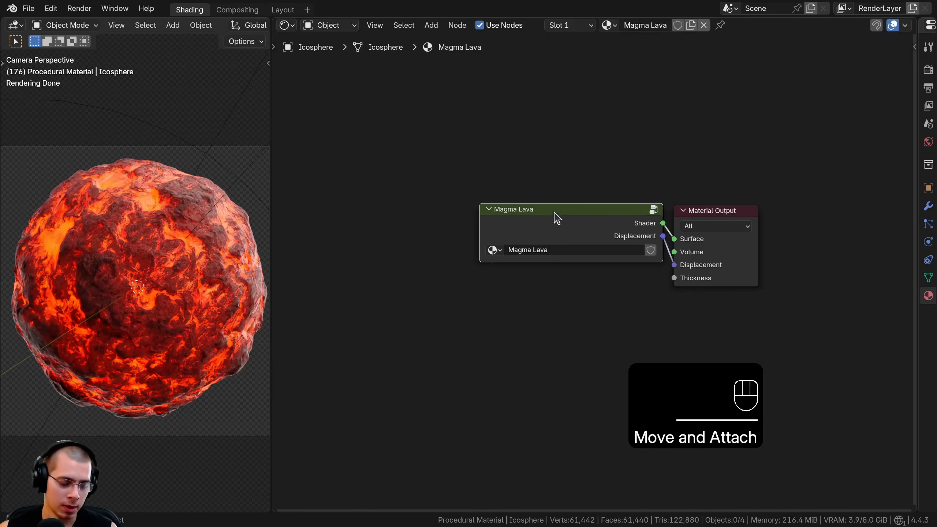
# Open the Magma Lava group for editing and move its Group Input node to just below and left of the Mapping frame
pyautogui.press('Tab')
pyautogui.scroll(-13, 549, 236)
pyautogui.scroll(5, 700, 276)
pyautogui.moveTo(463, 251); pyautogui.dragTo(555, 324, button='middle')
pyautogui.scroll(3, 551, 236)
pyautogui.scroll(2, 553, 242)
pyautogui.press('a')
pyautogui.click(435, 291)
pyautogui.press('g')
pyautogui.click(406, 217)
pyautogui.scroll(-4, 531, 244)
pyautogui.press('g')
pyautogui.click(466, 295)
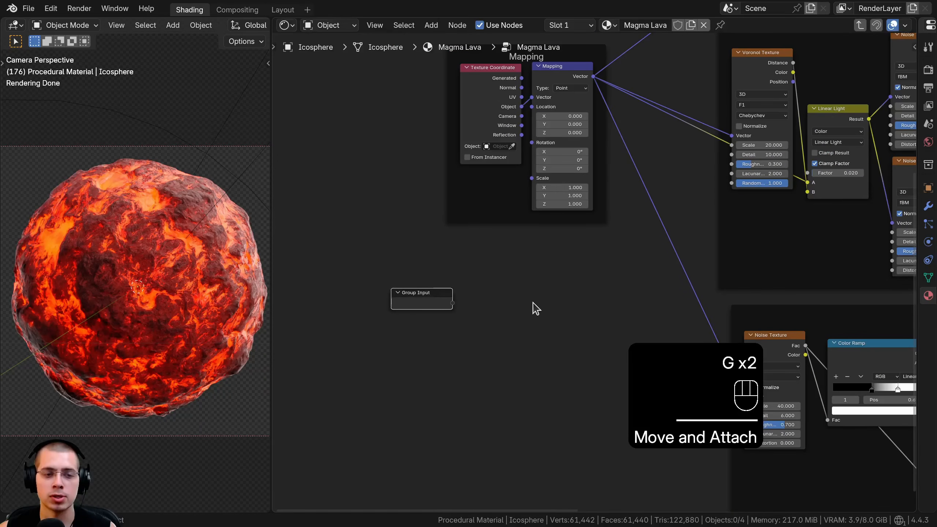
pyautogui.scroll(-3, 531, 301)
pyautogui.moveTo(523, 276); pyautogui.dragTo(510, 315, button='middle')
pyautogui.press('g')
pyautogui.click(500, 305)
pyautogui.moveTo(735, 143); pyautogui.dragTo(751, 177, button='middle')
pyautogui.scroll(2, 751, 177)
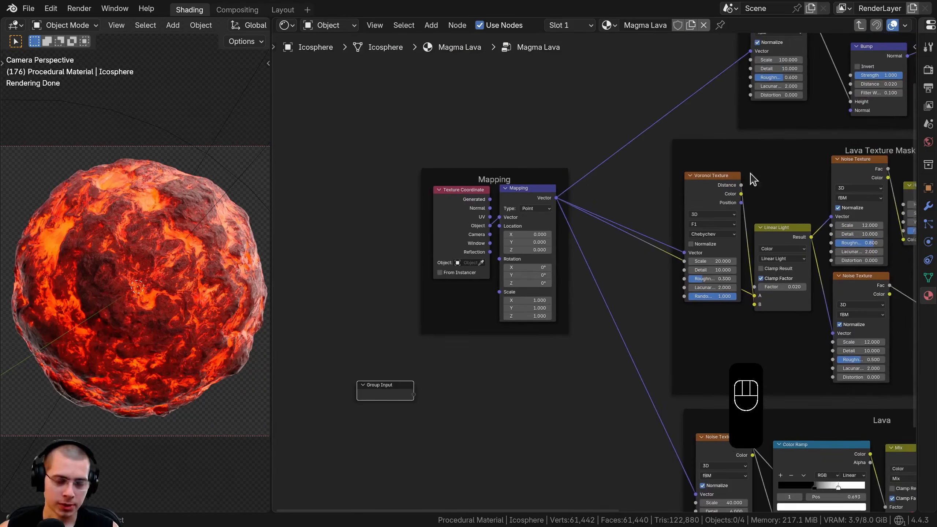
# Show the group's socket settings in a narrowed sidebar and reposition the Group Input node
pyautogui.press('n')
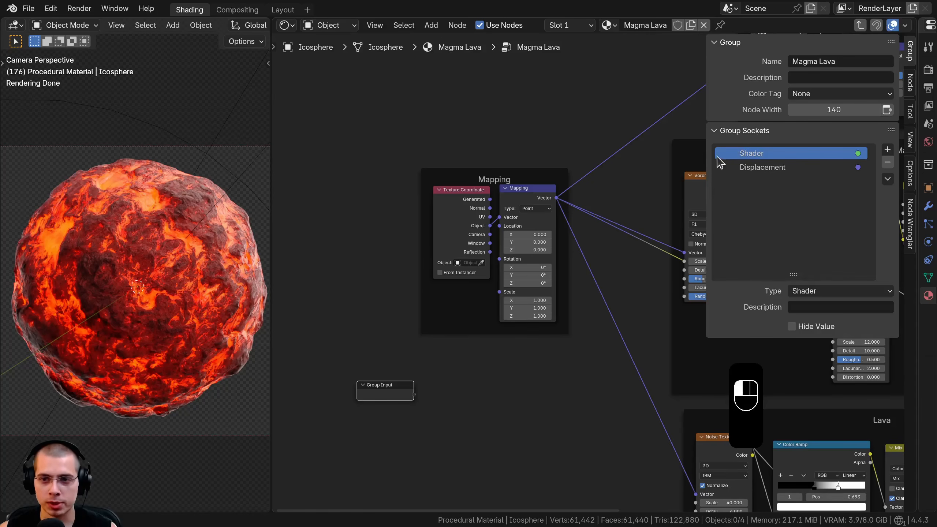
pyautogui.moveTo(711, 158); pyautogui.dragTo(746, 157)
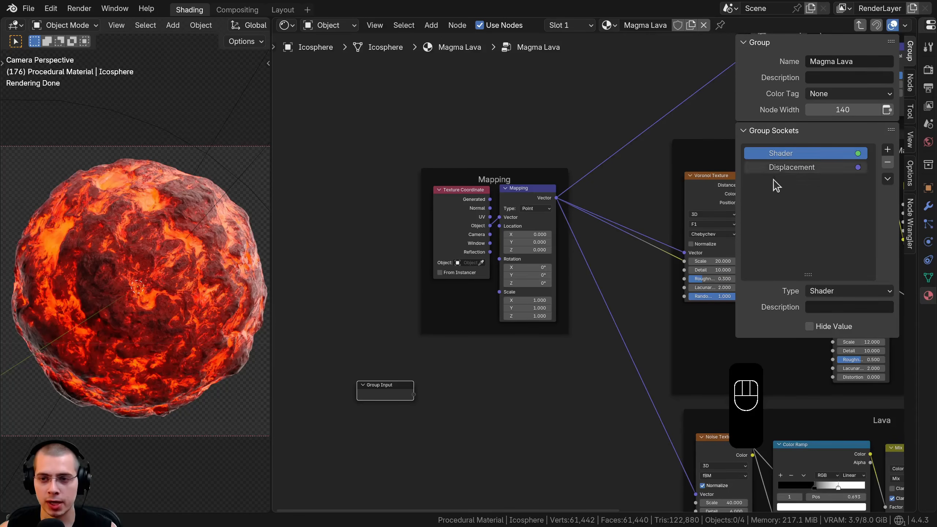
pyautogui.moveTo(426, 368); pyautogui.dragTo(444, 354, button='middle')
pyautogui.press('g')
pyautogui.click(556, 190)
# Expose the Mapping node's Scale as a group input by linking it to the Group Input node
pyautogui.scroll(4, 546, 165)
pyautogui.click(541, 149)
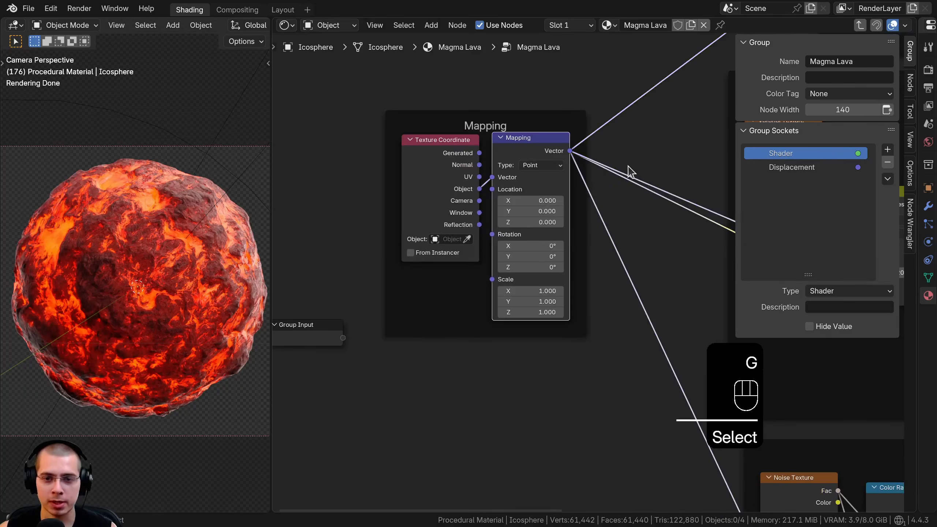
pyautogui.scroll(-7, 625, 173)
pyautogui.moveTo(613, 217); pyautogui.dragTo(501, 277, button='middle')
pyautogui.scroll(5, 458, 321)
pyautogui.moveTo(458, 321); pyautogui.dragTo(603, 229, button='middle')
pyautogui.scroll(2, 603, 229)
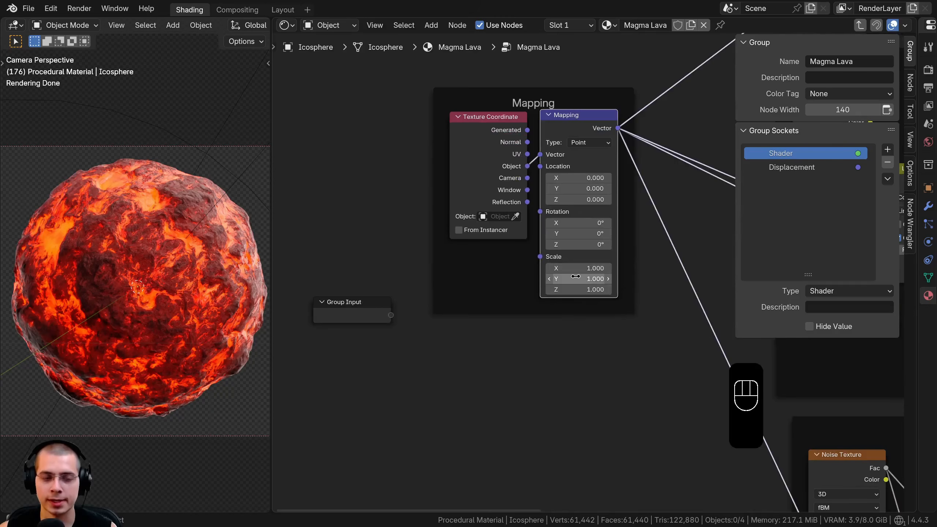
pyautogui.moveTo(540, 257); pyautogui.dragTo(405, 252)
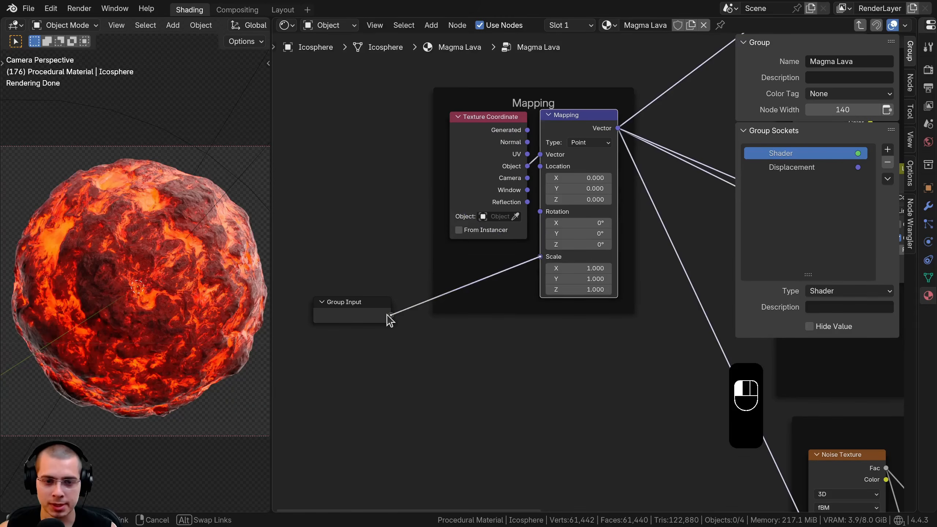
pyautogui.moveTo(389, 318); pyautogui.dragTo(357, 307)
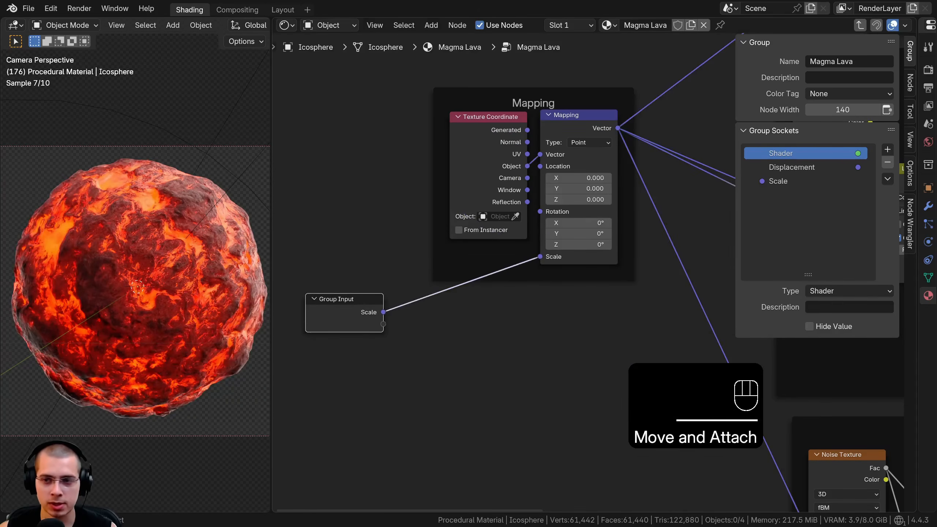
# Change the Scale group socket's type to Float
pyautogui.click(789, 182)
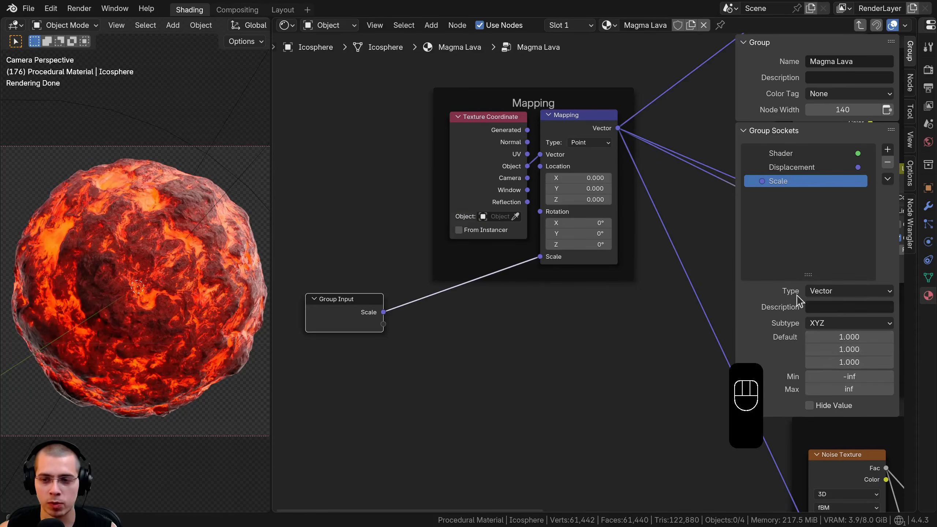
pyautogui.click(842, 292)
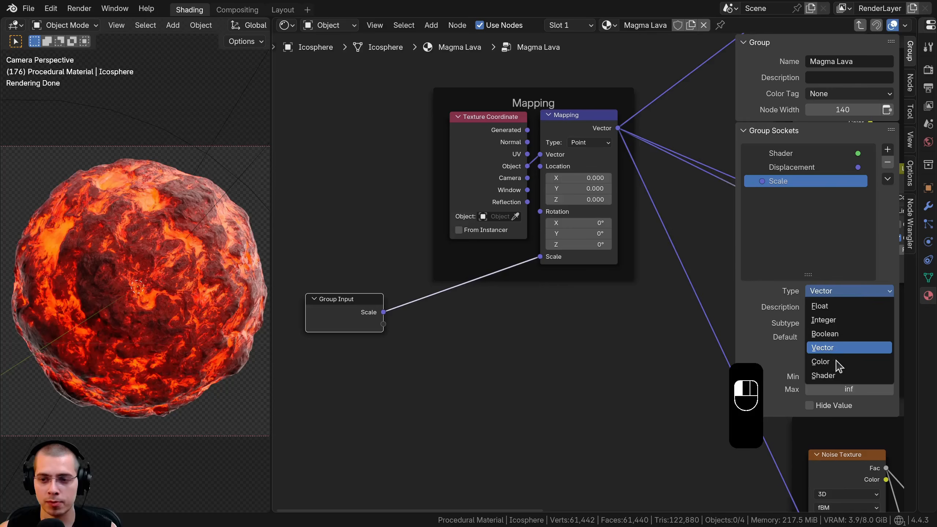
pyautogui.click(826, 306)
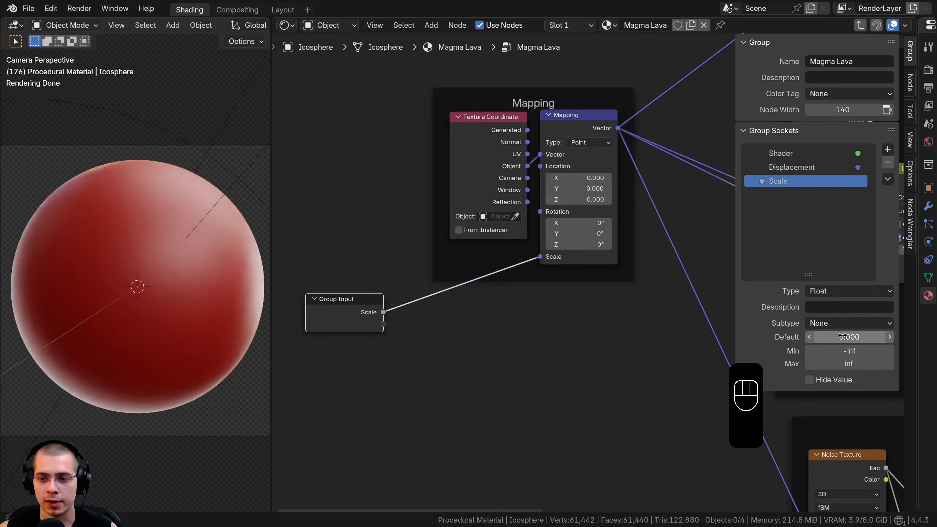
# Set the Scale group socket's default to 1.000 and the Magma Lava node's own Scale to 1.000
pyautogui.press('Return')
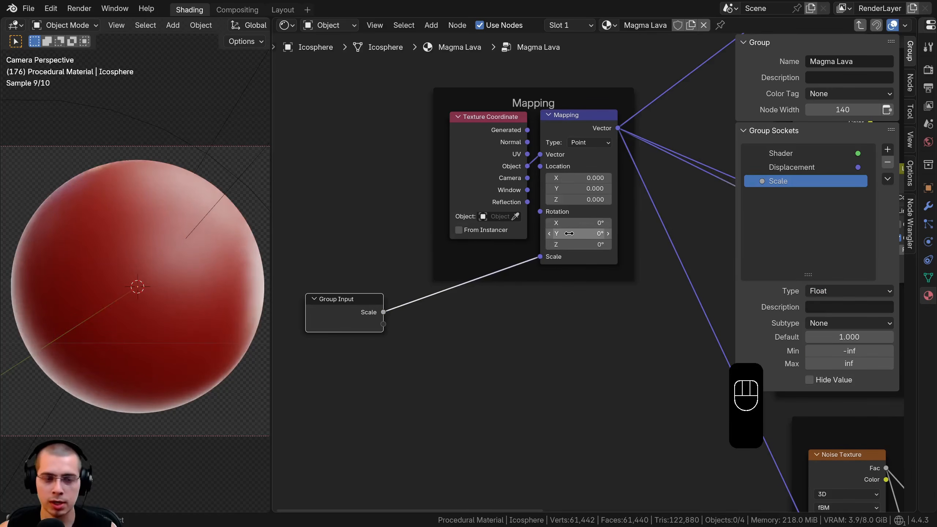
pyautogui.press('Tab')
pyautogui.click(596, 259)
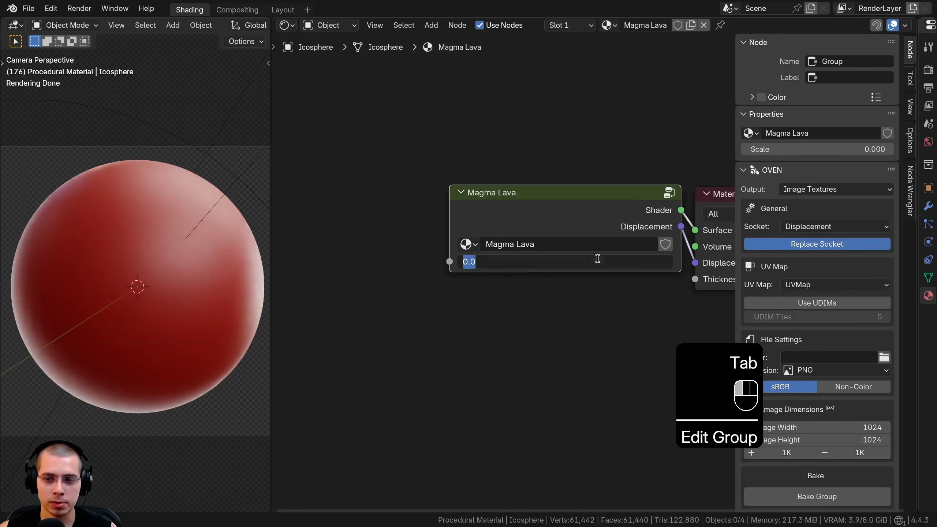
pyautogui.press('Return')
pyautogui.moveTo(535, 266); pyautogui.dragTo(608, 266)
pyautogui.rightClick(535, 265)
pyautogui.click(544, 214)
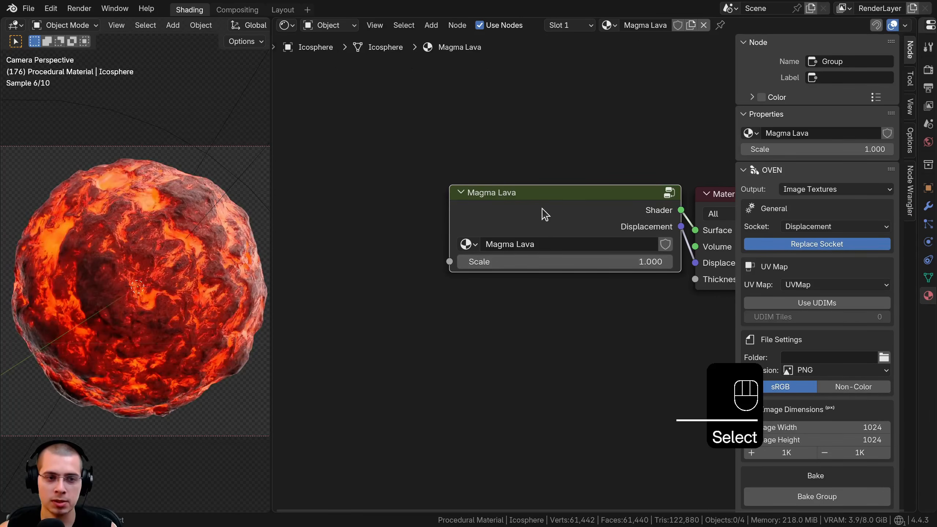
# Reopen the Magma Lava group and move its Group Input node between the Mapping and Lava Texture Mask frames
pyautogui.press('Tab')
pyautogui.press('a')
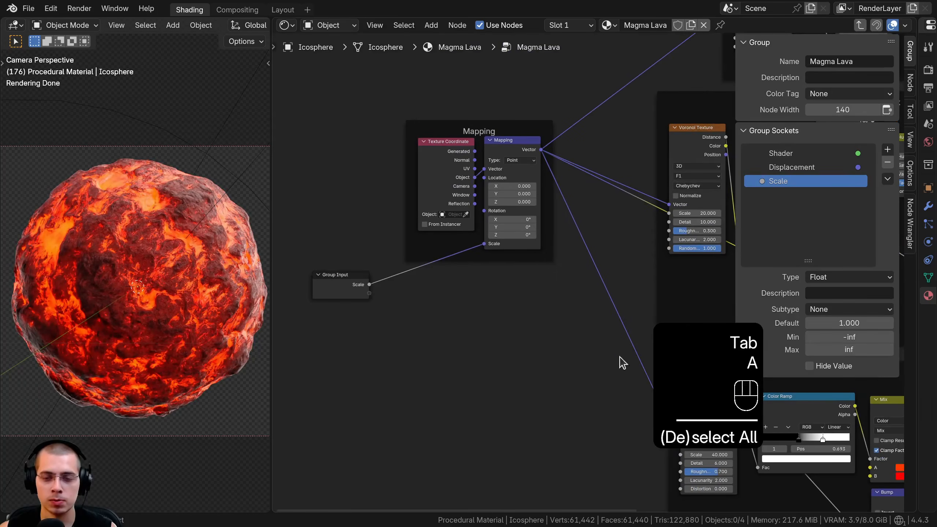
pyautogui.scroll(-2, 442, 313)
pyautogui.click(342, 334)
pyautogui.moveTo(397, 293); pyautogui.dragTo(329, 333, button='middle')
pyautogui.press('g')
pyautogui.click(538, 221)
pyautogui.moveTo(560, 220); pyautogui.dragTo(479, 246, button='middle')
pyautogui.scroll(4, 478, 246)
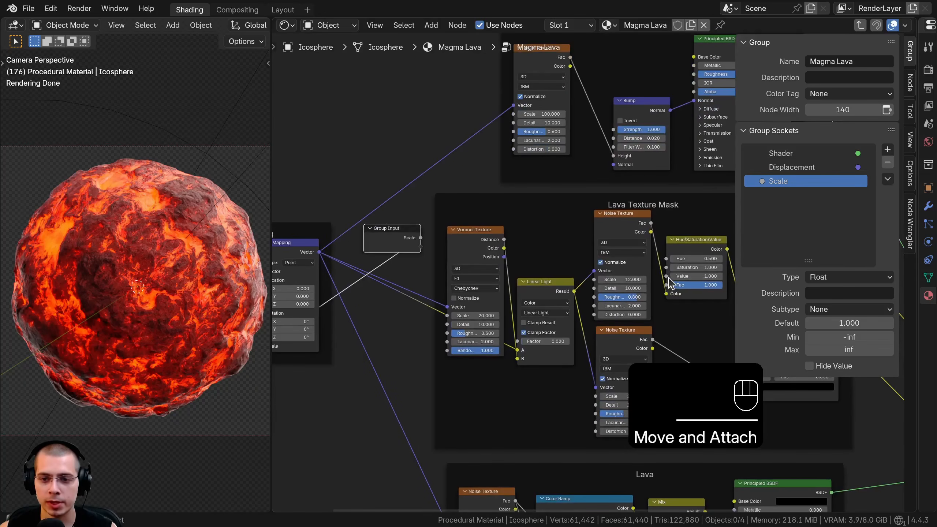
# Expose the Hue/Saturation/Value node's Value as a group input and rename that socket Lava Visibility
pyautogui.moveTo(666, 276); pyautogui.dragTo(421, 247)
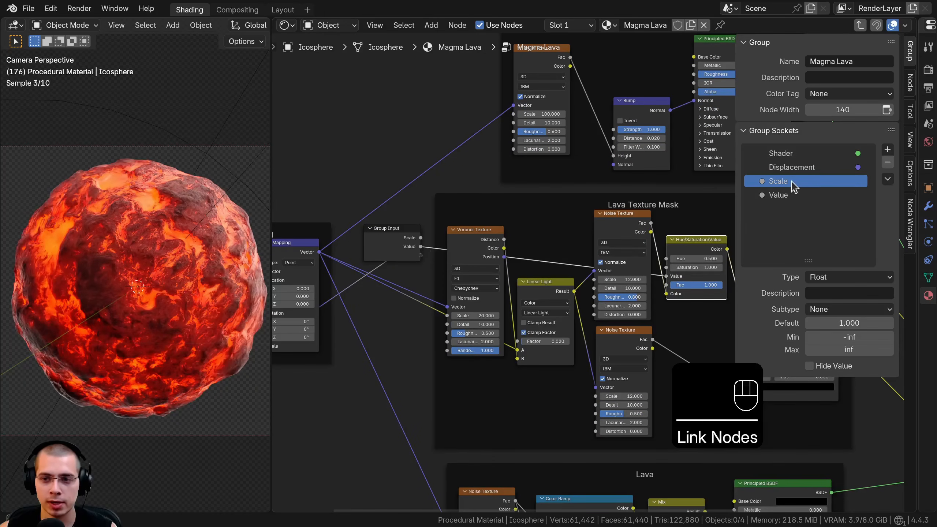
pyautogui.doubleClick(802, 195)
pyautogui.write('Lava Visibility')
pyautogui.press('Return')
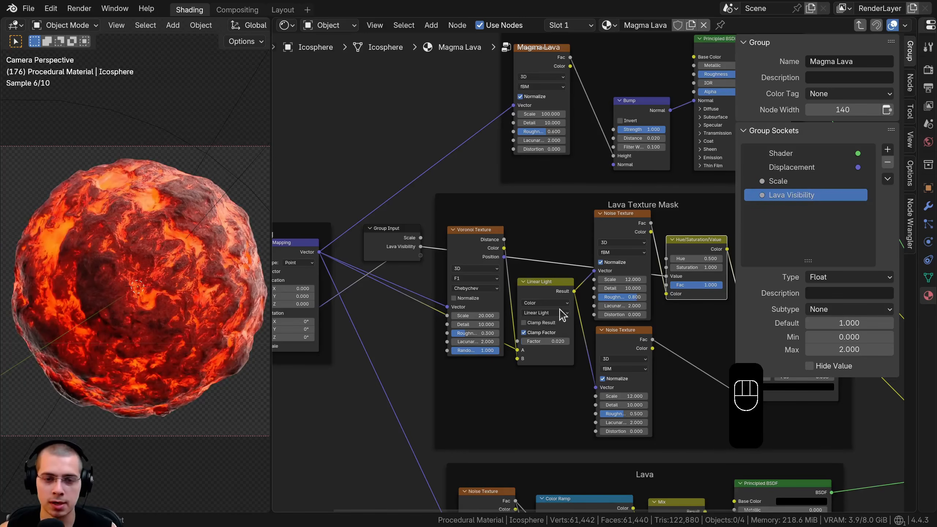
# Move the Group Input node into the Lava frame and expose the Principled BSDF's emission Strength as a group input
pyautogui.moveTo(468, 299); pyautogui.dragTo(385, 97, button='middle')
pyautogui.scroll(-5, 483, 297)
pyautogui.click(458, 192)
pyautogui.press('g')
pyautogui.scroll(3, 498, 352)
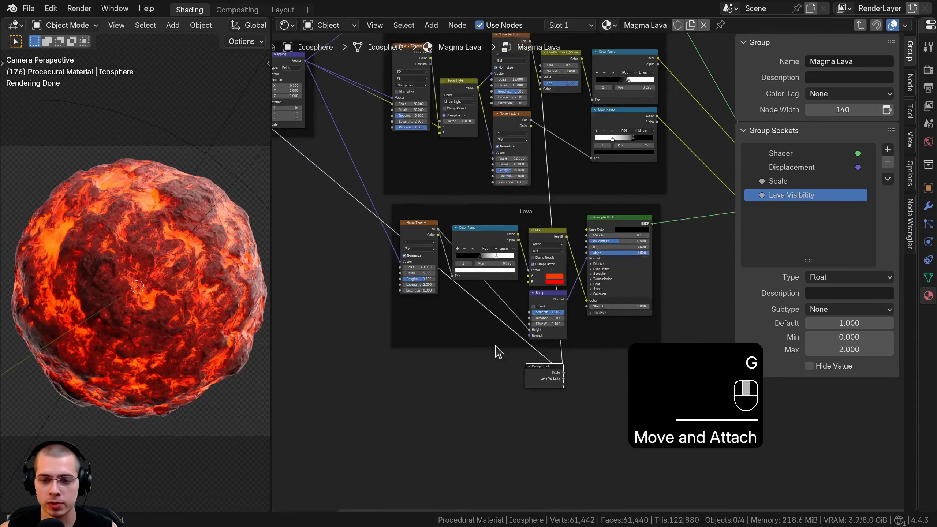
pyautogui.press('g')
pyautogui.click(507, 352)
pyautogui.moveTo(568, 409); pyautogui.dragTo(574, 306, button='middle')
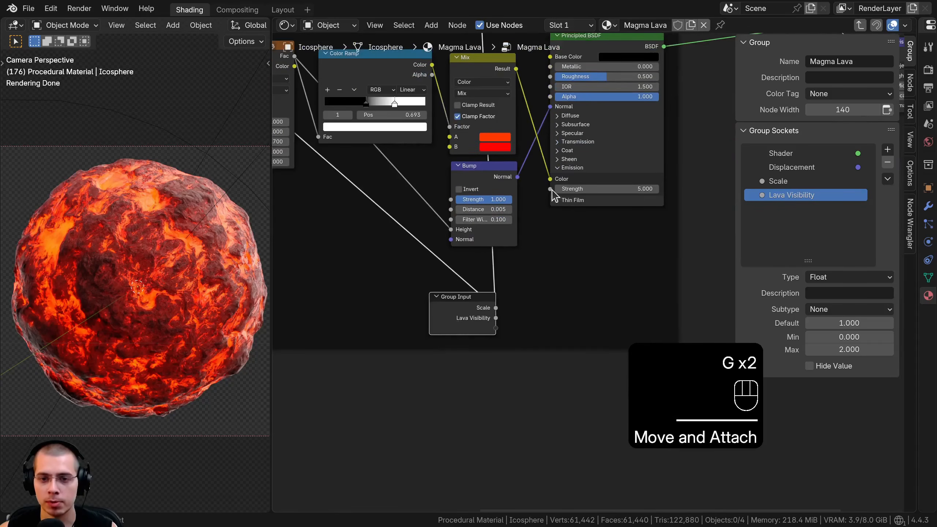
pyautogui.moveTo(550, 189); pyautogui.dragTo(495, 328)
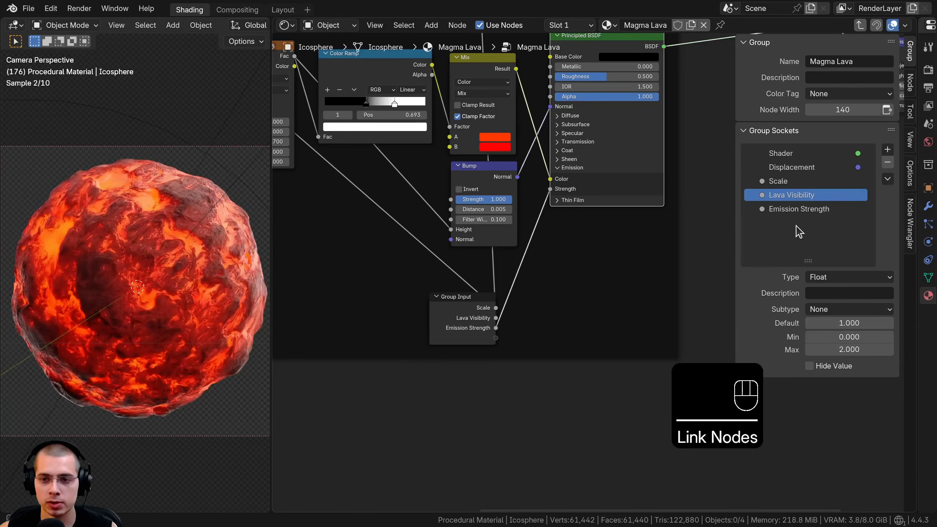
pyautogui.click(813, 210)
pyautogui.scroll(-2, 587, 283)
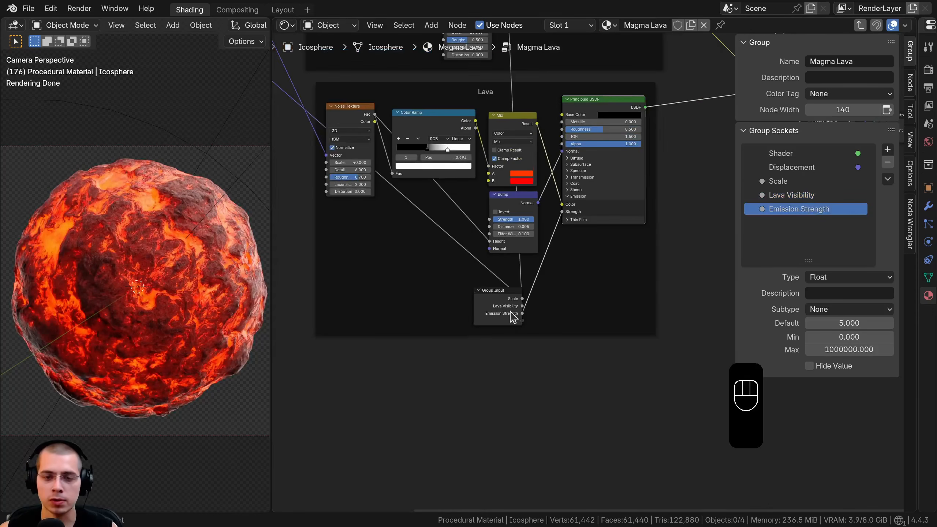
pyautogui.click(516, 316)
pyautogui.moveTo(516, 316); pyautogui.dragTo(604, 323, button='middle')
pyautogui.hotkey('shift', 'd')
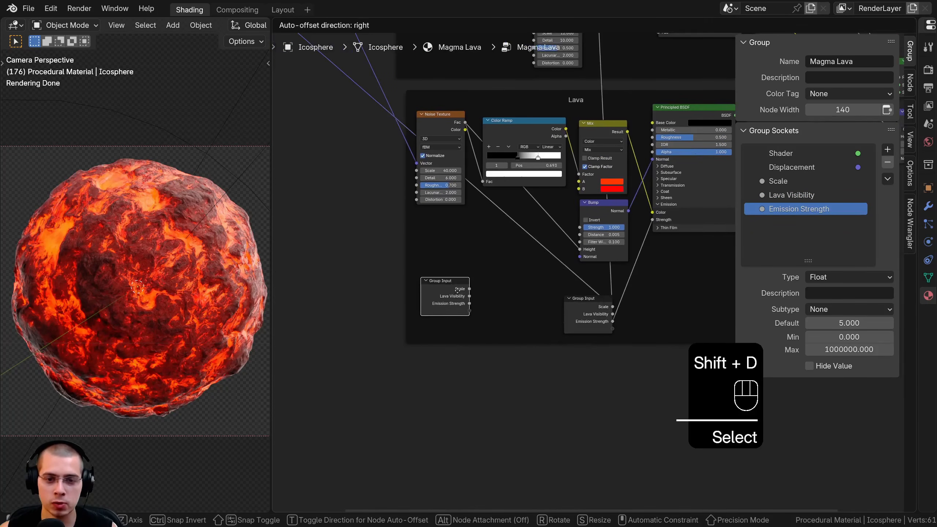
pyautogui.click(444, 292)
pyautogui.moveTo(506, 320); pyautogui.dragTo(540, 466, button='middle')
pyautogui.press('g')
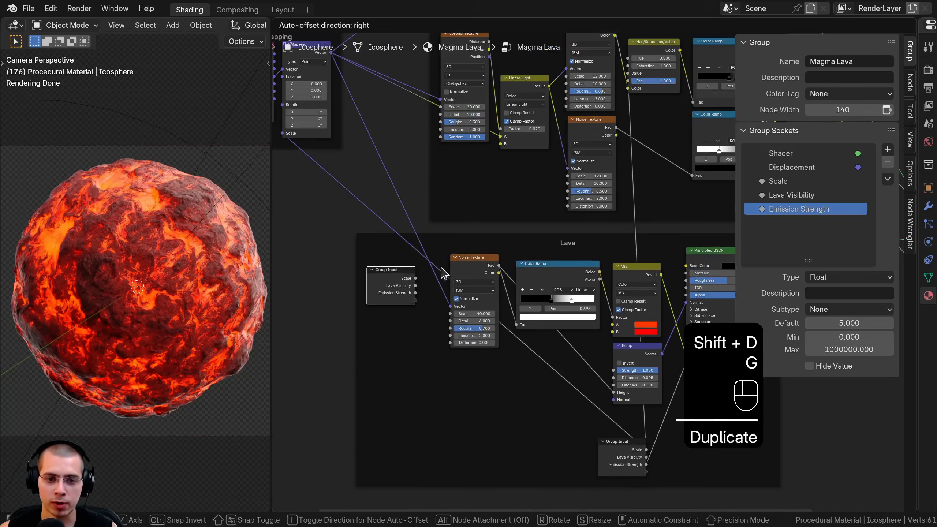
pyautogui.click(450, 346)
pyautogui.moveTo(501, 309); pyautogui.dragTo(460, 224, button='middle')
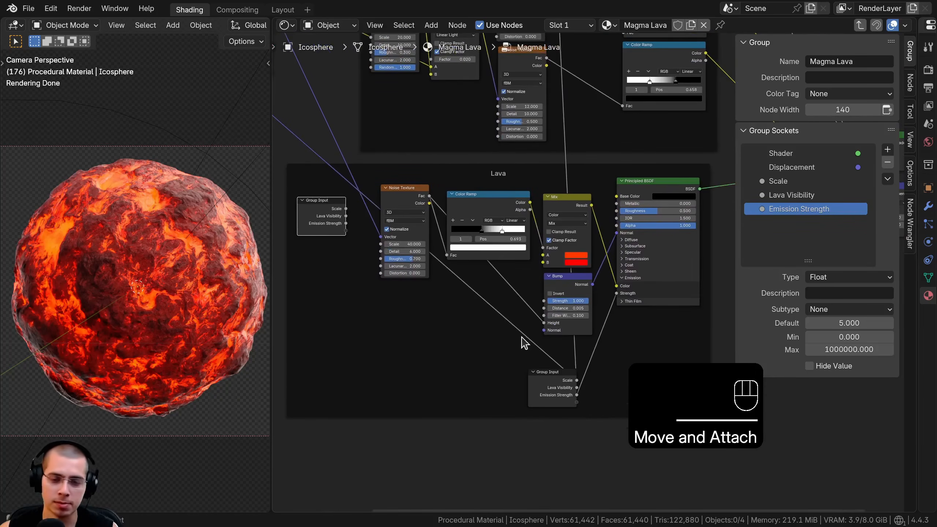
pyautogui.press('x')
# Try placing the Group Input node just left of the Noise Texture in the Lava frame
pyautogui.moveTo(541, 368); pyautogui.dragTo(543, 362, button='middle')
pyautogui.click(545, 365)
pyautogui.moveTo(567, 332); pyautogui.dragTo(541, 299, button='middle')
pyautogui.scroll(2, 541, 300)
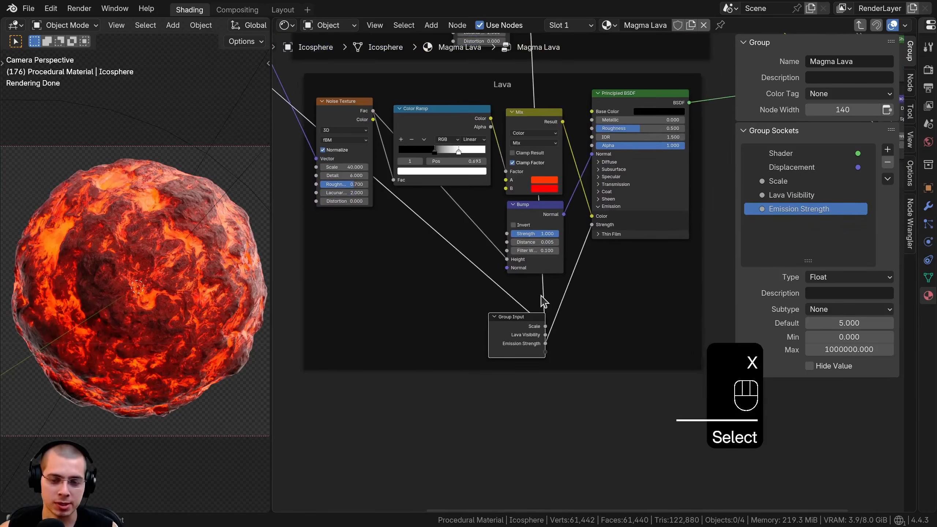
pyautogui.scroll(-4, 476, 326)
pyautogui.moveTo(475, 326); pyautogui.dragTo(552, 379, button='middle')
pyautogui.press('g')
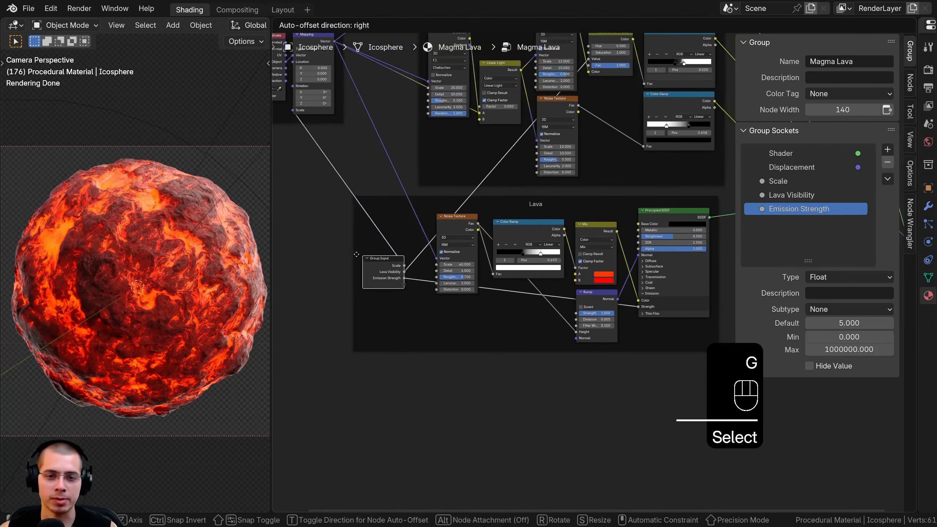
pyautogui.click(355, 255)
pyautogui.moveTo(389, 229); pyautogui.dragTo(426, 263, button='middle')
pyautogui.press('g')
pyautogui.hotkey('ctrl', 'z')
pyautogui.hotkey('ctrl', 'z')
pyautogui.hotkey('ctrl', 'z')
pyautogui.hotkey('ctrl', 'z')
pyautogui.scroll(3, 524, 297)
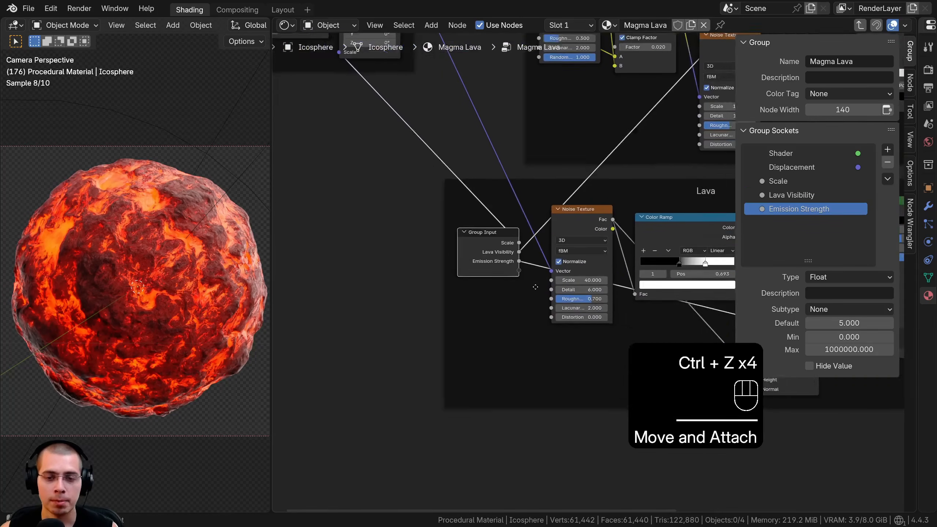
pyautogui.hotkey('shift', 'd')
pyautogui.click(671, 398)
pyautogui.moveTo(671, 398); pyautogui.dragTo(429, 314, button='middle')
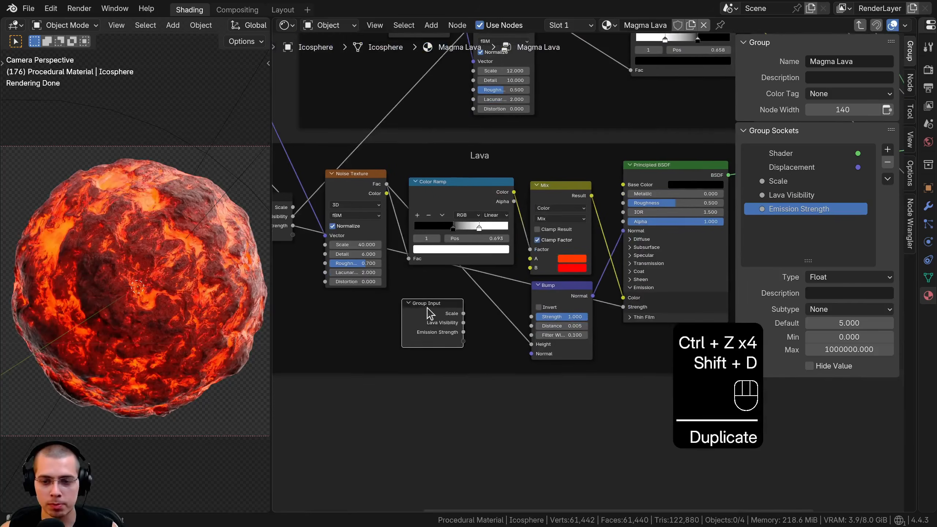
pyautogui.press('g')
pyautogui.click(441, 321)
pyautogui.moveTo(512, 350); pyautogui.dragTo(544, 293, button='middle')
pyautogui.scroll(6, 544, 293)
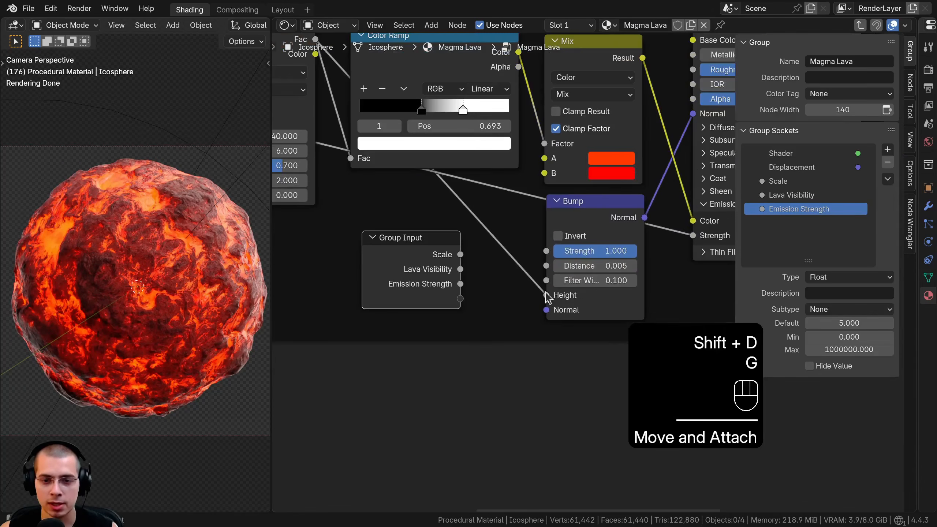
pyautogui.scroll(-5, 412, 258)
pyautogui.moveTo(353, 234); pyautogui.dragTo(432, 244, button='middle')
pyautogui.press('x')
pyautogui.scroll(-3, 432, 243)
# Move the Group Input node inside the Lava frame, below the Color Ramp and left of the Bump node
pyautogui.moveTo(421, 199); pyautogui.dragTo(506, 264, button='middle')
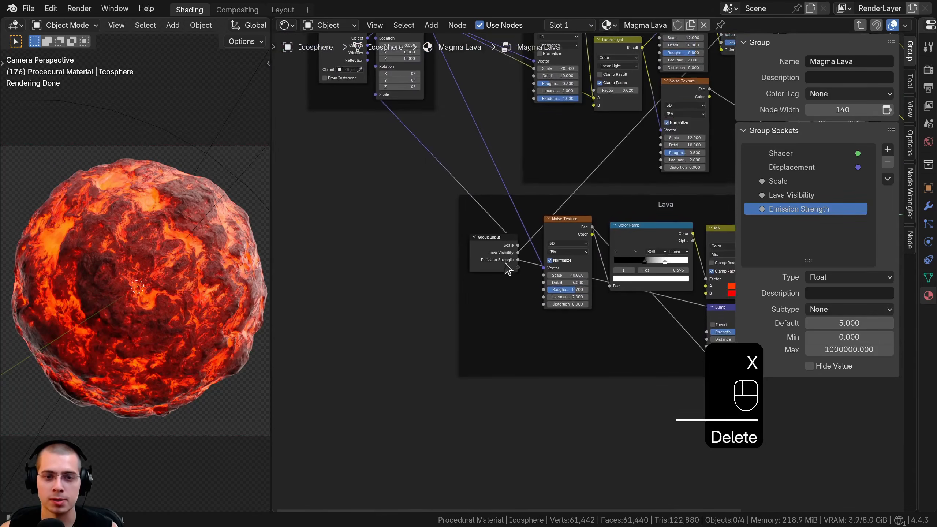
pyautogui.scroll(2, 490, 265)
pyautogui.click(472, 264)
pyautogui.scroll(3, 464, 269)
pyautogui.hotkey('ctrl', 'z')
pyautogui.press('g')
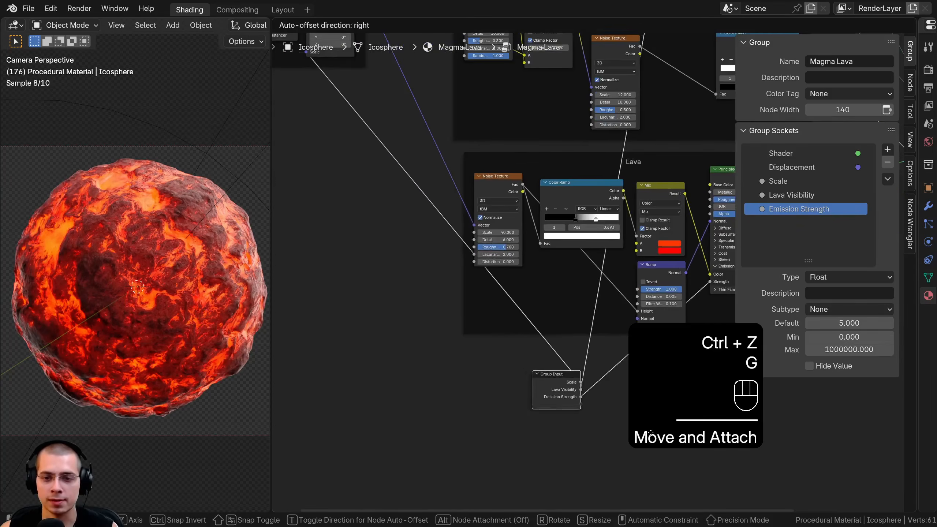
pyautogui.click(641, 428)
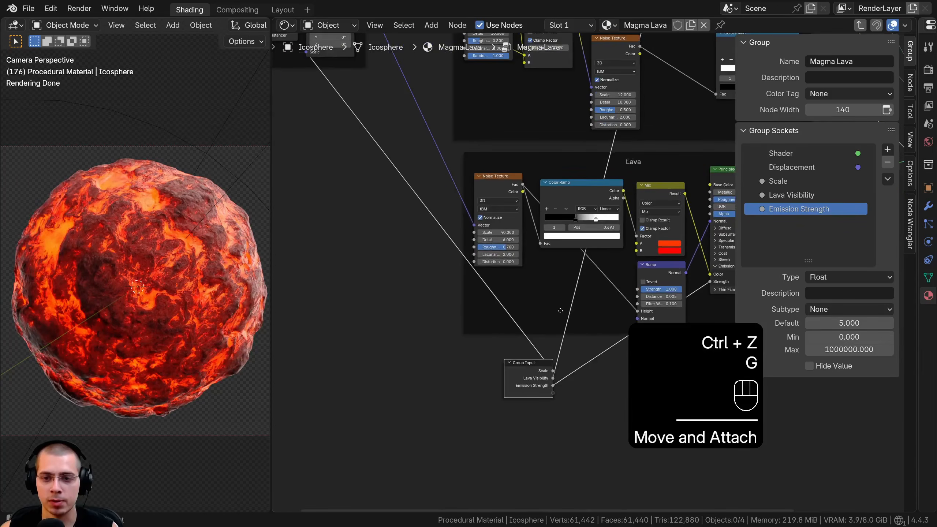
pyautogui.scroll(4, 560, 310)
pyautogui.moveTo(560, 310); pyautogui.dragTo(369, 212, button='middle')
pyautogui.moveTo(491, 140); pyautogui.dragTo(622, 203, button='middle')
pyautogui.press('g')
pyautogui.press('g')
pyautogui.press('g')
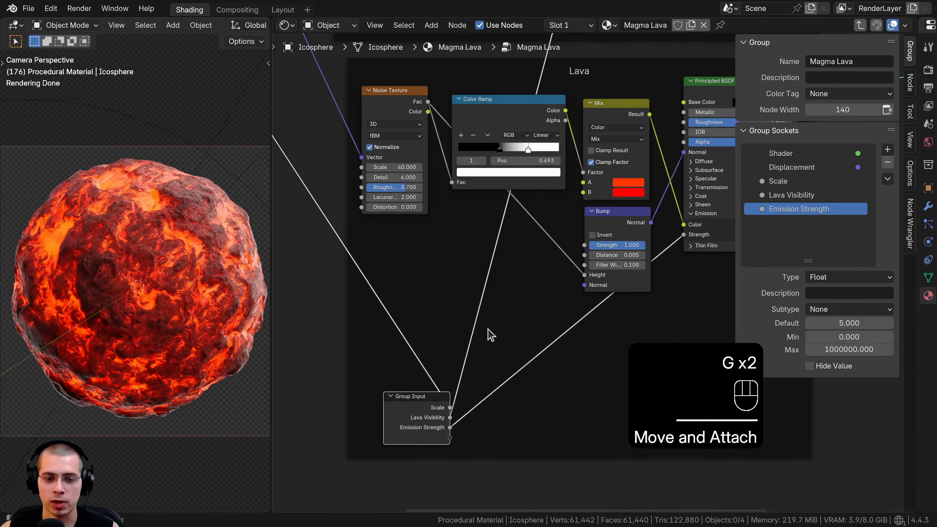
pyautogui.click(543, 157)
pyautogui.scroll(3, 620, 110)
pyautogui.moveTo(620, 110); pyautogui.dragTo(638, 125, button='middle')
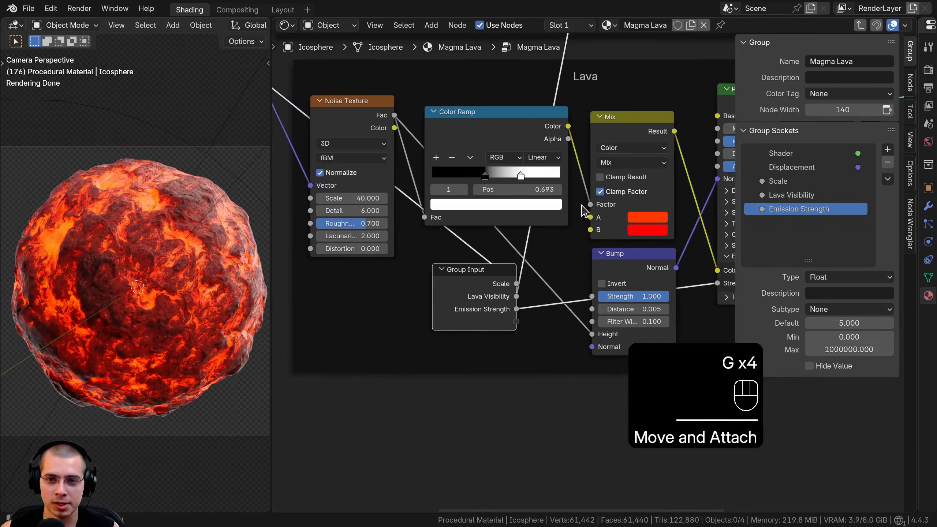
# Expose the Lava Mix node's A and B colors as group inputs renamed Lava Color 1 and Lava Color 2
pyautogui.moveTo(591, 217); pyautogui.dragTo(516, 334)
pyautogui.doubleClick(808, 222)
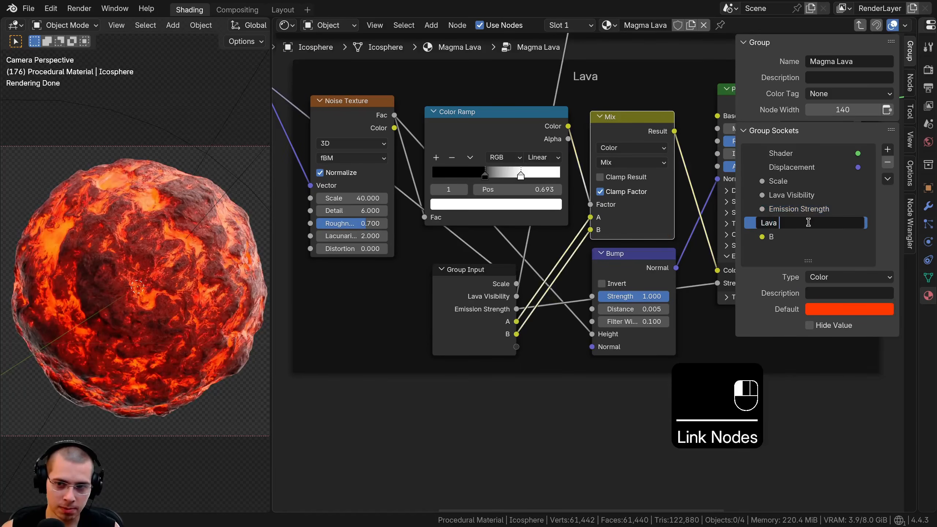
pyautogui.write('Lava Color 1')
pyautogui.press('Return')
pyautogui.keyDown('ctrl'); pyautogui.click(793, 224); pyautogui.keyUp('ctrl')
pyautogui.hotkey('ctrl', 'c')
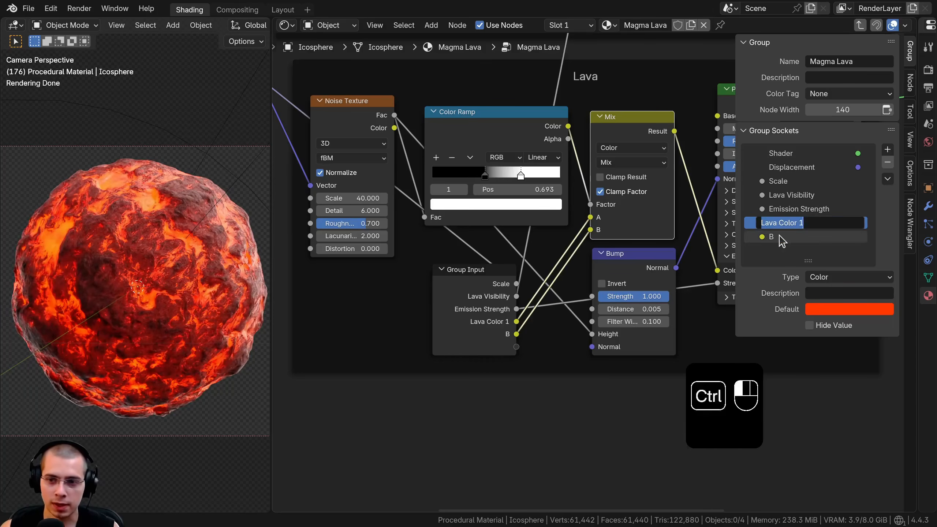
pyautogui.keyDown('ctrl'); pyautogui.click(779, 236); pyautogui.keyUp('ctrl')
pyautogui.hotkey('ctrl', 'v')
pyautogui.press('Return')
# Detach the Group Input node from the Lava frame and place it in the empty space to the frame's left
pyautogui.scroll(-3, 614, 297)
pyautogui.click(485, 297)
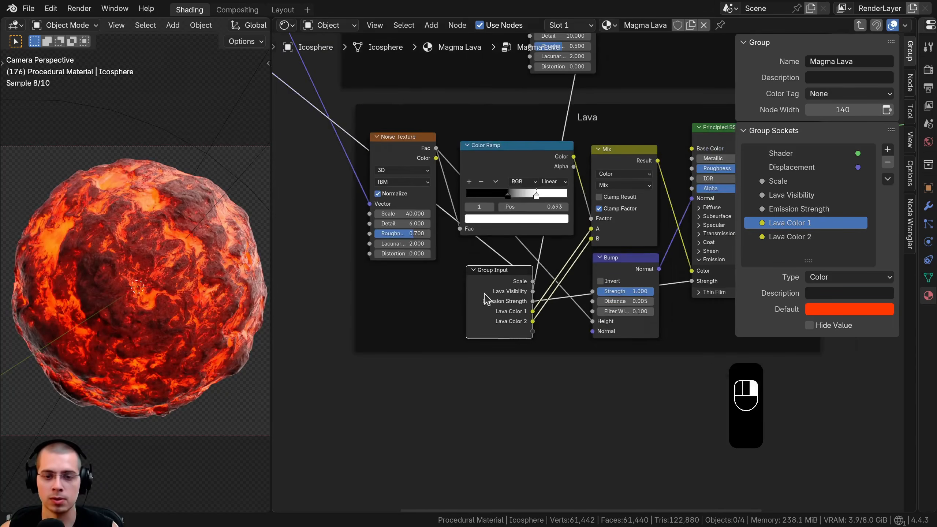
pyautogui.moveTo(484, 297); pyautogui.dragTo(538, 300, button='middle')
pyautogui.press('g')
pyautogui.click(401, 319)
pyautogui.hotkey('alt', 'p')
pyautogui.scroll(-5, 413, 318)
pyautogui.press('g')
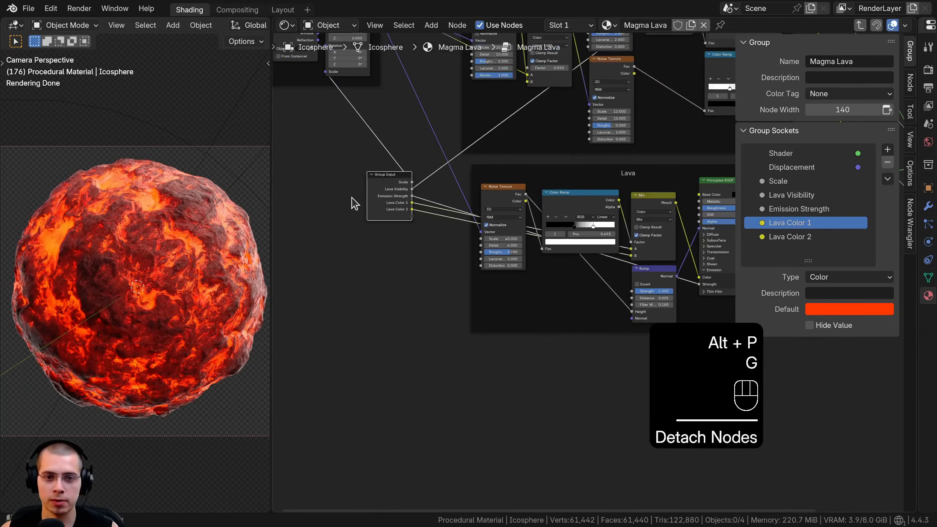
pyautogui.click(353, 204)
# Expose the Lava Principled BSDF's Roughness as a group input and rename that socket Lava Roughness
pyautogui.moveTo(388, 198); pyautogui.dragTo(369, 261, button='middle')
pyautogui.scroll(-1, 369, 261)
pyautogui.moveTo(679, 259); pyautogui.dragTo(631, 230, button='middle')
pyautogui.scroll(3, 631, 229)
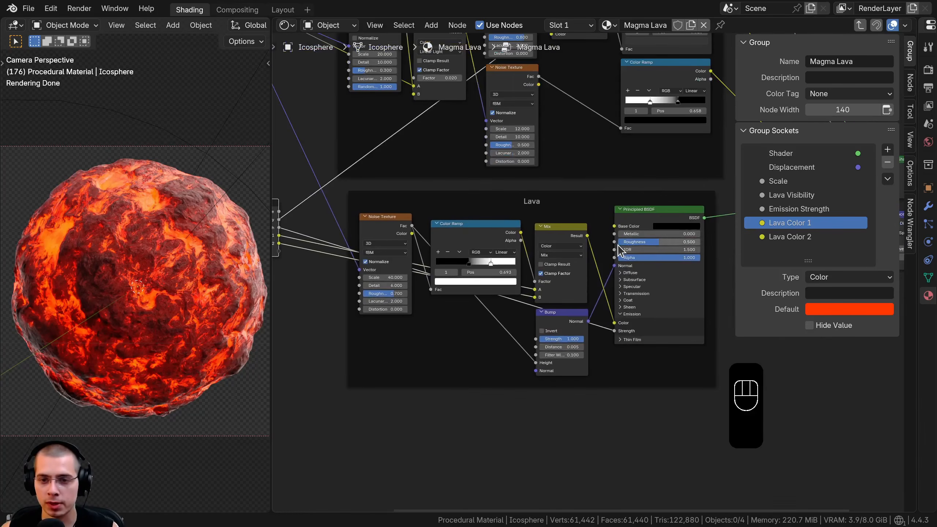
pyautogui.moveTo(614, 242); pyautogui.dragTo(339, 259)
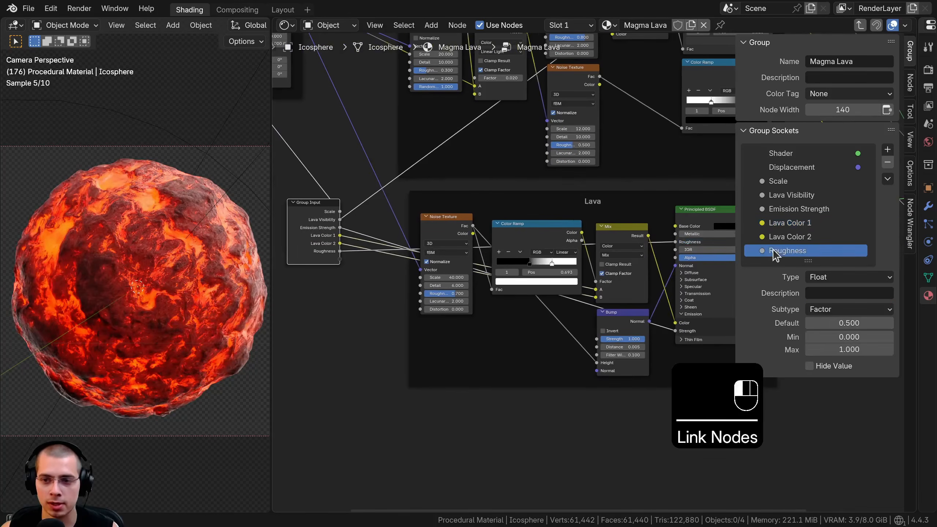
pyautogui.write('va')
pyautogui.press('Return')
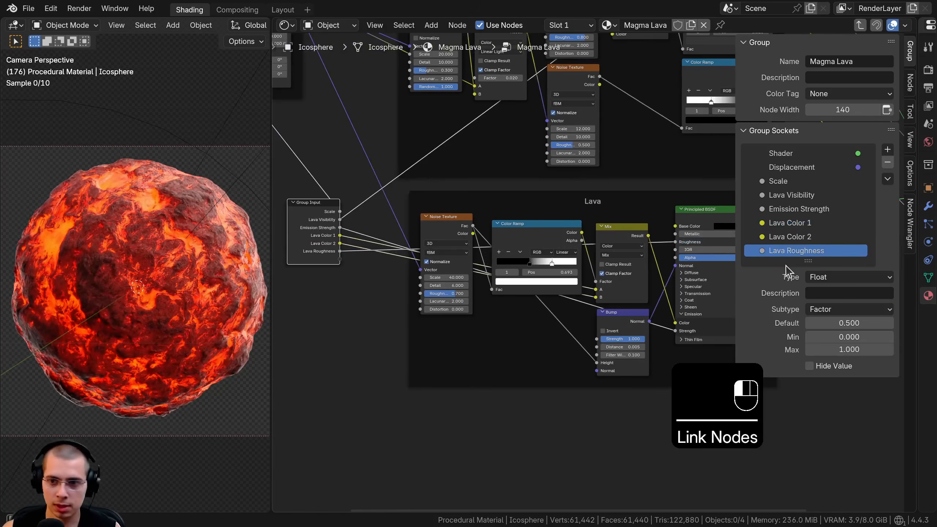
# Expose the Lava Bump node's Strength as a group input and rename that socket Lava Bump Strength
pyautogui.scroll(1, 540, 308)
pyautogui.moveTo(540, 308); pyautogui.dragTo(697, 350, button='middle')
pyautogui.moveTo(662, 347); pyautogui.dragTo(363, 255)
pyautogui.scroll(-1, 785, 254)
pyautogui.doubleClick(768, 253)
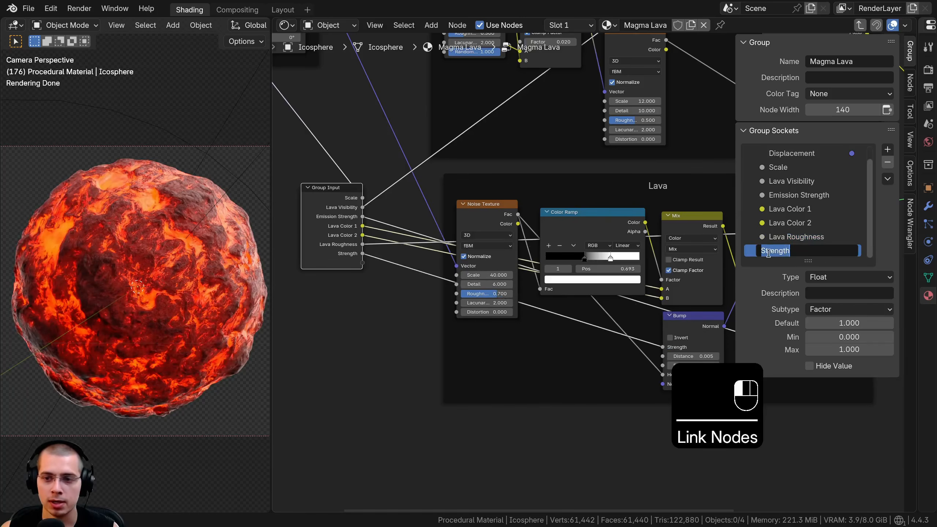
pyautogui.write('Lava ')
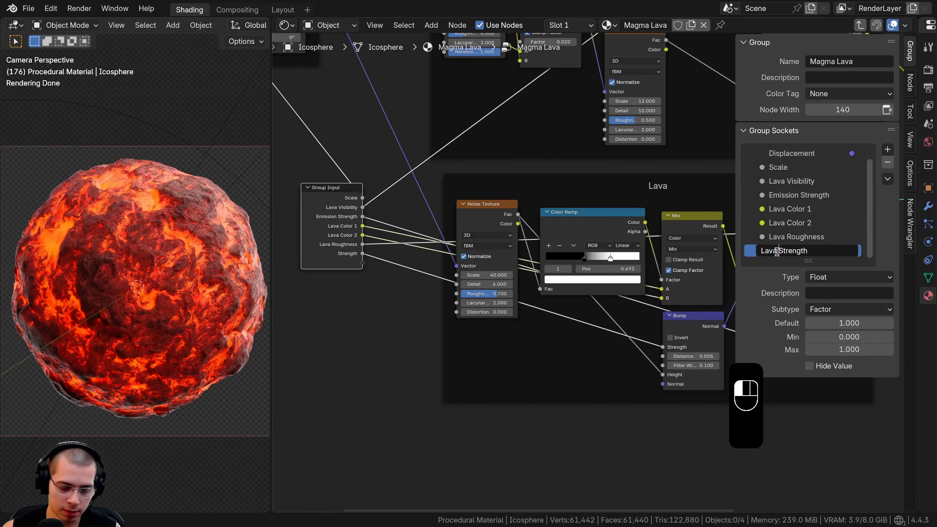
pyautogui.write('Bump')
pyautogui.press('Return')
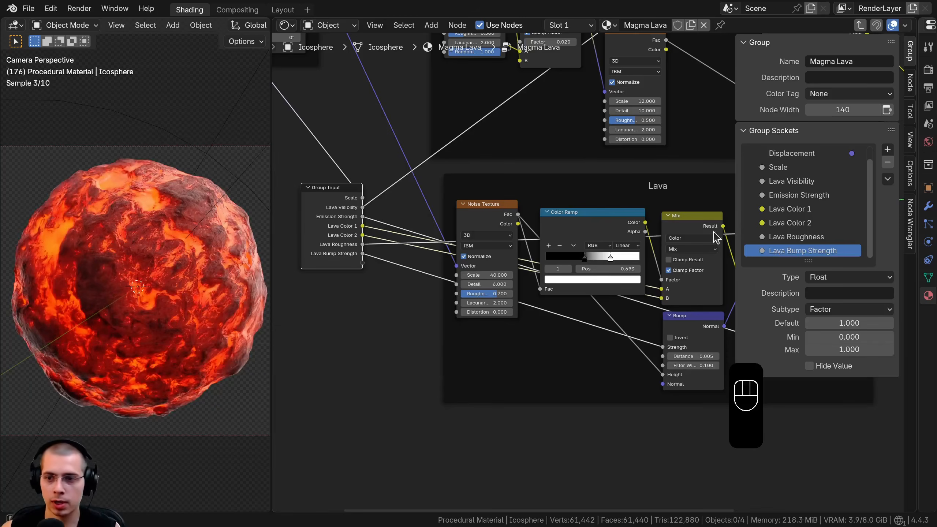
# Move the Group Input node into the Lava Texture Mask frame, just before the Voronoi Texture node
pyautogui.scroll(-1, 458, 213)
pyautogui.scroll(-3, 455, 208)
pyautogui.moveTo(455, 208); pyautogui.dragTo(571, 370, button='middle')
pyautogui.press('g')
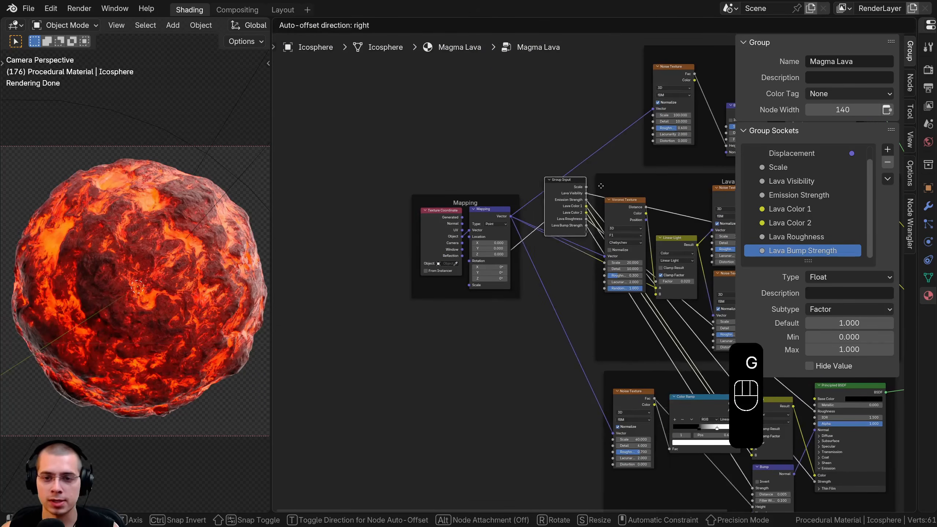
pyautogui.click(598, 190)
pyautogui.moveTo(586, 211); pyautogui.dragTo(414, 264, button='middle')
pyautogui.scroll(3, 414, 264)
pyautogui.press('g')
pyautogui.click(464, 286)
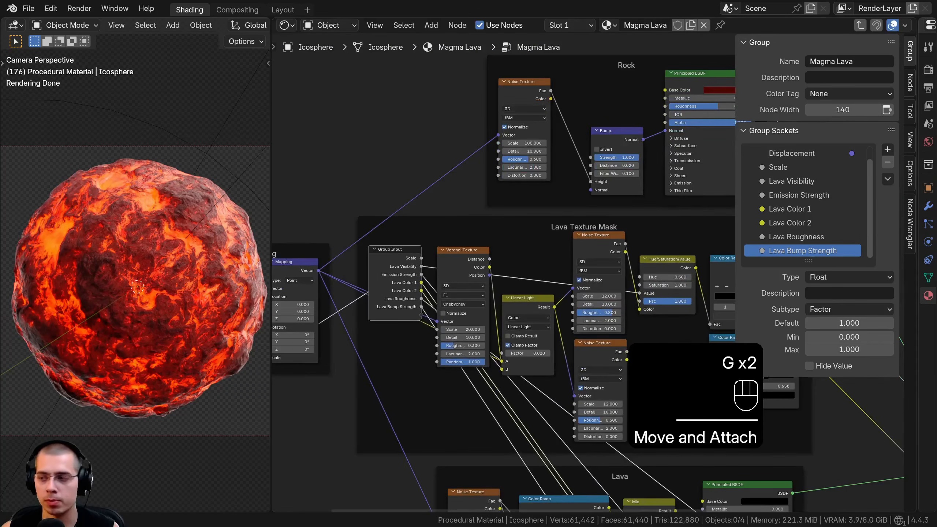
# Expose the Linear Light node's Factor as a group input and rename that socket Texture Distortion
pyautogui.scroll(5, 579, 250)
pyautogui.moveTo(579, 250); pyautogui.dragTo(645, 160, button='middle')
pyautogui.moveTo(556, 255); pyautogui.dragTo(556, 251)
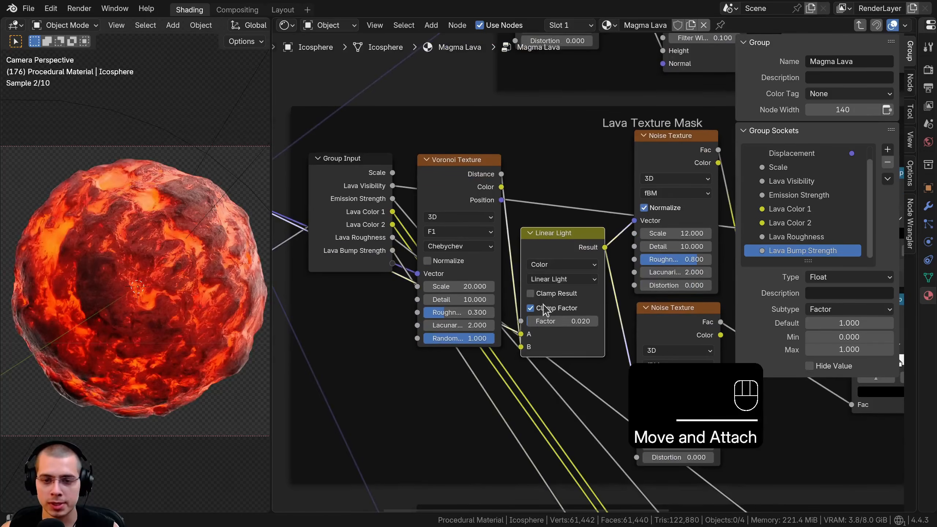
pyautogui.moveTo(550, 321); pyautogui.dragTo(392, 263)
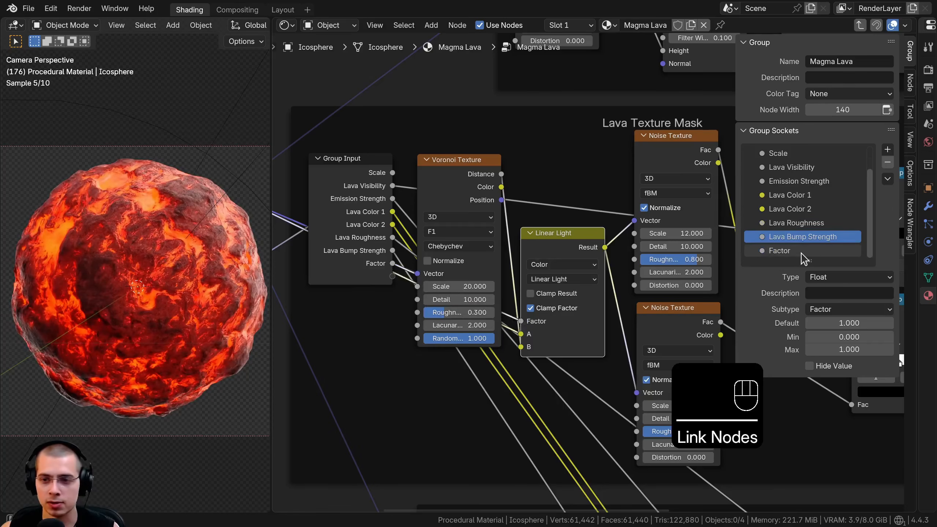
pyautogui.click(794, 250)
pyautogui.write('Tex')
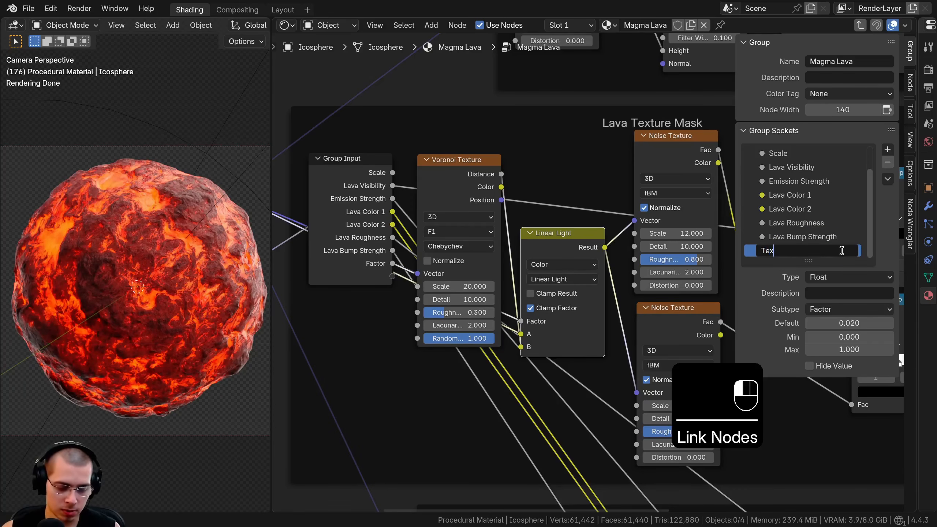
pyautogui.write('ture Distortion')
pyautogui.press('Return')
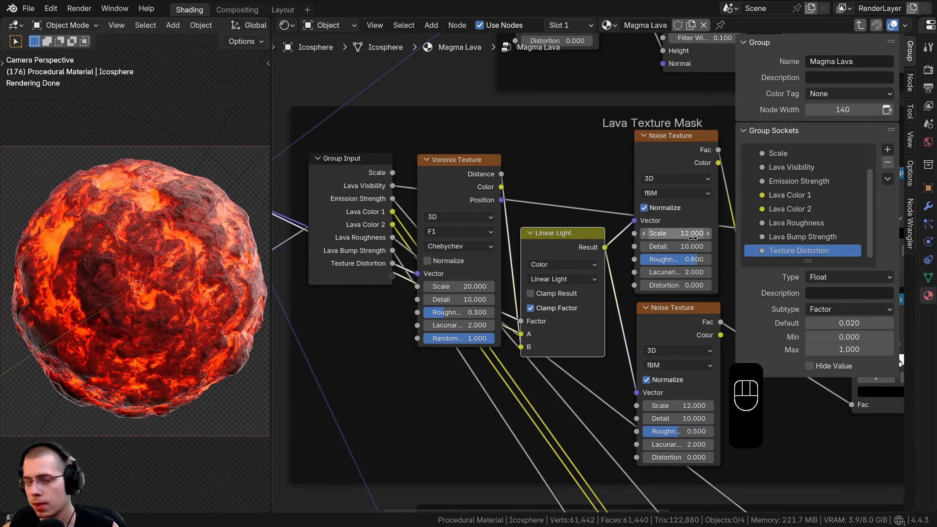
# Expose the Voronoi Texture's Detail as a group input and rename that socket Texture Detail
pyautogui.moveTo(436, 279); pyautogui.dragTo(579, 253, button='middle')
pyautogui.click(589, 199)
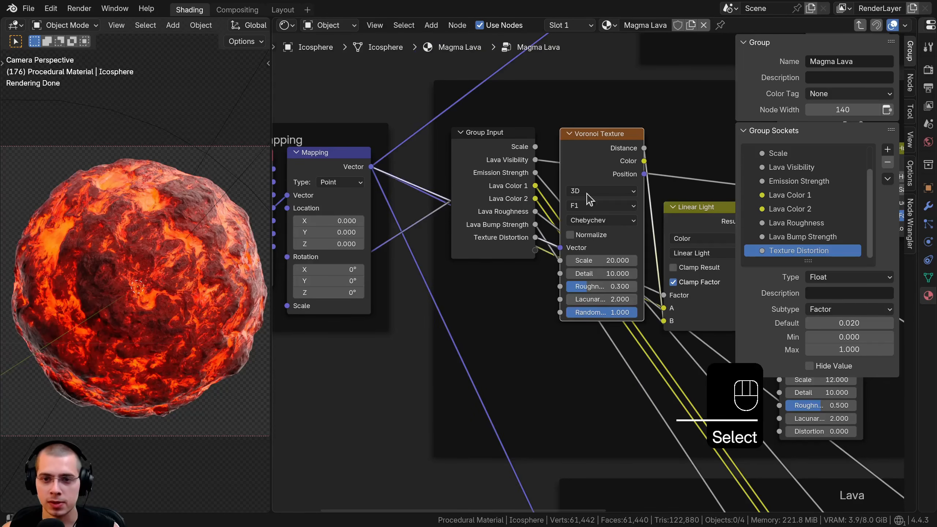
pyautogui.moveTo(560, 273); pyautogui.dragTo(581, 141)
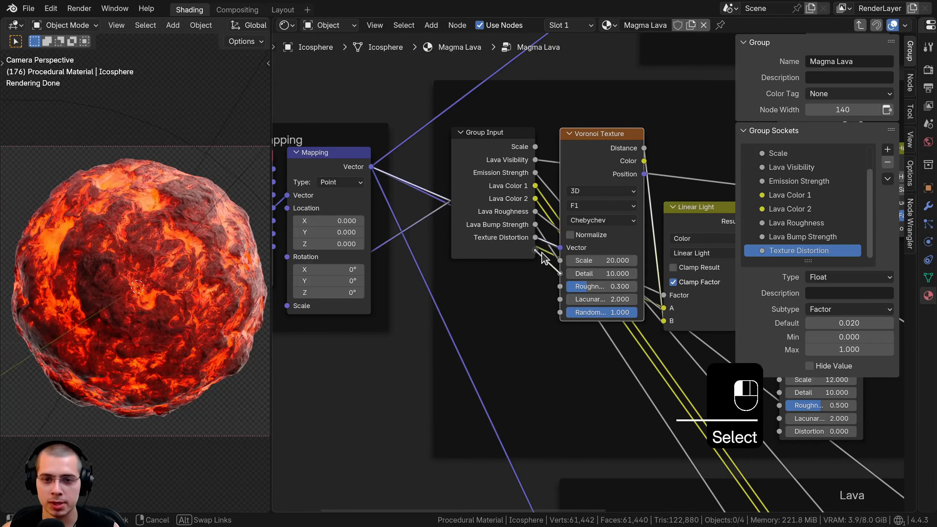
pyautogui.moveTo(542, 258); pyautogui.dragTo(535, 251)
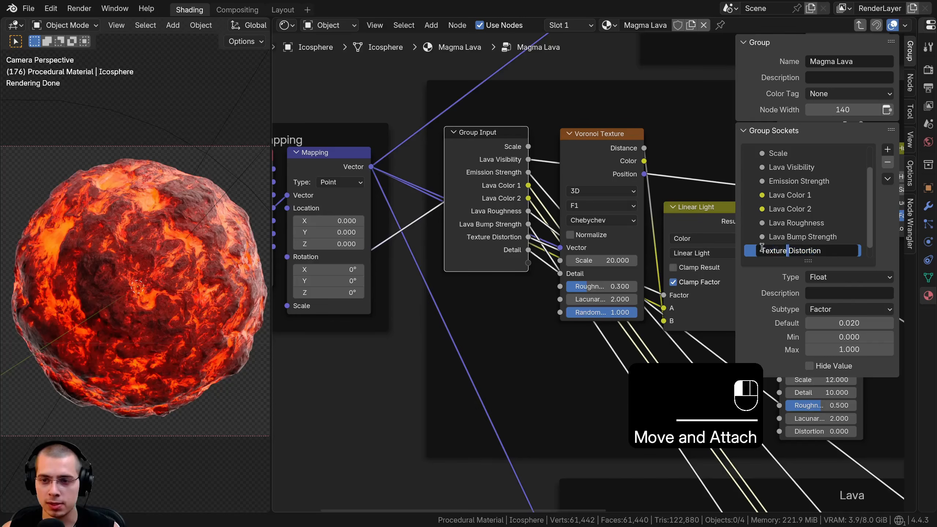
pyautogui.keyDown('ctrl'); pyautogui.scroll(-1, 761, 249); pyautogui.keyUp('ctrl')
pyautogui.doubleClick(763, 250)
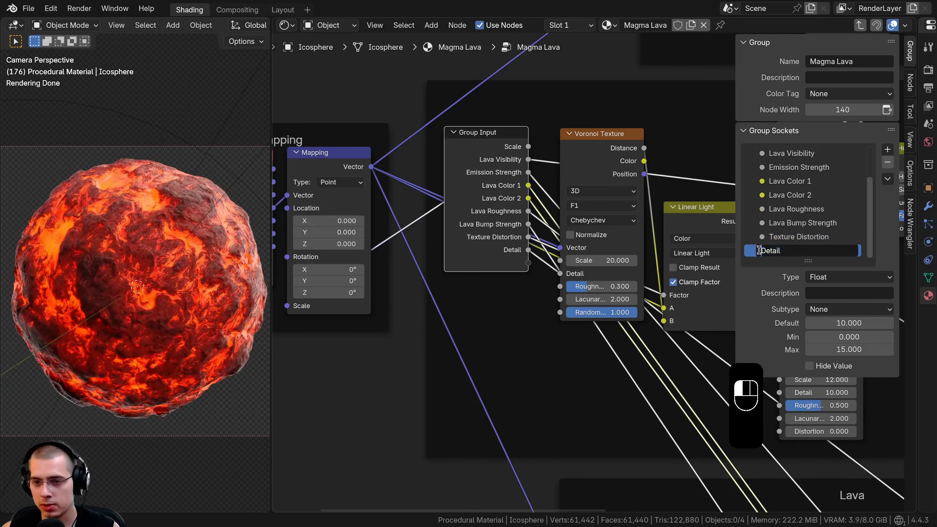
pyautogui.write('Texture')
pyautogui.press('Return')
# Expose the Voronoi Texture's Roughness as a group input and rename that socket Texture Roughness
pyautogui.scroll(-2, 612, 237)
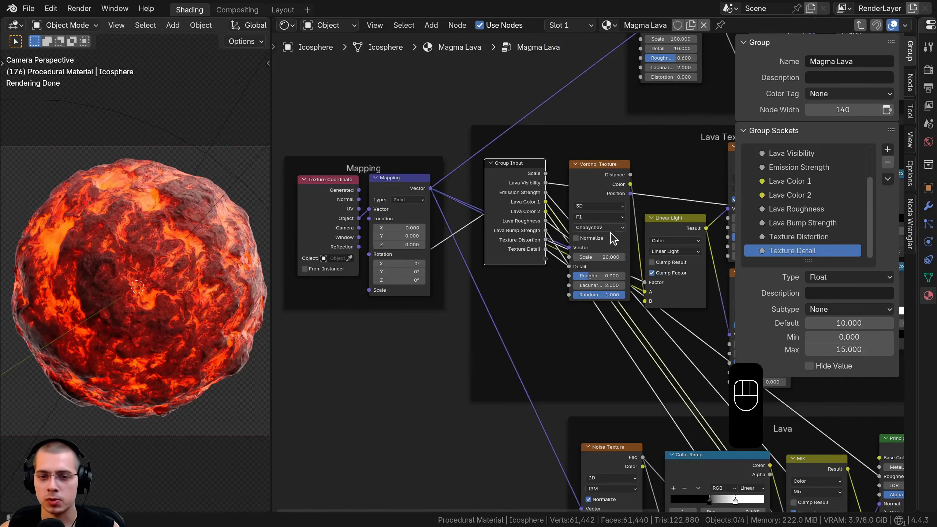
pyautogui.scroll(1, 590, 273)
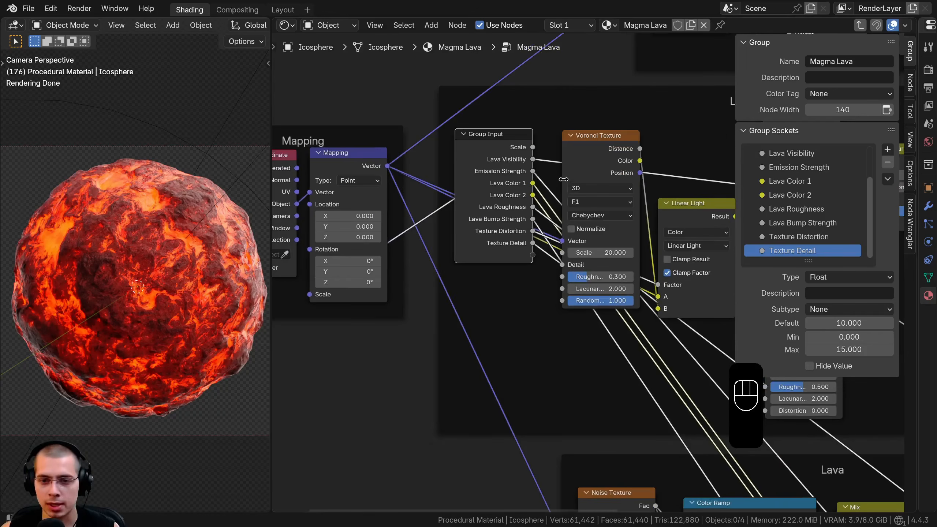
pyautogui.moveTo(561, 276); pyautogui.dragTo(531, 255)
pyautogui.moveTo(511, 256); pyautogui.dragTo(502, 255)
pyautogui.scroll(-1, 805, 258)
pyautogui.click(789, 253)
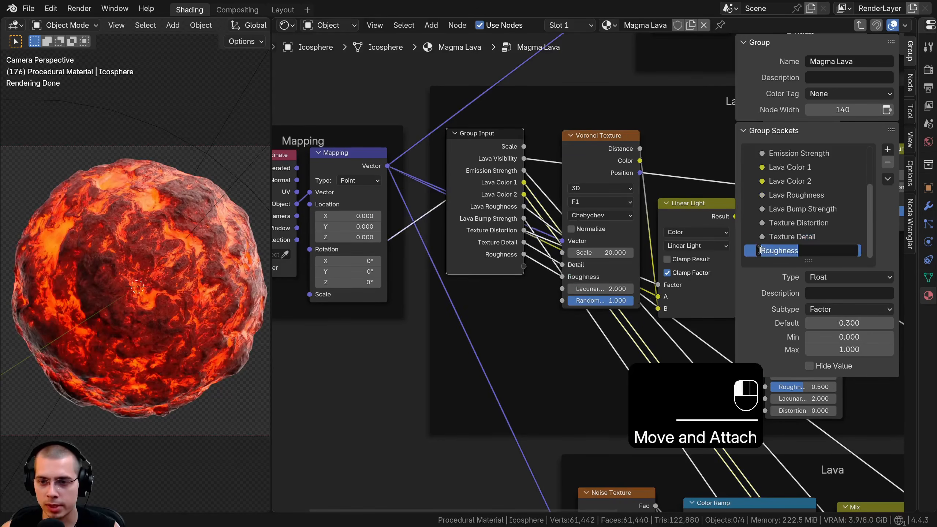
pyautogui.click(555, 285)
# Expose the Lacunarity and Distortion of the upper Noise Texture in the Lava Texture Mask frame as group inputs
pyautogui.scroll(-3, 631, 188)
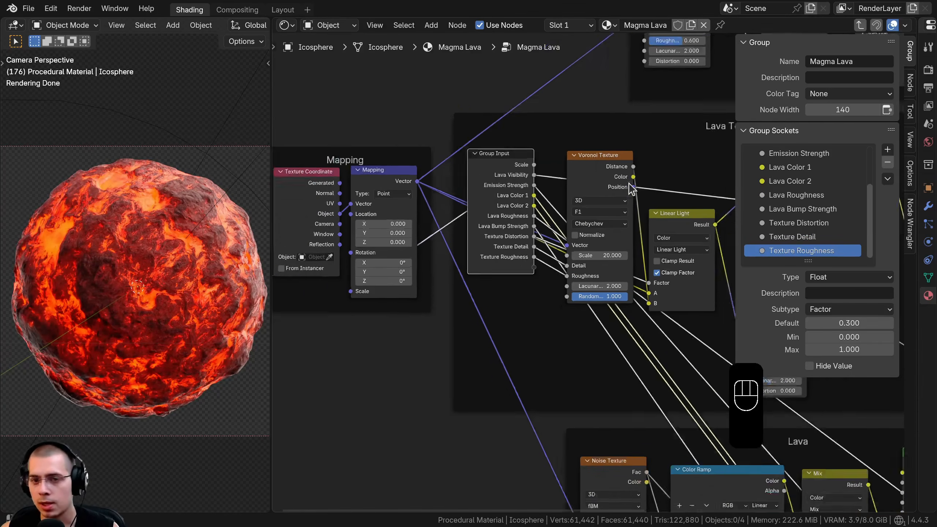
pyautogui.moveTo(663, 178)
pyautogui.mouseDown(button='middle')
pyautogui.moveTo(529, 200)
pyautogui.moveTo(646, 171)
pyautogui.mouseUp(button='middle')
pyautogui.click(624, 180)
pyautogui.scroll(-2, 624, 181)
pyautogui.moveTo(649, 220); pyautogui.dragTo(627, 220, button='middle')
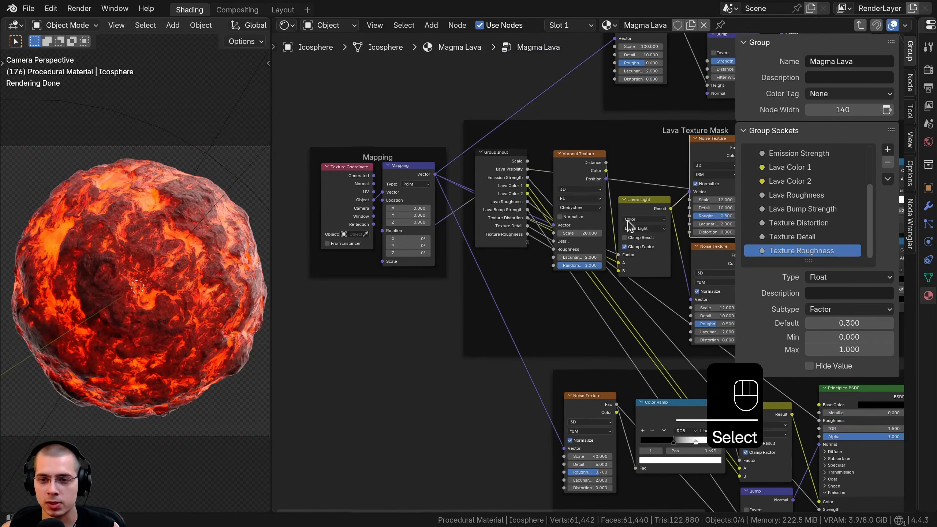
pyautogui.moveTo(685, 224); pyautogui.dragTo(481, 246)
pyautogui.moveTo(538, 249)
pyautogui.mouseDown()
pyautogui.moveTo(528, 242)
pyautogui.moveTo(528, 250)
pyautogui.mouseUp()
pyautogui.scroll(3, 535, 251)
pyautogui.moveTo(549, 241); pyautogui.dragTo(494, 272, button='middle')
pyautogui.scroll(-2, 778, 225)
# Rename the new Lacunarity and Distortion group sockets Texture Lacunarity and Texture Distortion
pyautogui.doubleClick(774, 234)
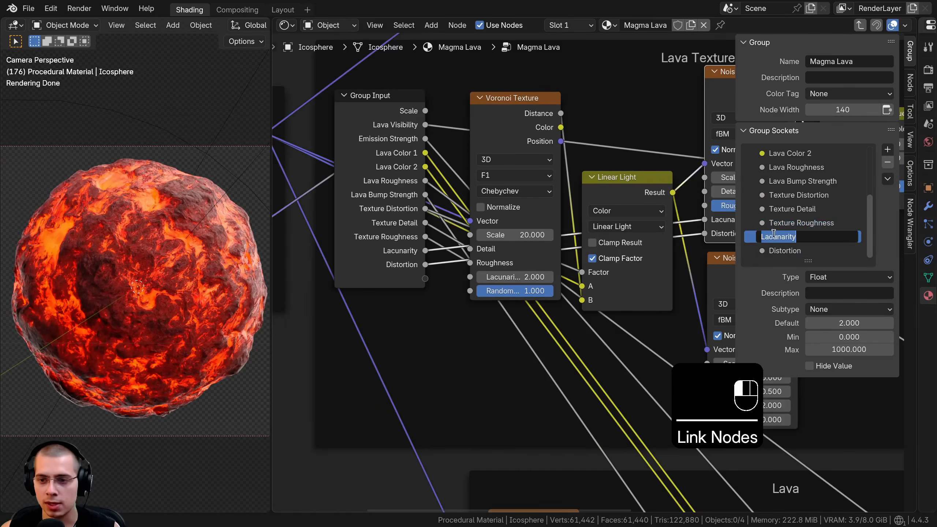
pyautogui.click(756, 236)
pyautogui.write('Texture')
pyautogui.press('Return')
pyautogui.keyDown('ctrl'); pyautogui.click(785, 251); pyautogui.keyUp('ctrl')
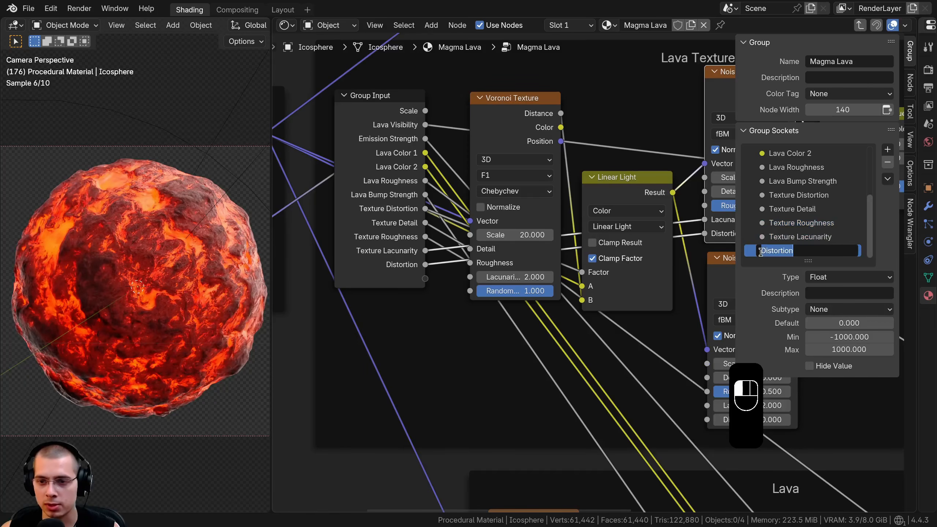
pyautogui.press('Home')
pyautogui.write('Texture')
pyautogui.press('Return')
# Detach the Group Input node from the Lava Texture Mask frame and place it in the empty space above the Rock frame
pyautogui.moveTo(424, 268); pyautogui.dragTo(461, 267, button='middle')
pyautogui.click(435, 267)
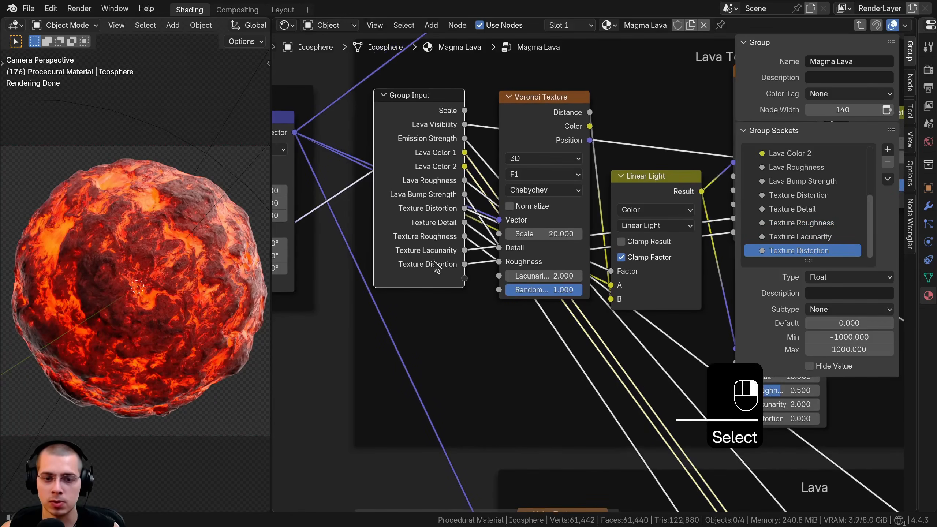
pyautogui.scroll(-1, 435, 235)
pyautogui.scroll(-2, 436, 237)
pyautogui.click(493, 322)
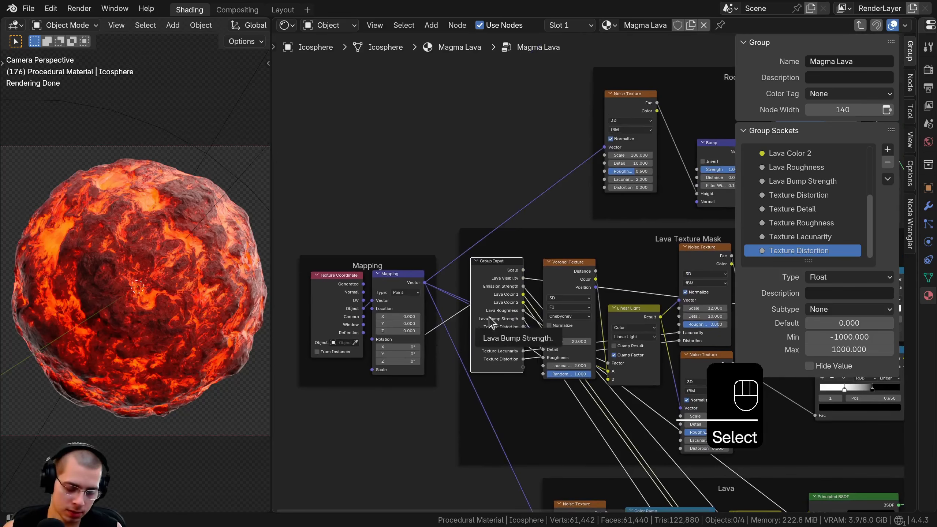
pyautogui.hotkey('alt', 'p')
pyautogui.scroll(-3, 444, 240)
pyautogui.moveTo(444, 239); pyautogui.dragTo(375, 339, button='middle')
pyautogui.press('g')
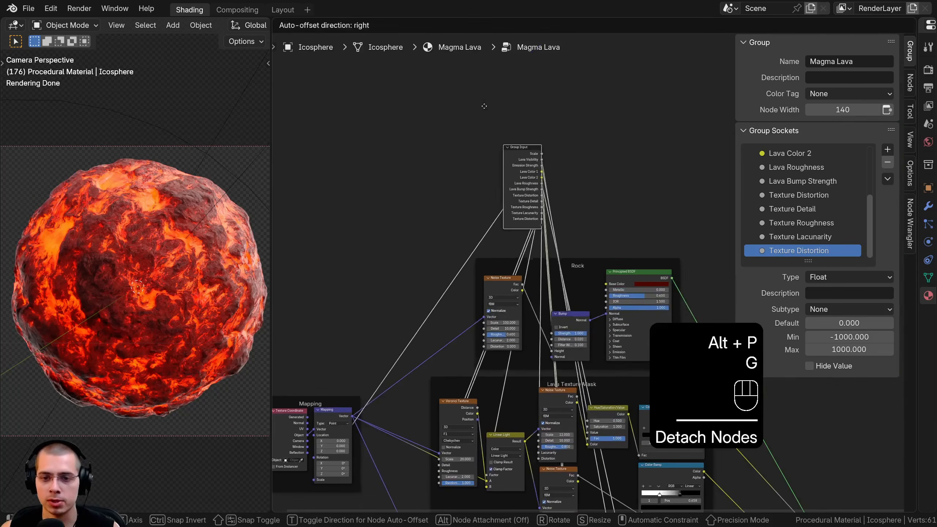
pyautogui.click(488, 109)
# Expose the Rock Principled BSDF's Base Color as a group input and rename that socket Rock Color
pyautogui.scroll(6, 592, 265)
pyautogui.moveTo(615, 240); pyautogui.dragTo(589, 240, button='middle')
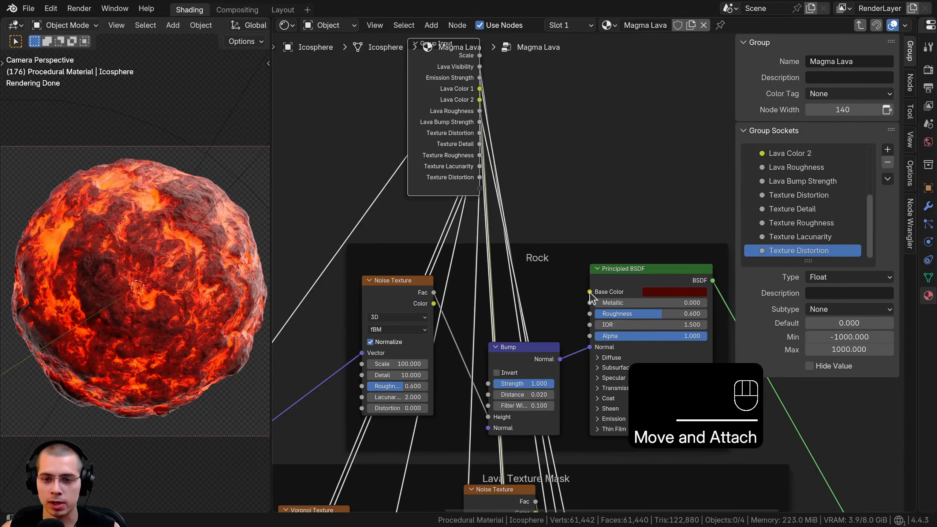
pyautogui.moveTo(589, 291); pyautogui.dragTo(479, 188)
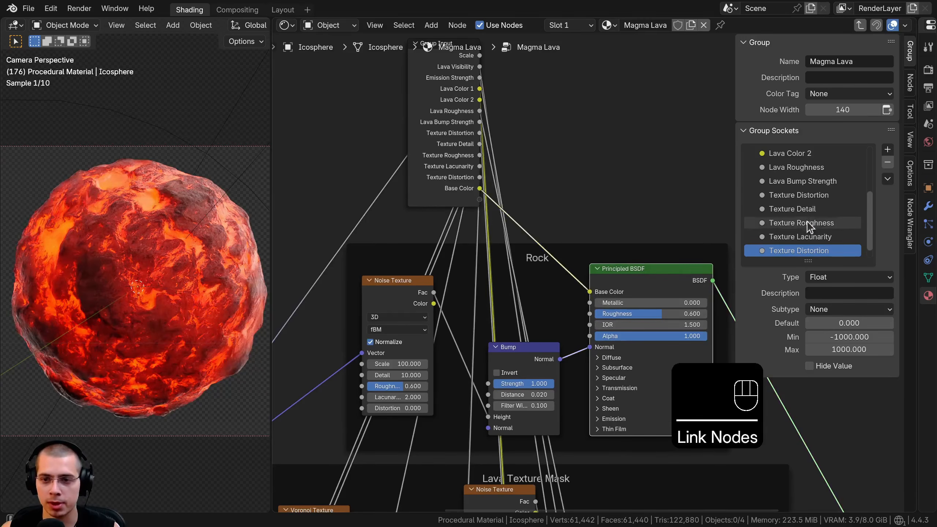
pyautogui.doubleClick(777, 250)
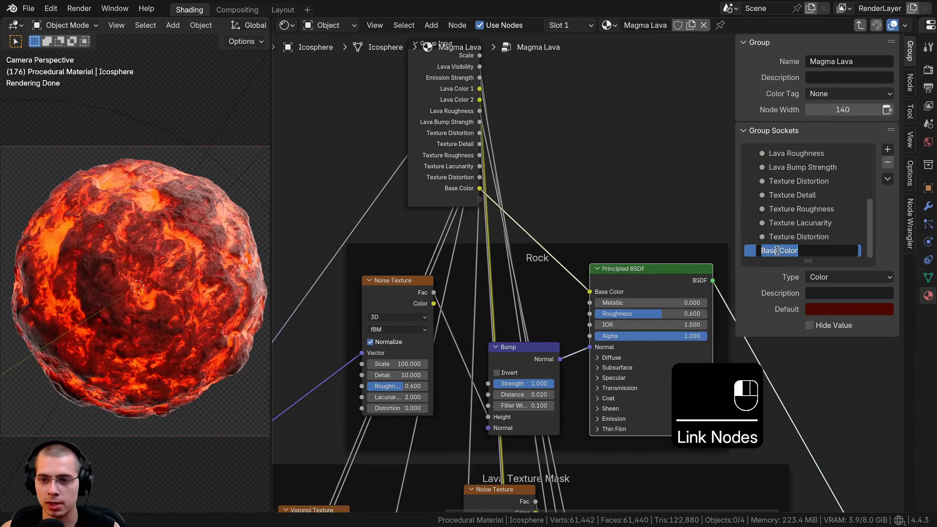
pyautogui.write('Rock')
pyautogui.click(750, 255)
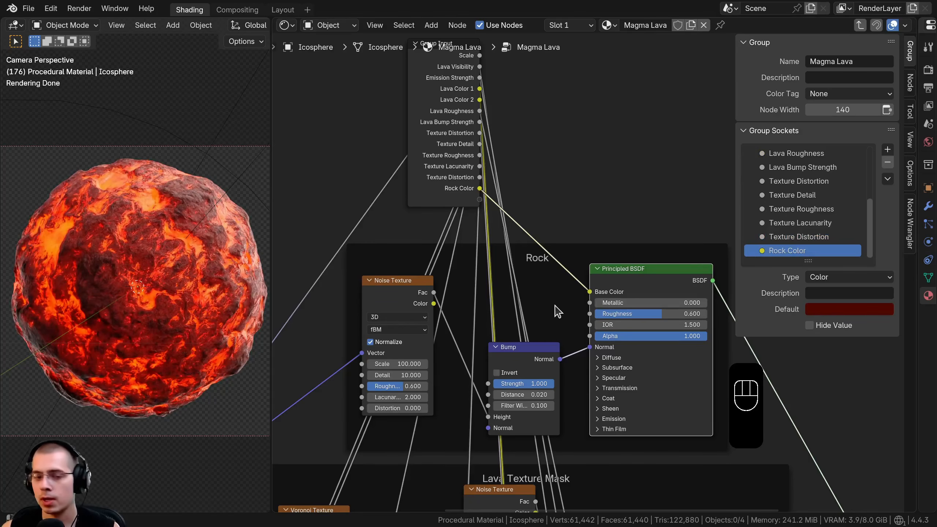
# Expose the Rock Principled BSDF's Roughness as a group input and rename that socket Rock Roughness
pyautogui.moveTo(589, 314); pyautogui.dragTo(479, 199)
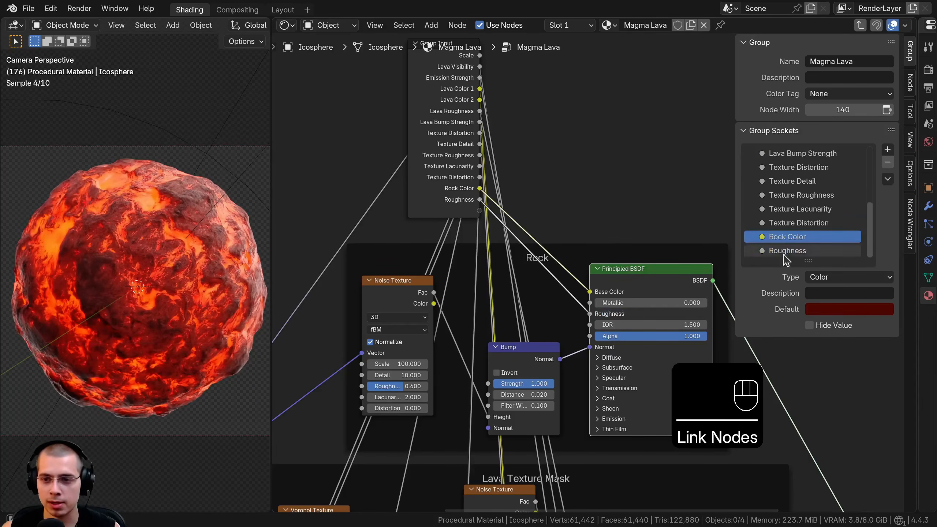
pyautogui.doubleClick(762, 250)
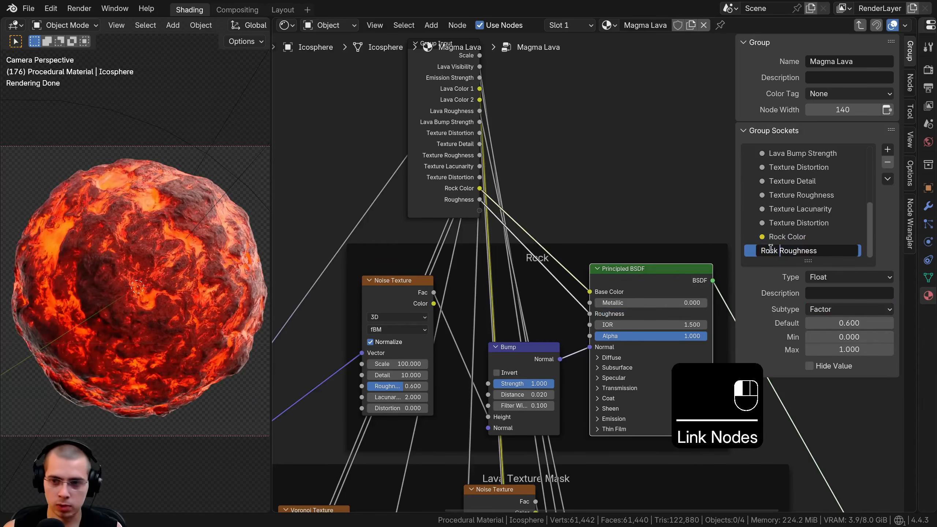
pyautogui.write('Rock')
pyautogui.press('Return')
# Expose the Rock Bump node's Strength as a group input and rename that socket Rock Bump Strength
pyautogui.scroll(-1, 515, 367)
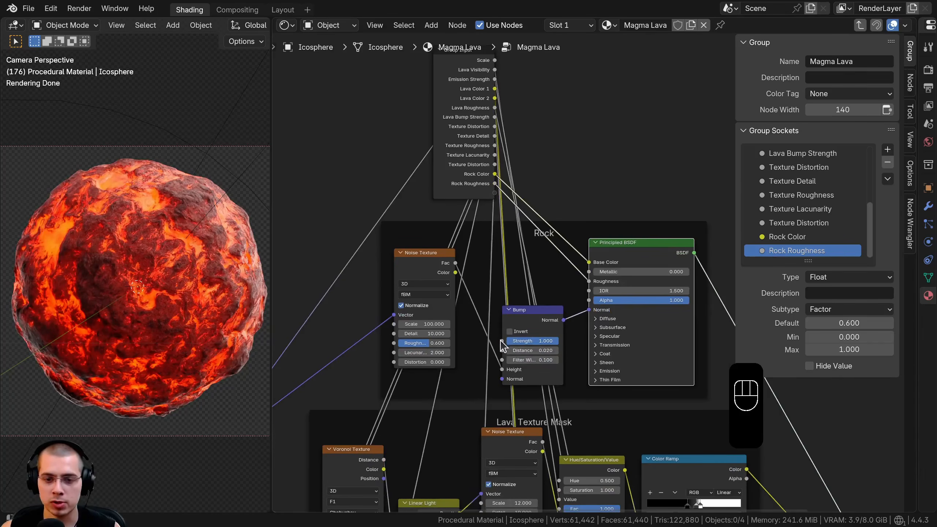
pyautogui.moveTo(501, 341); pyautogui.dragTo(493, 220)
pyautogui.moveTo(580, 211); pyautogui.dragTo(495, 192)
pyautogui.doubleClick(770, 251)
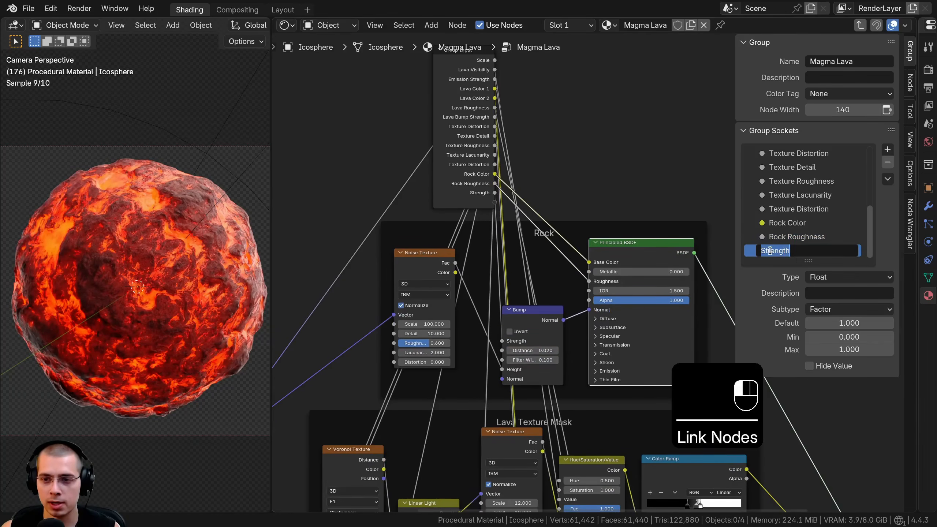
pyautogui.write('Roc')
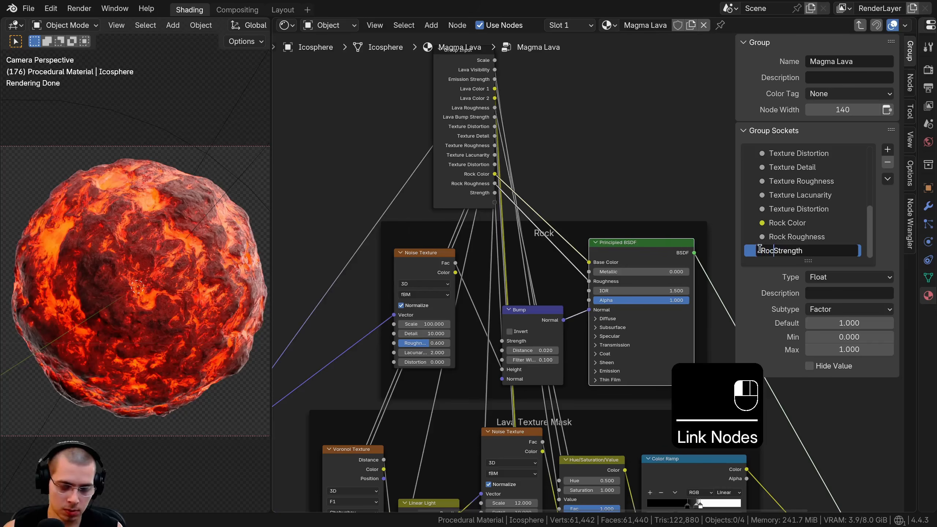
pyautogui.write('k Bump')
pyautogui.press('Return')
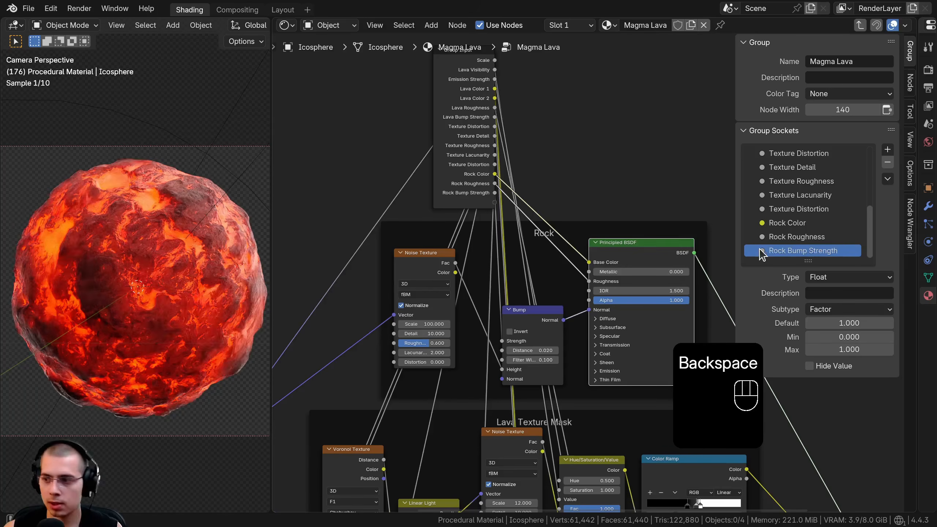
# Move the Group Input node down into the empty space between the Lava frame and the Displacement node
pyautogui.scroll(-7, 555, 188)
pyautogui.click(512, 170)
pyautogui.scroll(-2, 537, 202)
pyautogui.moveTo(570, 223); pyautogui.dragTo(470, 46, button='middle')
pyautogui.press('g')
pyautogui.click(629, 328)
# Expose the Displacement node's Scale as a group input and rename that socket Displacement Strength
pyautogui.scroll(3, 685, 376)
pyautogui.scroll(4, 687, 383)
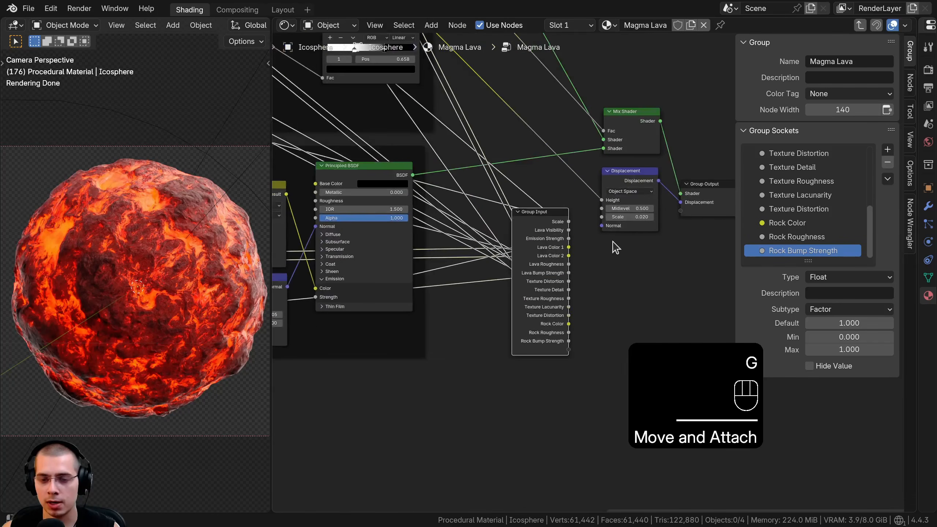
pyautogui.click(608, 202)
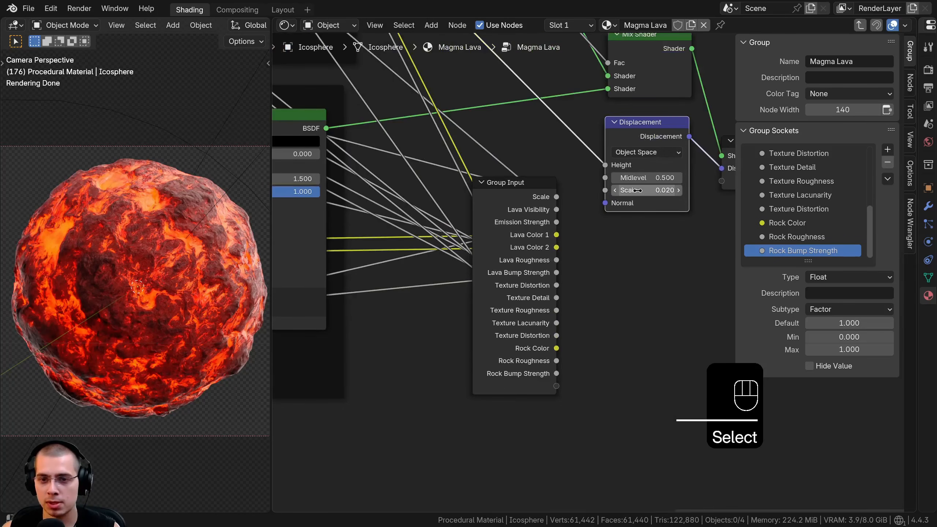
pyautogui.moveTo(610, 191); pyautogui.dragTo(556, 387)
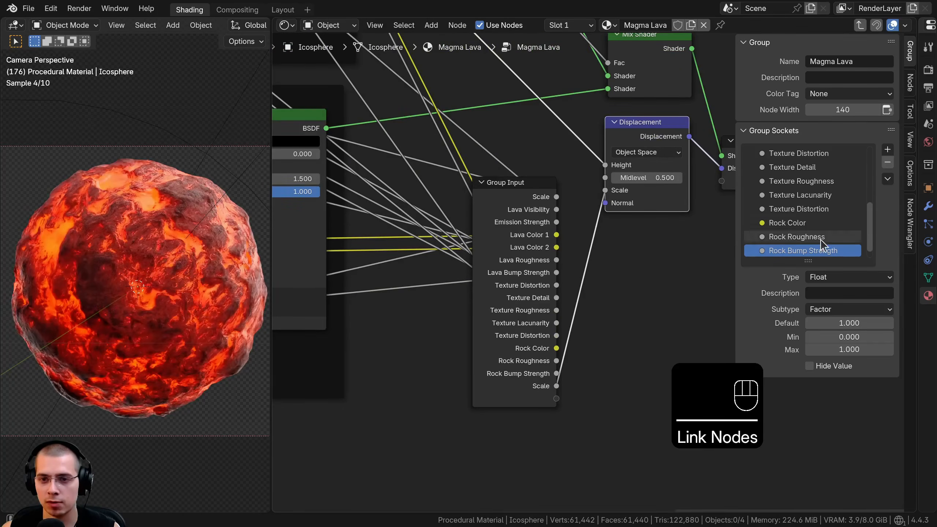
pyautogui.doubleClick(791, 252)
pyautogui.write('Di')
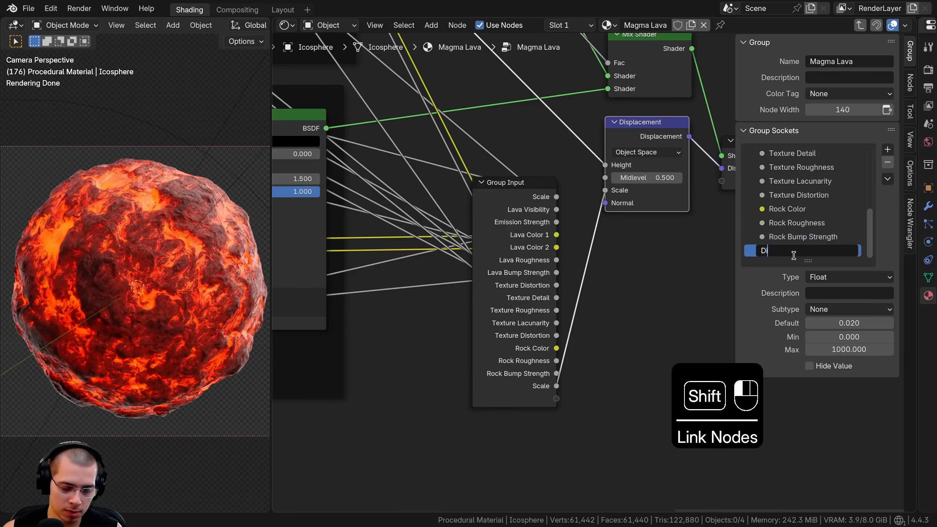
pyautogui.write('splacement Strength')
pyautogui.press('Return')
# Move the Group Input node to the start of the node tree, in front of the Mapping frame
pyautogui.scroll(-5, 584, 308)
pyautogui.click(561, 242)
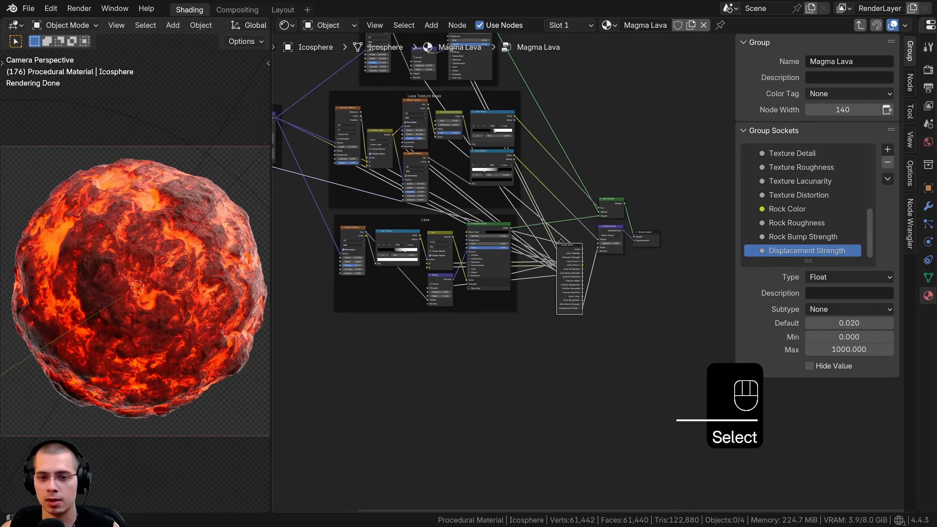
pyautogui.moveTo(560, 242); pyautogui.dragTo(582, 254, button='middle')
pyautogui.press('g')
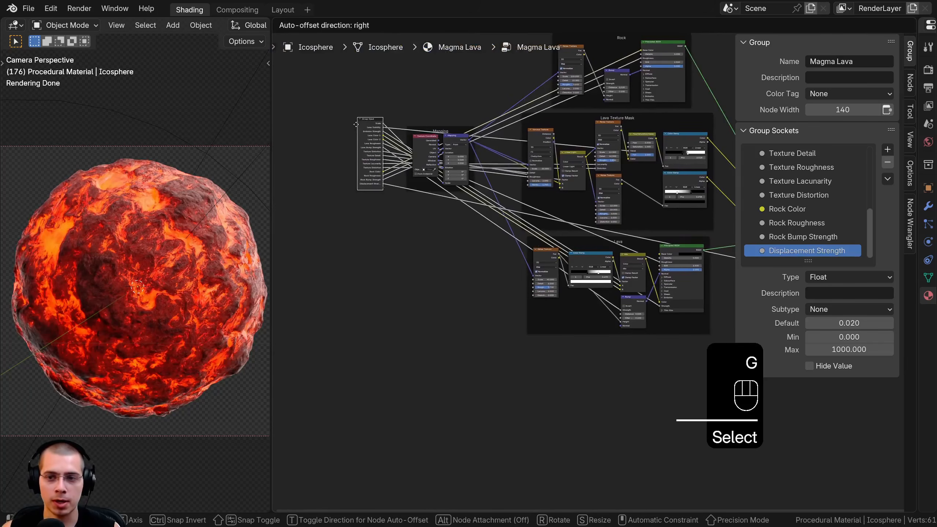
pyautogui.click(356, 124)
pyautogui.scroll(1, 538, 189)
pyautogui.moveTo(538, 188); pyautogui.dragTo(544, 255, button='middle')
pyautogui.press('n')
pyautogui.moveTo(682, 206); pyautogui.dragTo(649, 214, button='middle')
pyautogui.scroll(3, 675, 209)
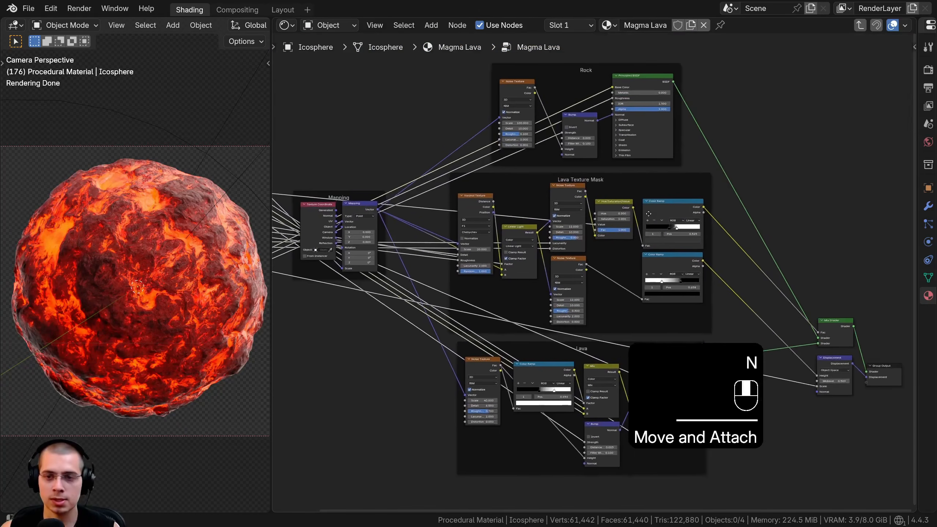
# Exit the Magma Lava group and widen the 3D viewport so the whole lava sphere fits in it
pyautogui.press('Tab')
pyautogui.scroll(5, 648, 214)
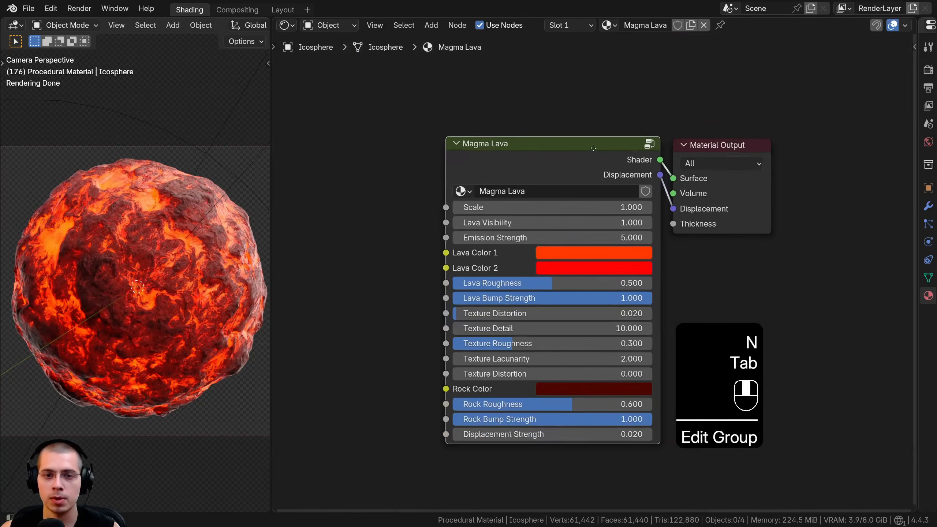
pyautogui.scroll(1, 593, 148)
pyautogui.moveTo(420, 132); pyautogui.dragTo(438, 132)
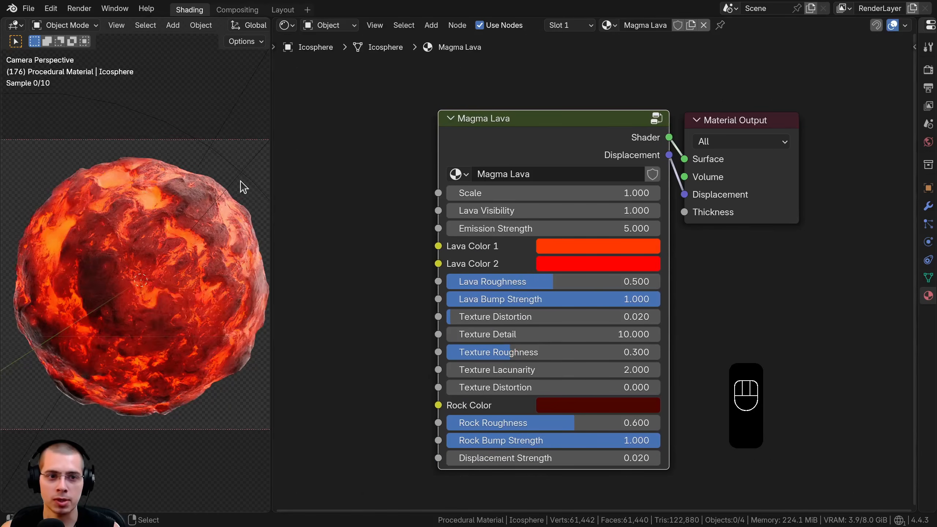
pyautogui.moveTo(274, 176); pyautogui.dragTo(340, 171)
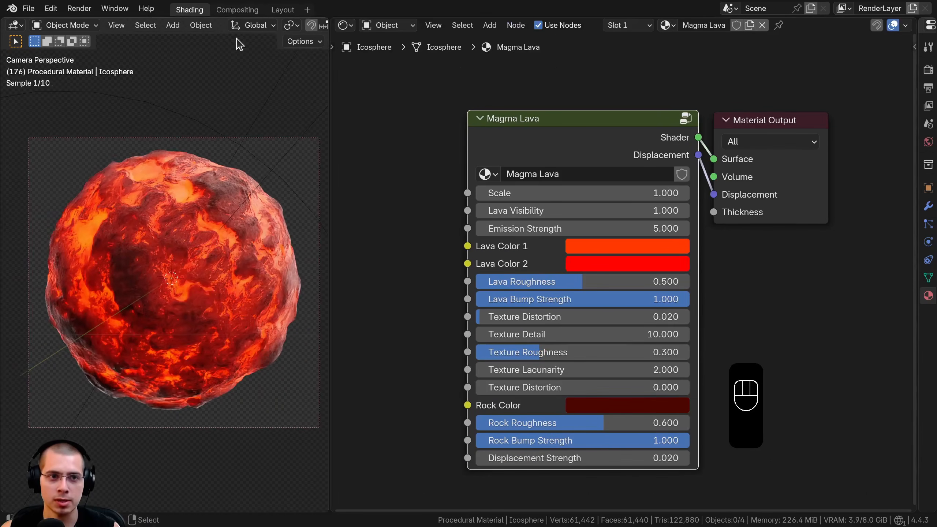
# Enable nodes in the Compositing workspace and link a Viewer node to the Render Layers image, placed above the Composite node
pyautogui.click(238, 10)
pyautogui.scroll(2, 307, 299)
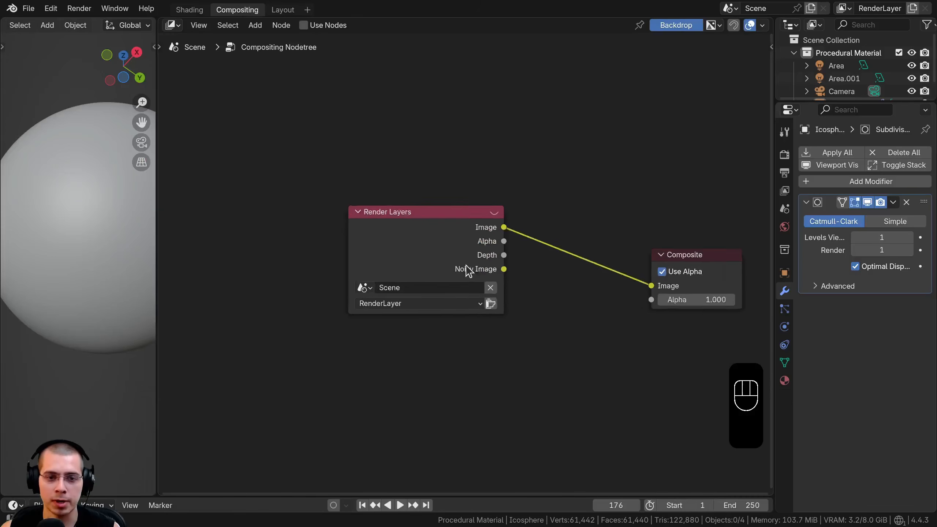
pyautogui.moveTo(405, 239); pyautogui.dragTo(373, 246)
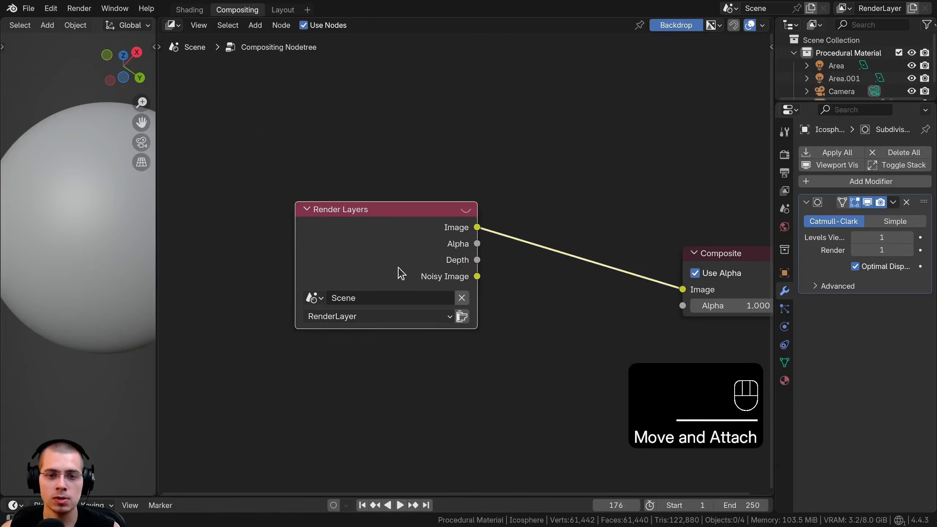
pyautogui.scroll(-1, 377, 239)
pyautogui.keyDown('ctrl'); pyautogui.keyDown('shift'); pyautogui.click(439, 238); pyautogui.keyUp('shift'); pyautogui.keyUp('ctrl')
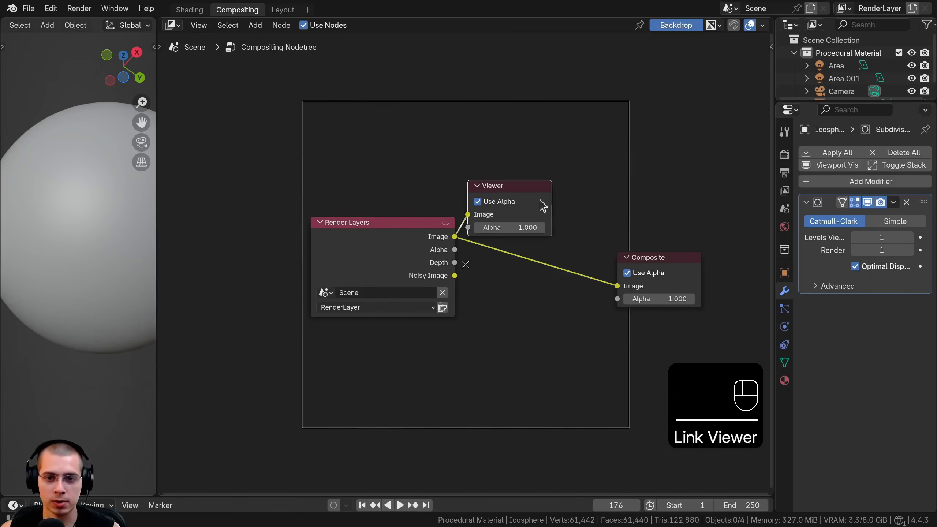
pyautogui.moveTo(539, 200); pyautogui.dragTo(698, 191)
# Insert a Glare node between the Render Layers and Composite nodes
pyautogui.moveTo(425, 240); pyautogui.dragTo(402, 240)
pyautogui.hotkey('shift', 'a')
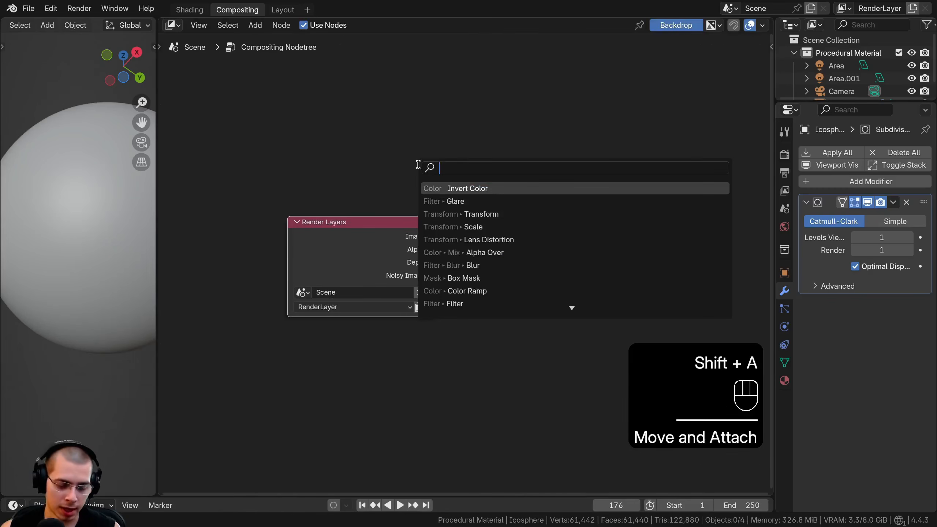
pyautogui.write('gl')
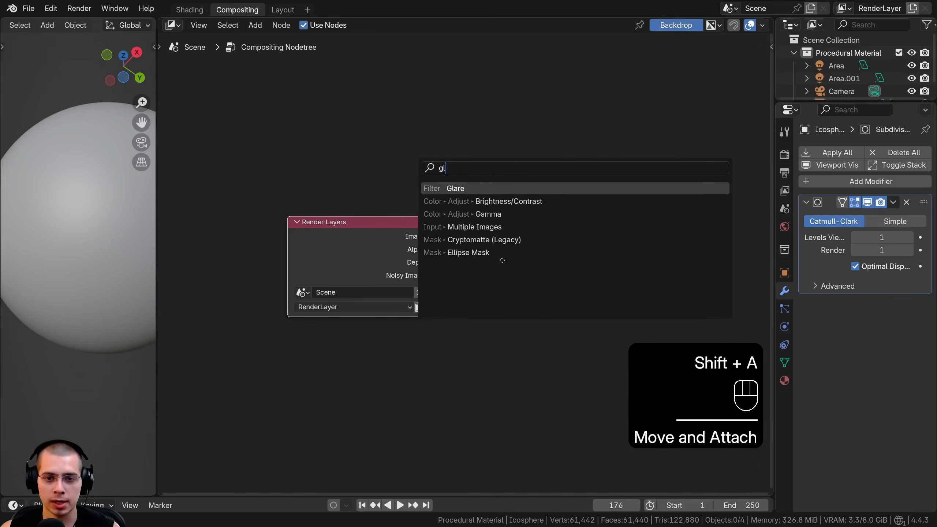
pyautogui.press('Return')
pyautogui.click(501, 250)
pyautogui.moveTo(378, 253); pyautogui.dragTo(370, 253)
pyautogui.moveTo(532, 253); pyautogui.dragTo(516, 251)
# Widen the Compositing 3D viewport, show the camera view in rendered shading and enable the viewport compositor
pyautogui.moveTo(157, 94); pyautogui.dragTo(272, 118)
pyautogui.press('KP_0')
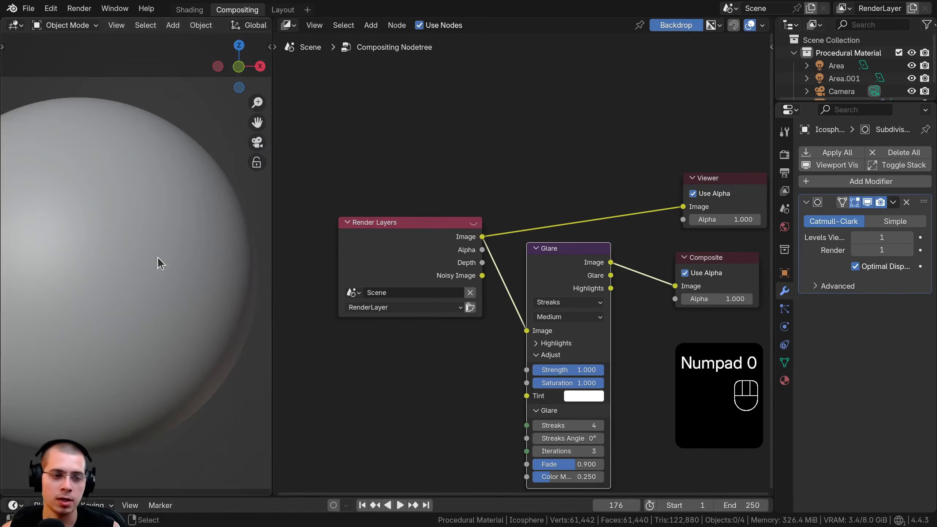
pyautogui.press('z')
pyautogui.click(152, 135)
pyautogui.keyDown('shift'); pyautogui.moveTo(215, 196); pyautogui.dragTo(219, 222, button='middle'); pyautogui.keyUp('shift')
pyautogui.scroll(-3, 220, 221)
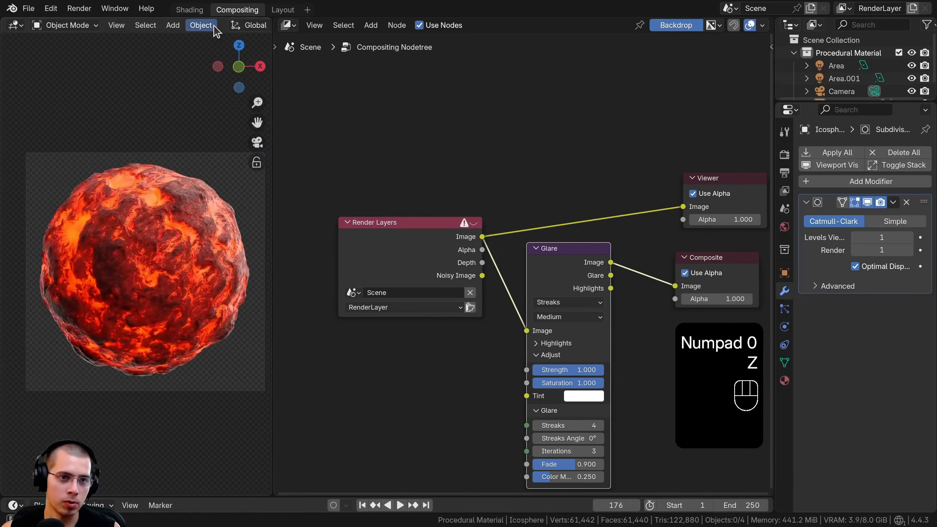
pyautogui.scroll(-5, 218, 30)
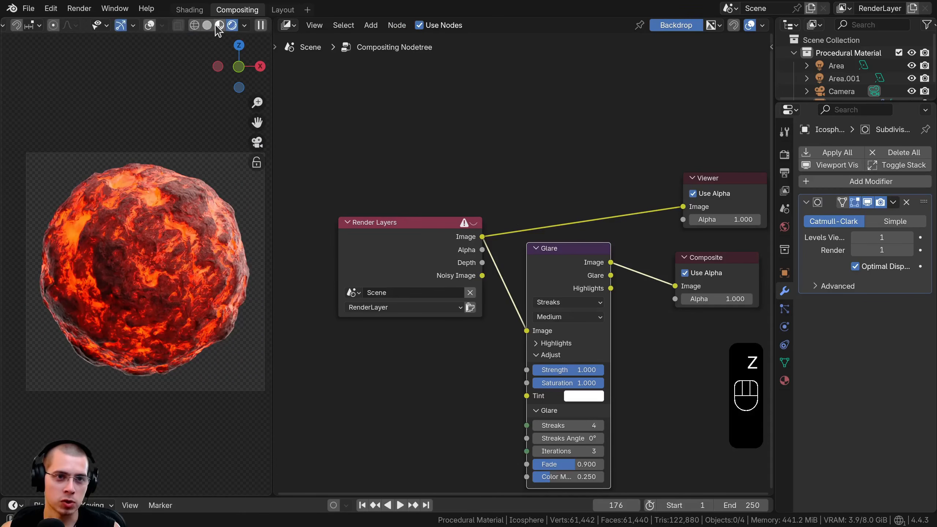
pyautogui.click(245, 26)
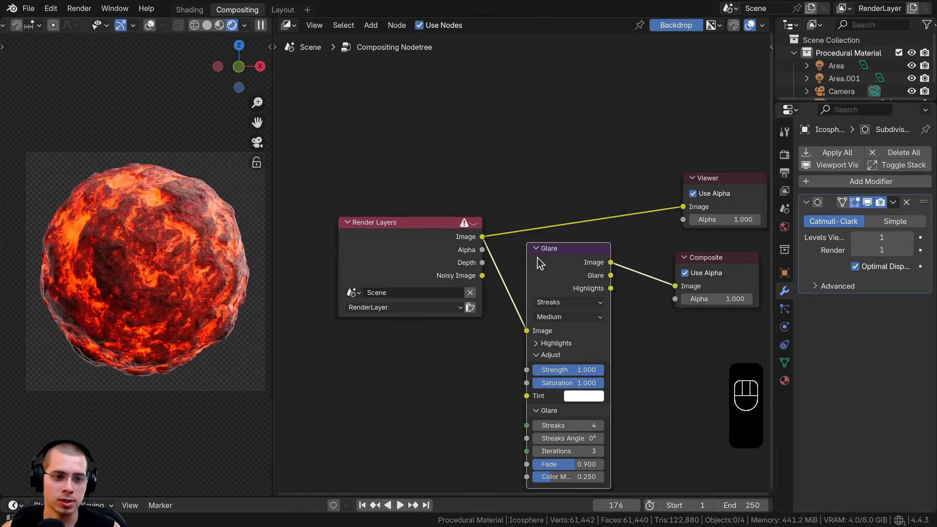
# Connect the Glare image to the Viewer node and rearrange the Glare and Viewer nodes
pyautogui.keyDown('ctrl'); pyautogui.keyDown('shift'); pyautogui.click(568, 250); pyautogui.keyUp('shift'); pyautogui.keyUp('ctrl')
pyautogui.moveTo(568, 251); pyautogui.dragTo(558, 224)
pyautogui.moveTo(698, 190); pyautogui.dragTo(733, 193)
pyautogui.scroll(2, 528, 272)
pyautogui.moveTo(539, 227); pyautogui.dragTo(534, 221)
# Set the Glare type to Bloom and its quality to High
pyautogui.scroll(2, 546, 276)
pyautogui.moveTo(547, 277); pyautogui.dragTo(537, 203, button='middle')
pyautogui.click(545, 197)
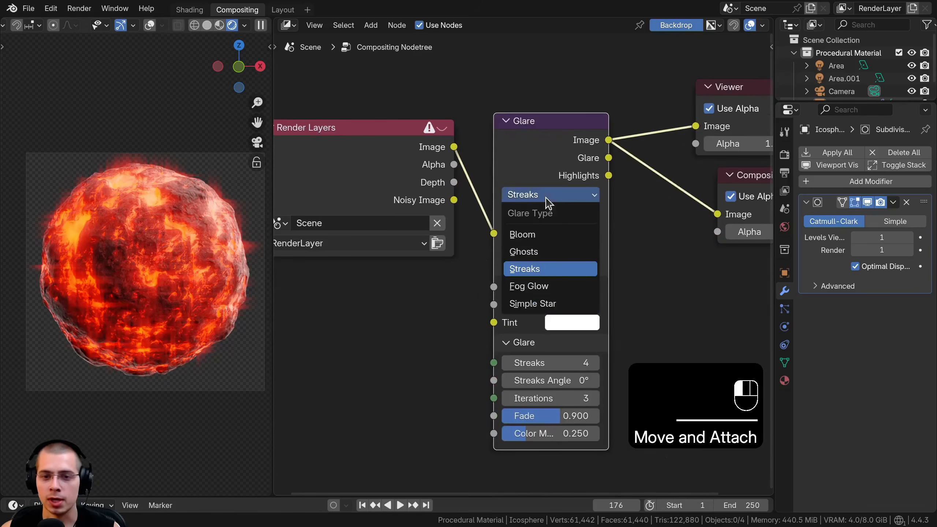
pyautogui.click(549, 236)
pyautogui.click(527, 216)
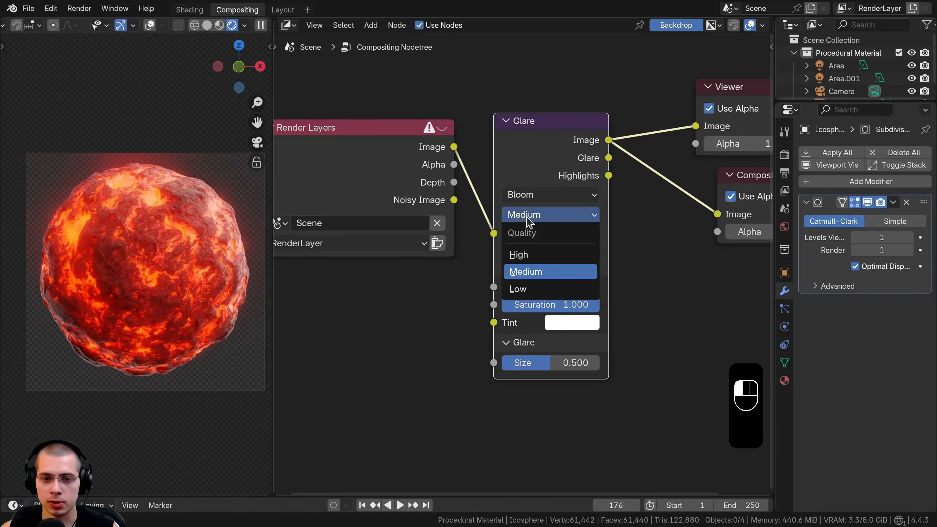
pyautogui.click(534, 256)
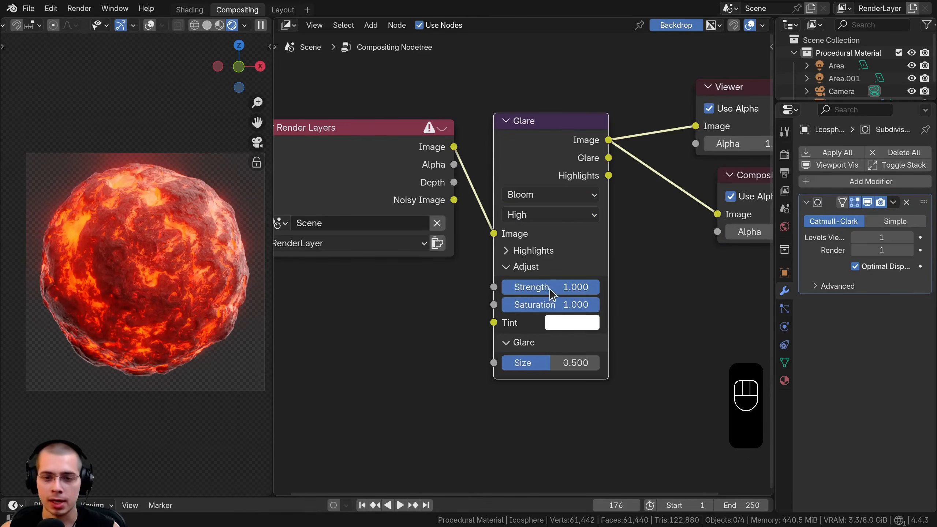
# Set the Glare strength to 4 and the glare size to 0.2
pyautogui.press('Return')
pyautogui.keyDown('shift'); pyautogui.scroll(-3, 464, 272); pyautogui.keyUp('shift')
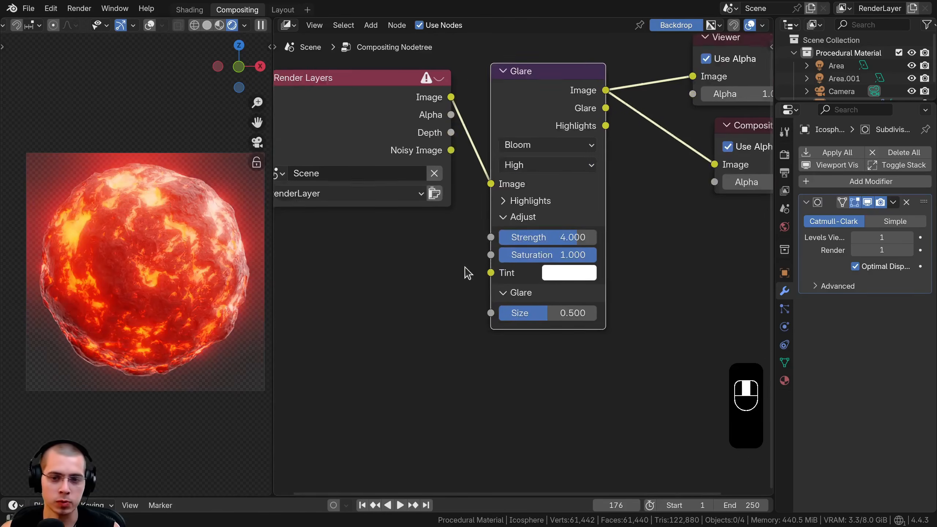
pyautogui.scroll(2, 524, 295)
pyautogui.click(559, 331)
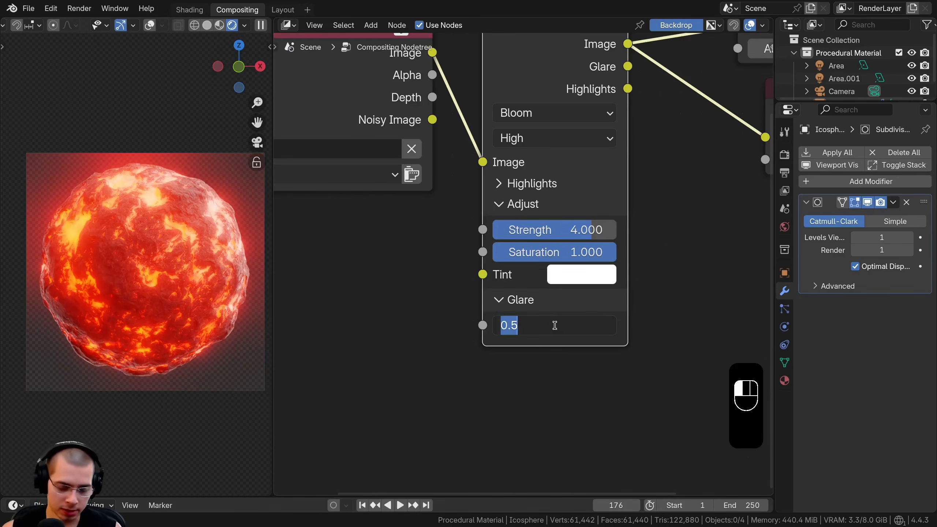
pyautogui.write('.2')
pyautogui.press('Return')
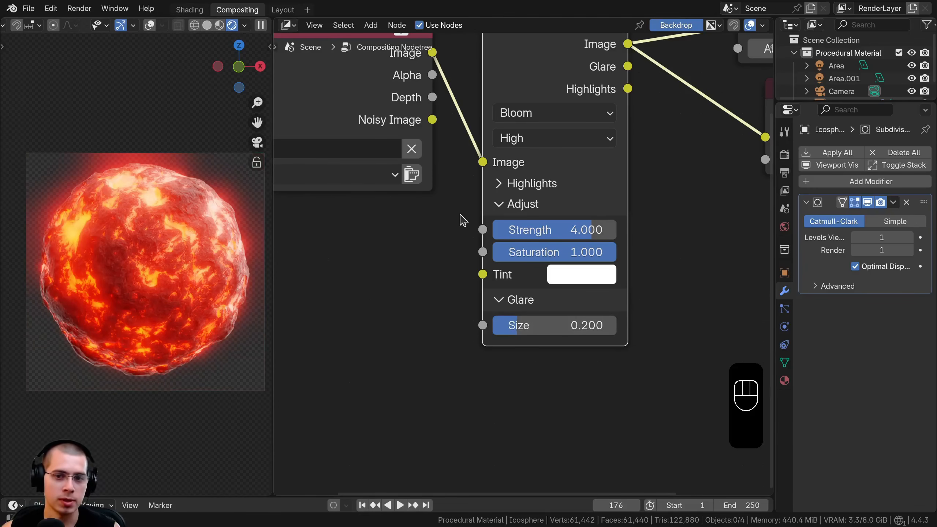
# Lower the Glare strength to 3
pyautogui.moveTo(459, 214); pyautogui.dragTo(459, 219, button='middle')
pyautogui.keyDown('shift'); pyautogui.moveTo(159, 230); pyautogui.dragTo(156, 235, button='middle'); pyautogui.keyUp('shift')
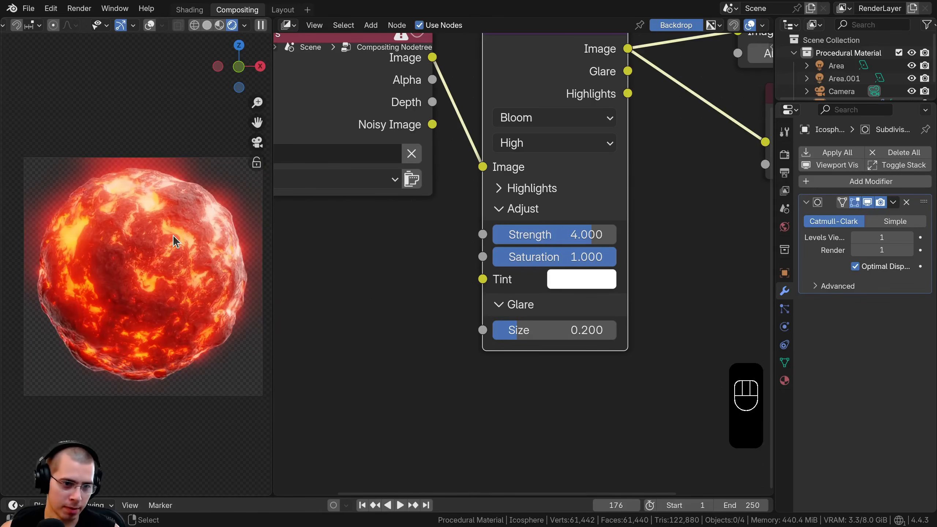
pyautogui.press('BackSpace')
pyautogui.press('BackSpace')
pyautogui.press('BackSpace')
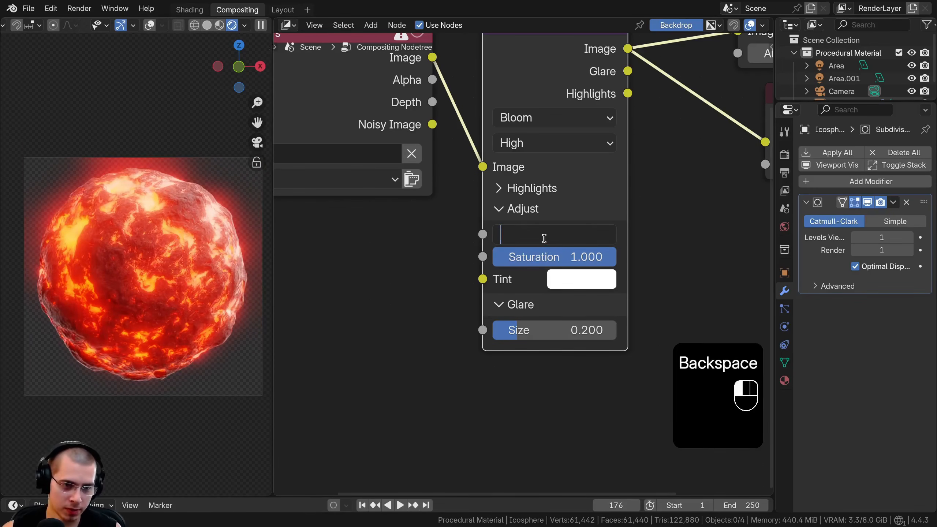
pyautogui.write('3')
pyautogui.press('Return')
# Change the Glare tint to a saturated orange
pyautogui.moveTo(592, 282); pyautogui.dragTo(585, 345, button='middle')
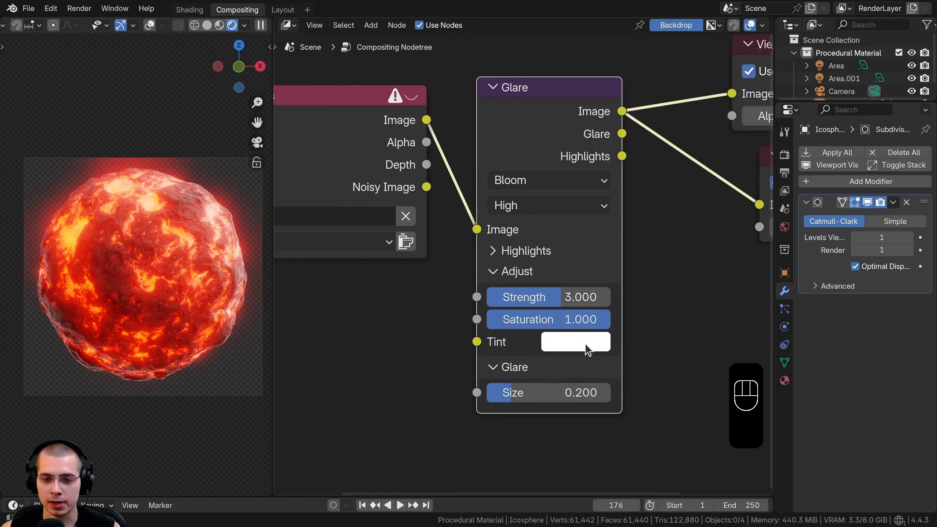
pyautogui.click(586, 345)
pyautogui.moveTo(619, 100); pyautogui.dragTo(611, 180)
pyautogui.click(566, 347)
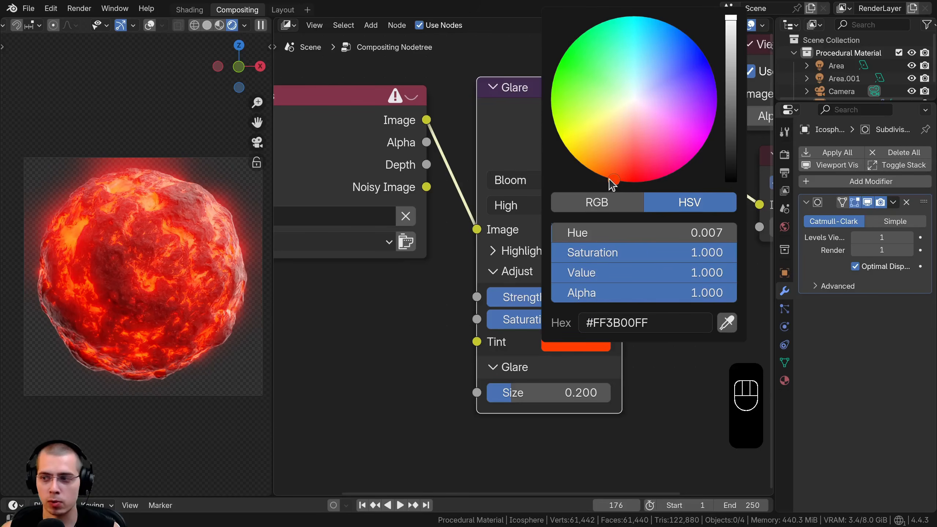
pyautogui.moveTo(613, 181); pyautogui.dragTo(601, 176)
# Make room after the Glare node and insert an Alpha Over node between it and the Composite node
pyautogui.scroll(-2, 561, 100)
pyautogui.press('g')
pyautogui.click(400, 195)
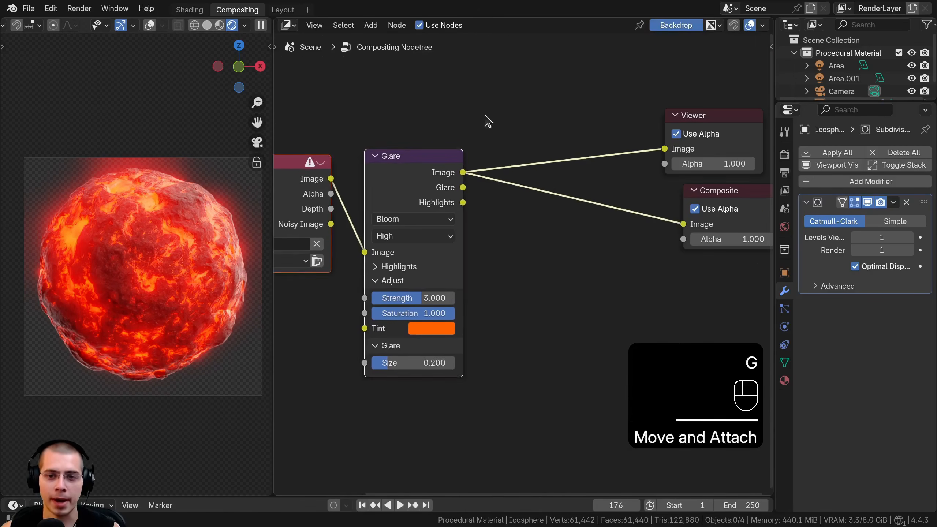
pyautogui.hotkey('shift', 'a')
pyautogui.write('al')
pyautogui.click(546, 146)
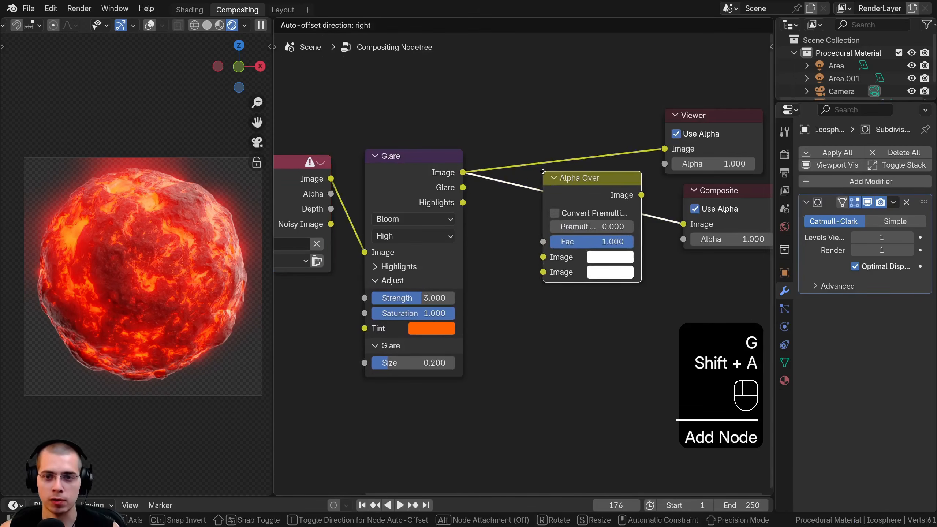
pyautogui.click(592, 211)
# Connect the Alpha Over output to the Viewer and move the Glare image link to the second Alpha Over image input
pyautogui.moveTo(638, 197); pyautogui.dragTo(665, 150)
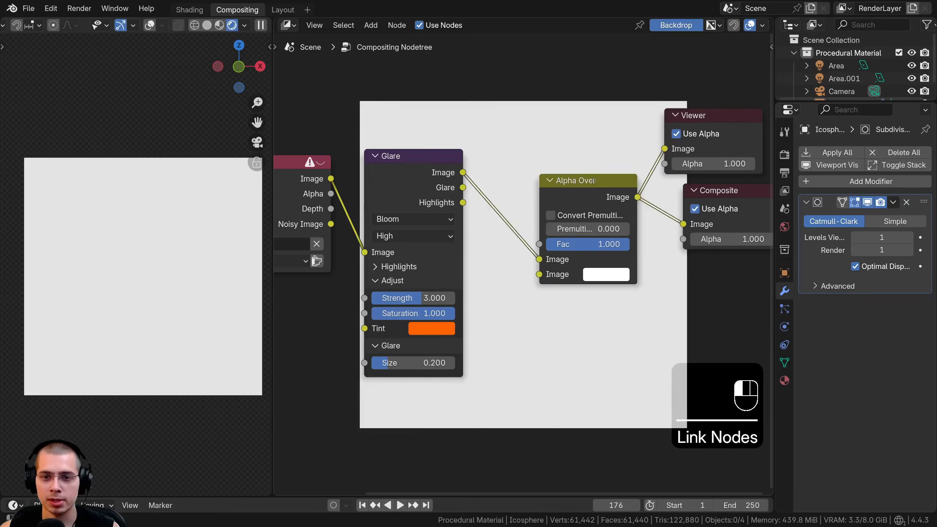
pyautogui.moveTo(590, 181); pyautogui.dragTo(591, 169)
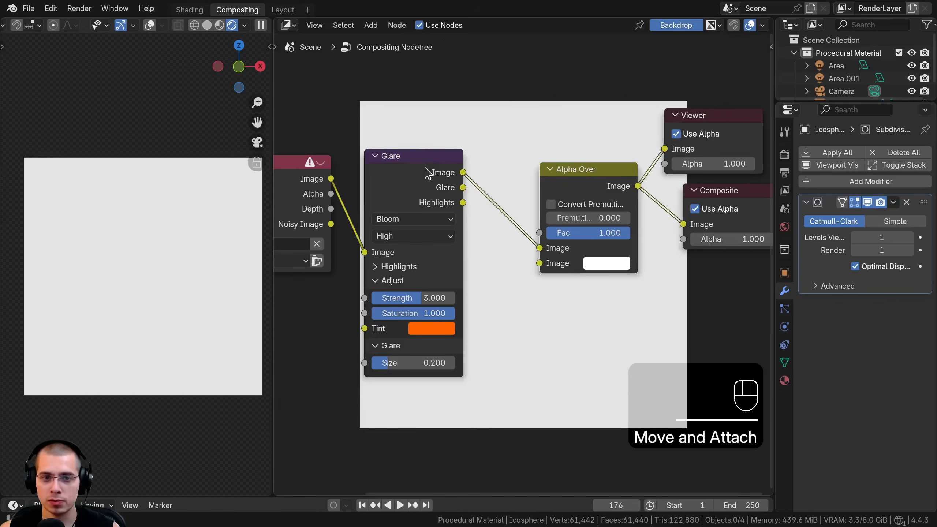
pyautogui.moveTo(538, 247)
pyautogui.mouseDown()
pyautogui.moveTo(491, 253)
pyautogui.moveTo(537, 263)
pyautogui.mouseUp()
# Set the color of the first Alpha Over image input to black for the background
pyautogui.click(615, 255)
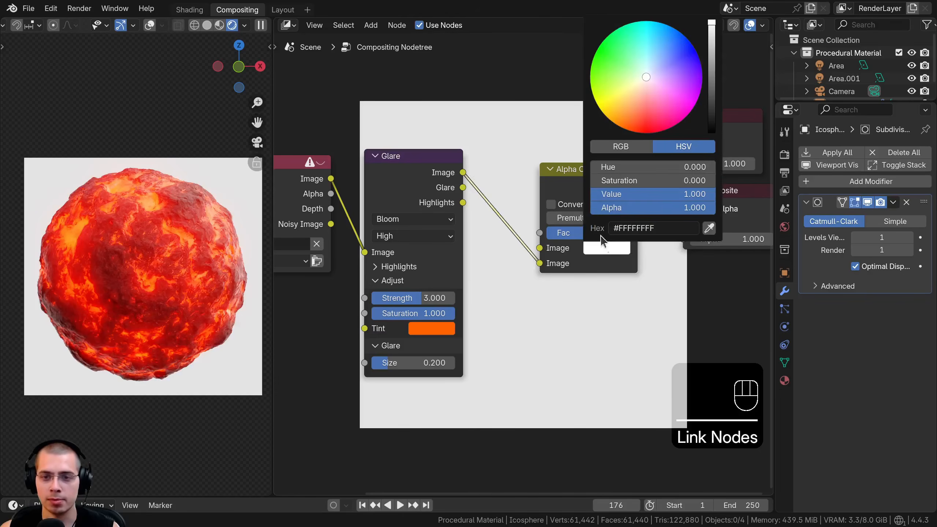
pyautogui.click(602, 251)
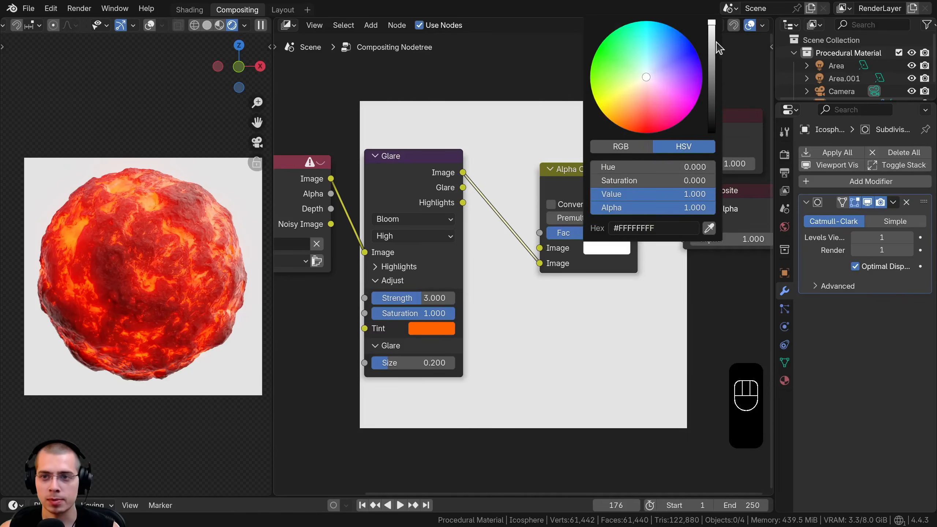
pyautogui.moveTo(712, 41); pyautogui.dragTo(712, 130)
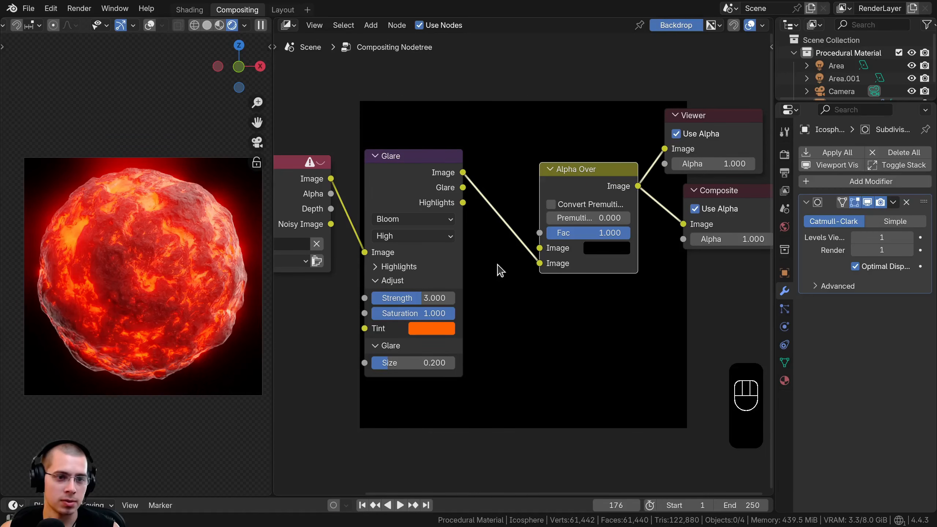
pyautogui.press('a')
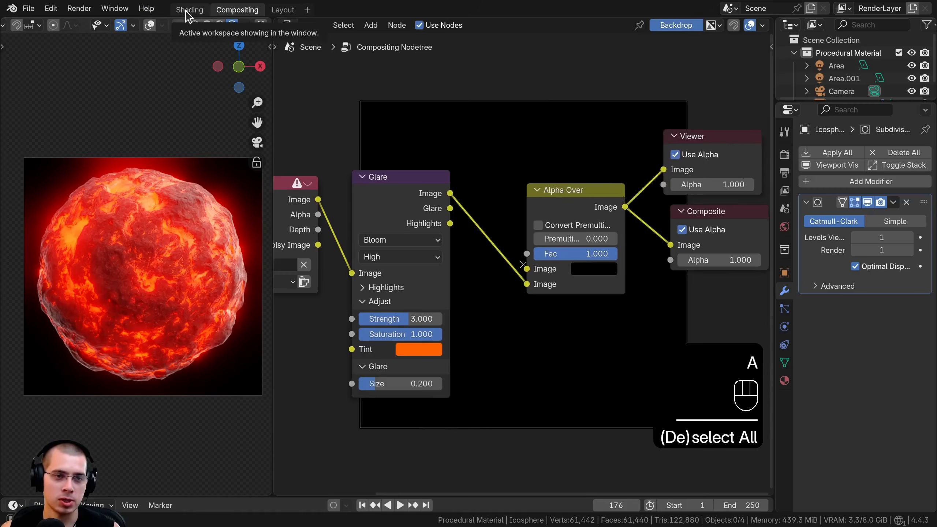
# Switch to the Shading workspace and set the viewport compositor to Always so the bloom shows on the lava sphere
pyautogui.click(187, 10)
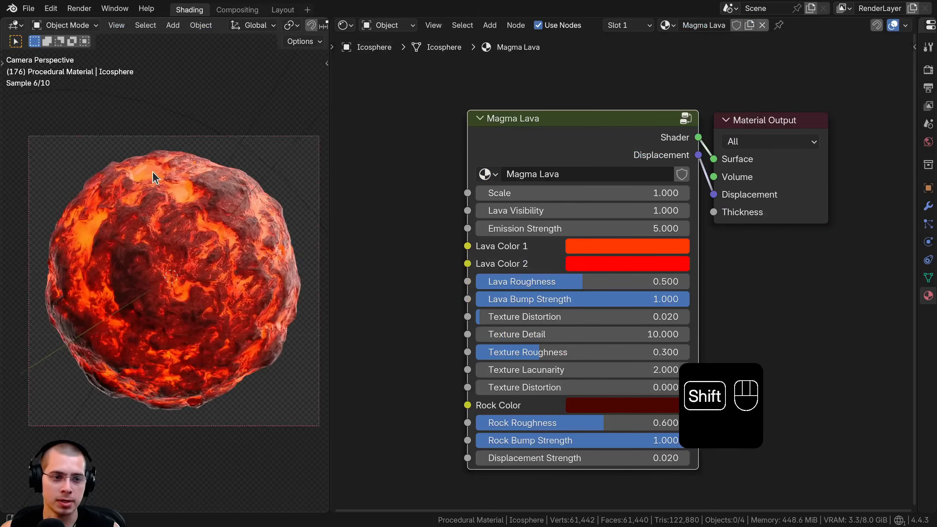
pyautogui.scroll(-8, 305, 23)
pyautogui.click(303, 25)
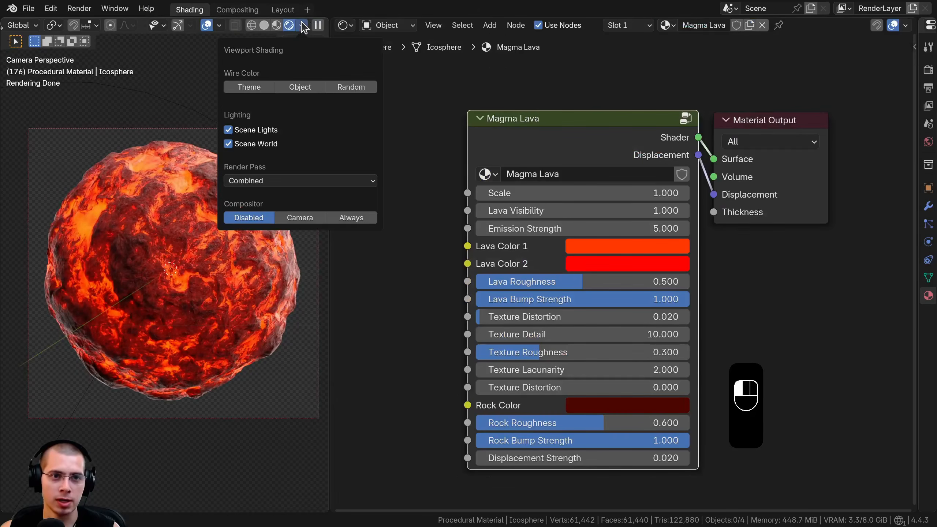
pyautogui.click(343, 218)
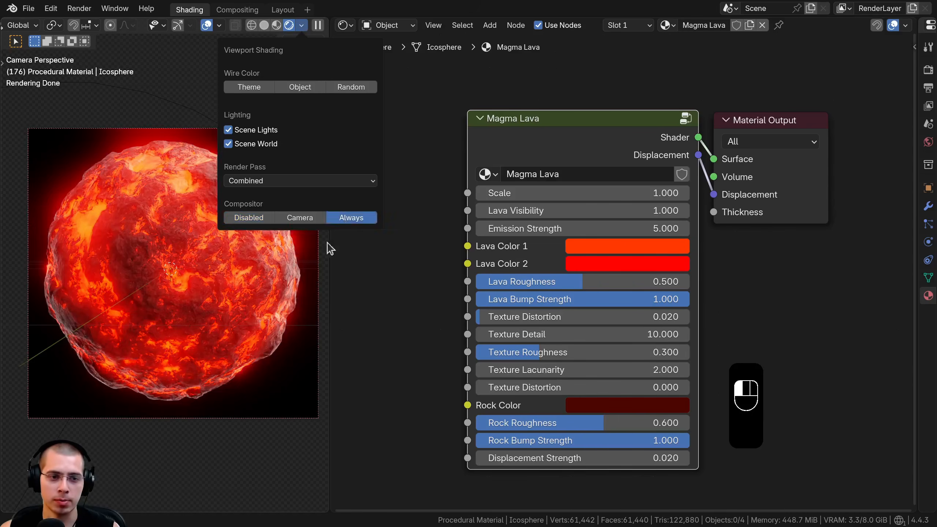
pyautogui.moveTo(401, 206); pyautogui.dragTo(390, 195, button='middle')
pyautogui.keyDown('ctrl'); pyautogui.moveTo(173, 204); pyautogui.dragTo(175, 190, button='middle'); pyautogui.keyUp('ctrl')
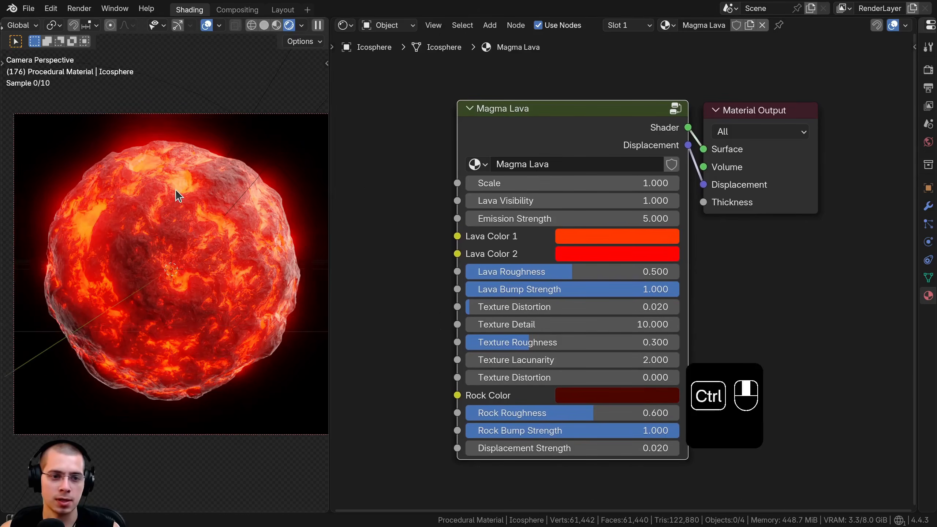
pyautogui.moveTo(436, 207); pyautogui.dragTo(433, 205, button='middle')
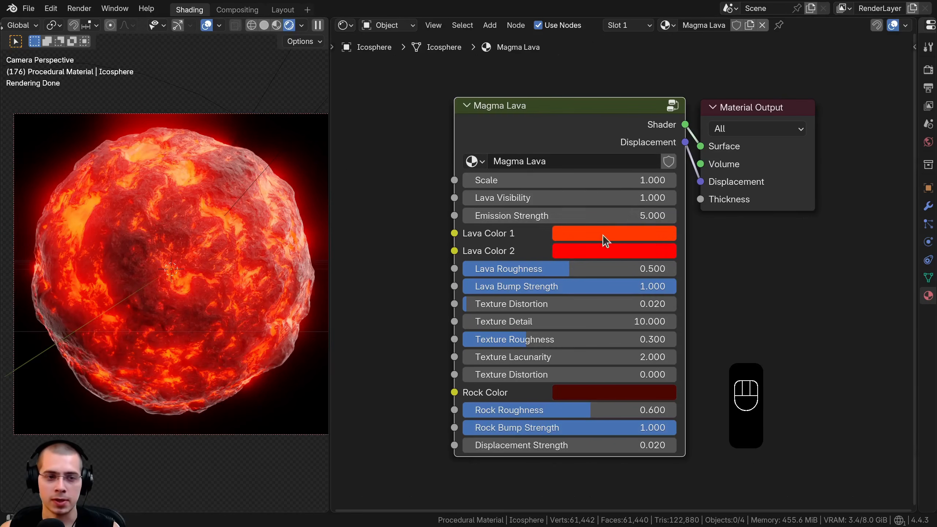
# Try out the Magma Lava node's upper settings, including an Emission Strength of about 14
pyautogui.moveTo(605, 180); pyautogui.dragTo(590, 198)
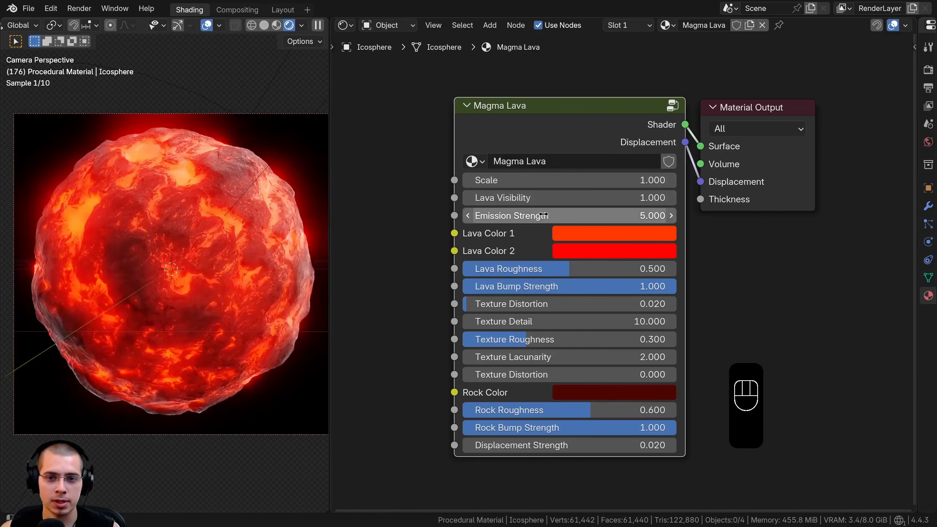
pyautogui.moveTo(542, 215); pyautogui.dragTo(874, 215)
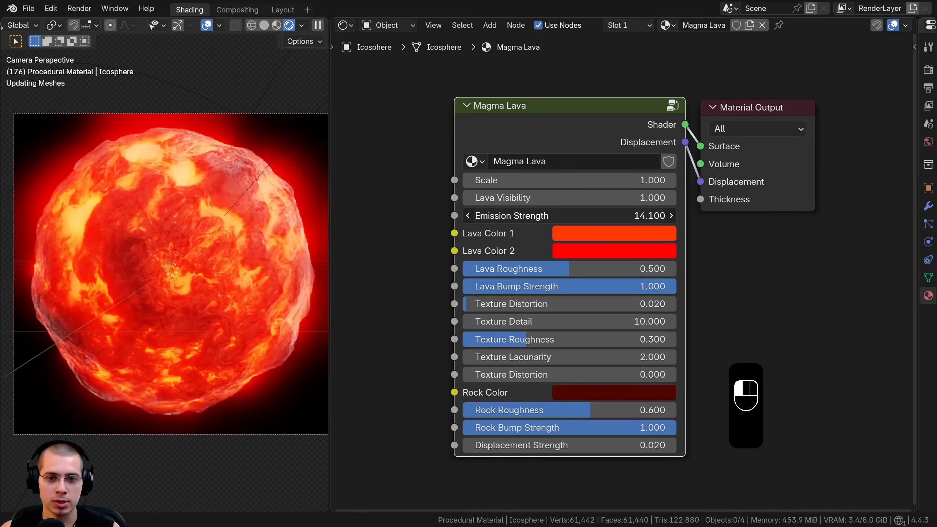
pyautogui.rightClick(874, 215)
# Turn off the viewport display of the icosphere's Subdivision modifier and collapse the properties area again
pyautogui.moveTo(915, 162); pyautogui.dragTo(667, 161)
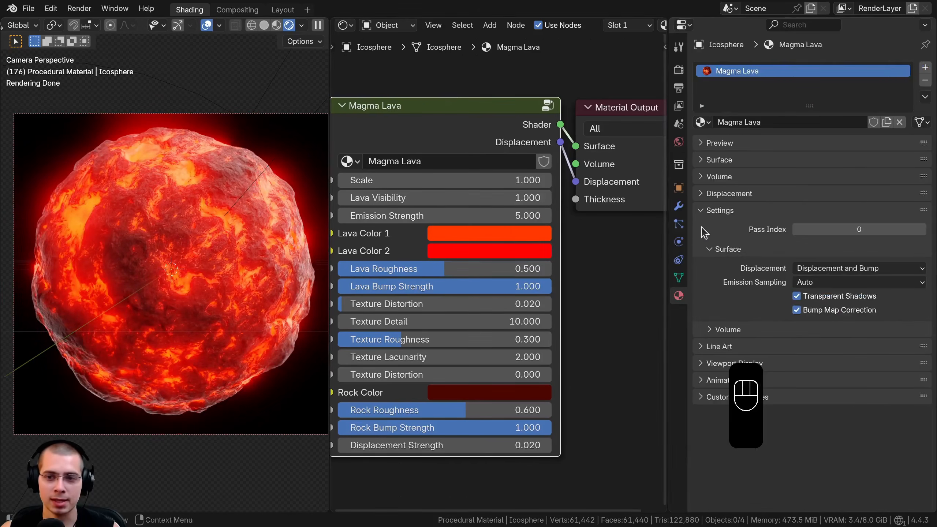
pyautogui.click(677, 208)
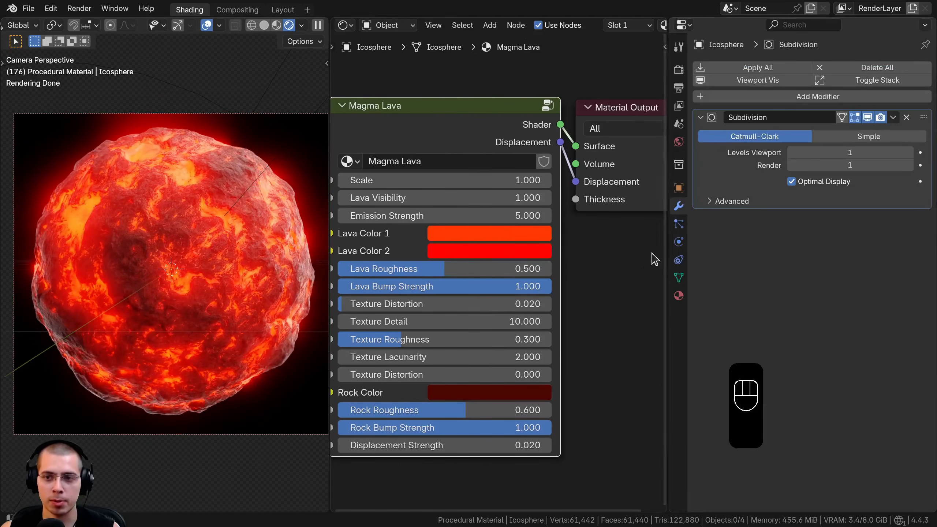
pyautogui.click(867, 118)
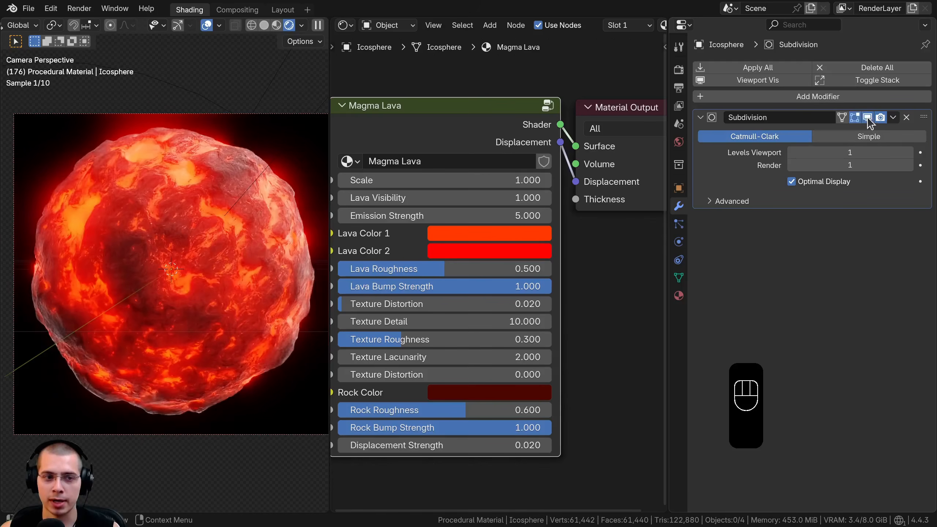
pyautogui.moveTo(668, 147); pyautogui.dragTo(935, 68)
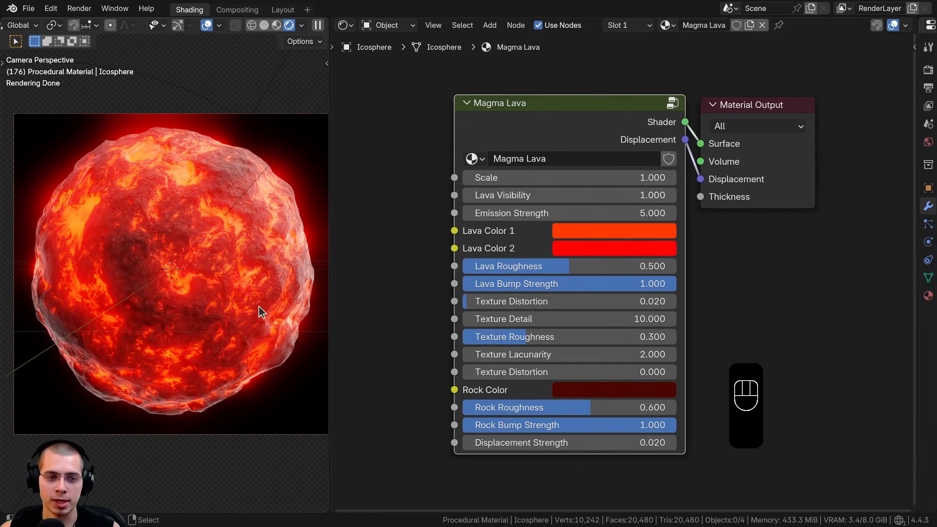
# Try a Lava Bump Strength of 0, a Texture Roughness of about 0.55 and a Texture Detail of 0 on the Magma Lava node
pyautogui.moveTo(567, 272)
pyautogui.mouseDown()
pyautogui.moveTo(498, 272)
pyautogui.moveTo(568, 266)
pyautogui.mouseUp()
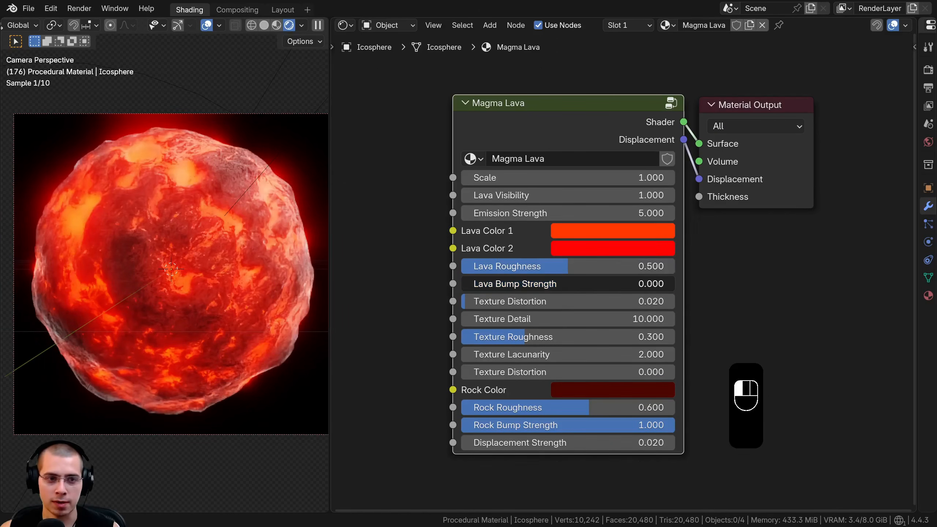
pyautogui.moveTo(503, 301); pyautogui.dragTo(643, 336)
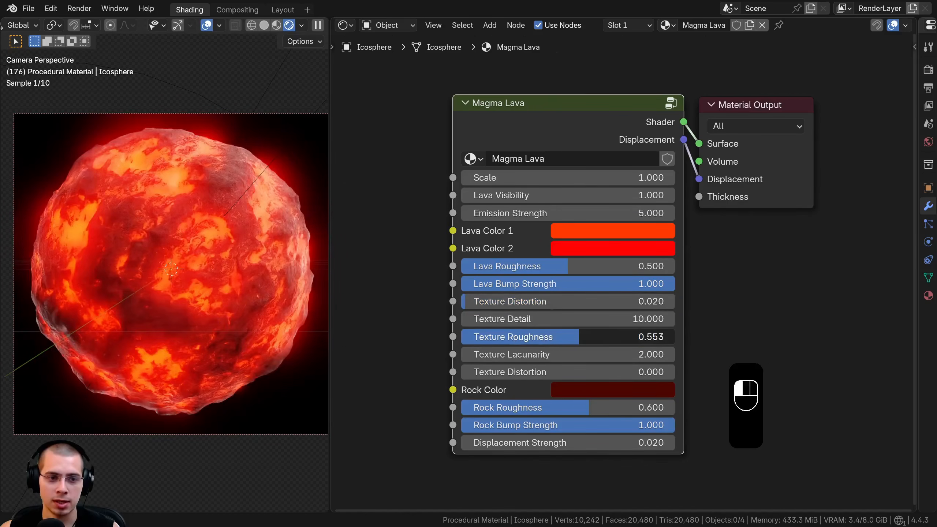
pyautogui.moveTo(578, 337); pyautogui.dragTo(527, 371)
pyautogui.moveTo(527, 319); pyautogui.dragTo(565, 319)
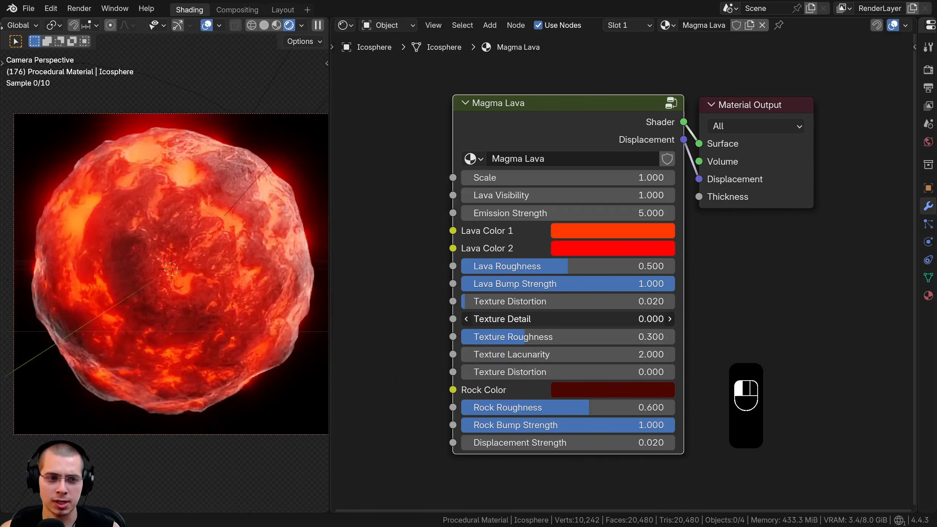
pyautogui.moveTo(490, 318); pyautogui.dragTo(536, 336)
pyautogui.moveTo(581, 334); pyautogui.dragTo(570, 293, button='middle')
# Open the Rock Color for inspection and try other values for the rock and displacement settings of the Magma Lava node
pyautogui.click(587, 352)
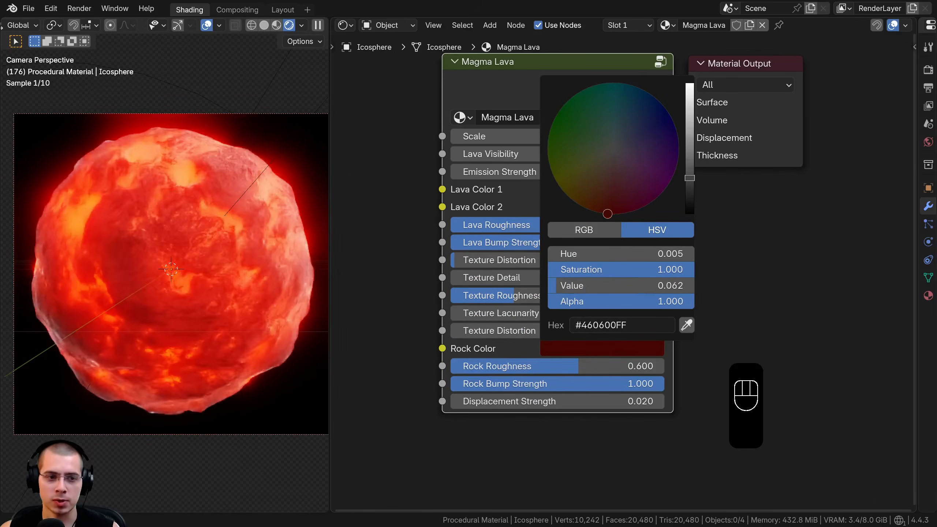
pyautogui.moveTo(587, 348); pyautogui.dragTo(596, 303, button='middle')
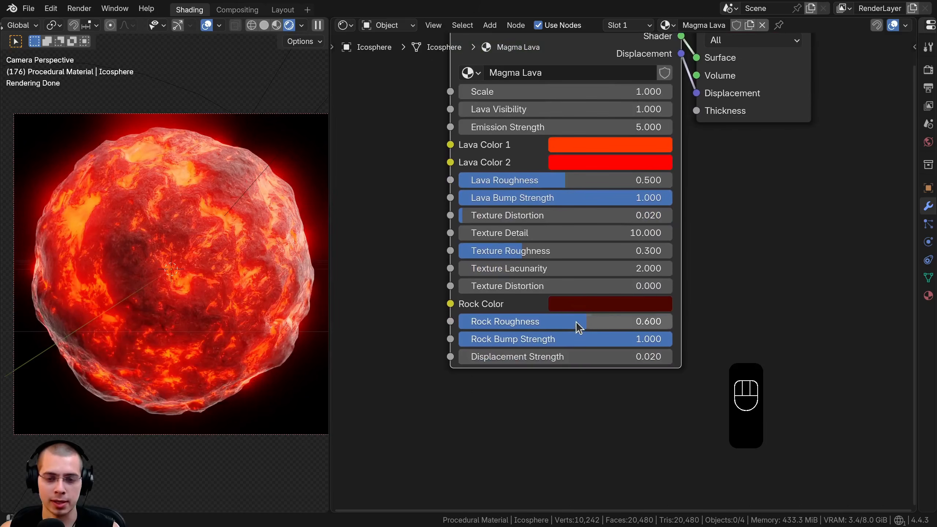
pyautogui.moveTo(575, 321); pyautogui.dragTo(704, 356)
pyautogui.rightClick(564, 325)
pyautogui.keyDown('shift'); pyautogui.rightClick(646, 356); pyautogui.keyUp('shift')
pyautogui.scroll(1, 594, 86)
pyautogui.moveTo(594, 86); pyautogui.dragTo(577, 175, button='middle')
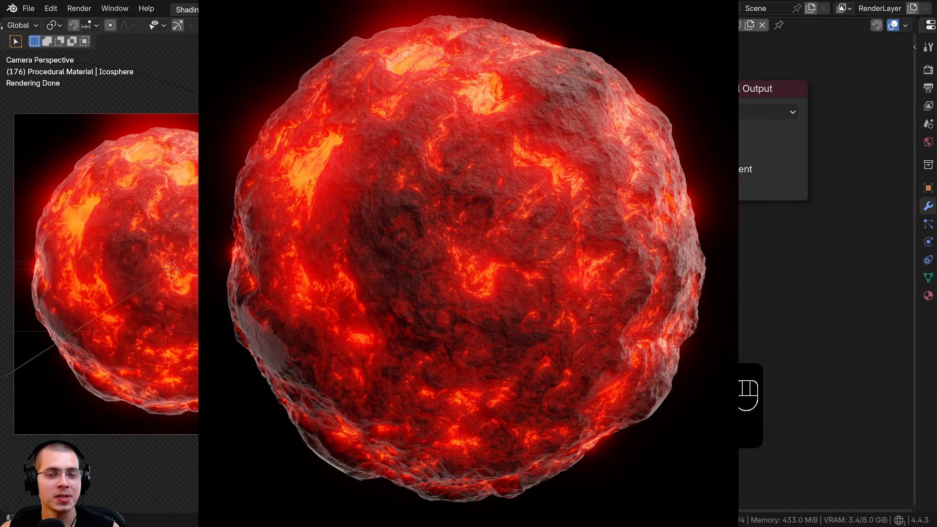